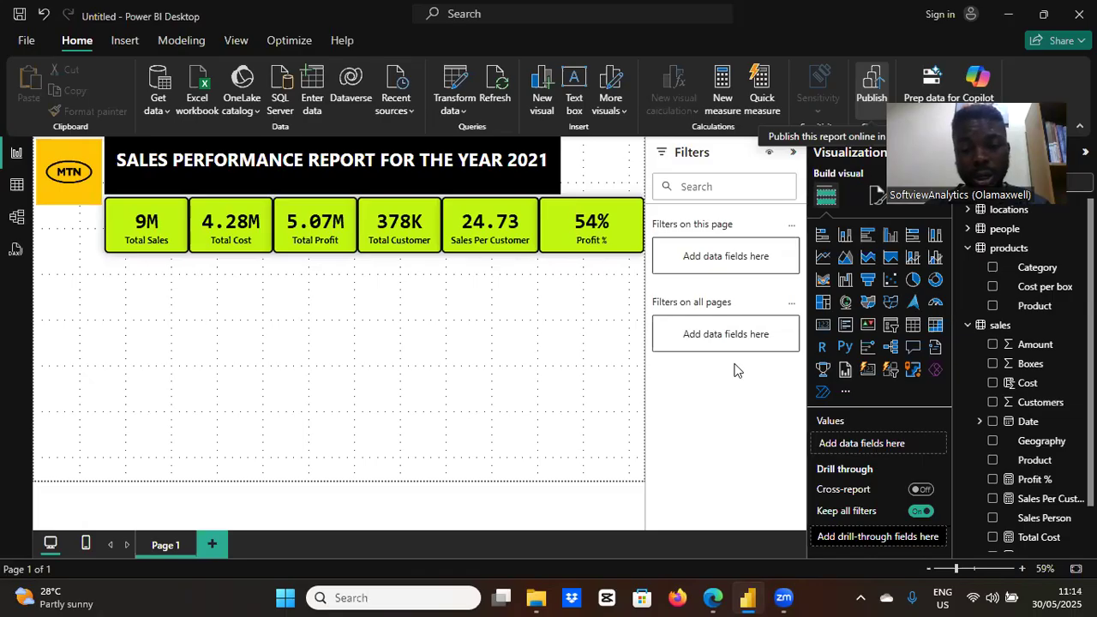
- Read the report requirements in the WhatsApp data analytics group chat in the browser and return to Power BI Desktop
left_click(709, 598)
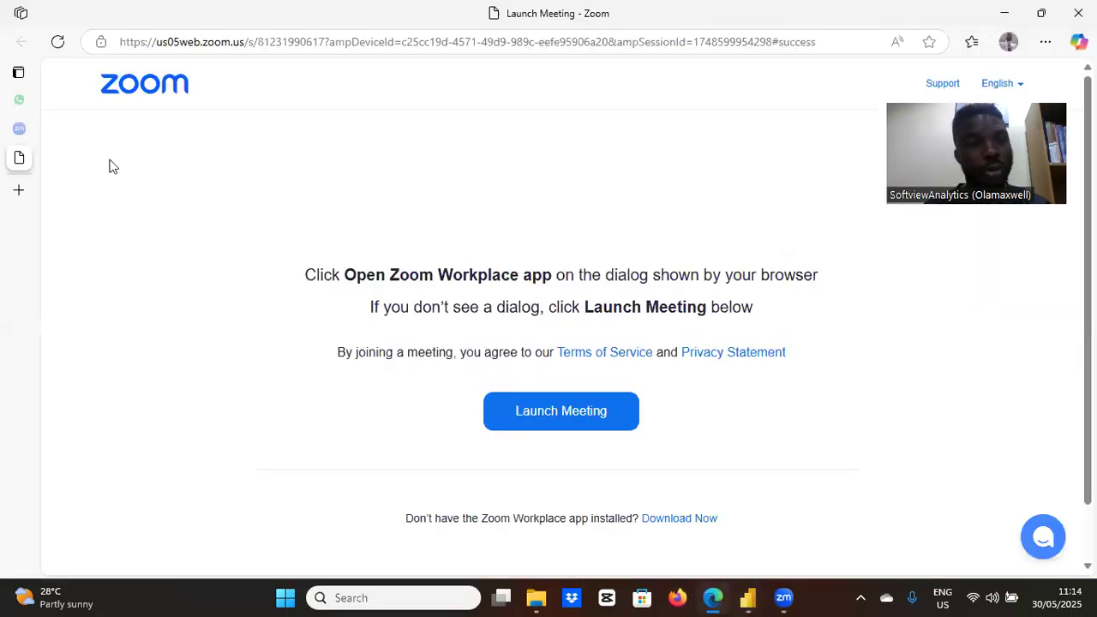
mouse_move(20, 102)
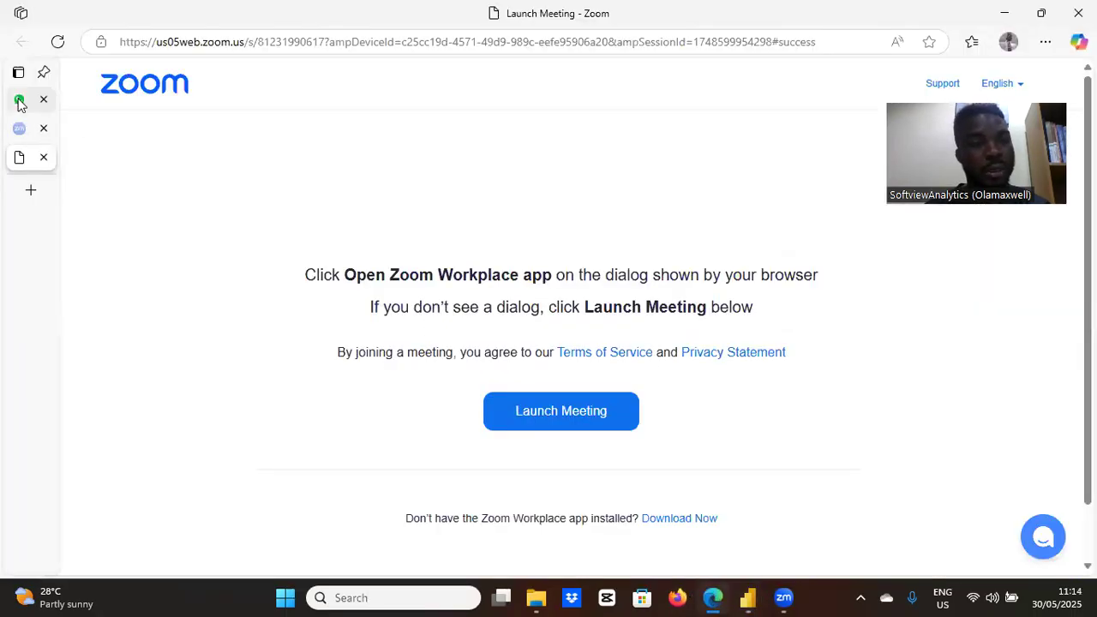
left_click(19, 101)
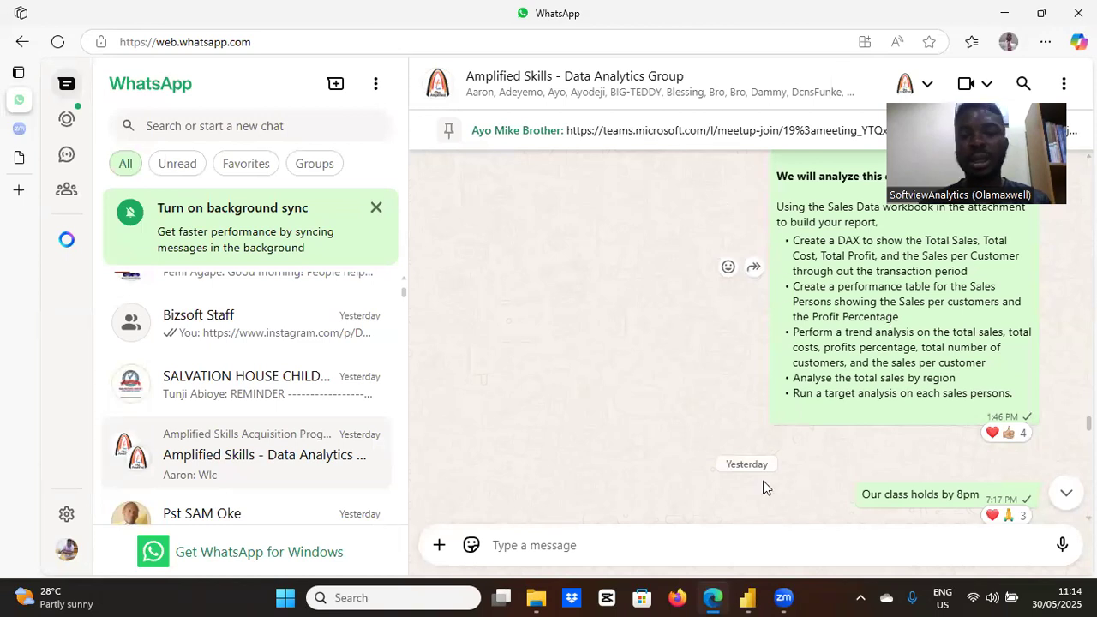
left_click(747, 600)
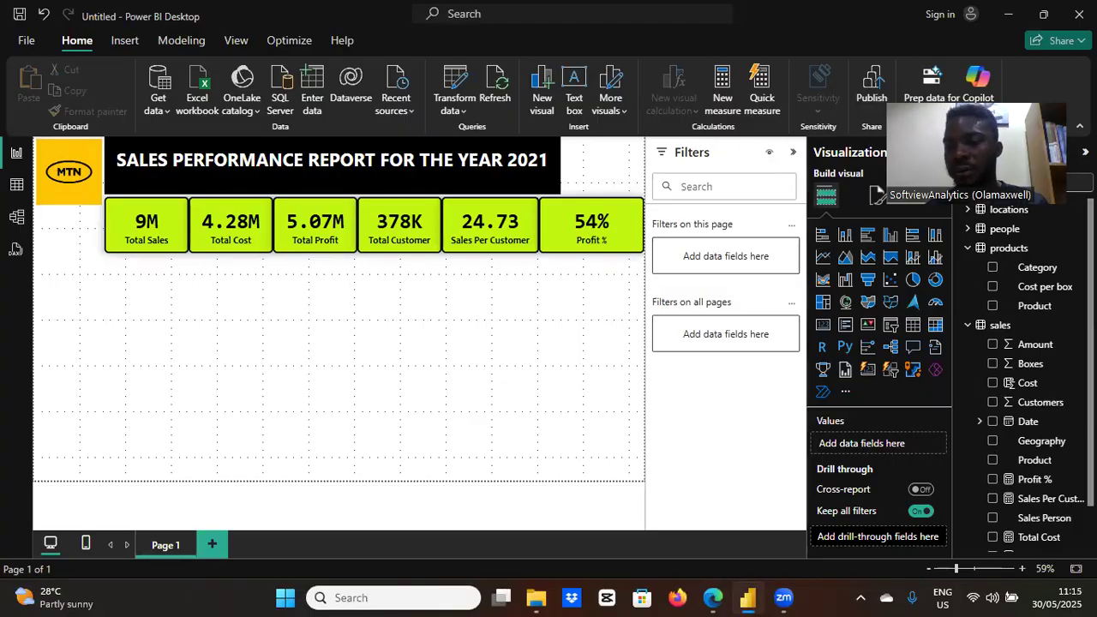
- Create a table visual on the report page from the Sales Person field of the sales table
scroll(1020, 377, "down", 1)
scroll(1028, 378, "up", 2)
scroll(1029, 377, "down", 2)
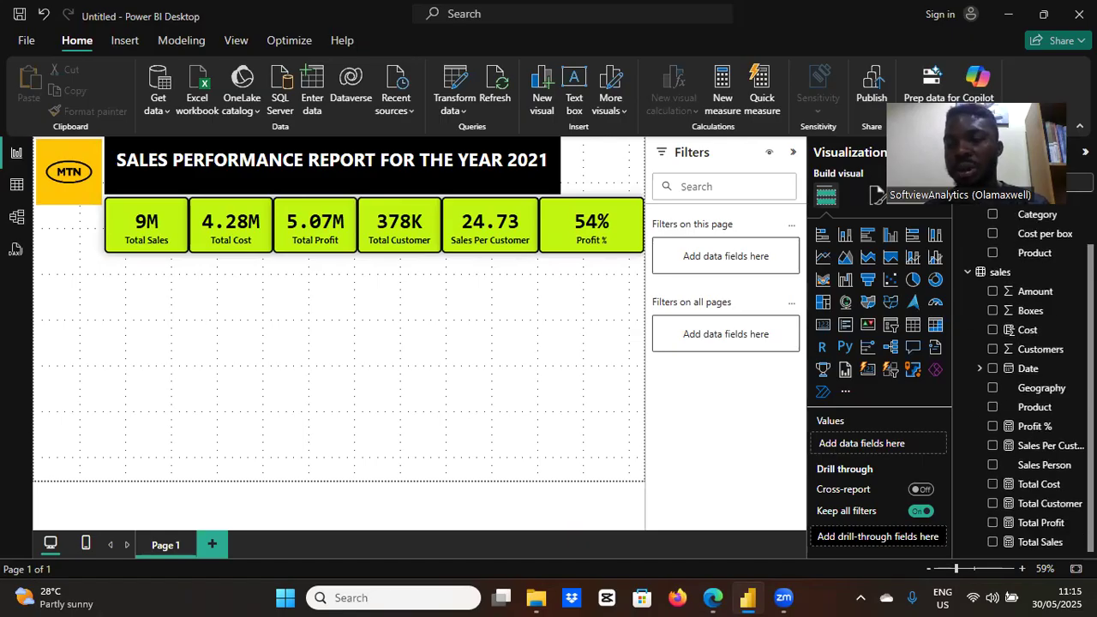
left_click(978, 370)
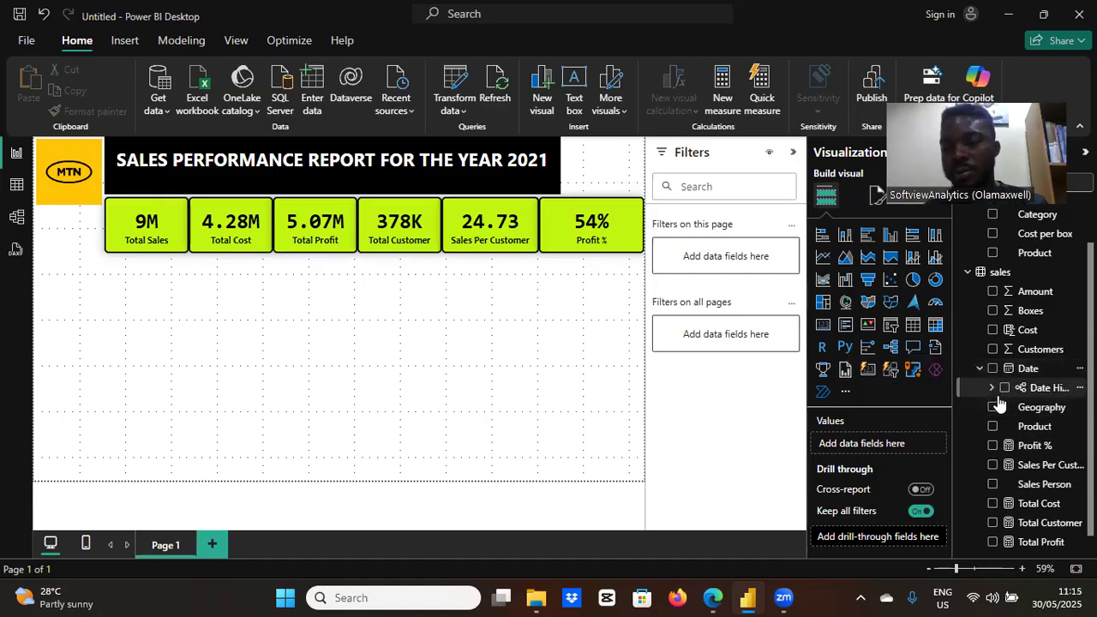
left_click(992, 487)
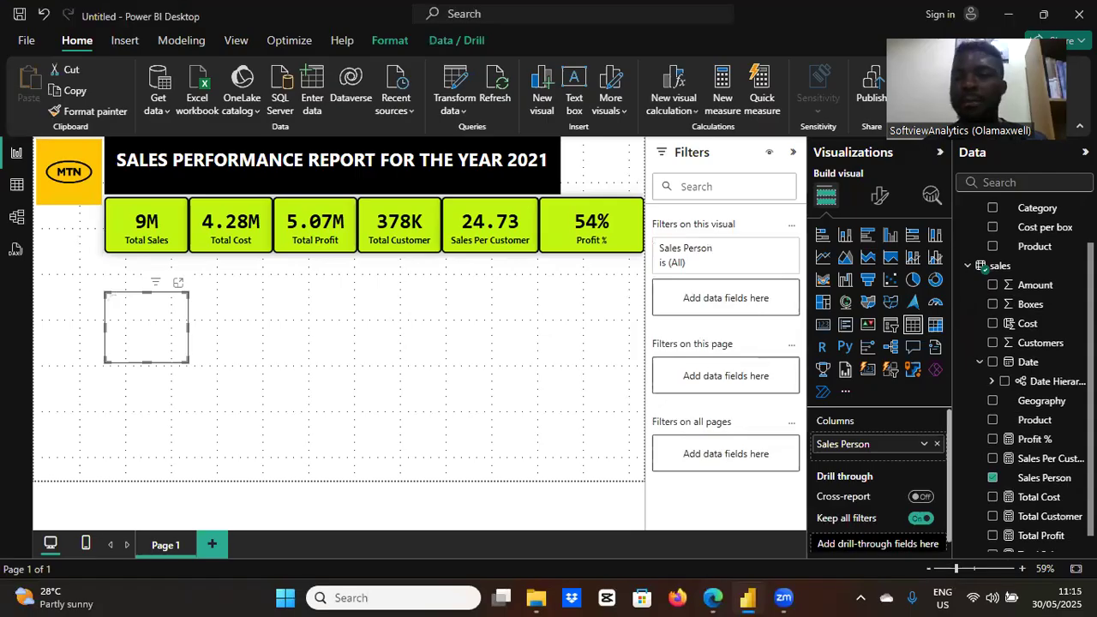
- Add the Picture field from the people table to the table visual
scroll(971, 255, "up", 2)
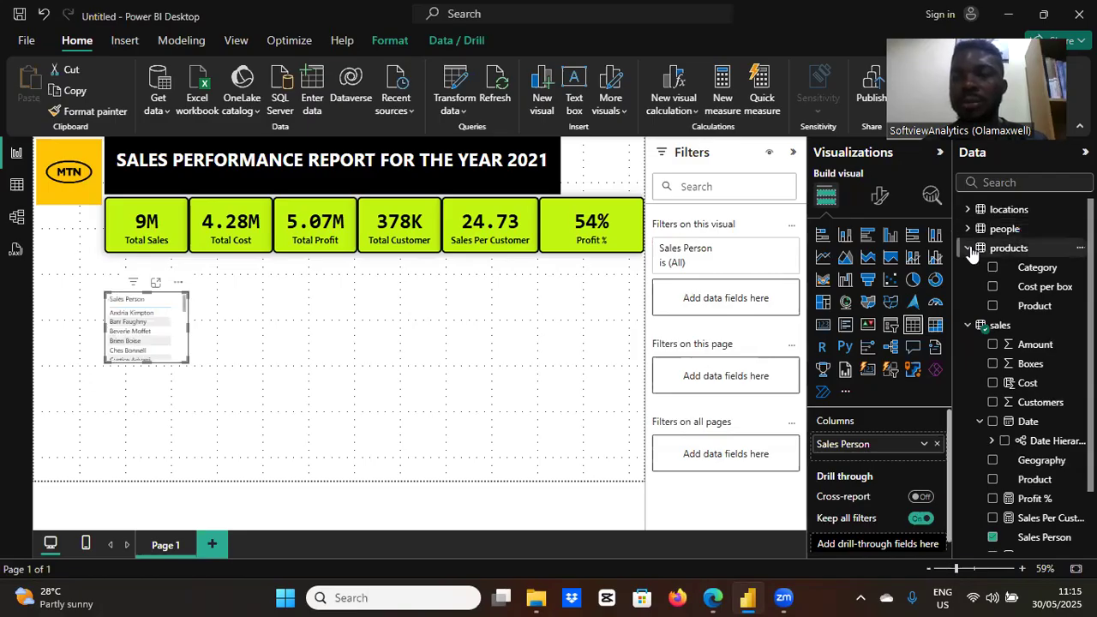
left_click(969, 248)
left_click(969, 229)
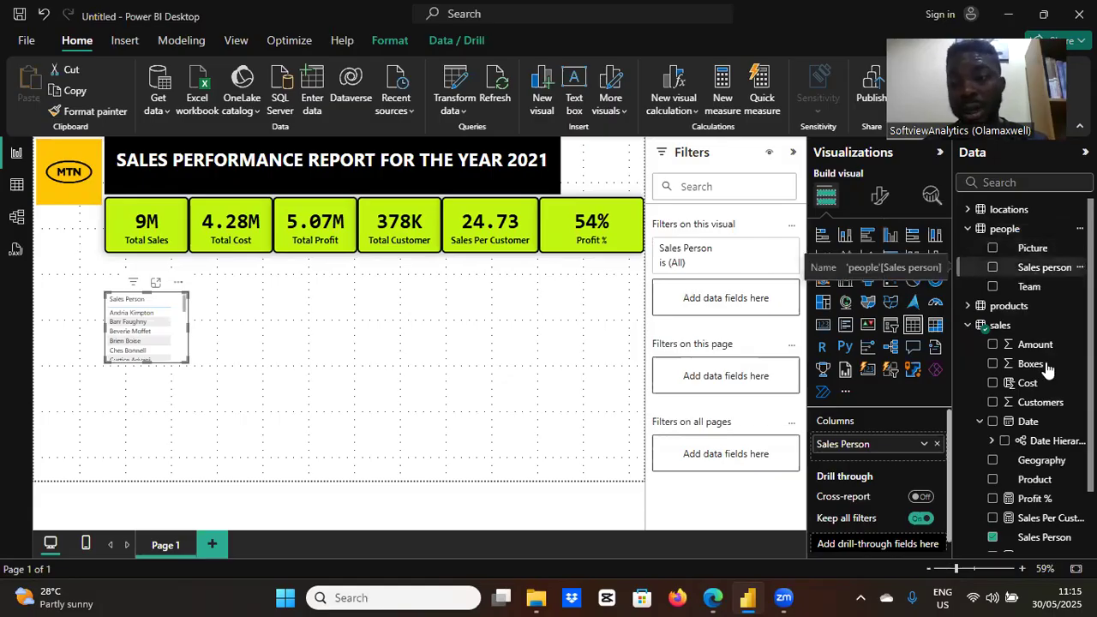
left_click(993, 249)
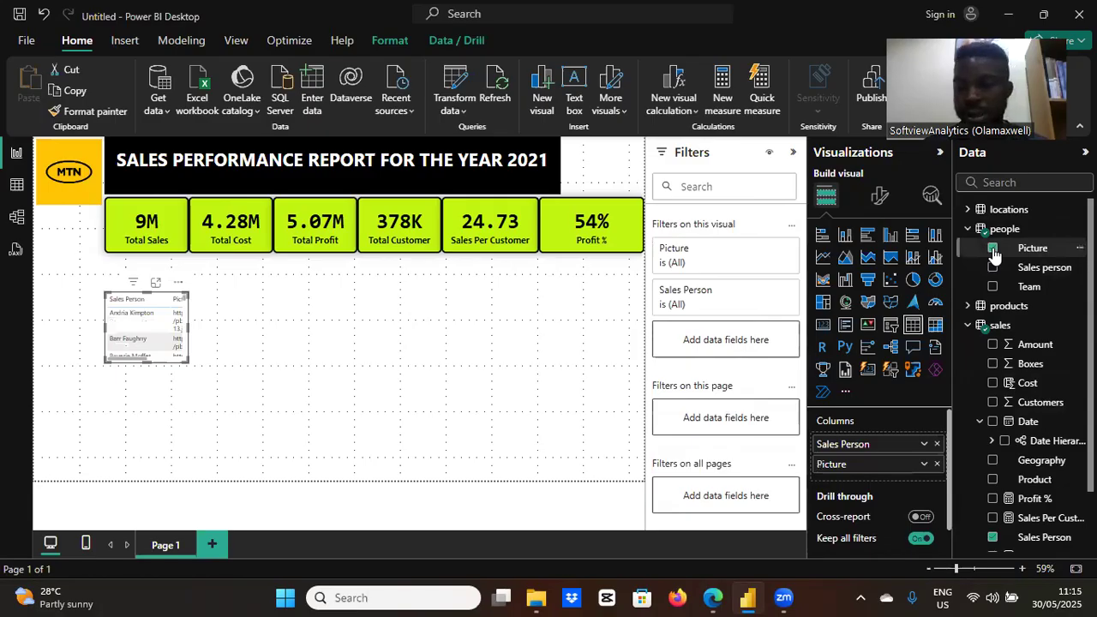
- Add the Profit % and Sales Per Customer measures to the table visual, with Profit % placed first
left_click(993, 519)
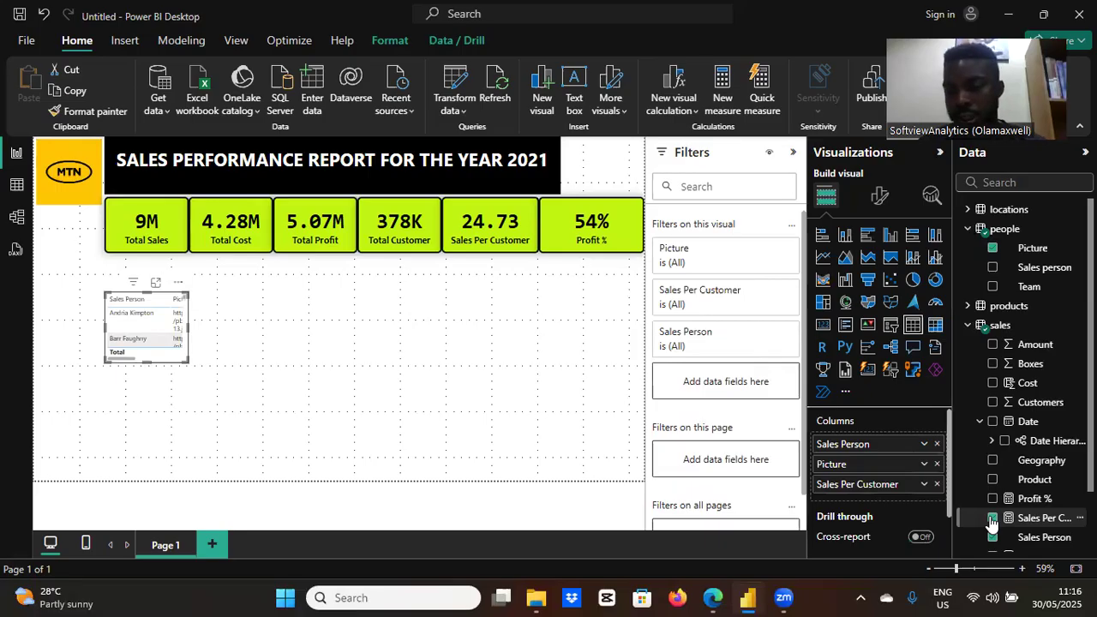
left_click(992, 520)
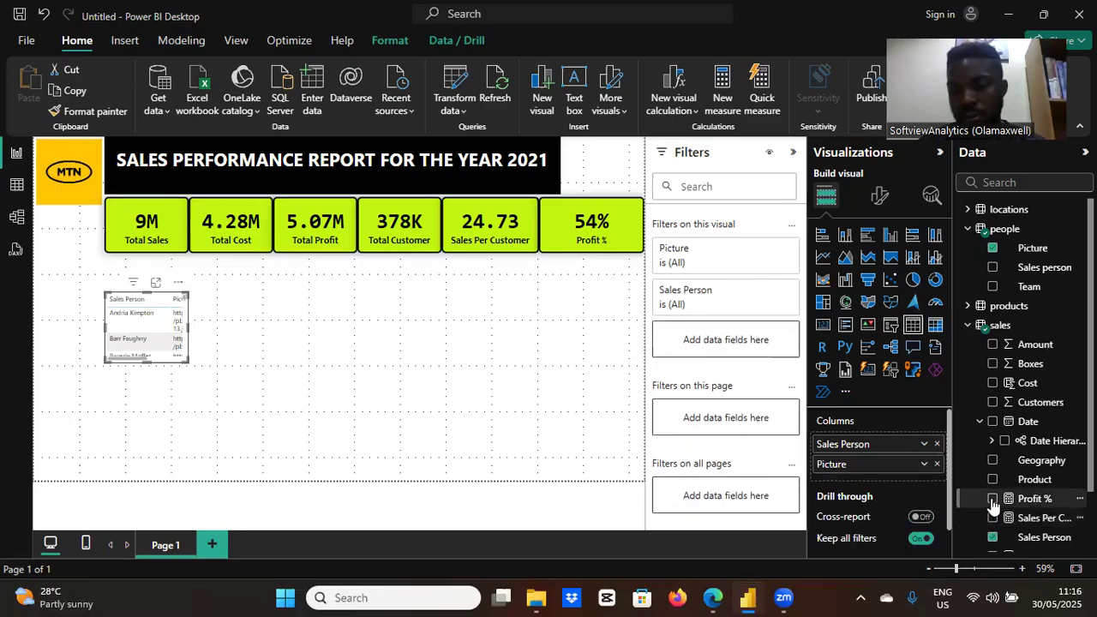
left_click(992, 499)
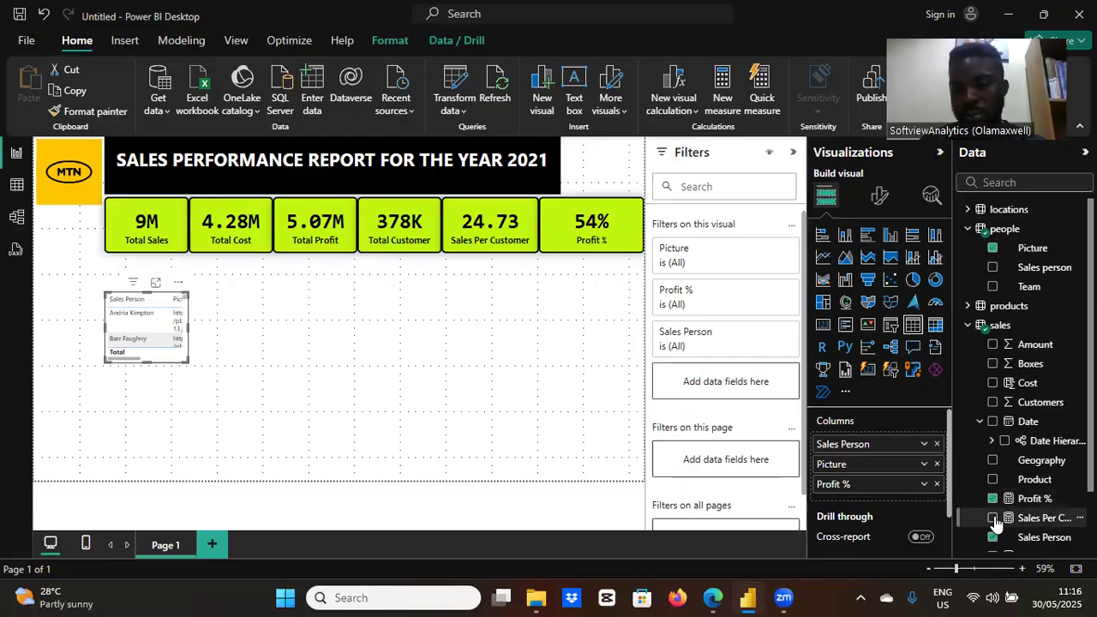
left_click(992, 518)
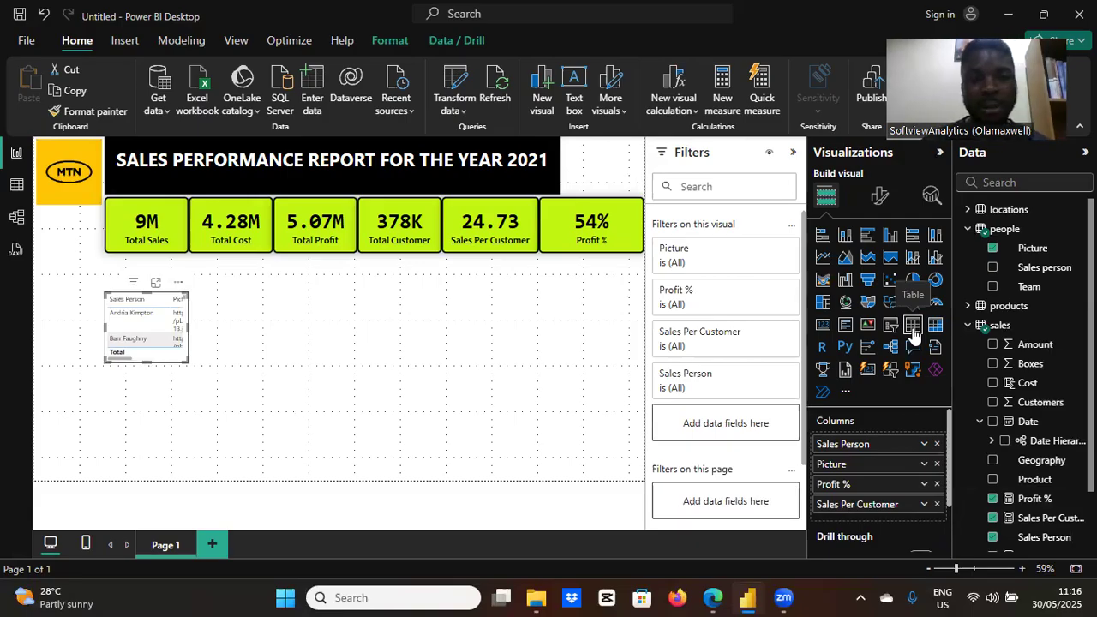
- Enlarge the table visual in width and height so it fills more of the area below the KPI cards
left_click_drag(188, 324, 343, 336)
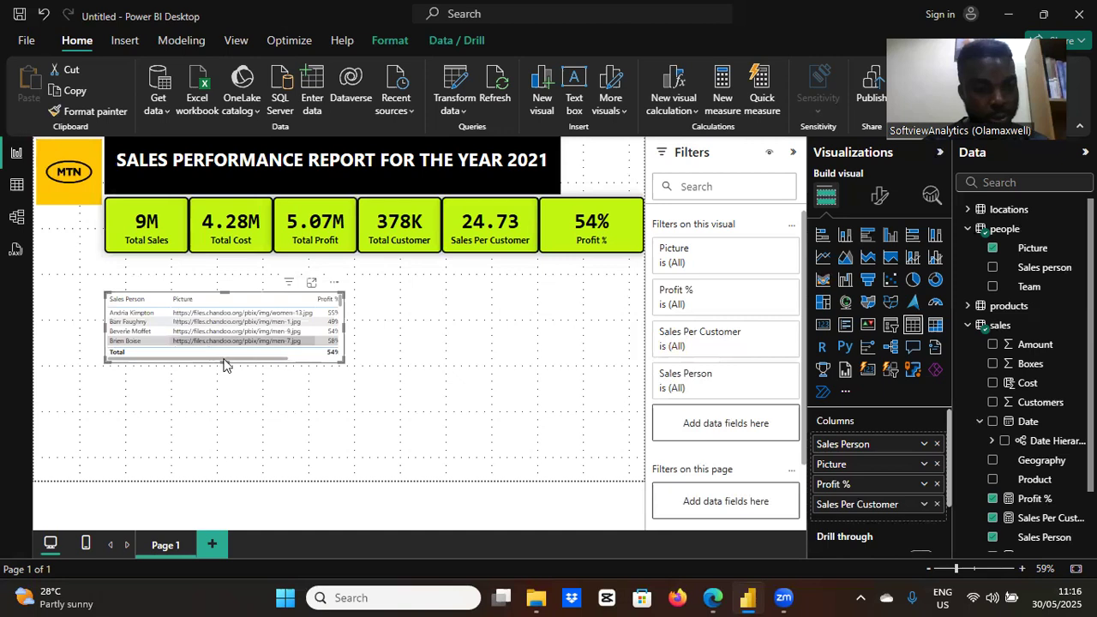
left_click_drag(224, 363, 224, 415)
left_click_drag(223, 466, 220, 447)
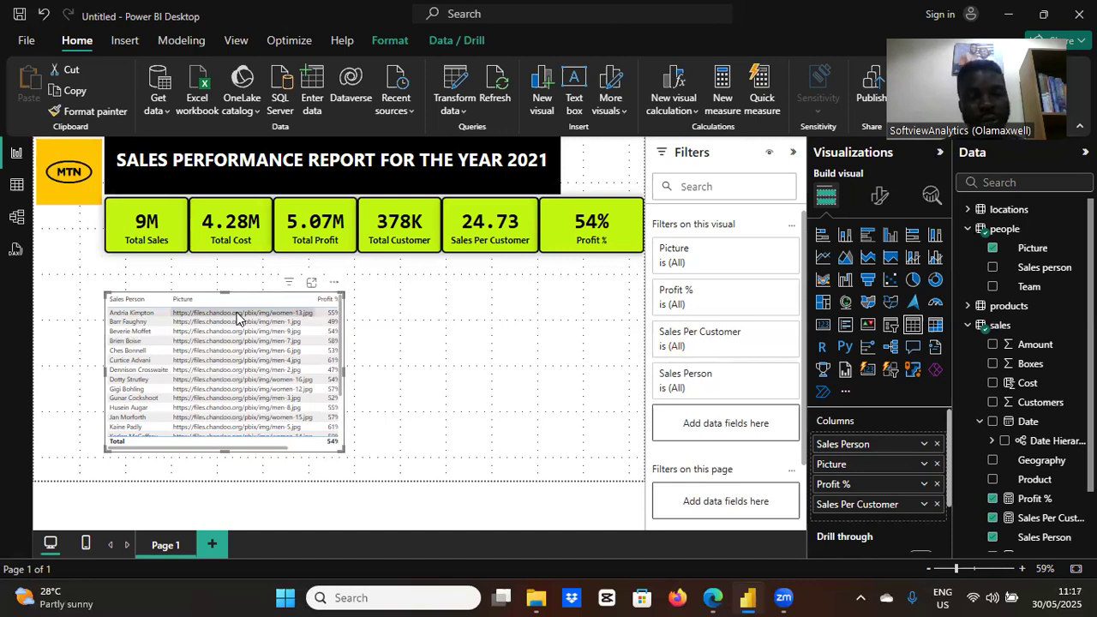
- Set the data category of the people table's Picture column to Image URL and return to the report page
left_click(17, 187)
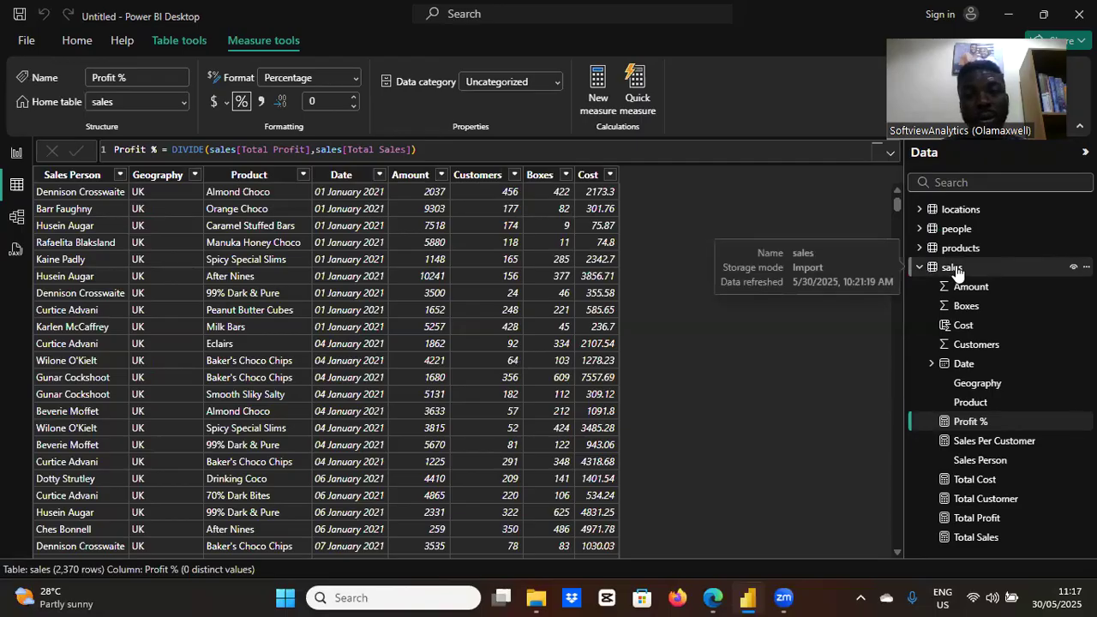
left_click(951, 228)
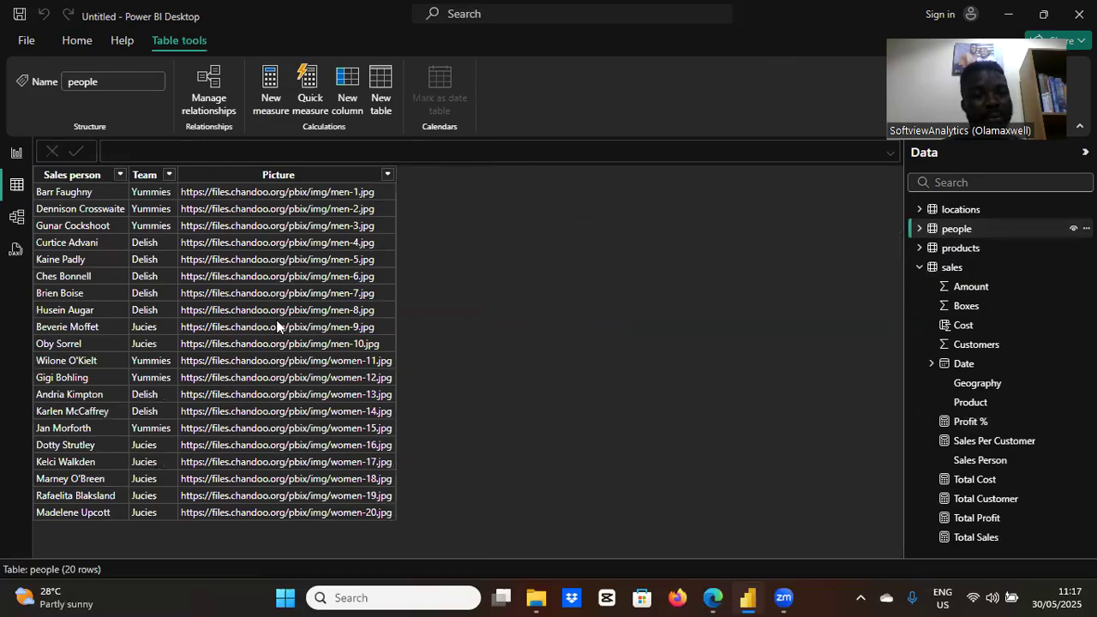
left_click(292, 175)
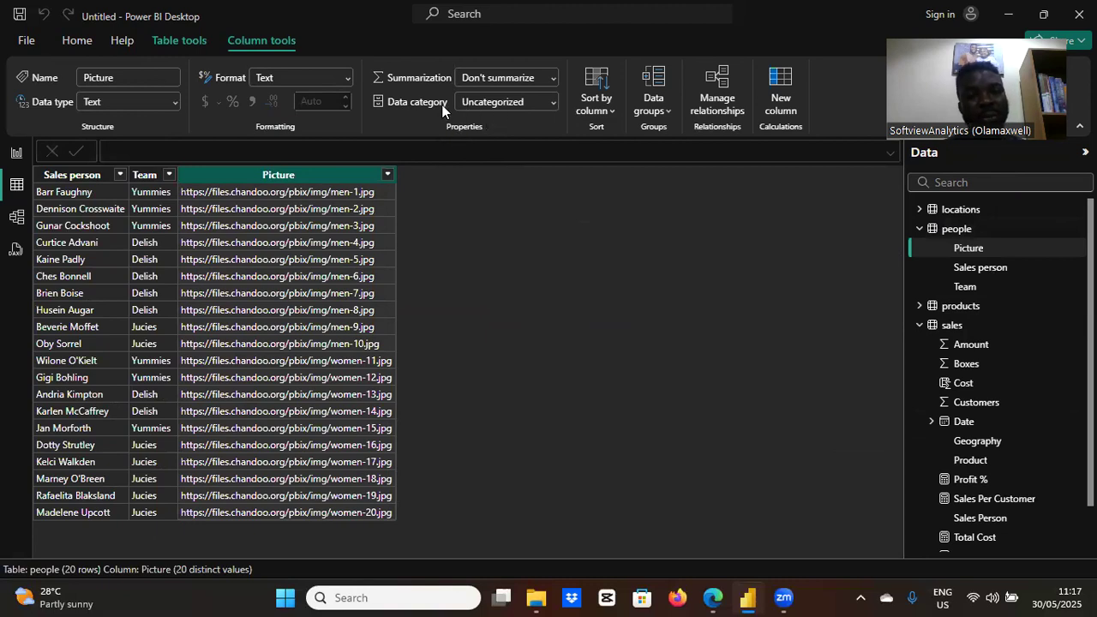
left_click(553, 106)
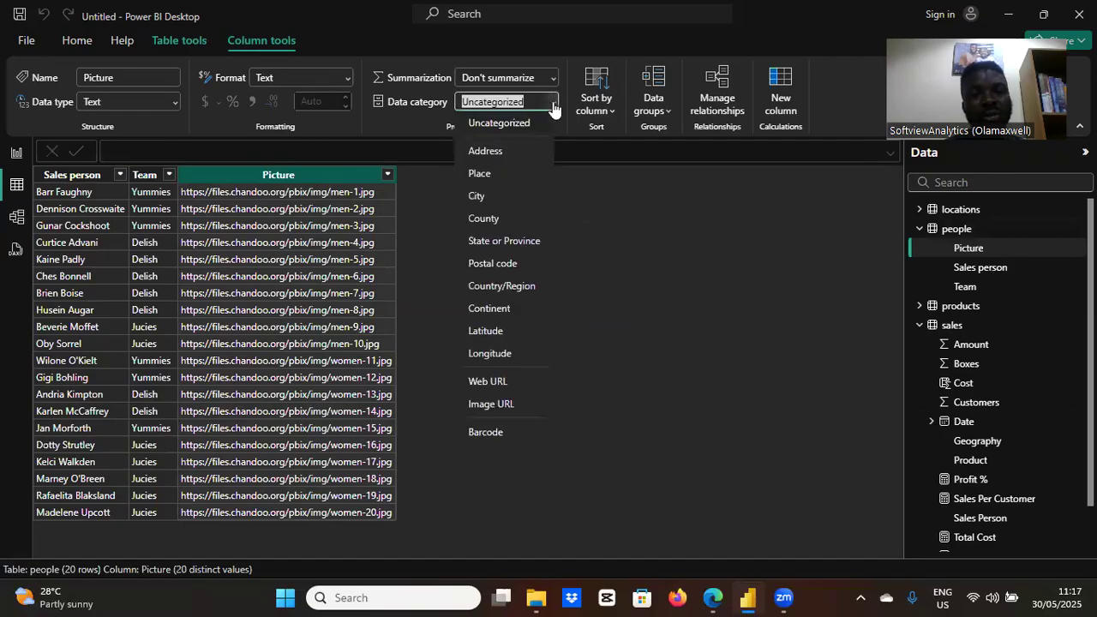
left_click(493, 415)
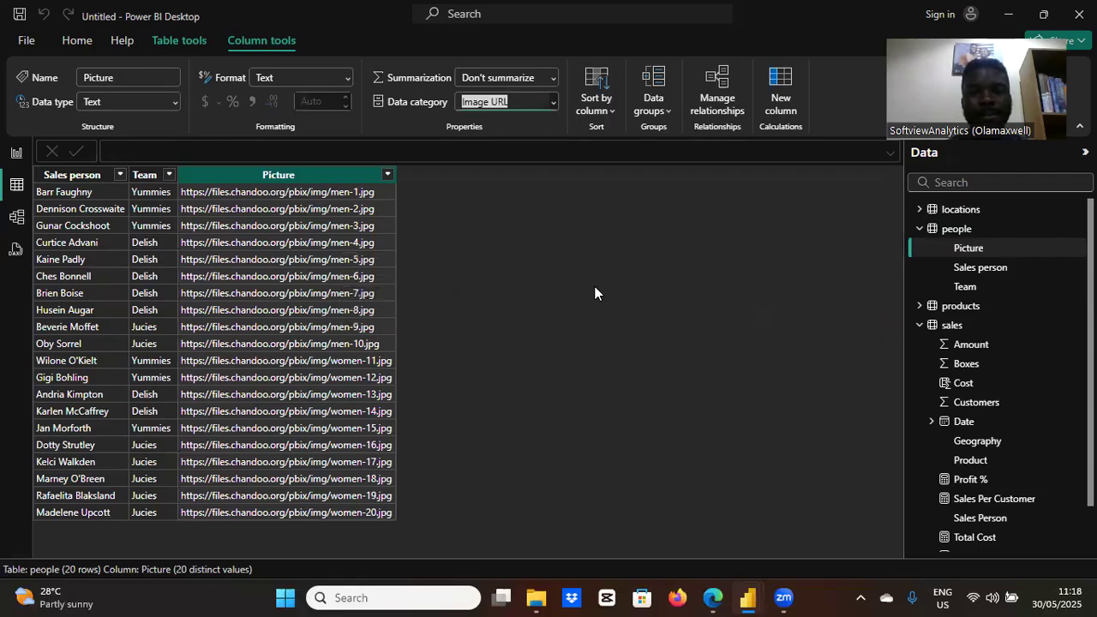
left_click(17, 155)
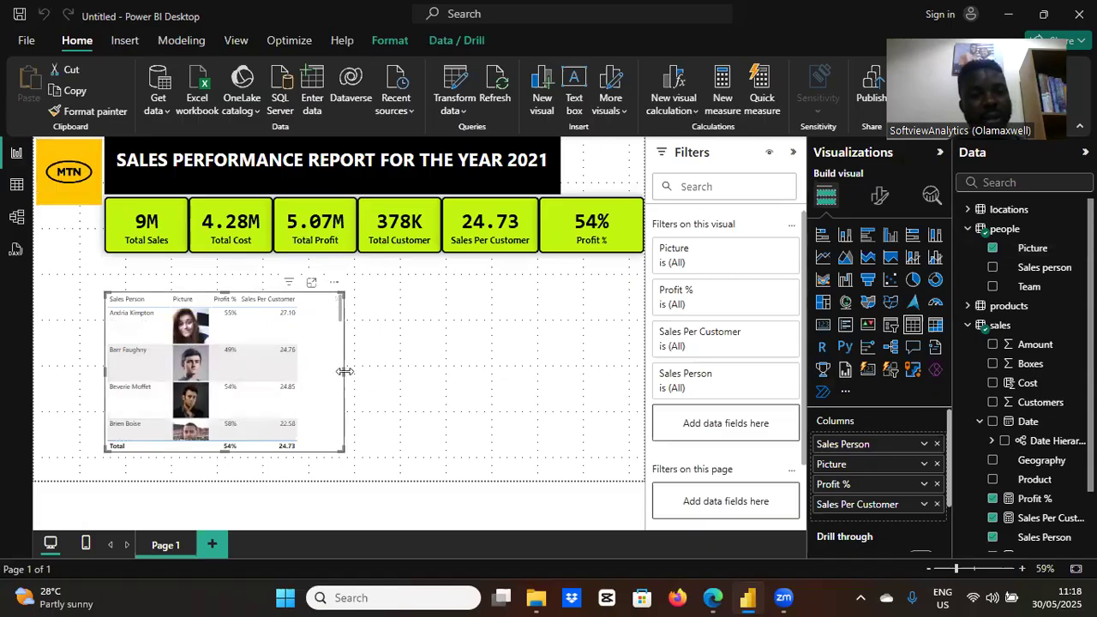
- Narrow the sales person table visual to fit its columns and set its background colour to black
left_click_drag(343, 371, 314, 370)
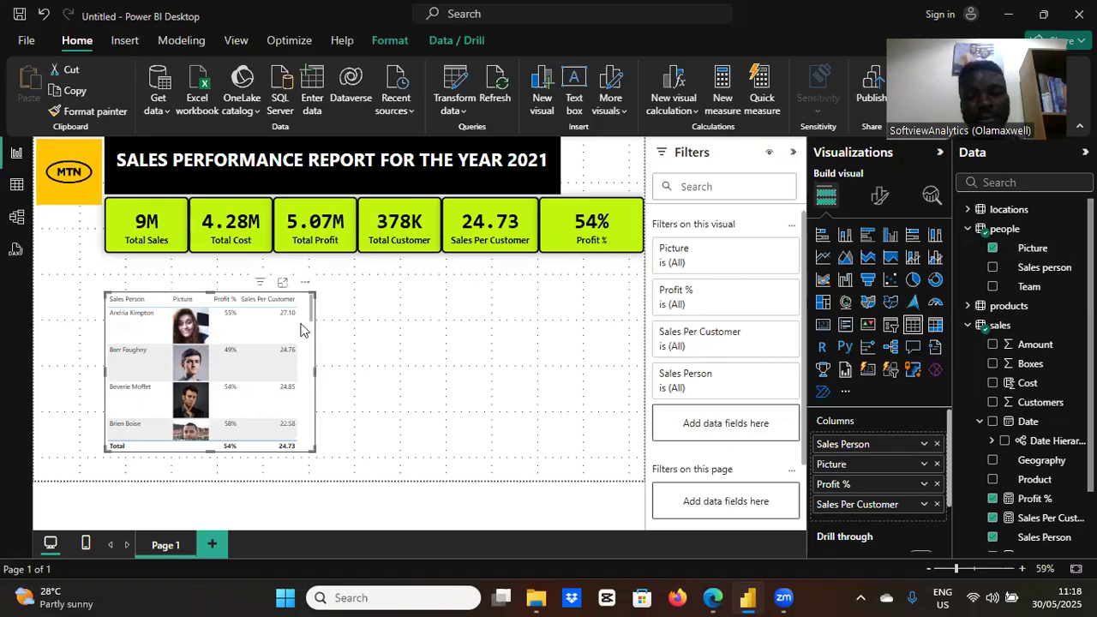
left_click(883, 204)
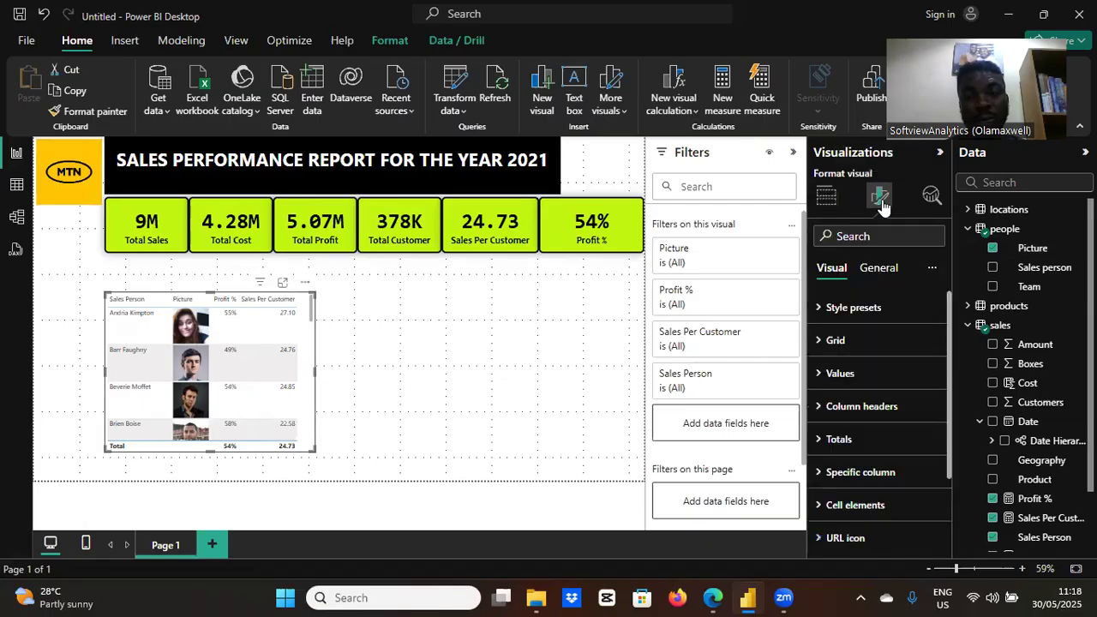
left_click(878, 269)
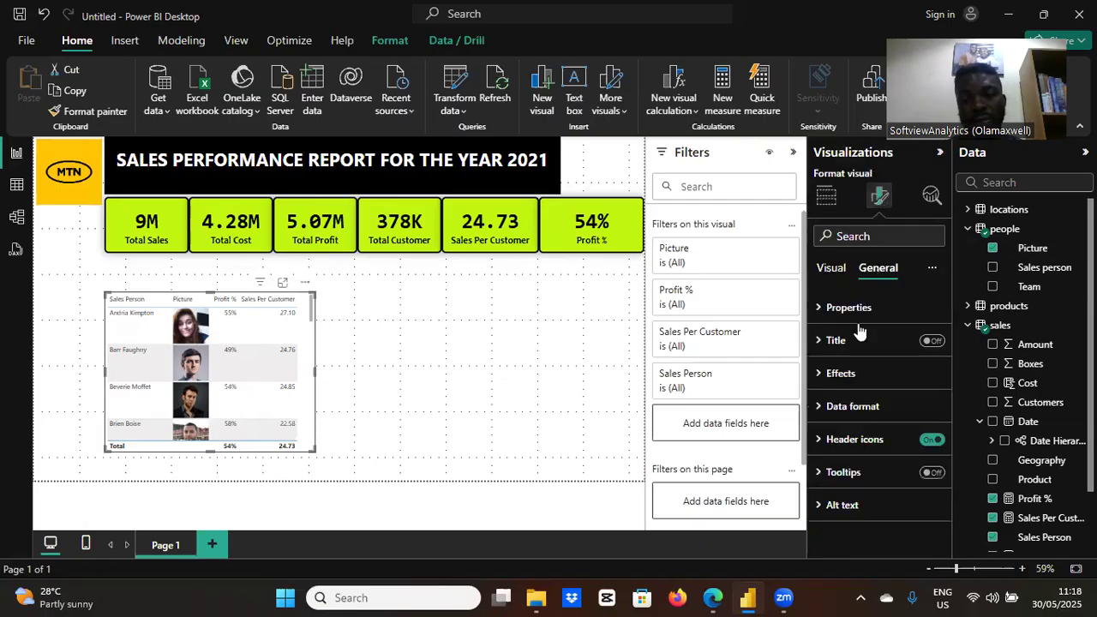
left_click(818, 377)
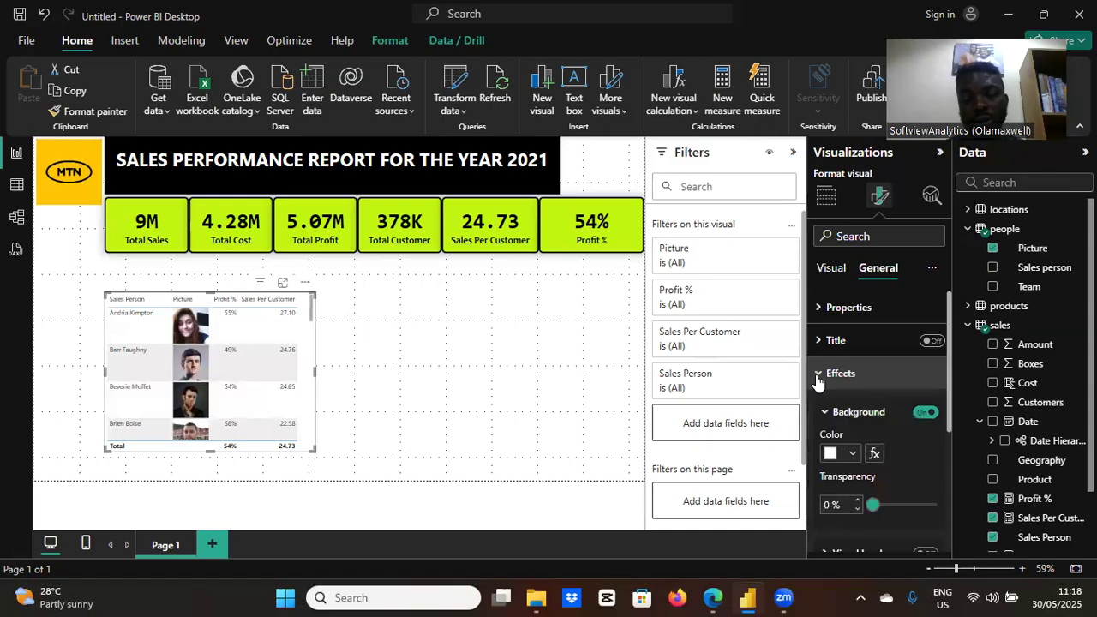
left_click(852, 453)
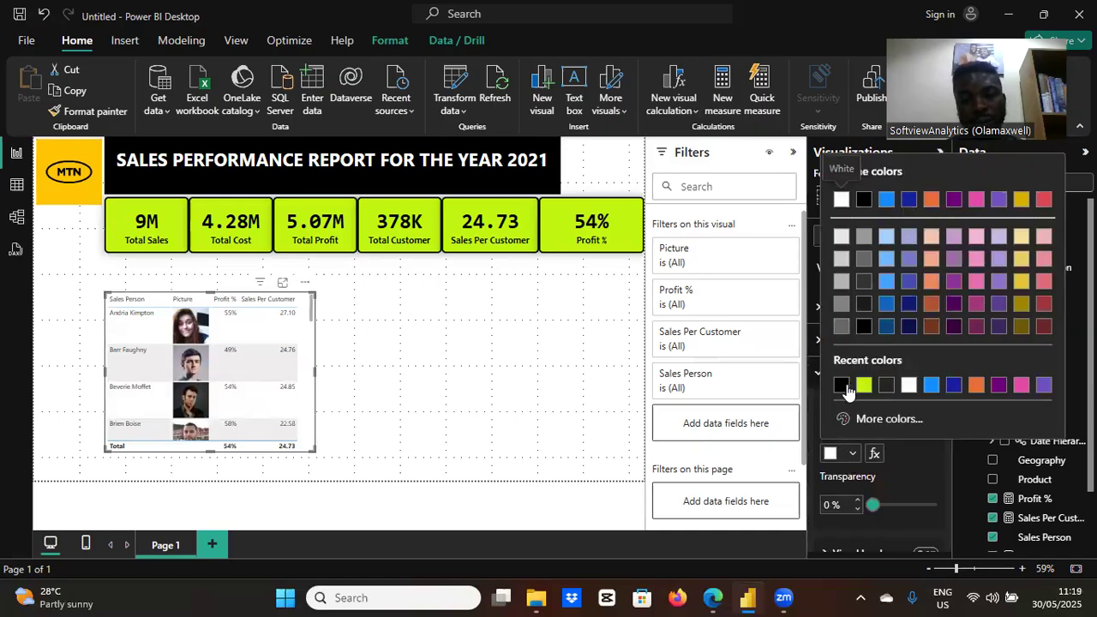
left_click(840, 387)
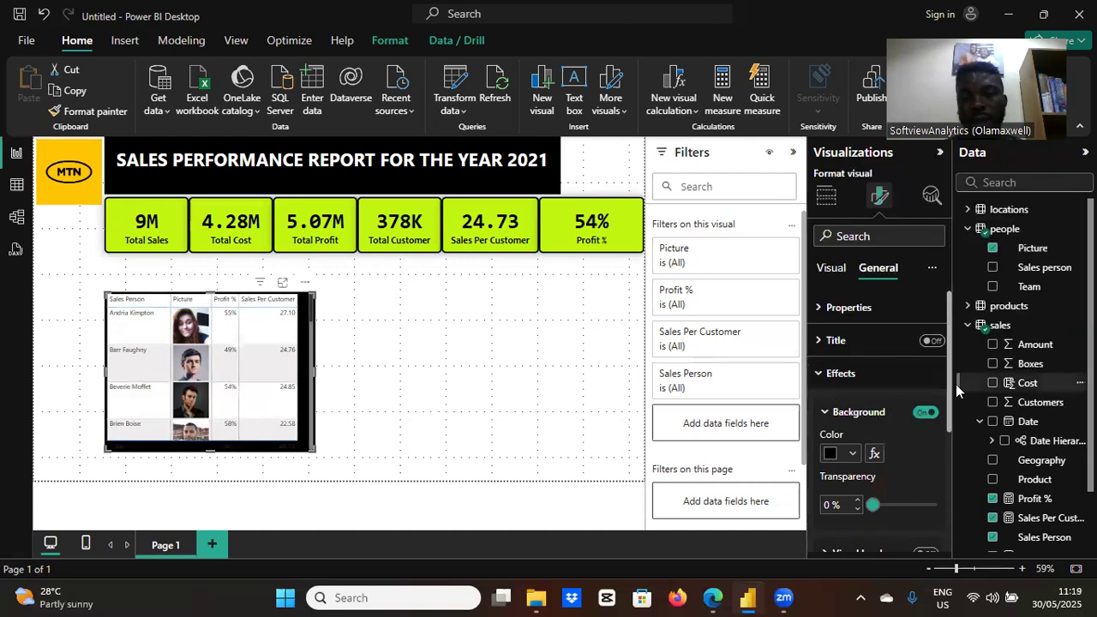
- Turn on the table visual's title and set its text to "Performance Table"
left_click(820, 377)
left_click(931, 342)
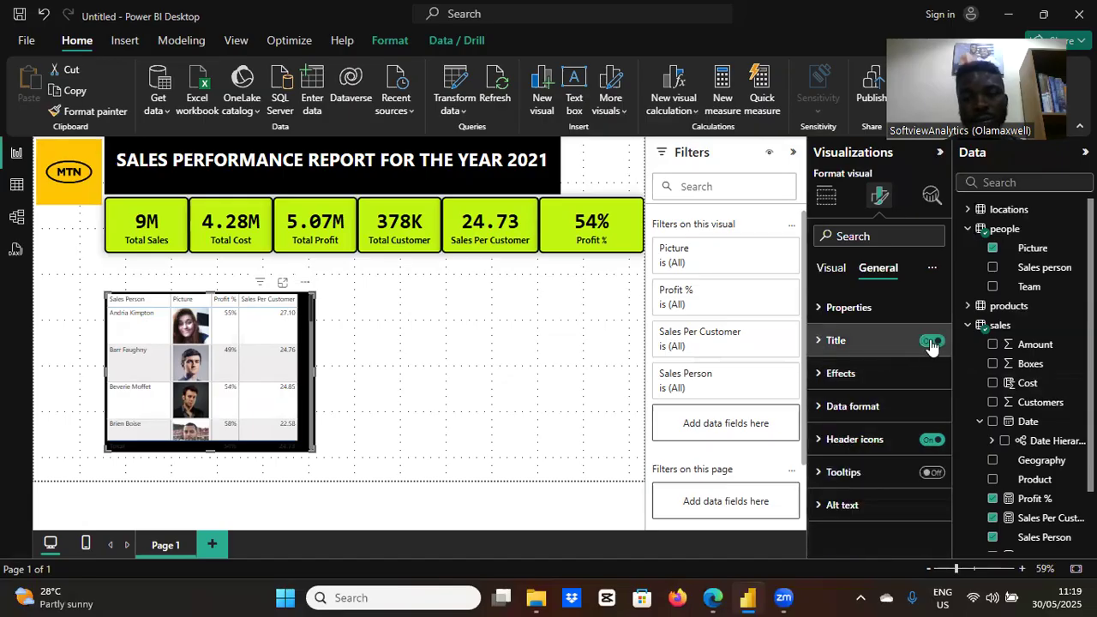
left_click(820, 340)
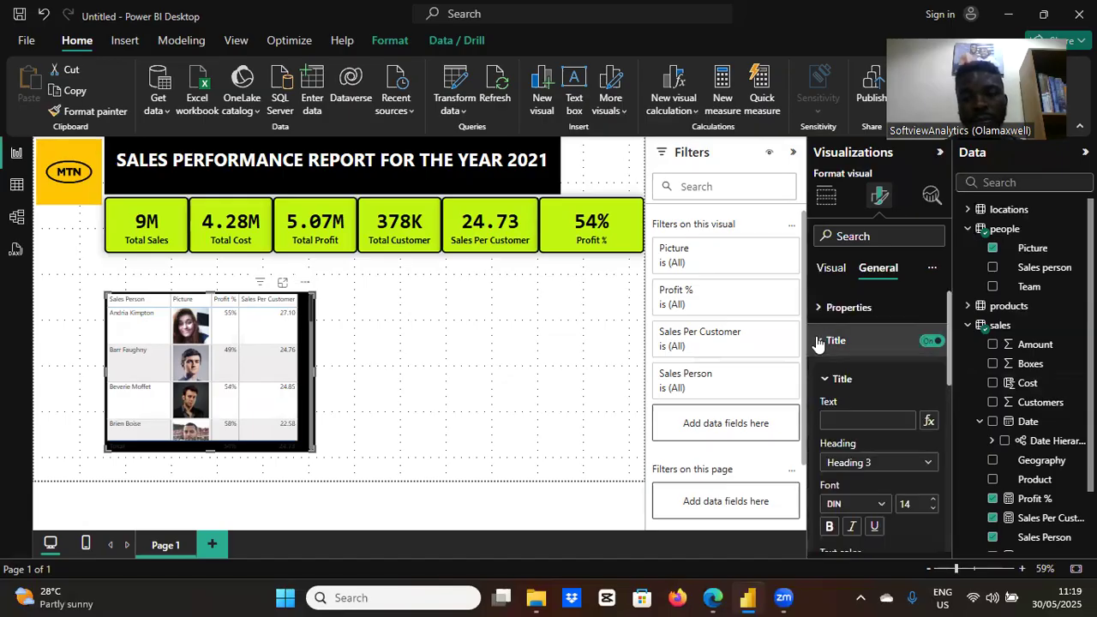
left_click(851, 417)
type("Performance Table")
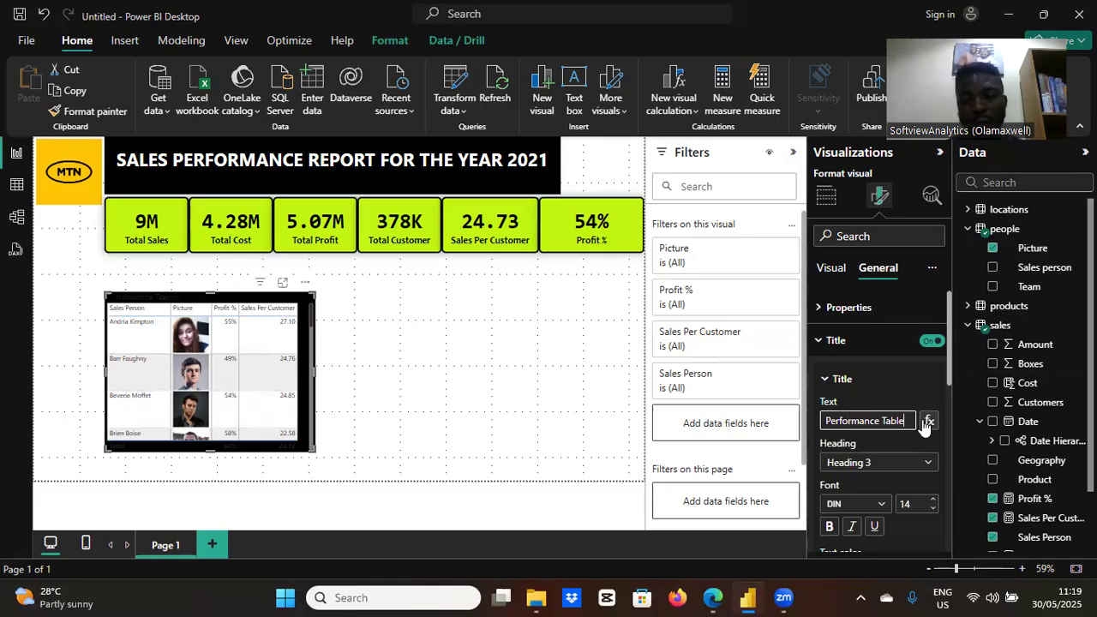
- Set the table title's heading style to Normal and its font to Consolas
left_click(928, 467)
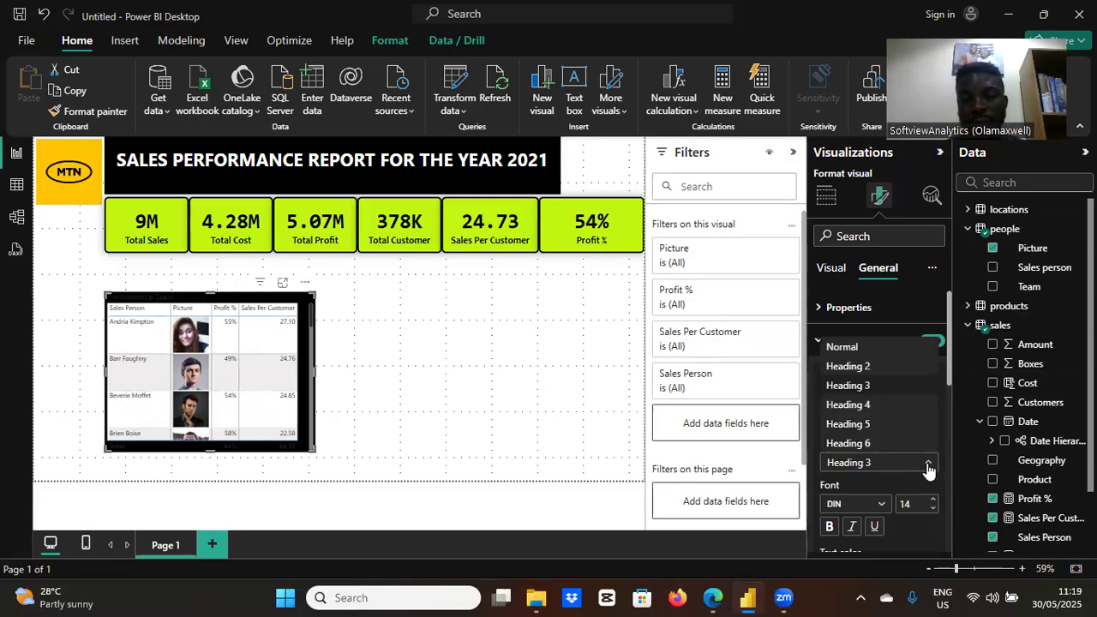
left_click(845, 351)
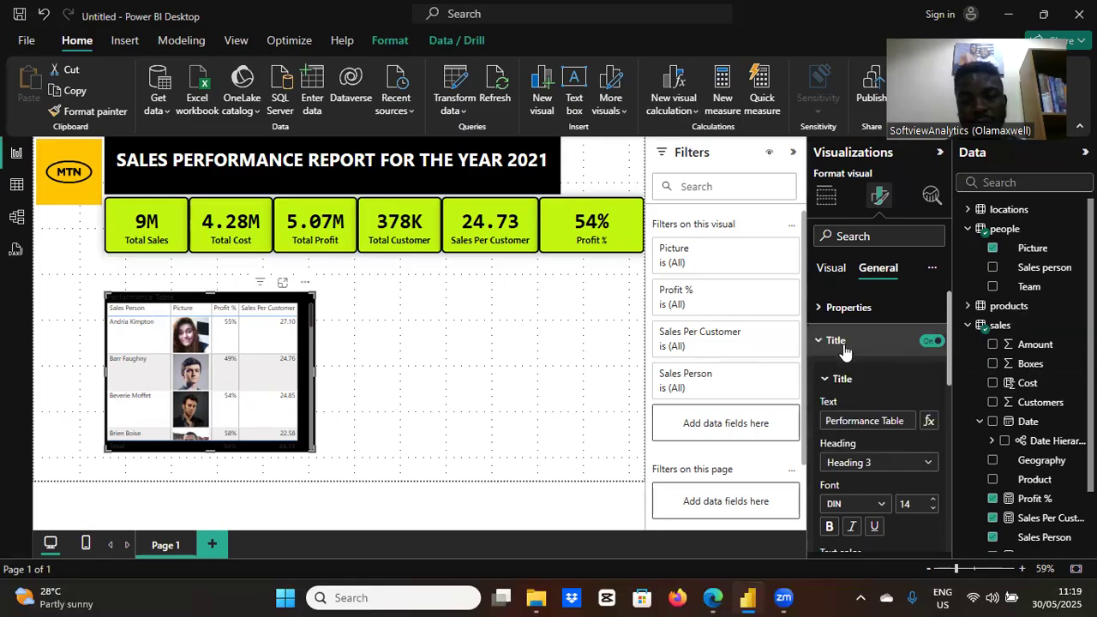
left_click(882, 505)
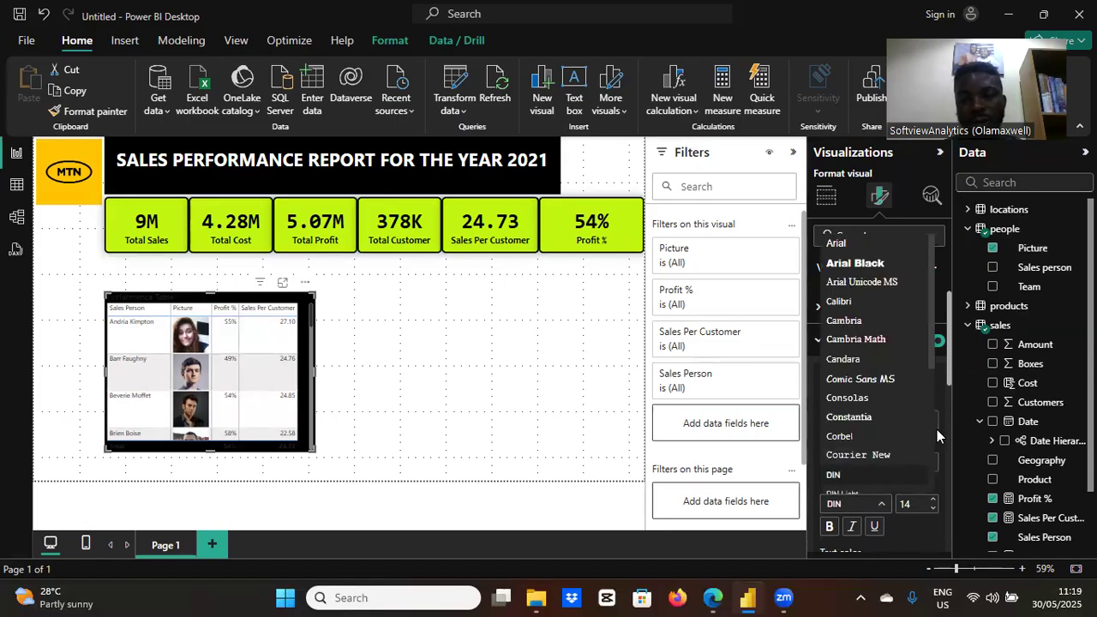
left_click(865, 399)
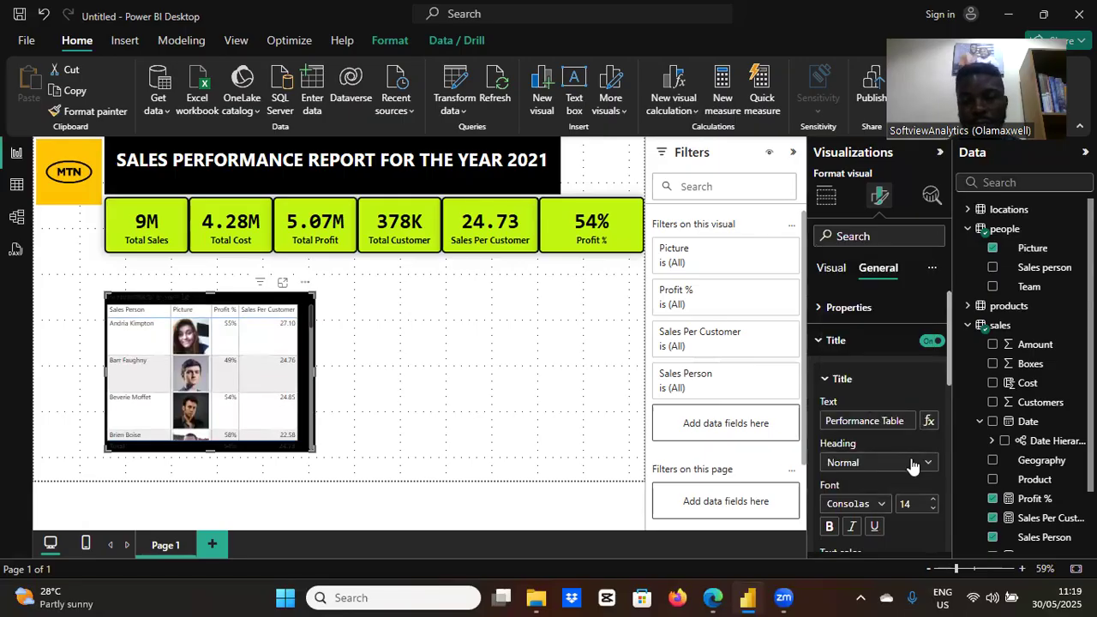
- Set the table title's font size to 15, make it bold and colour its text white
left_click(934, 500)
left_click(830, 526)
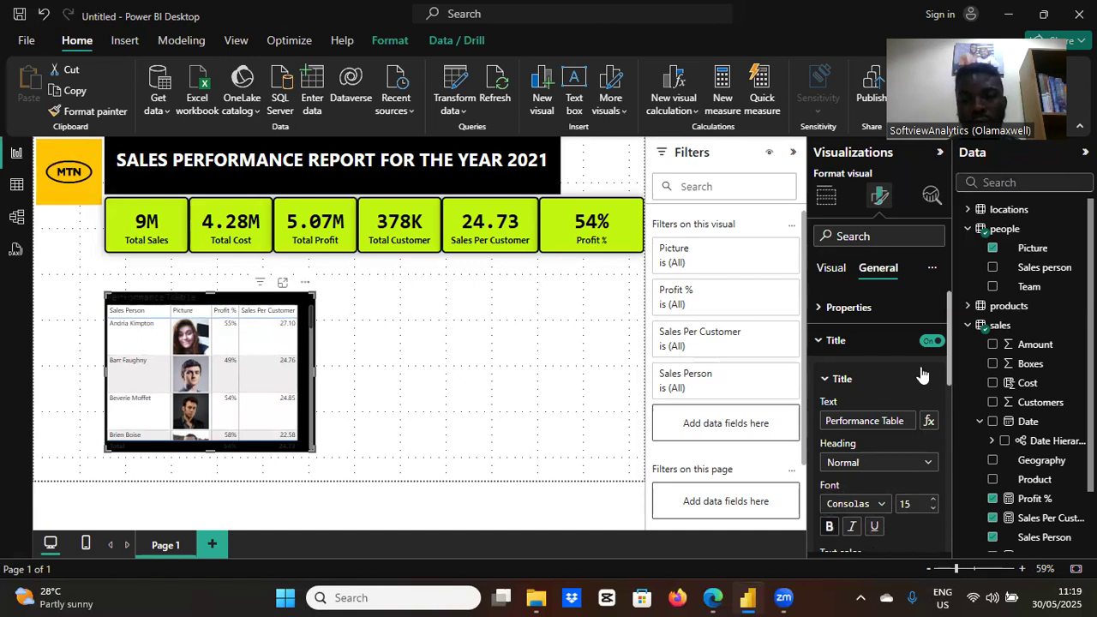
scroll(857, 386, "down", 2)
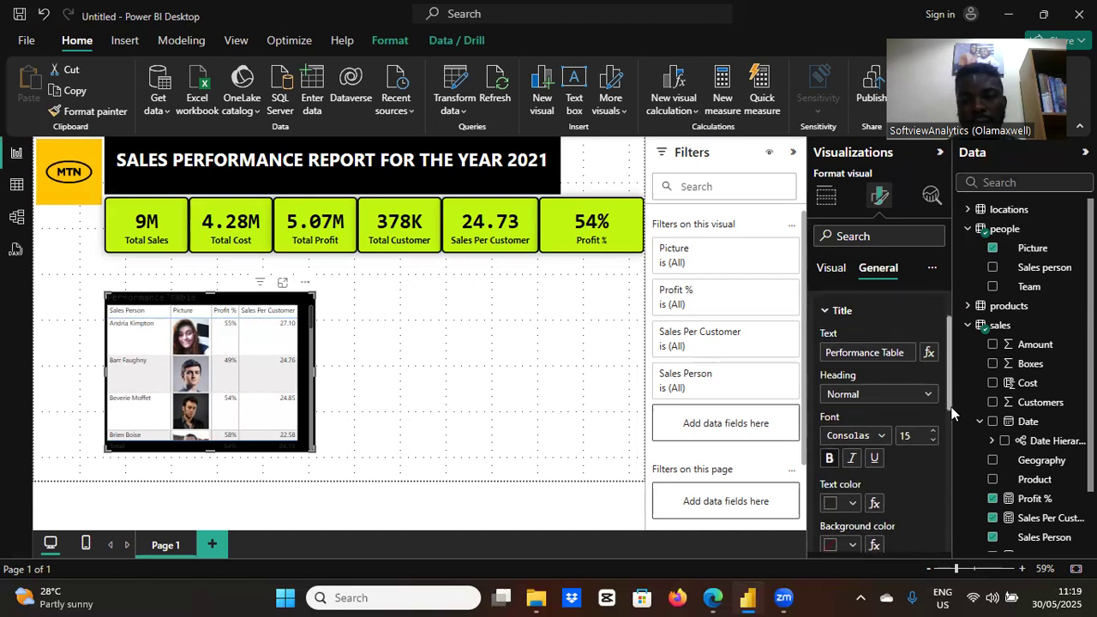
left_click(840, 422)
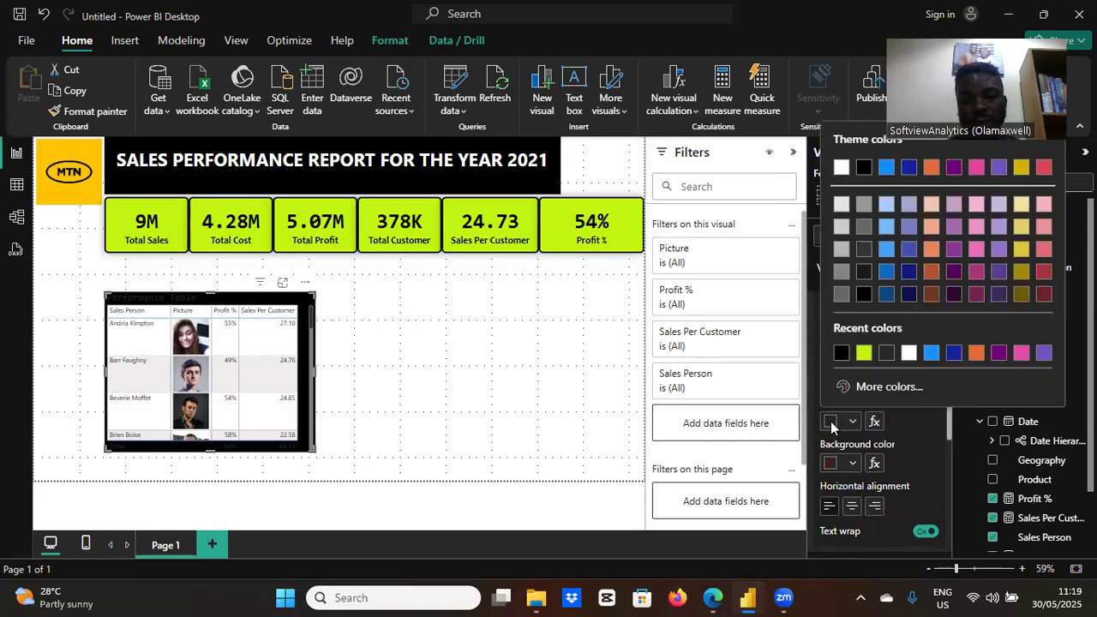
left_click(909, 352)
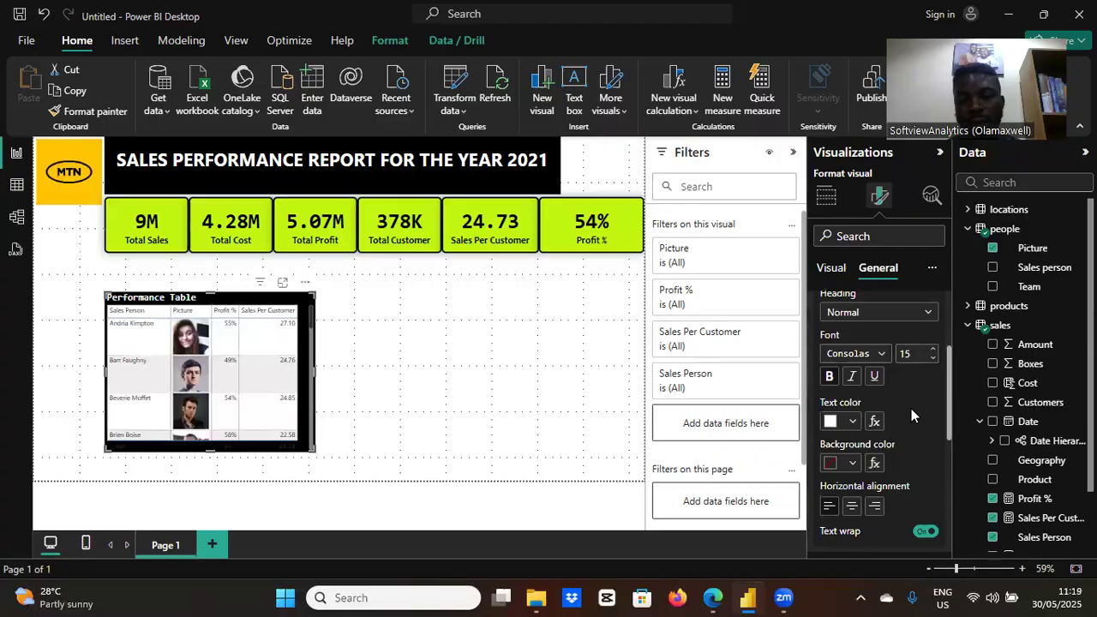
- Give the table title a black background and centre it horizontally
left_click(833, 464)
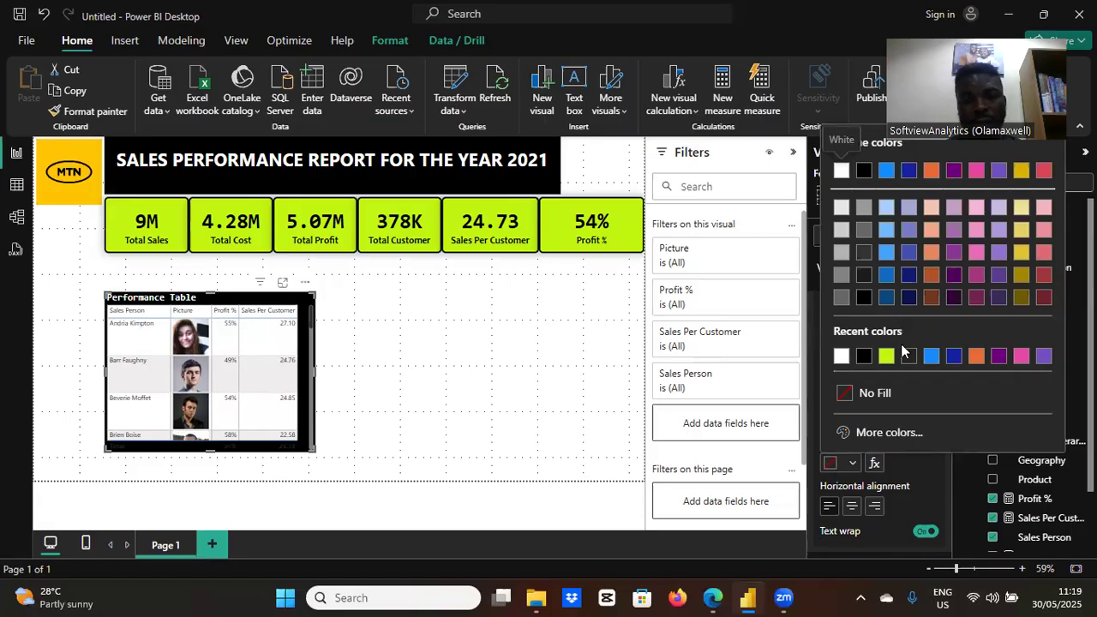
left_click(862, 356)
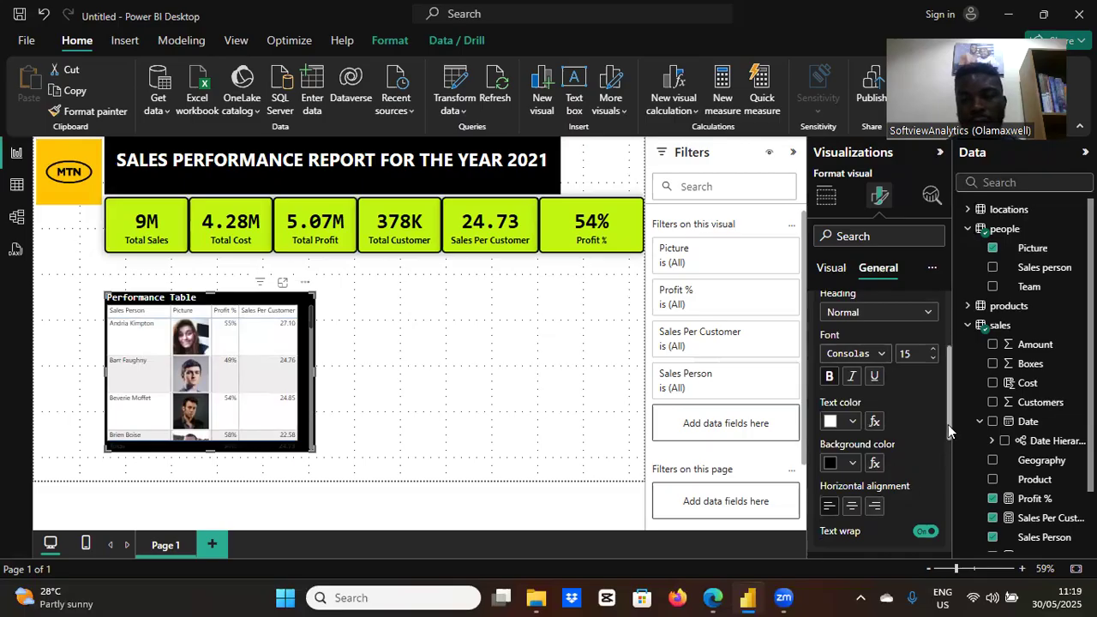
left_click_drag(948, 425, 948, 446)
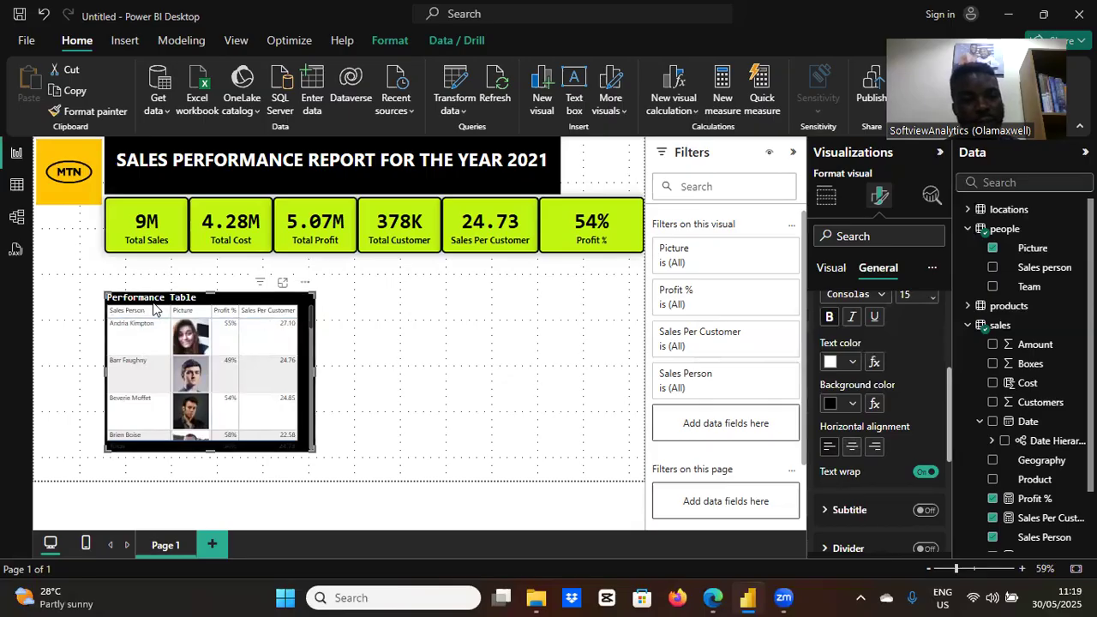
left_click(850, 446)
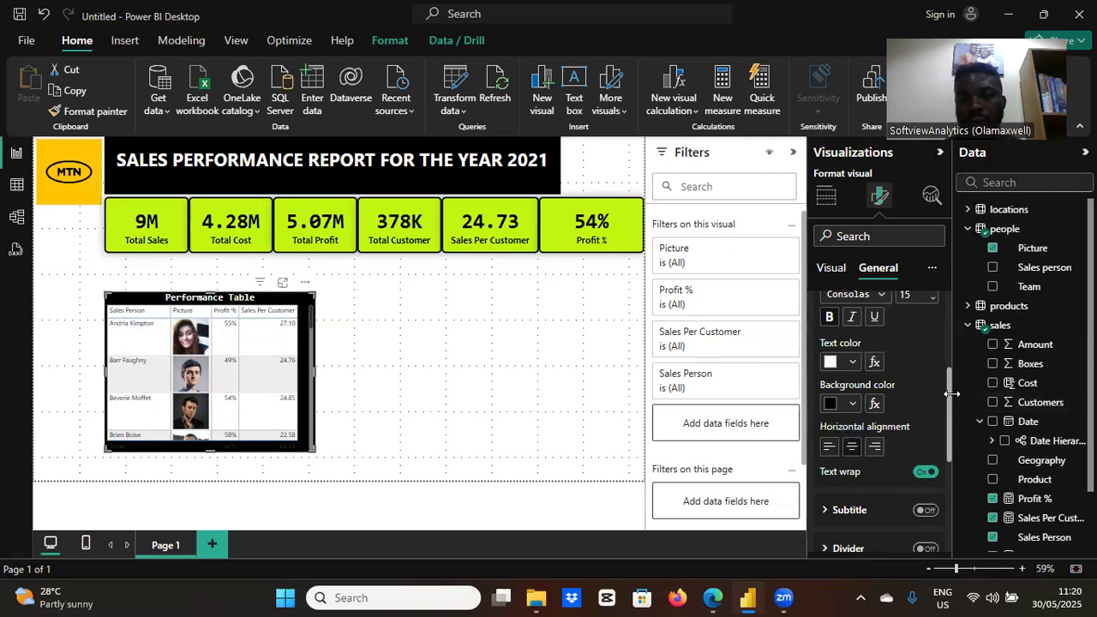
- Turn on the divider beneath the table title and set its colour to white
left_click_drag(950, 401, 954, 429)
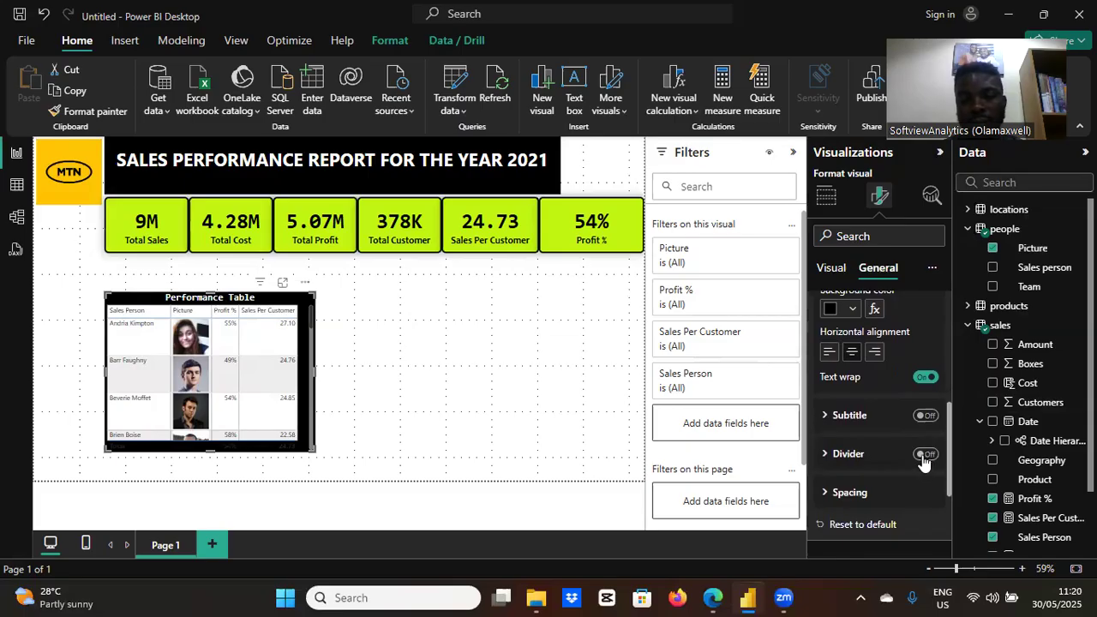
left_click(923, 457)
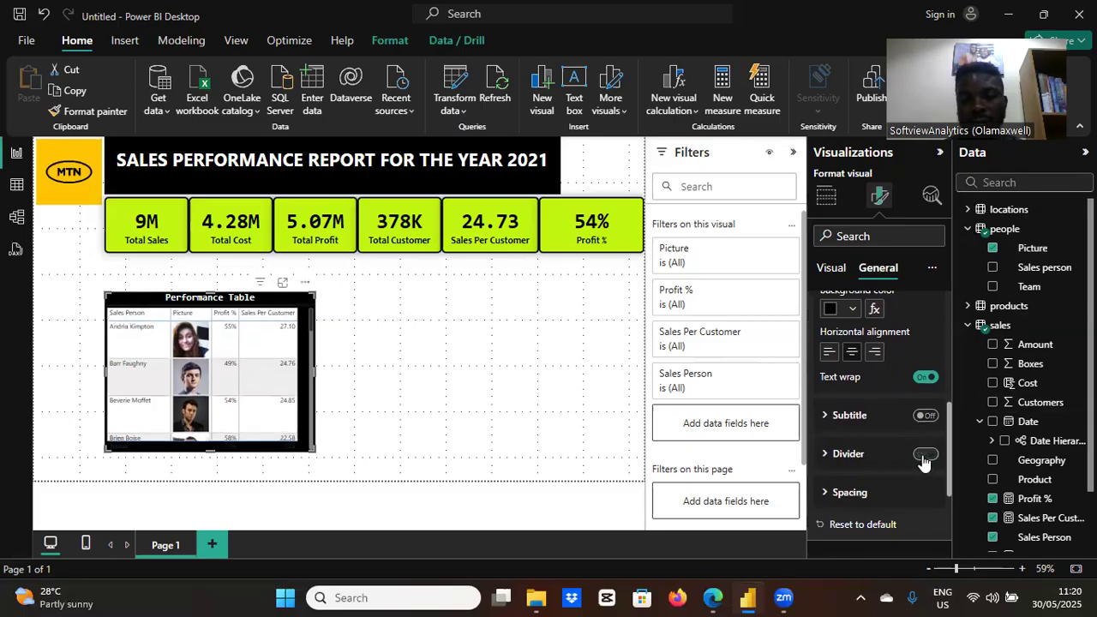
left_click(828, 461)
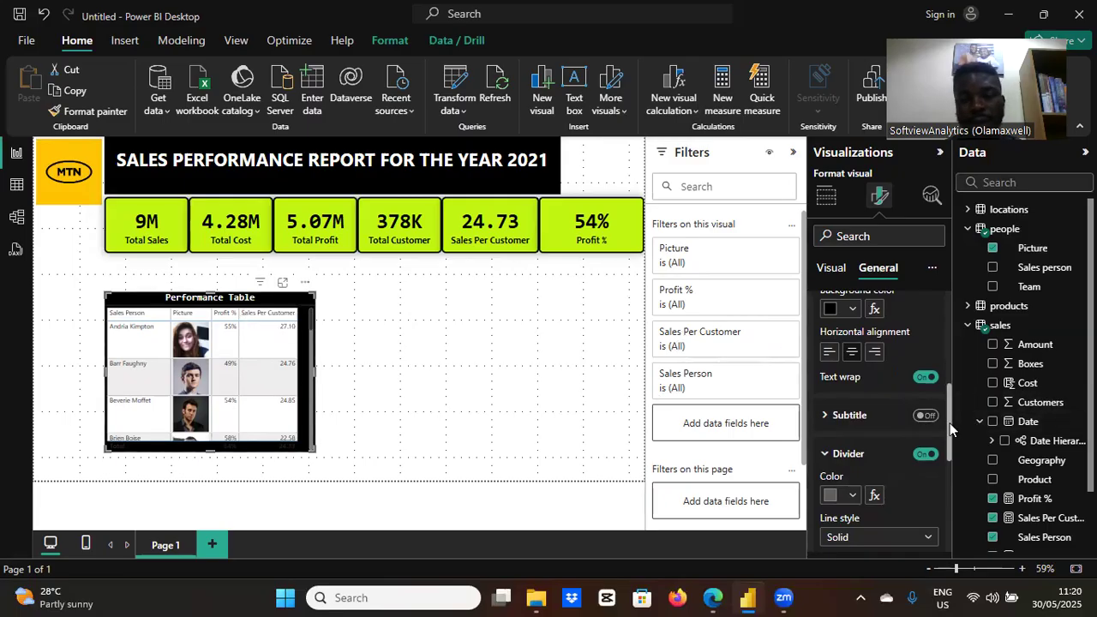
left_click_drag(949, 422, 950, 438)
left_click(855, 442)
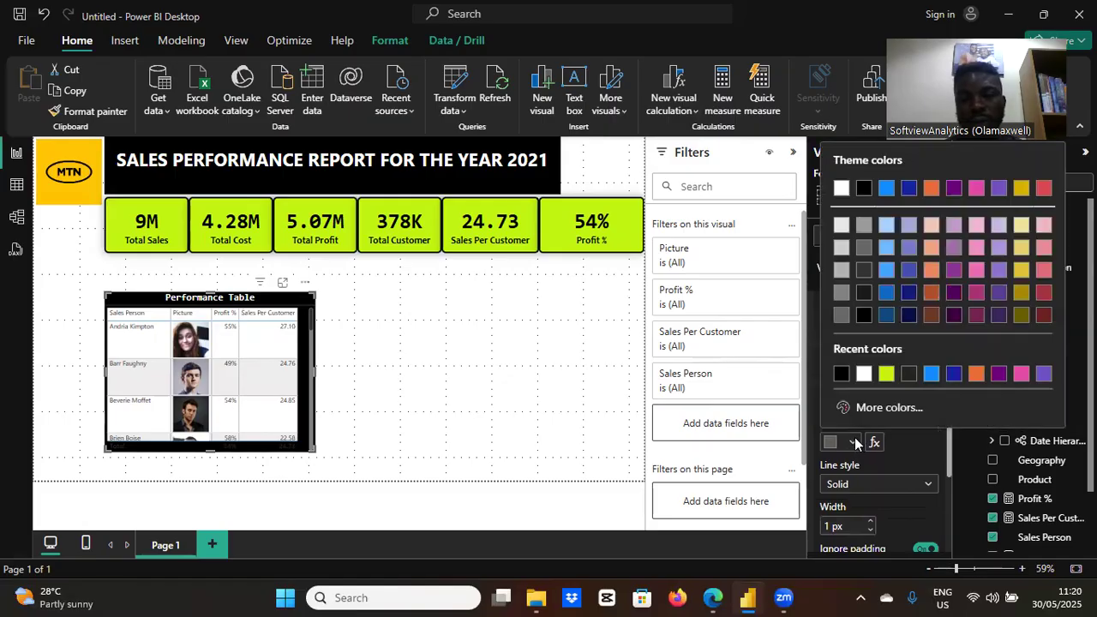
left_click(863, 375)
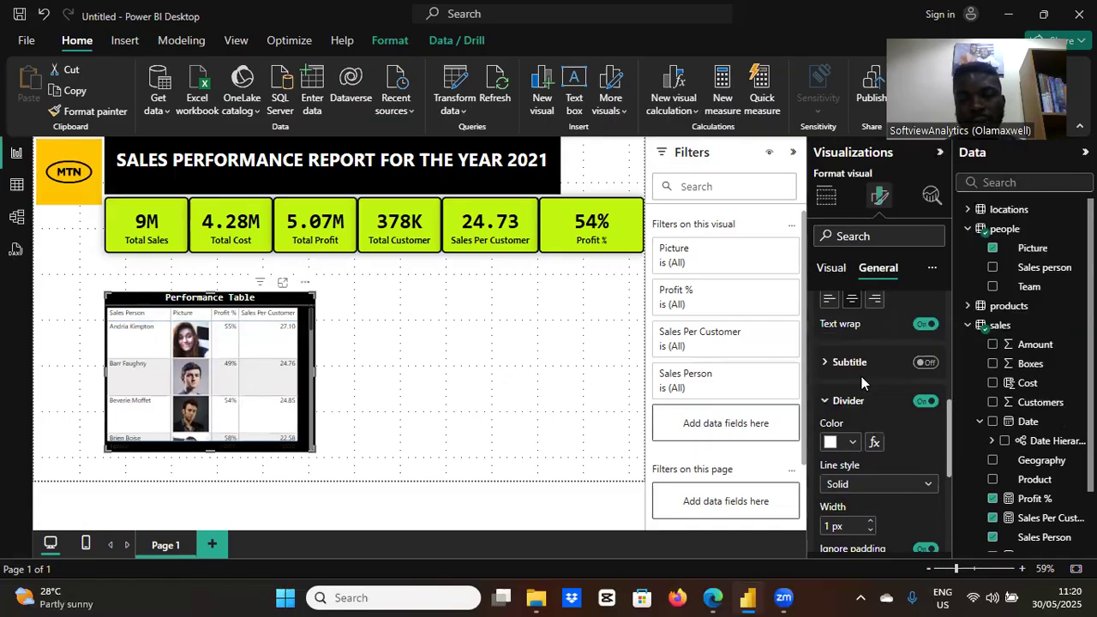
- Set the title divider's width to 3 px and collapse the title settings
left_click(870, 521)
left_click(870, 521)
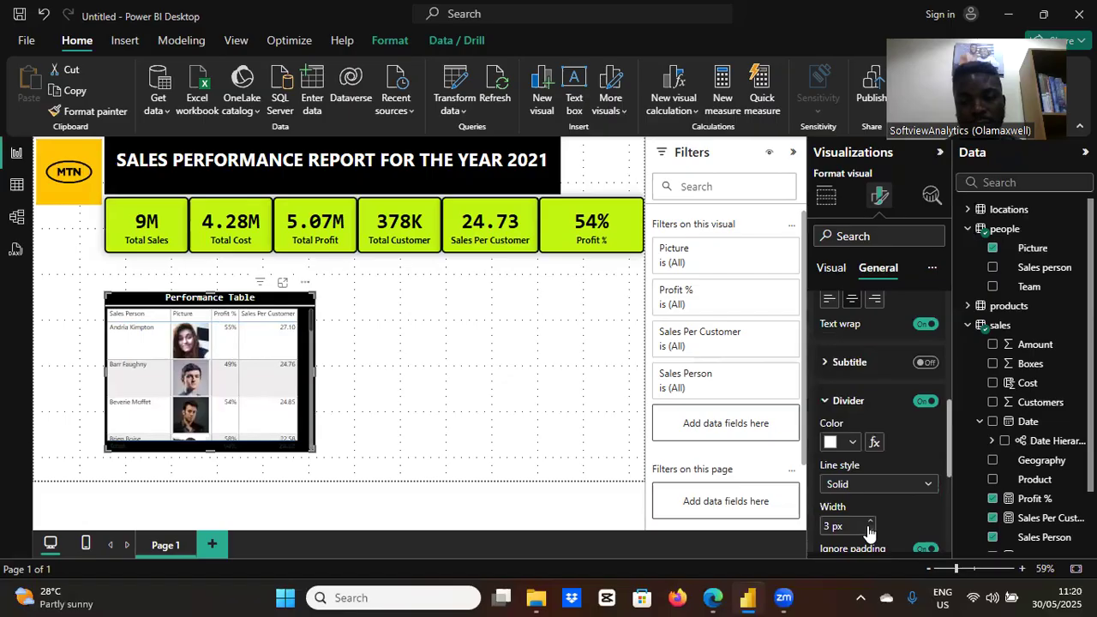
left_click(868, 532)
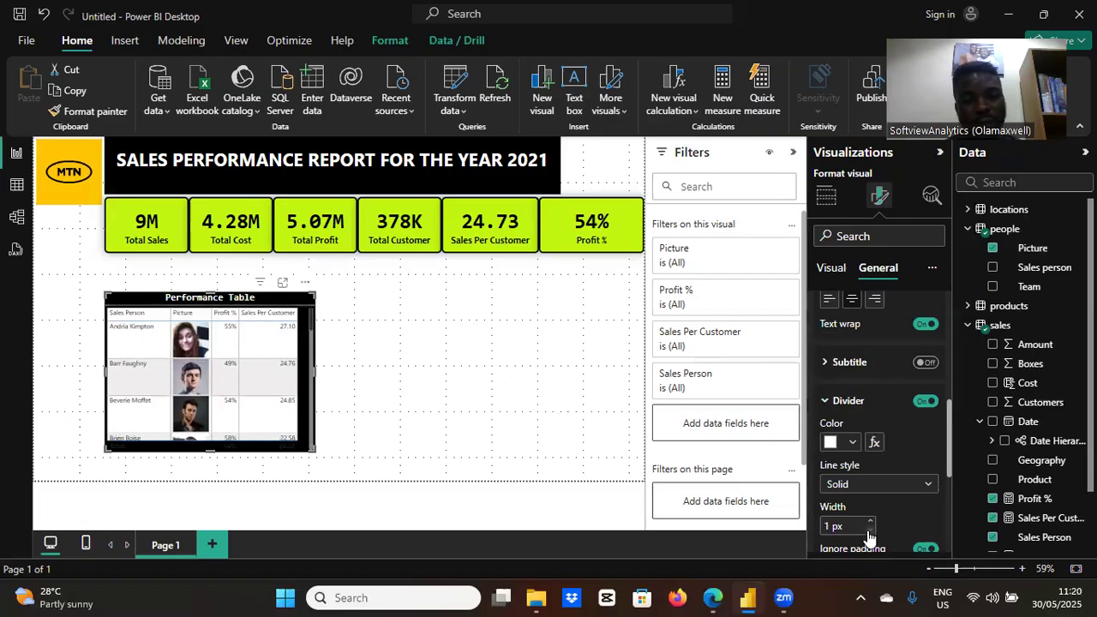
left_click(871, 522)
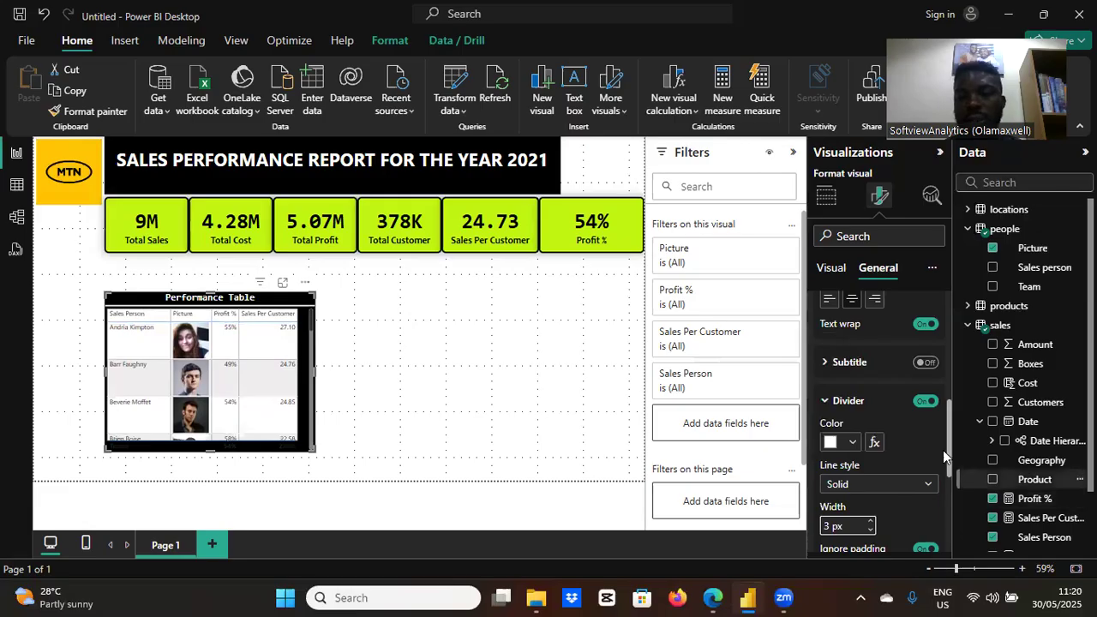
left_click_drag(948, 455, 949, 392)
left_click_drag(949, 386, 940, 351)
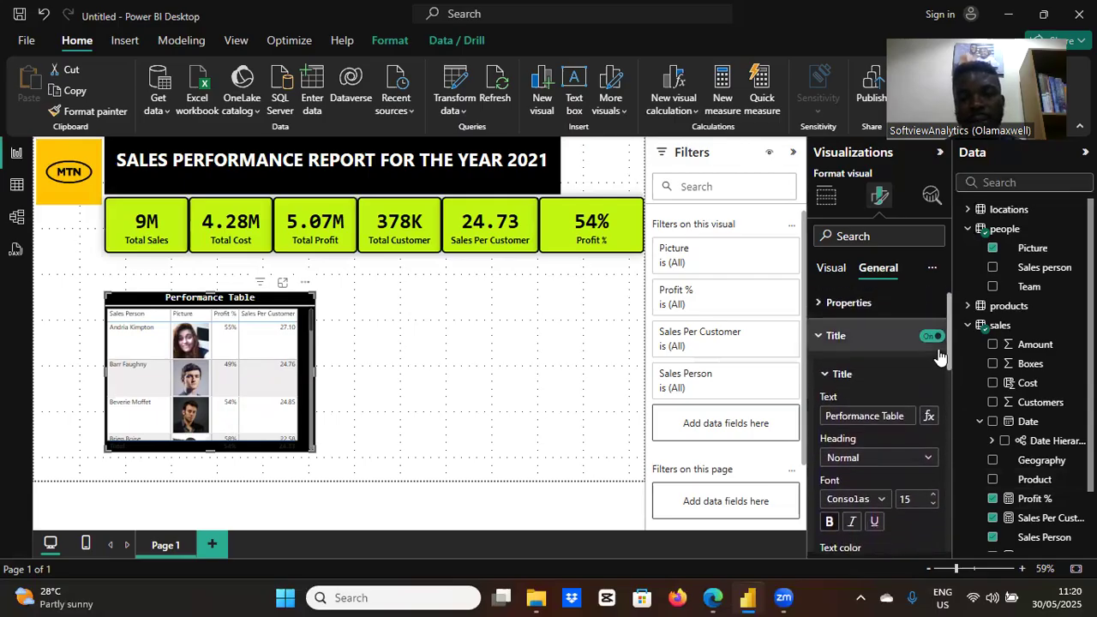
left_click(821, 336)
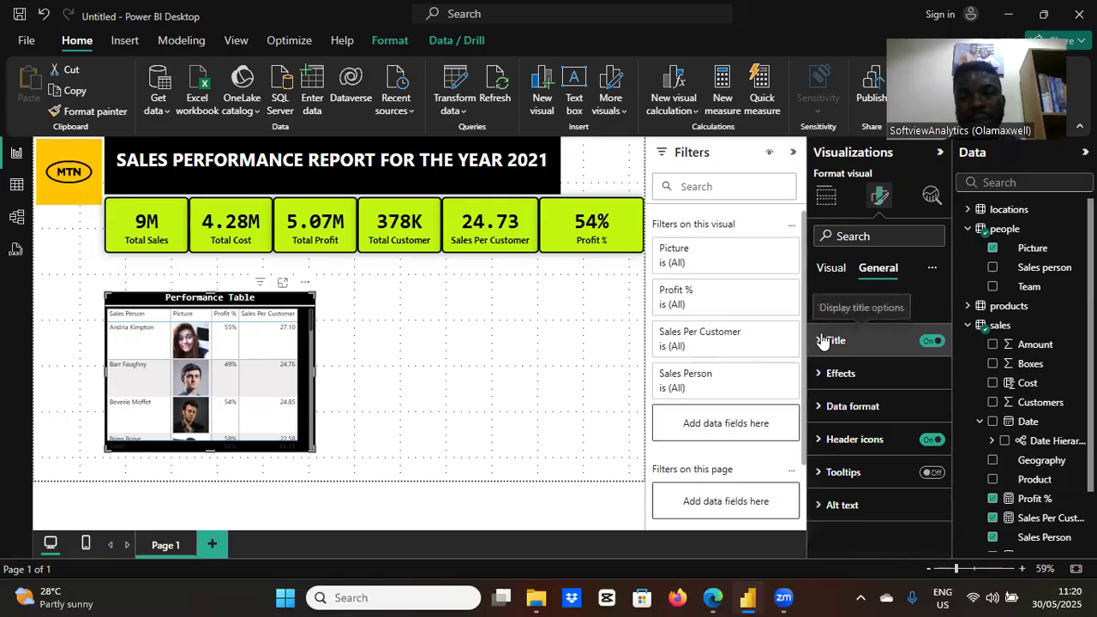
- Set the text colour of the table's totals row to white
left_click(833, 270)
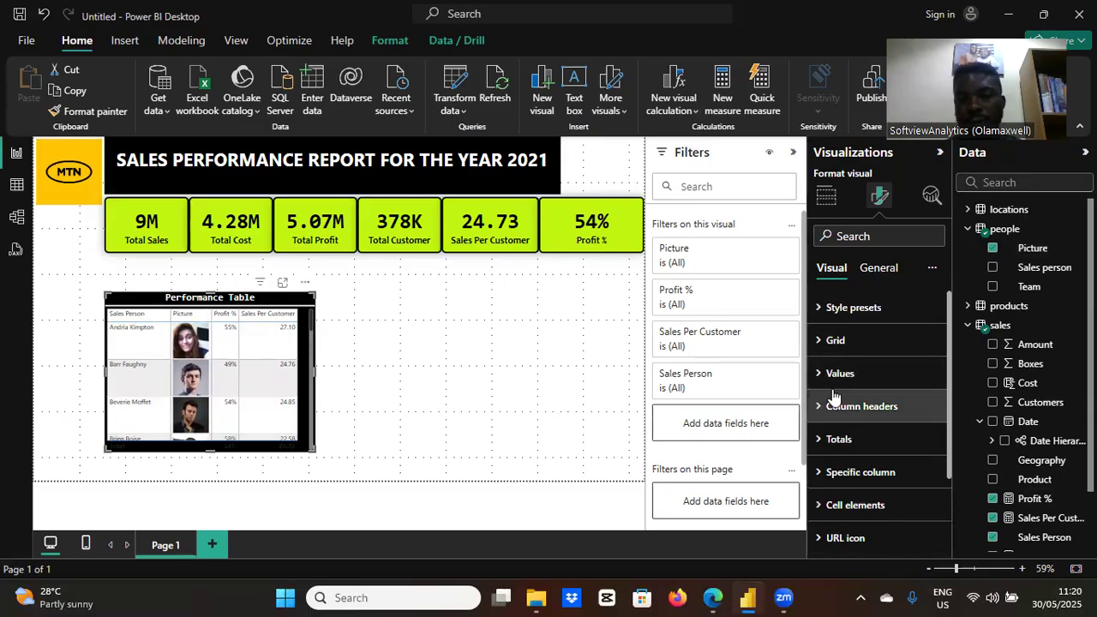
left_click(821, 442)
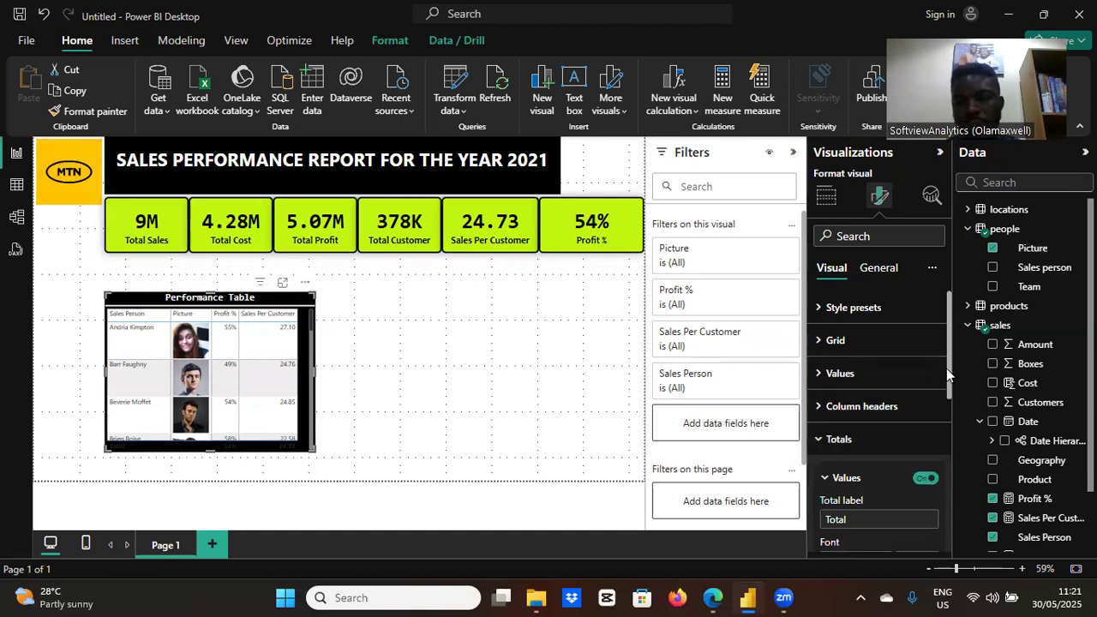
scroll(864, 497, "down", 3)
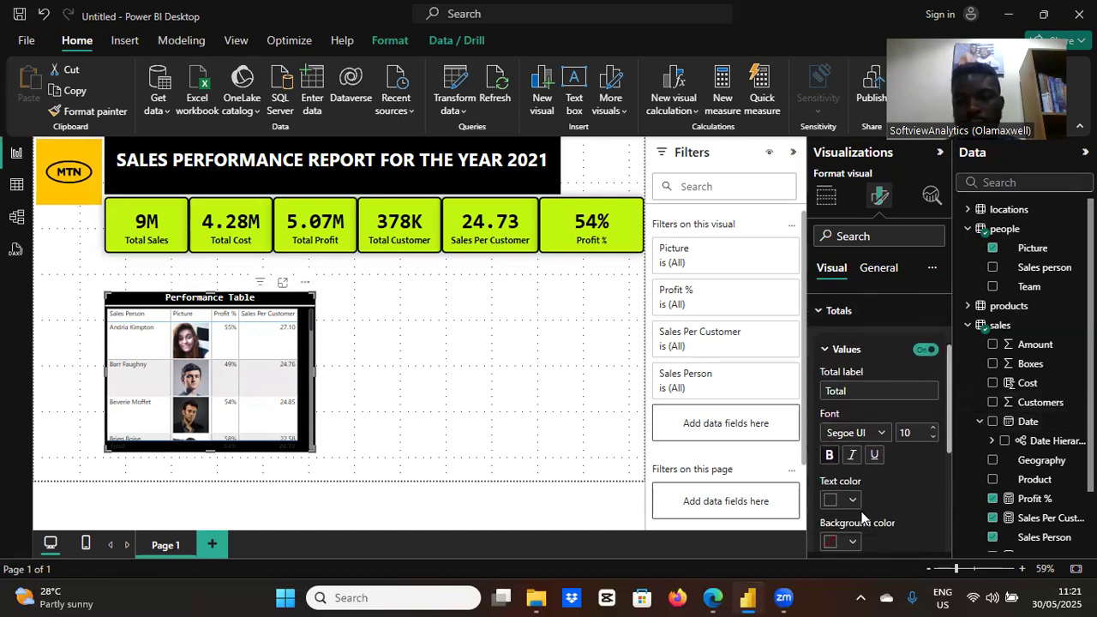
left_click(853, 503)
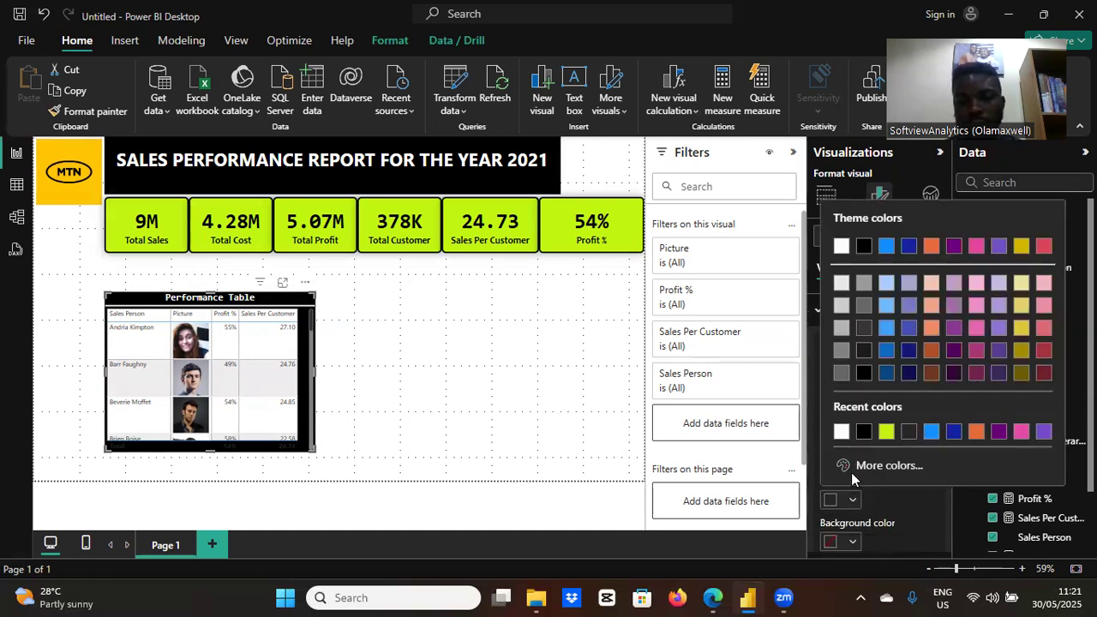
left_click(840, 430)
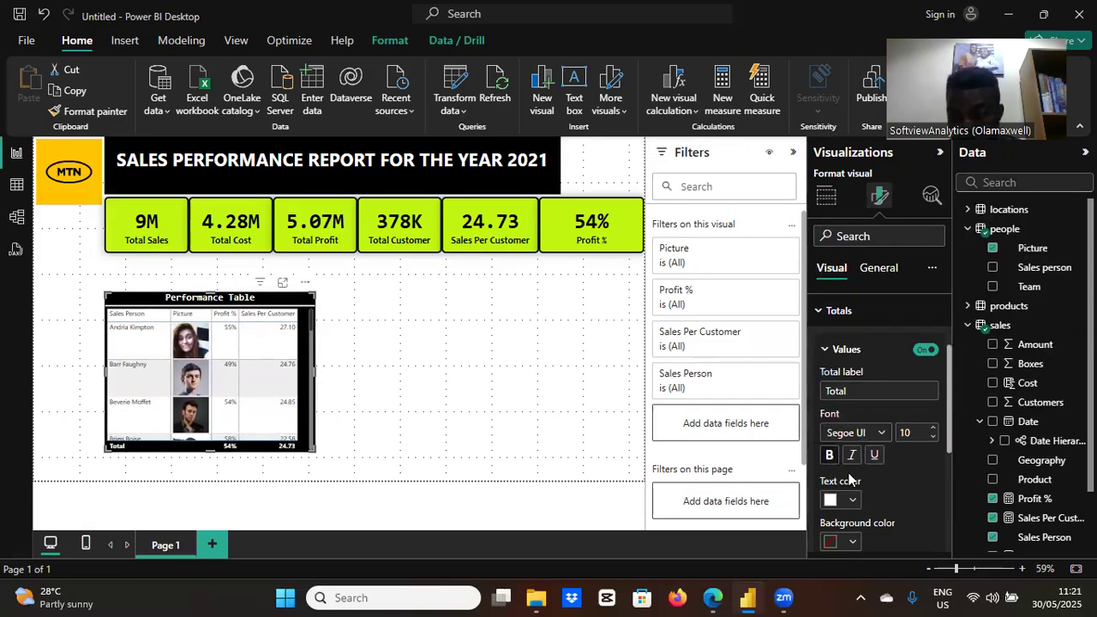
- Change the totals row's font to Consolas at size 12
left_click(883, 433)
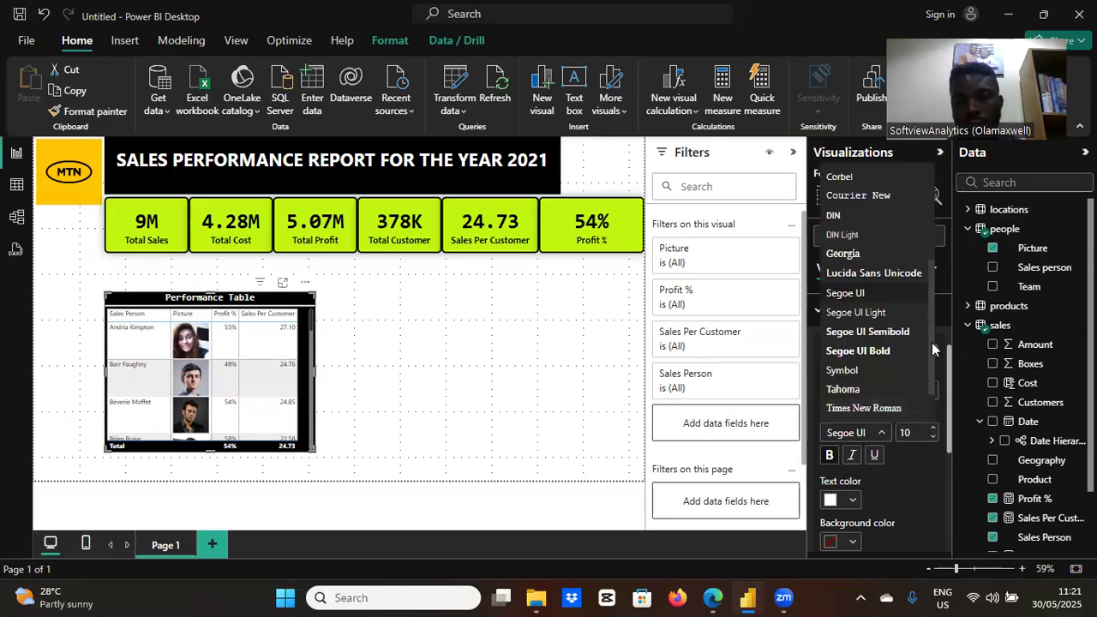
scroll(915, 287, "up", 3)
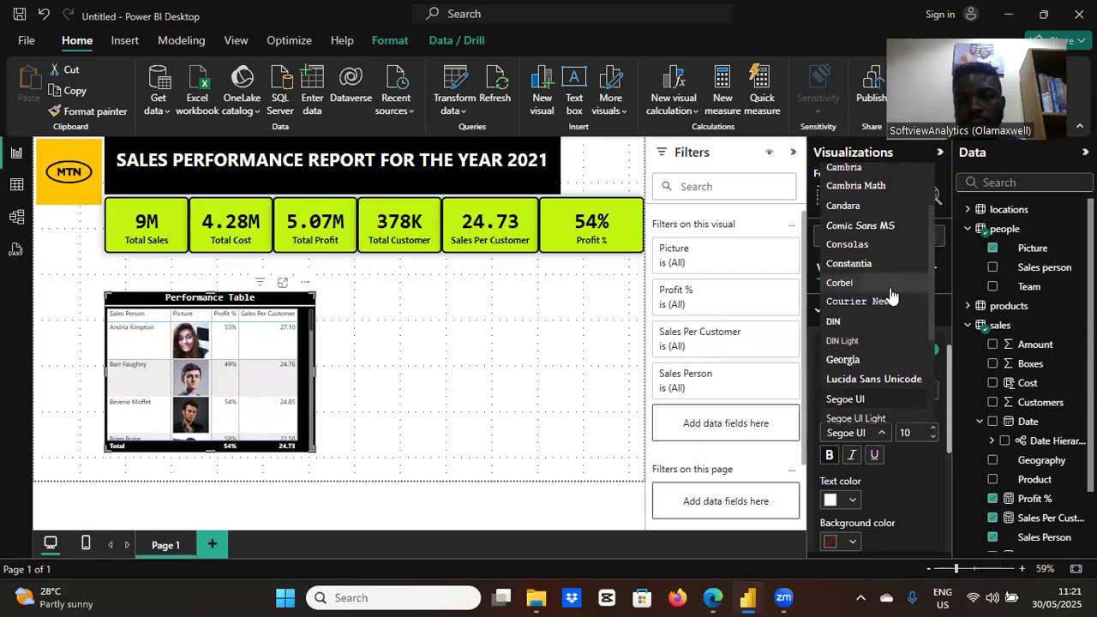
left_click(848, 247)
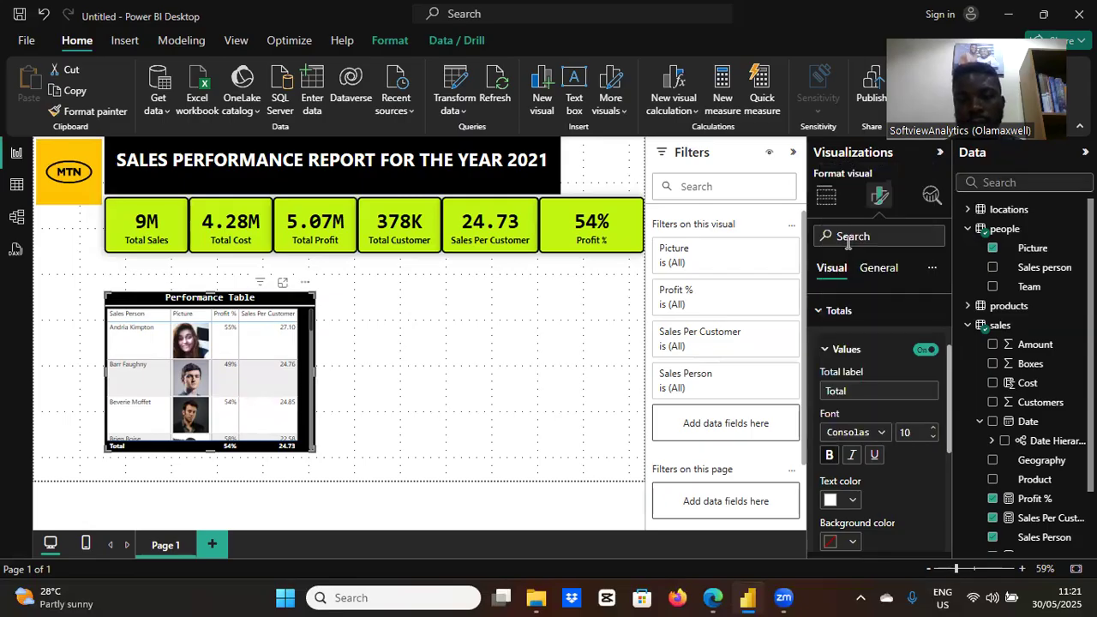
left_click(933, 426)
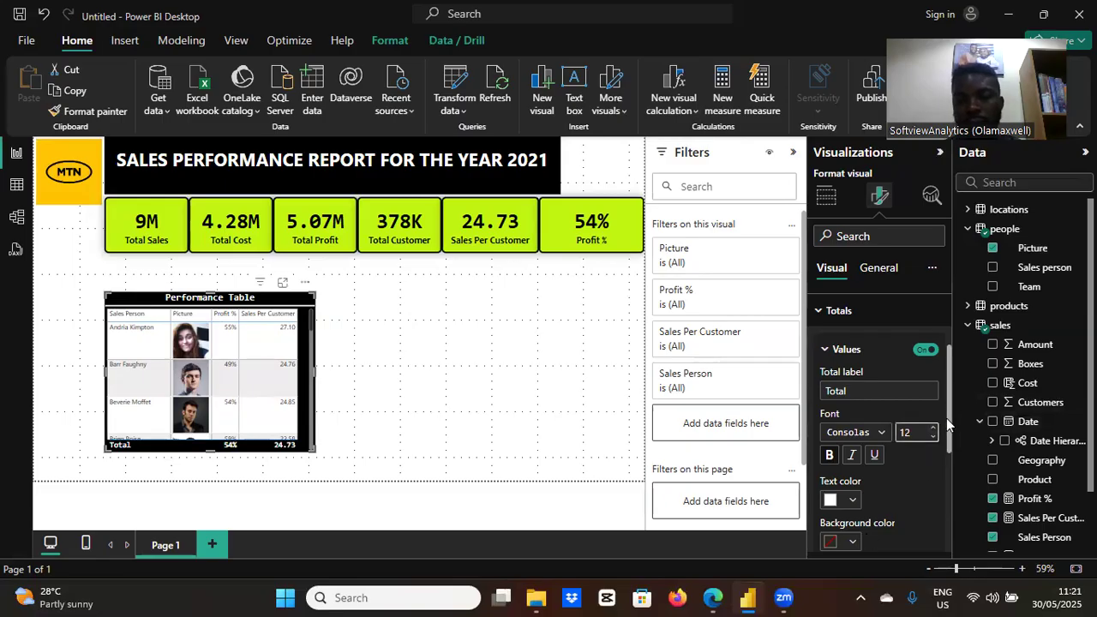
- Set the totals row's background colour to black and collapse the totals settings
left_click_drag(949, 424, 949, 463)
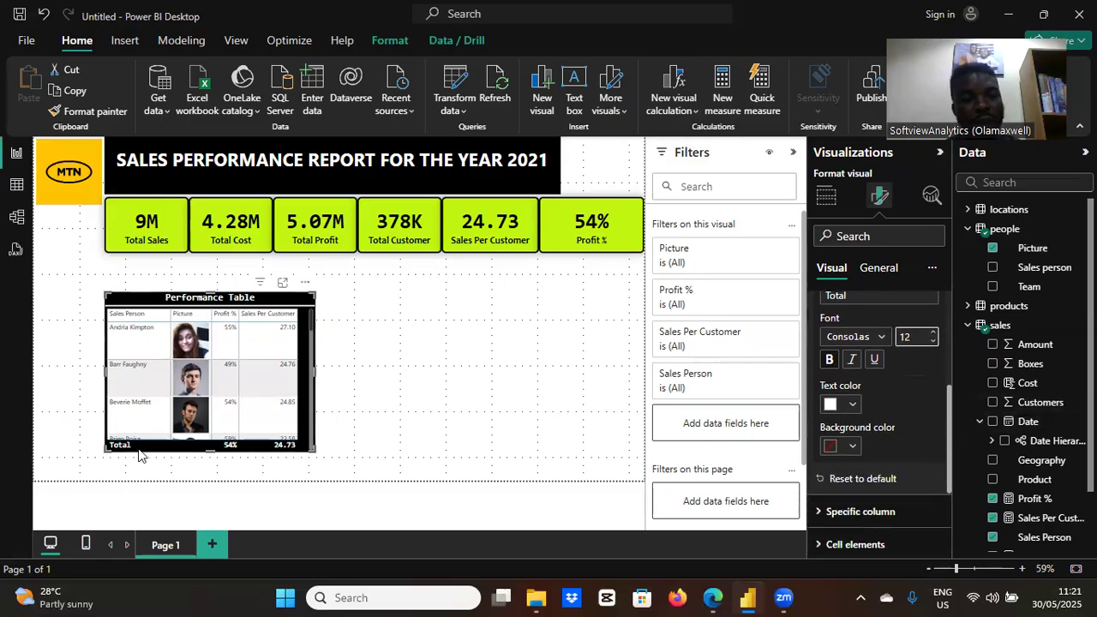
left_click(853, 448)
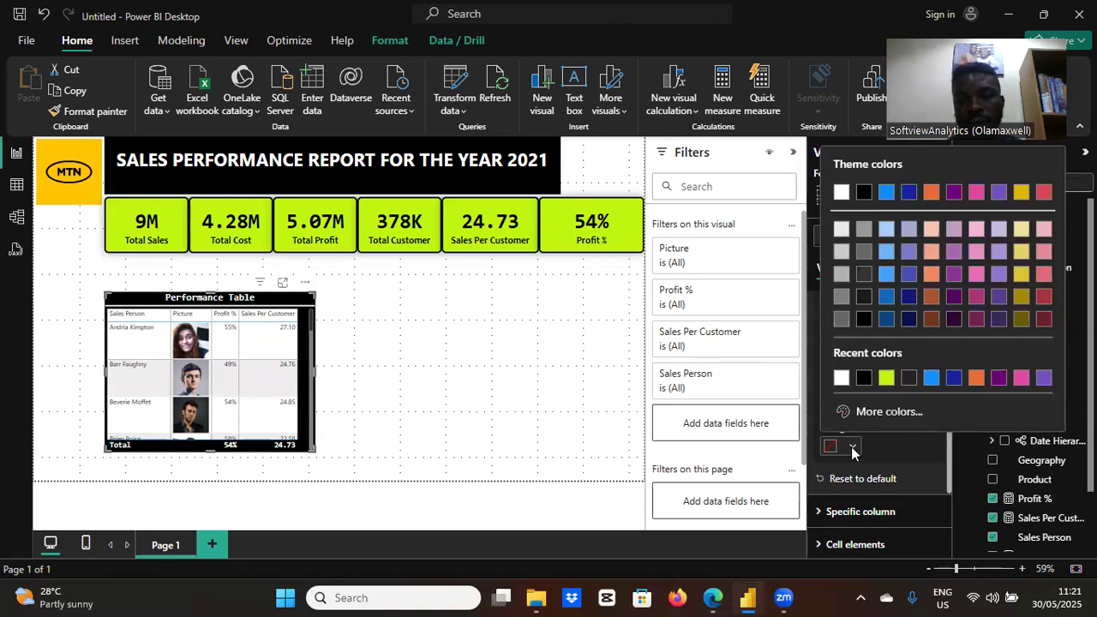
left_click(865, 379)
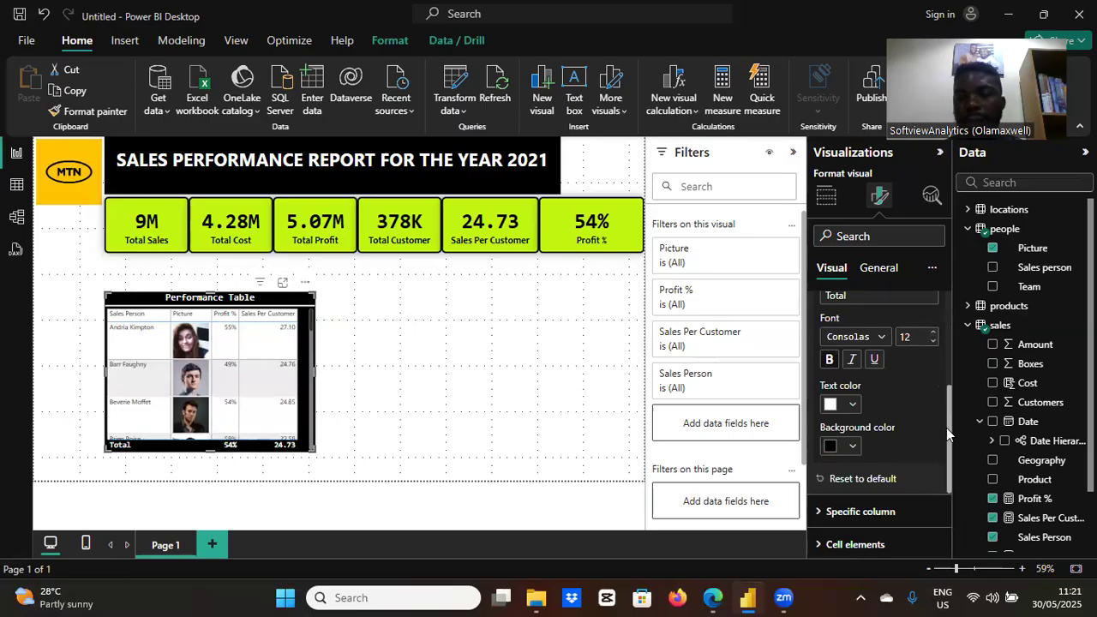
scroll(946, 427, "up", 5)
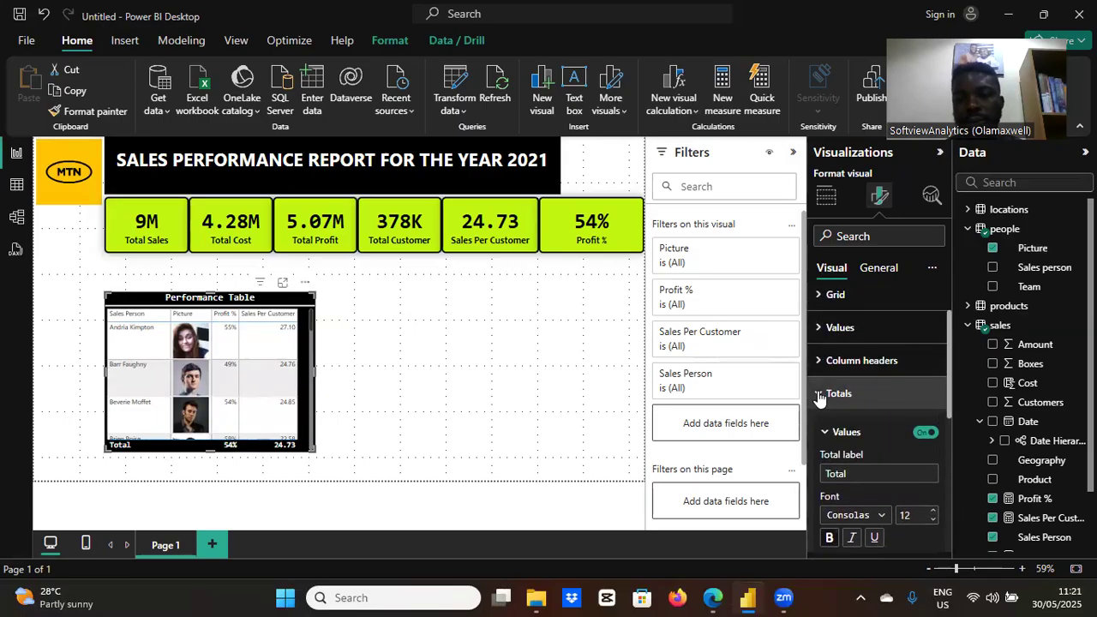
left_click(819, 395)
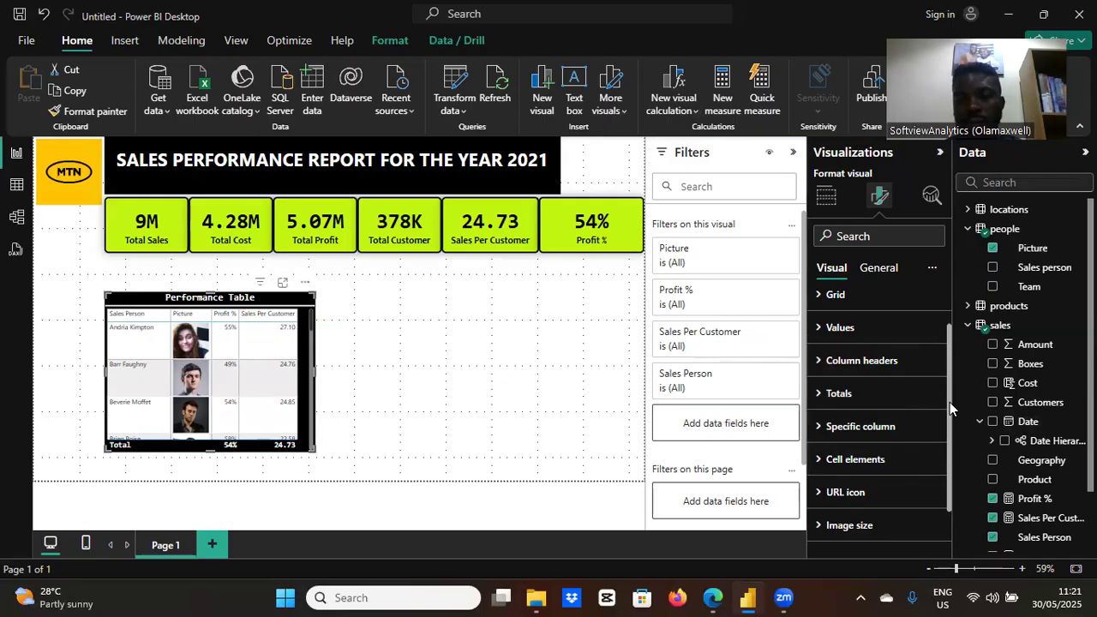
- Set the text colour of the performance table's column headers to black
left_click_drag(950, 402, 950, 391)
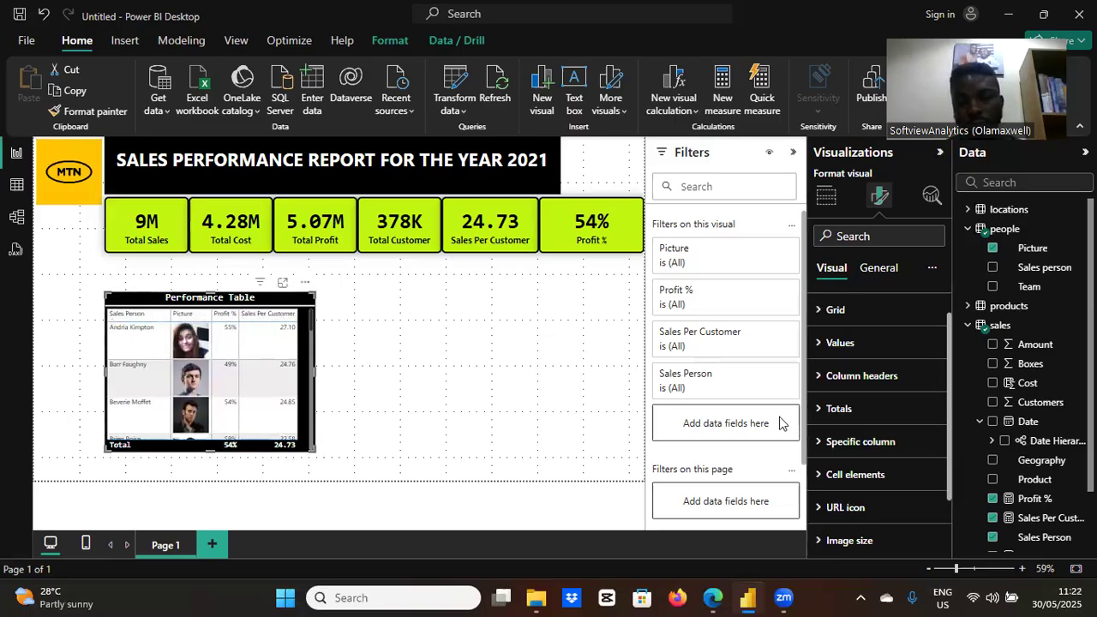
left_click(825, 377)
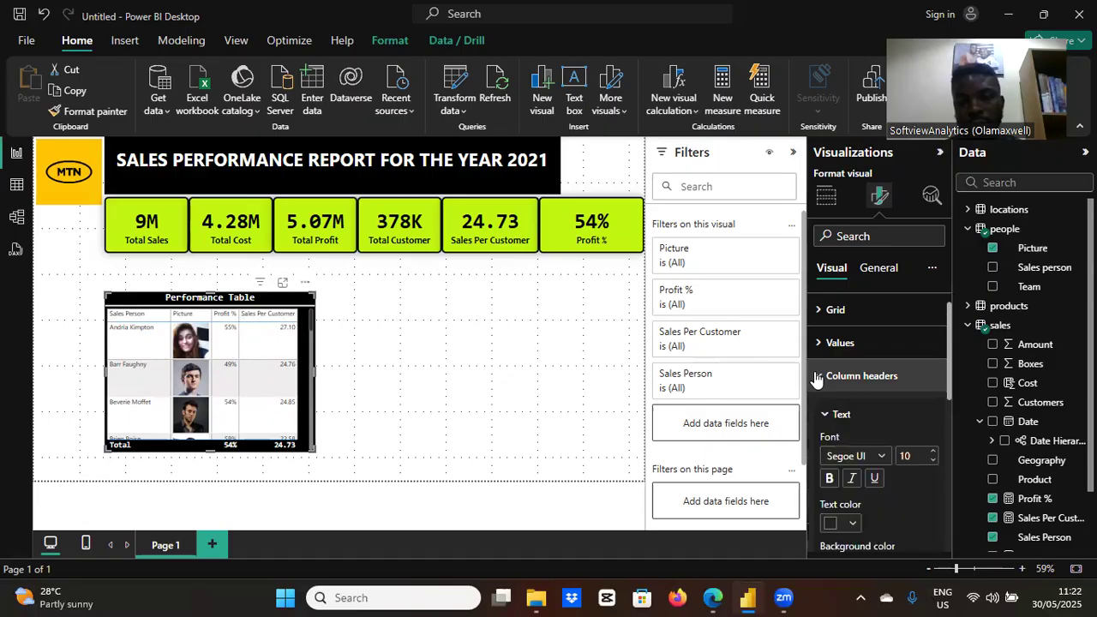
left_click(852, 524)
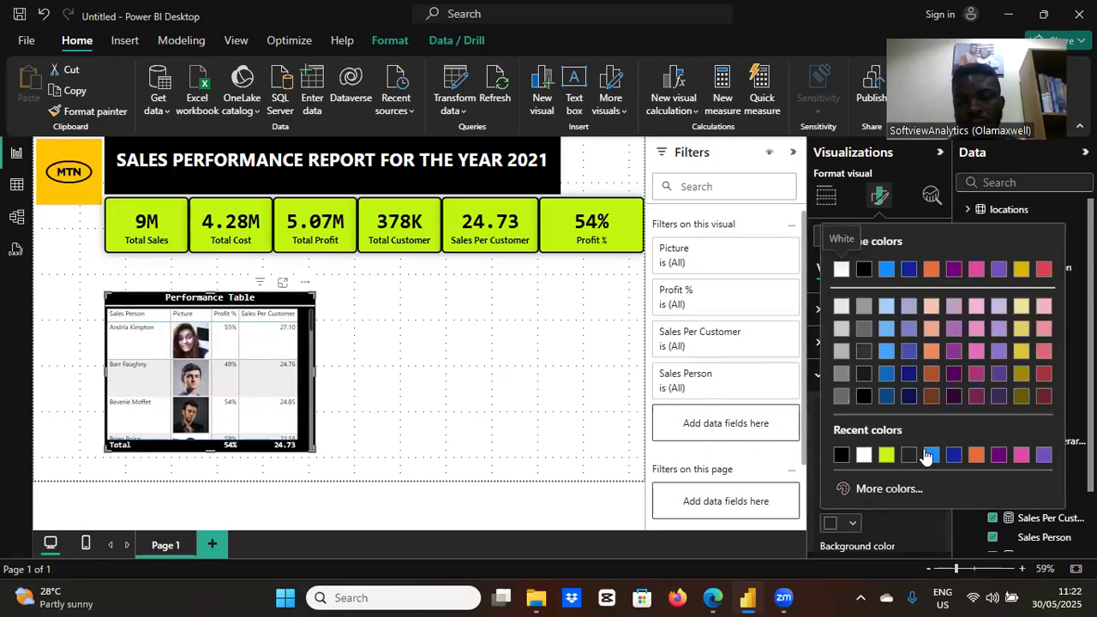
left_click(976, 317)
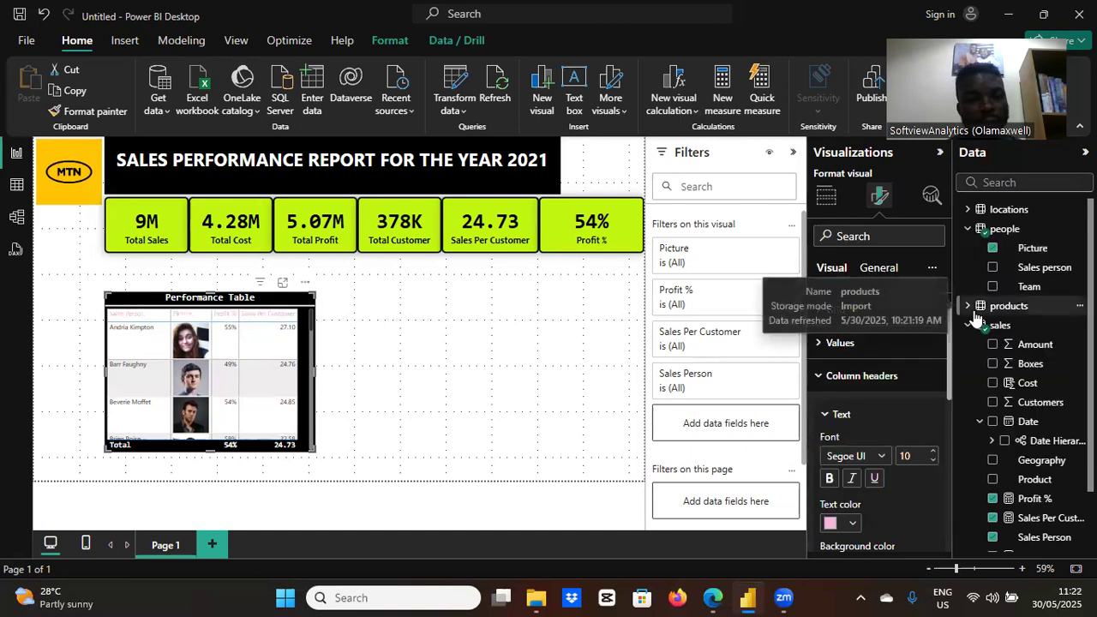
left_click(853, 525)
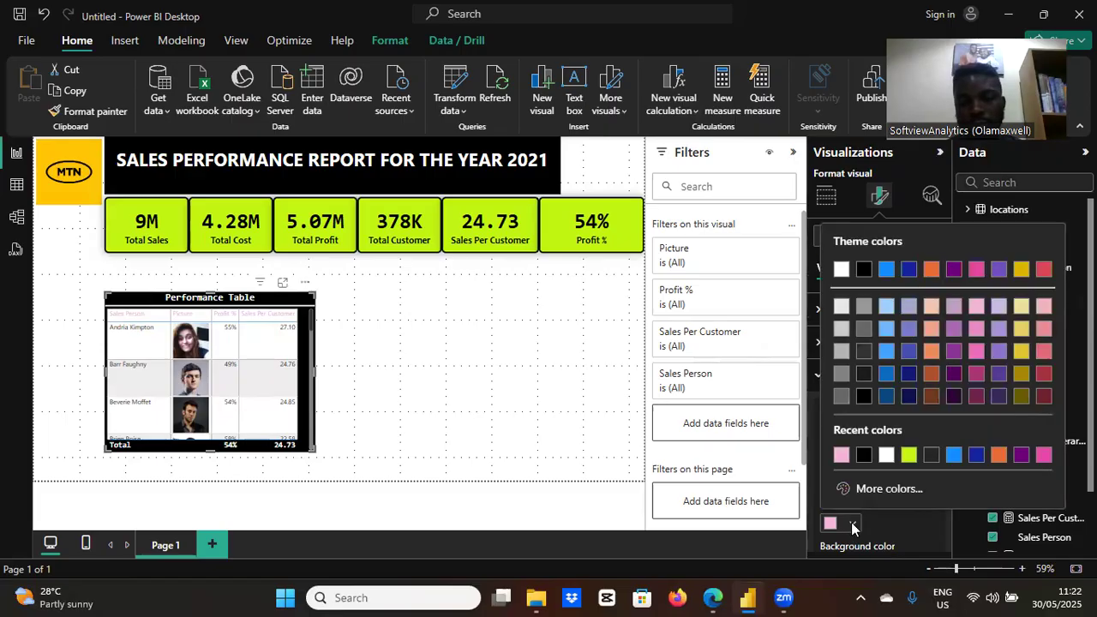
left_click(863, 455)
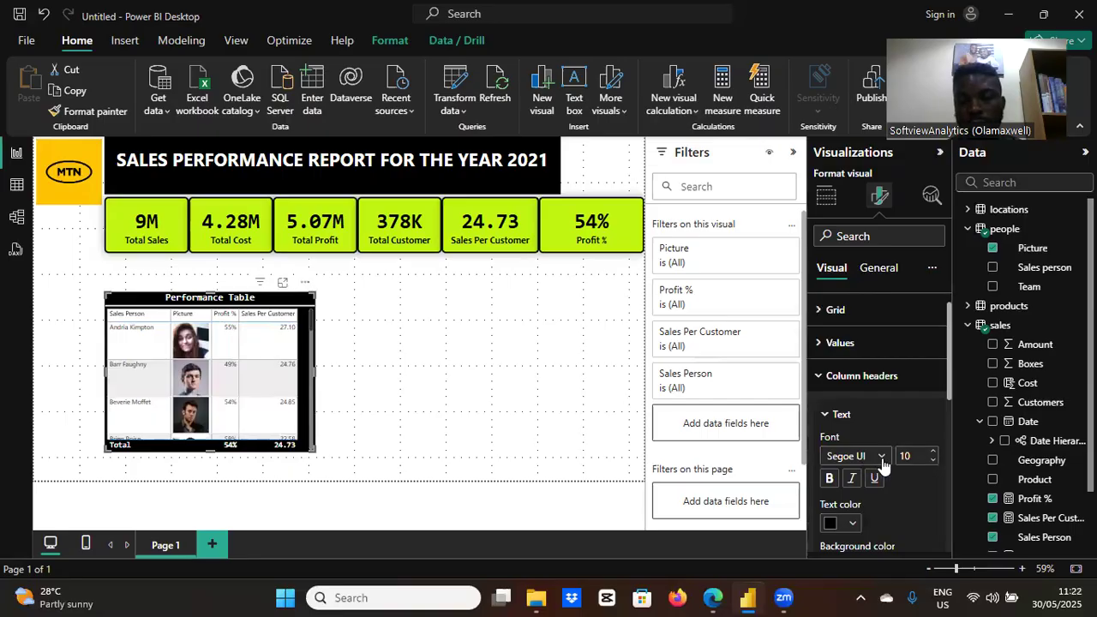
- Change the column headers' font to bold Consolas at size 12
left_click(882, 458)
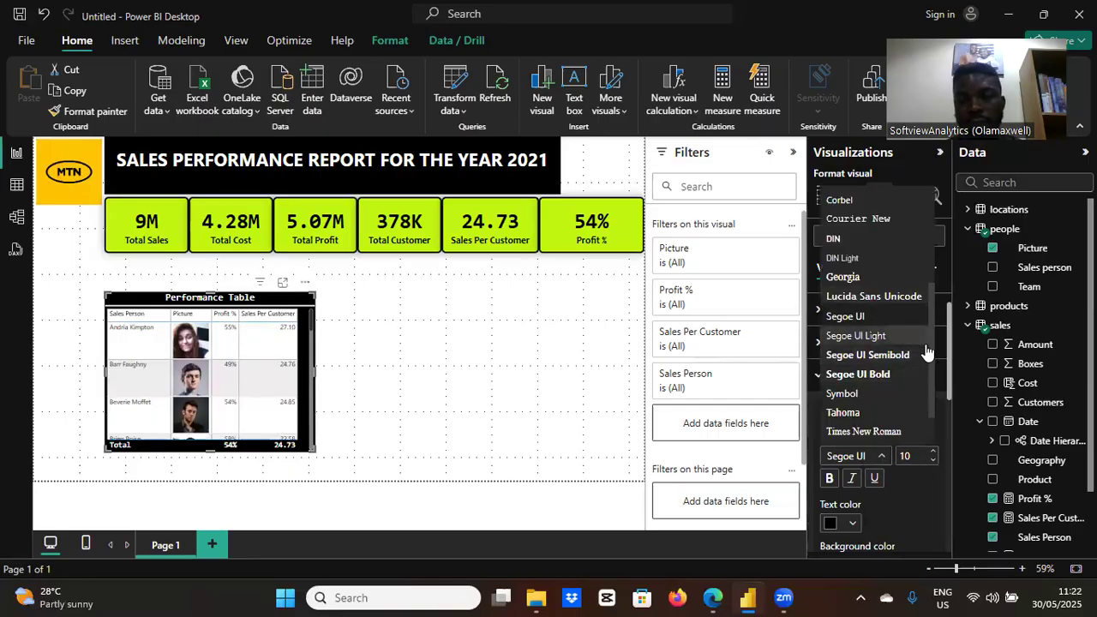
left_click_drag(930, 354, 932, 315)
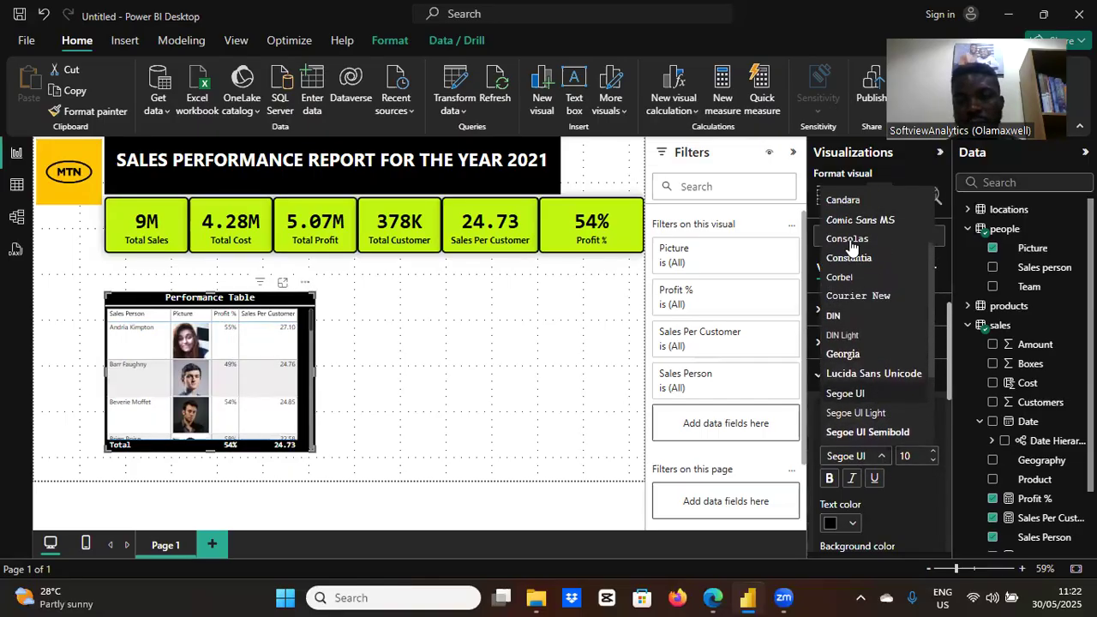
left_click(840, 240)
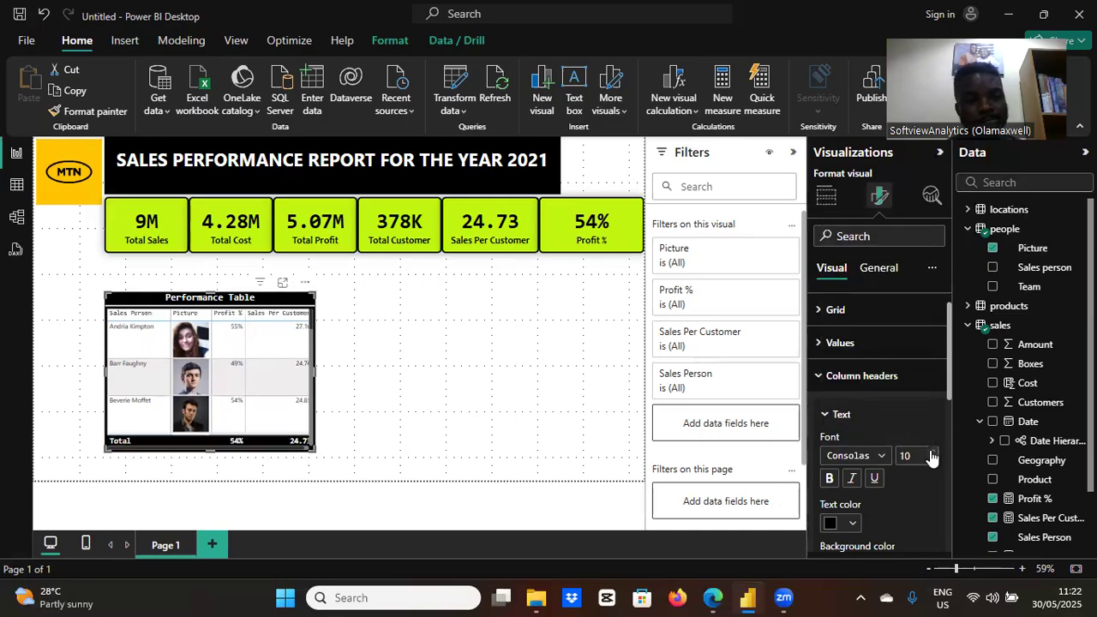
left_click(932, 452)
left_click(933, 453)
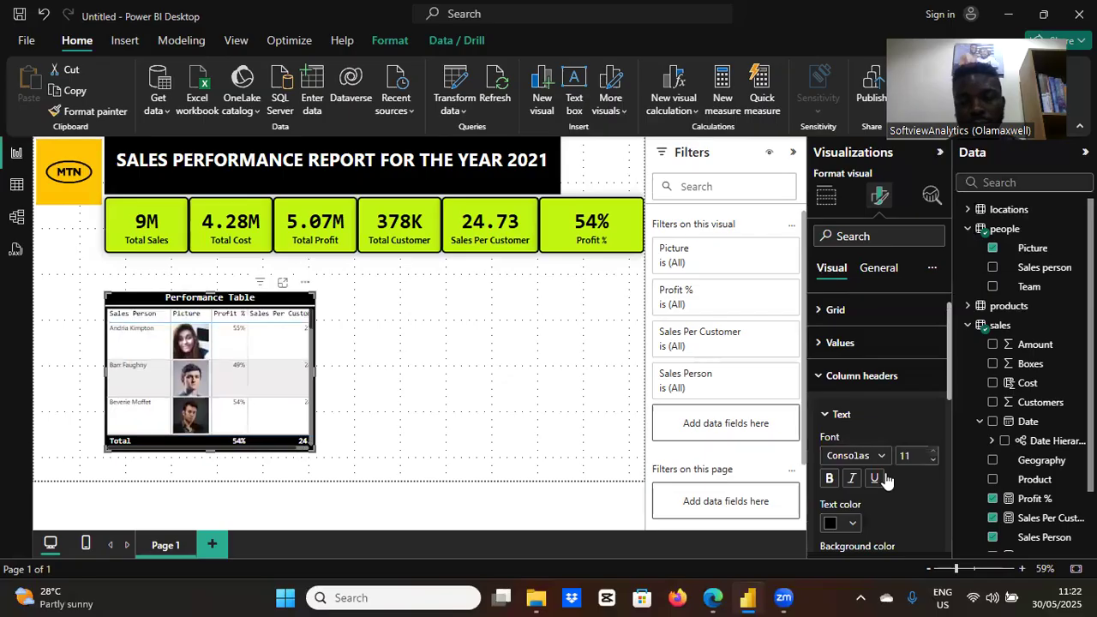
left_click(829, 482)
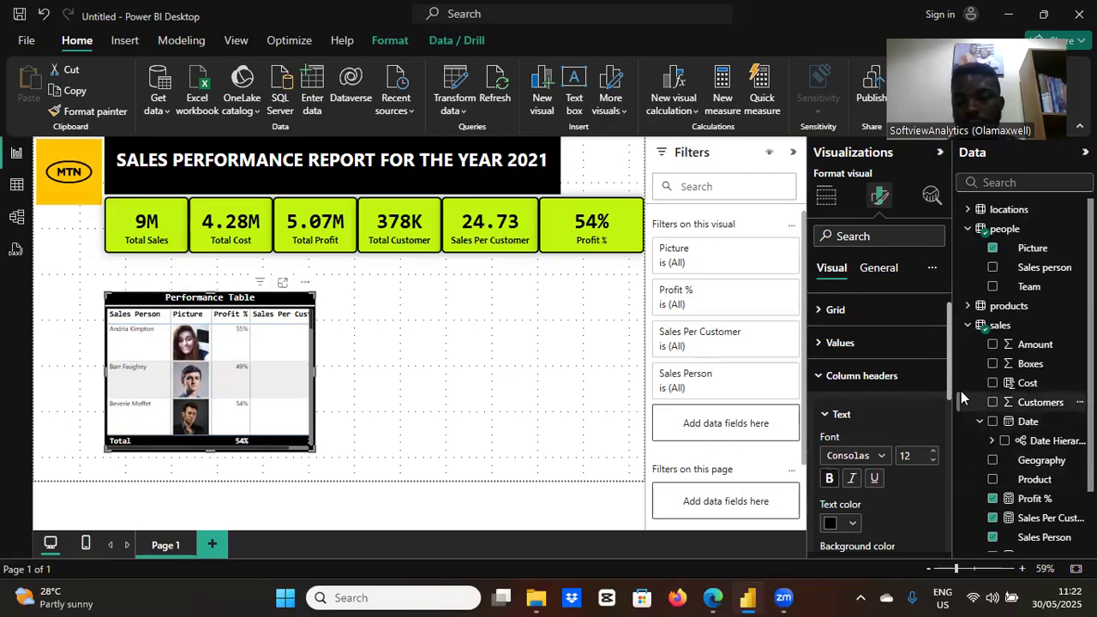
- Set the column headers' background colour to light pink
left_click_drag(950, 385, 959, 448)
left_click(853, 408)
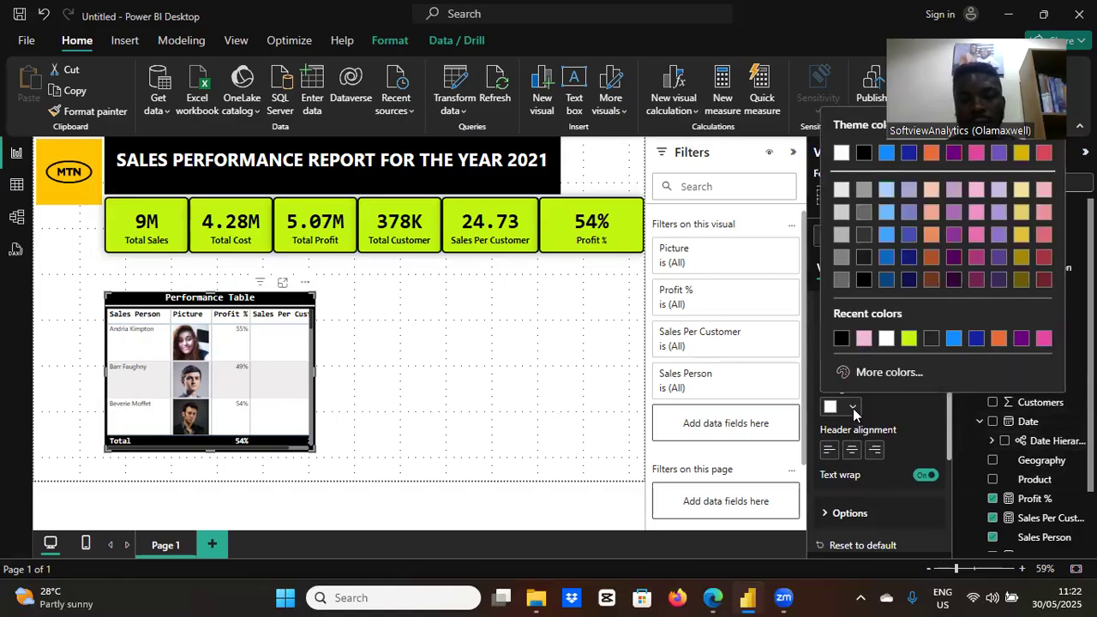
left_click(863, 339)
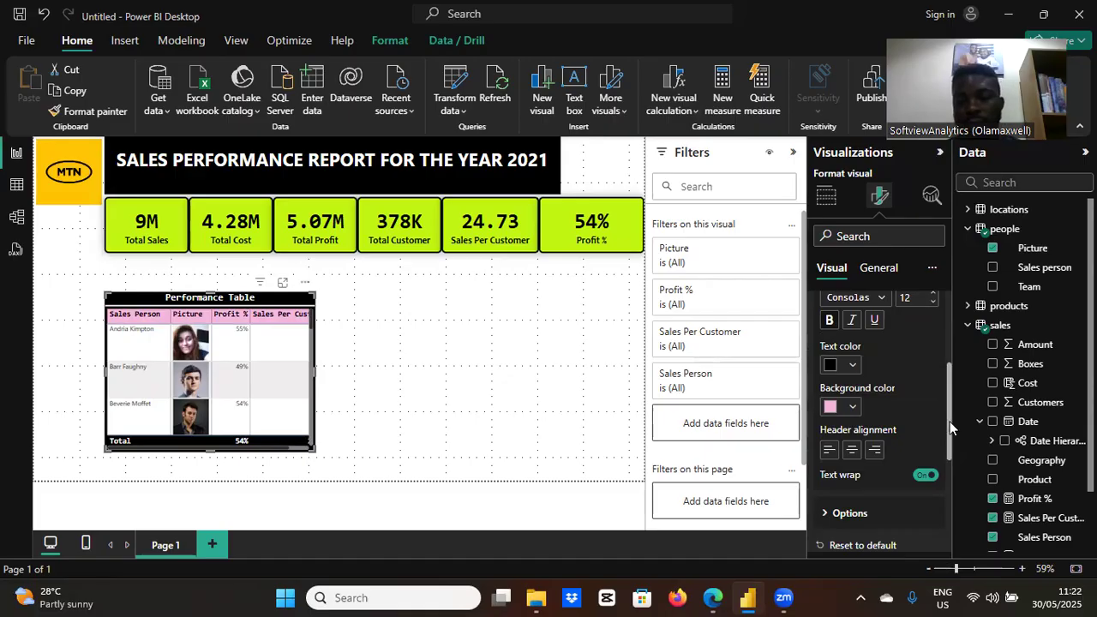
- Change the font of the table's values to Consolas
left_click_drag(949, 426, 933, 343)
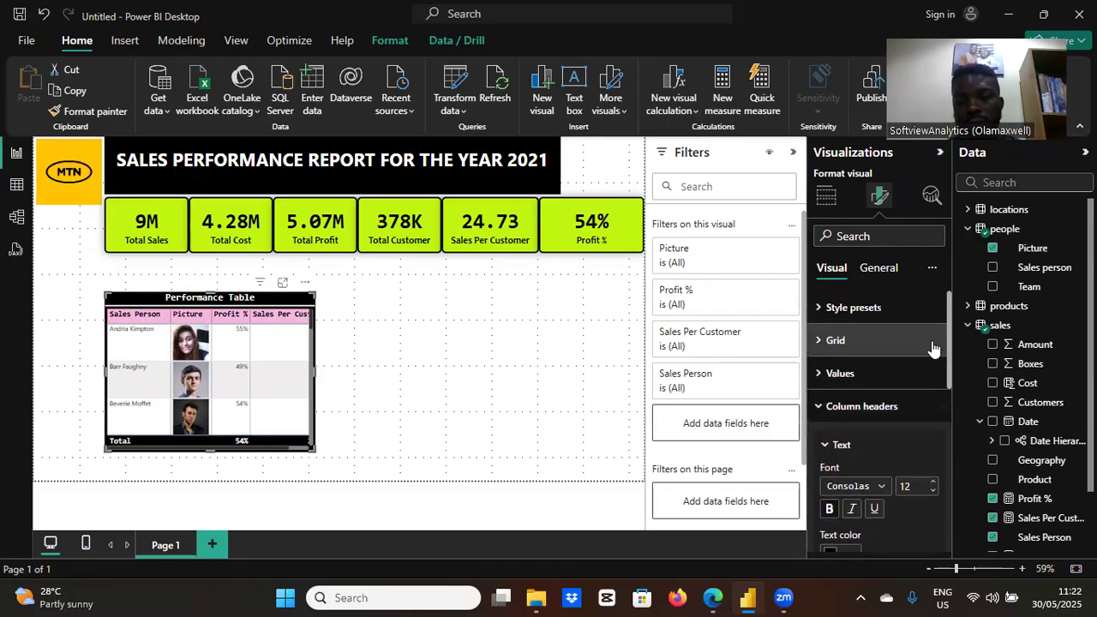
left_click(821, 374)
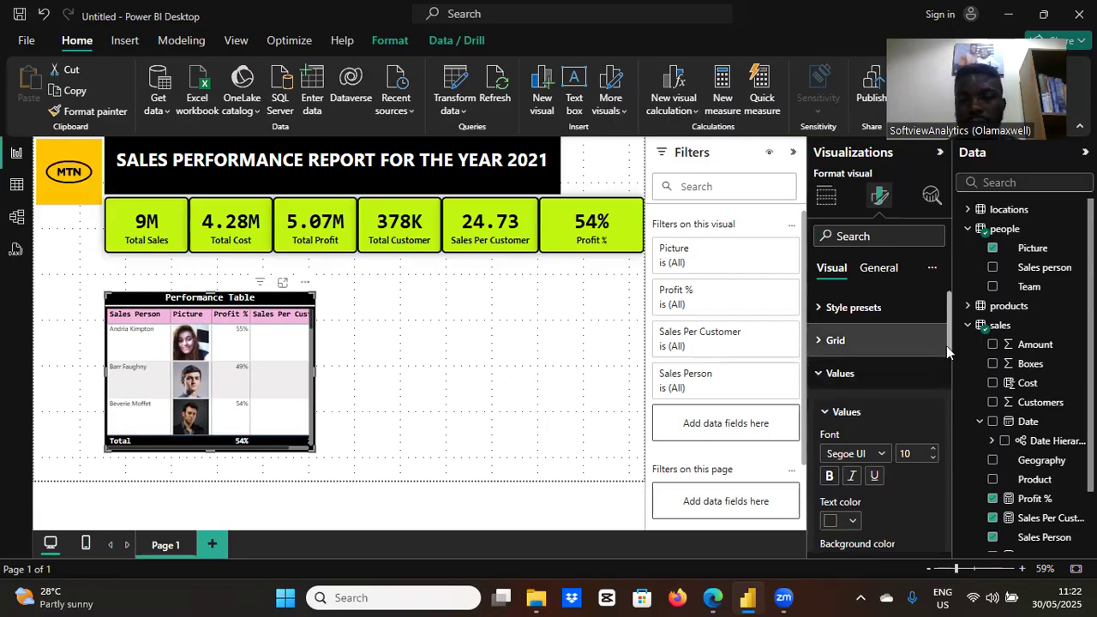
left_click_drag(948, 347, 950, 378)
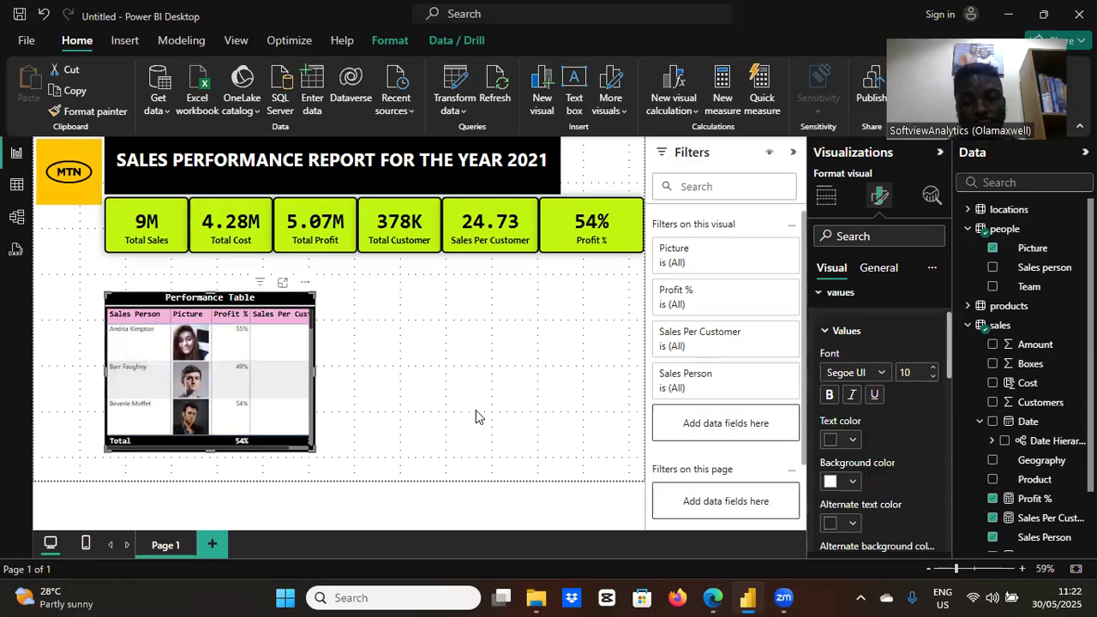
left_click(881, 374)
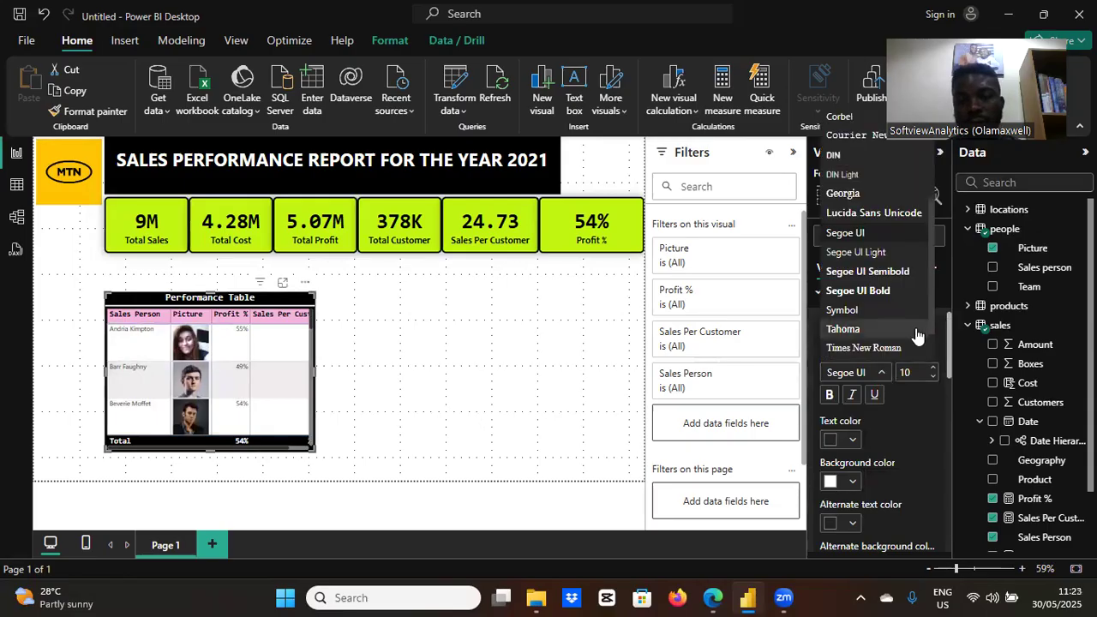
left_click_drag(932, 289, 935, 224)
left_click(859, 194)
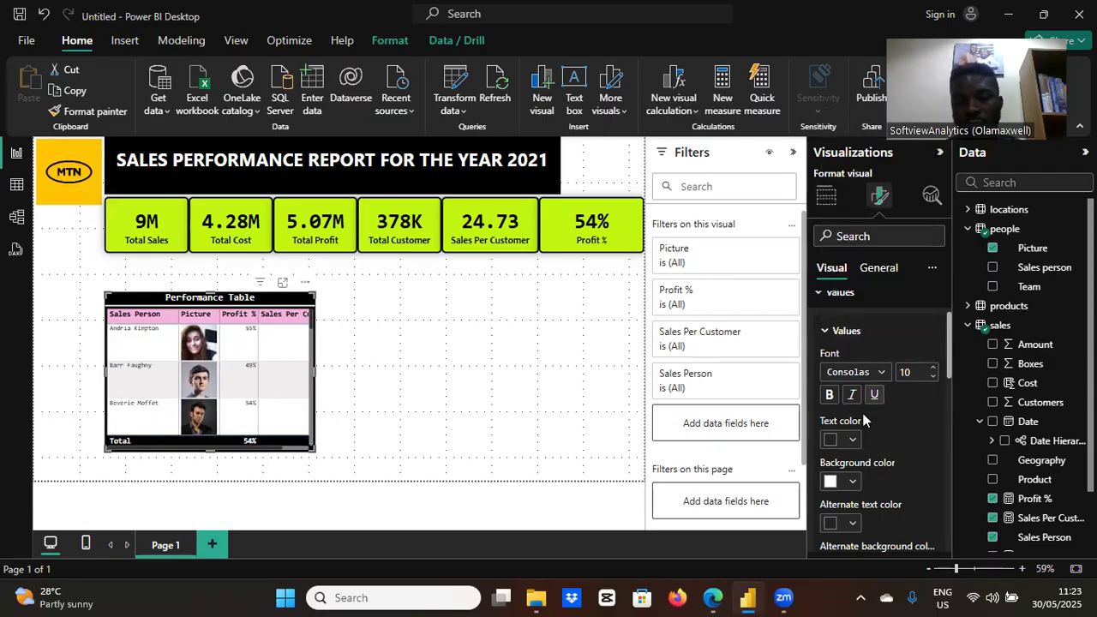
- Set the values' text colour to black and their background colour to lime green #C1F710
left_click(853, 481)
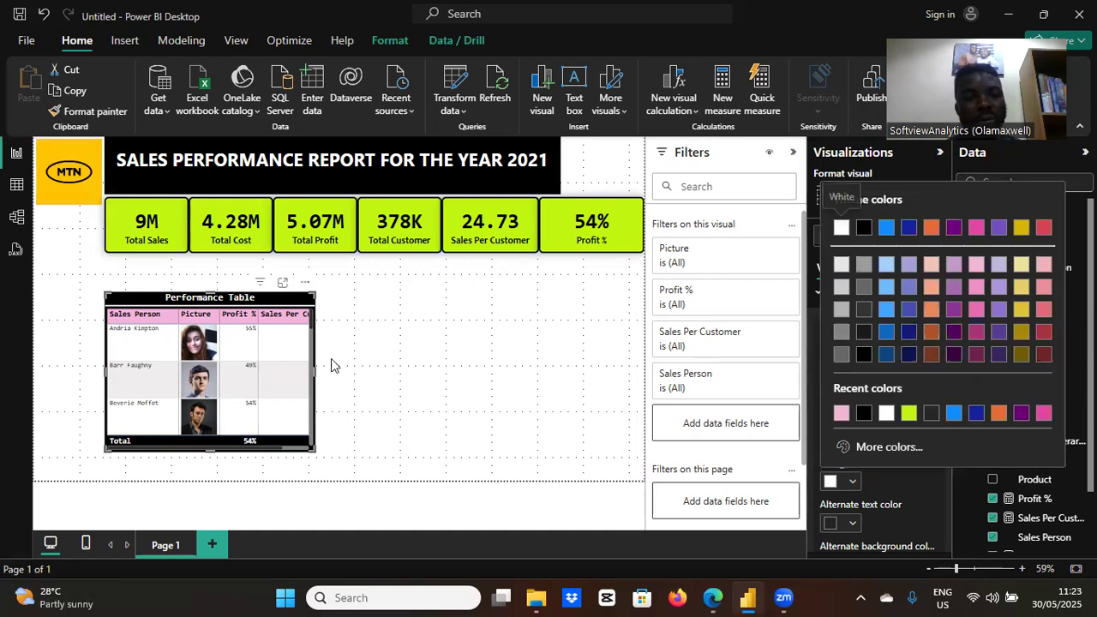
left_click(276, 353)
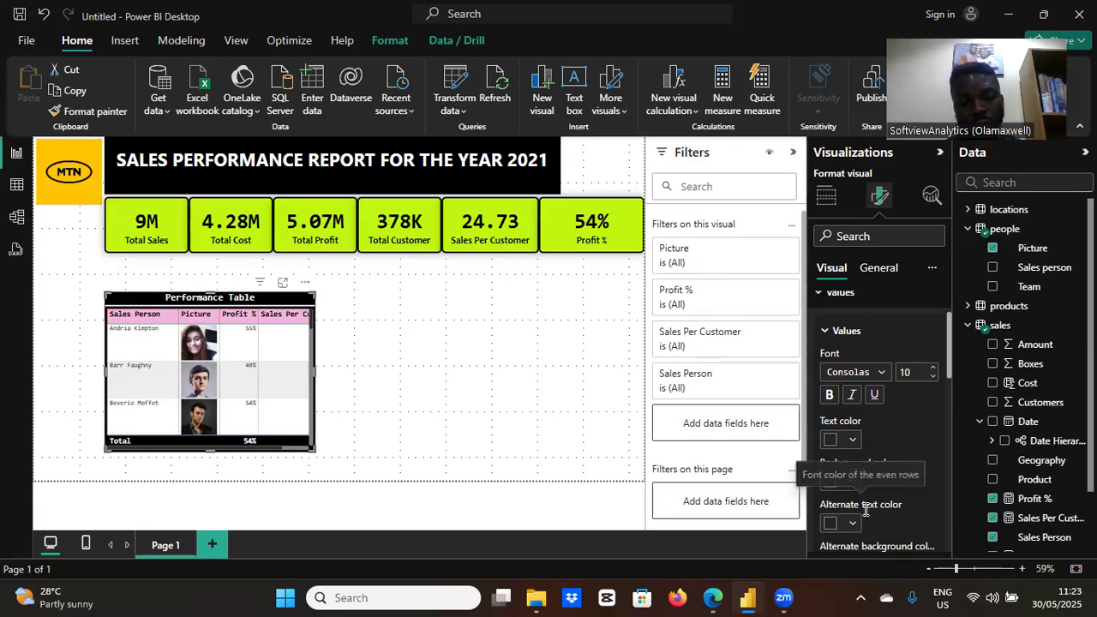
left_click(853, 441)
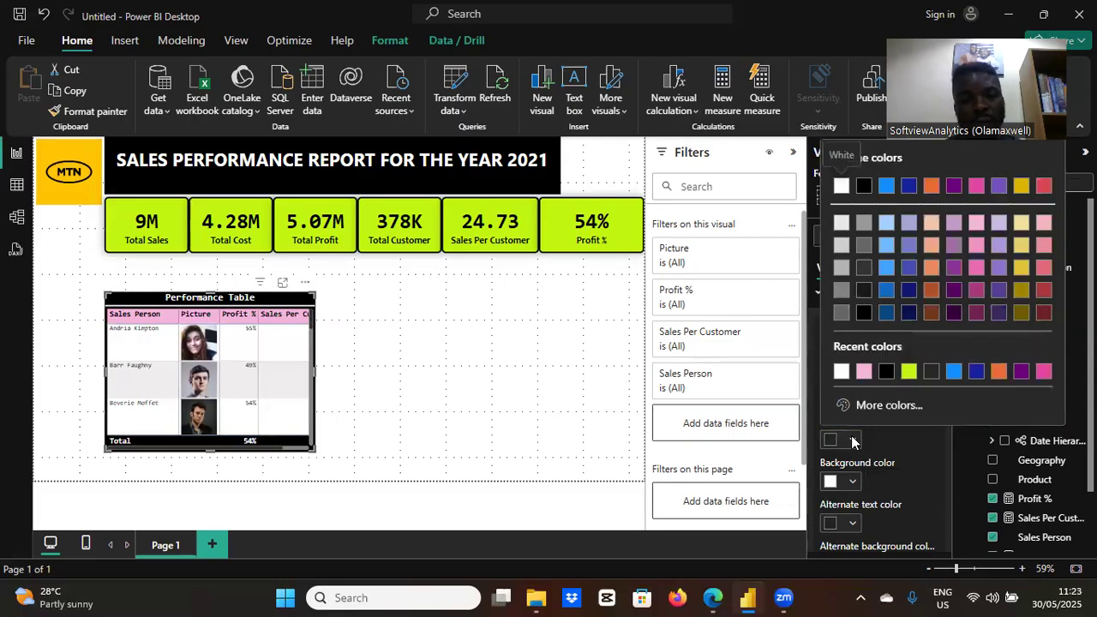
left_click(887, 371)
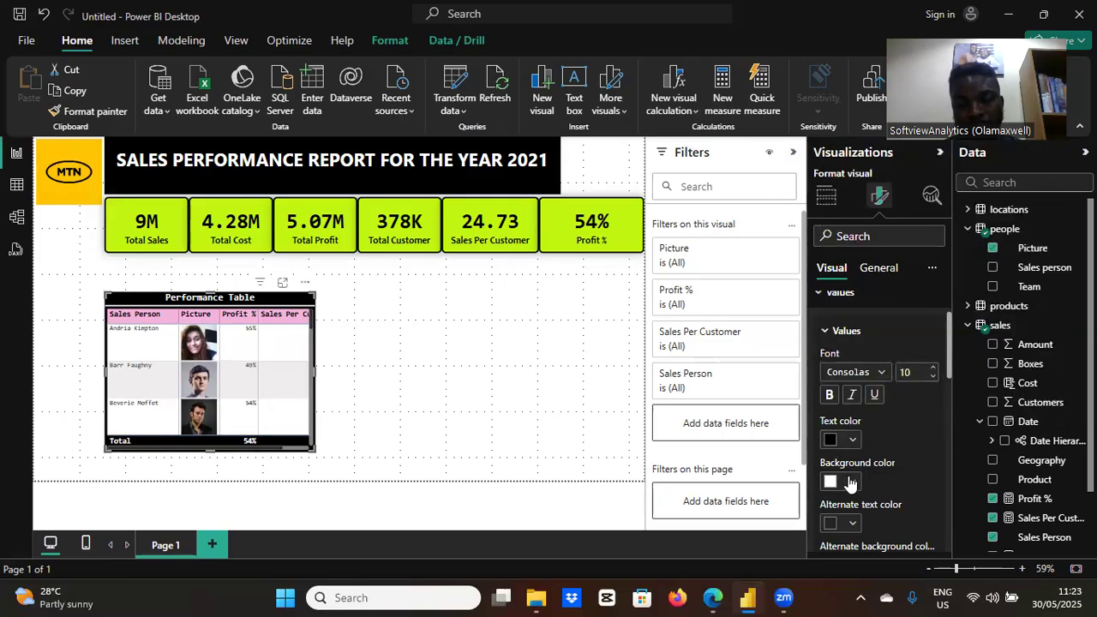
left_click(852, 483)
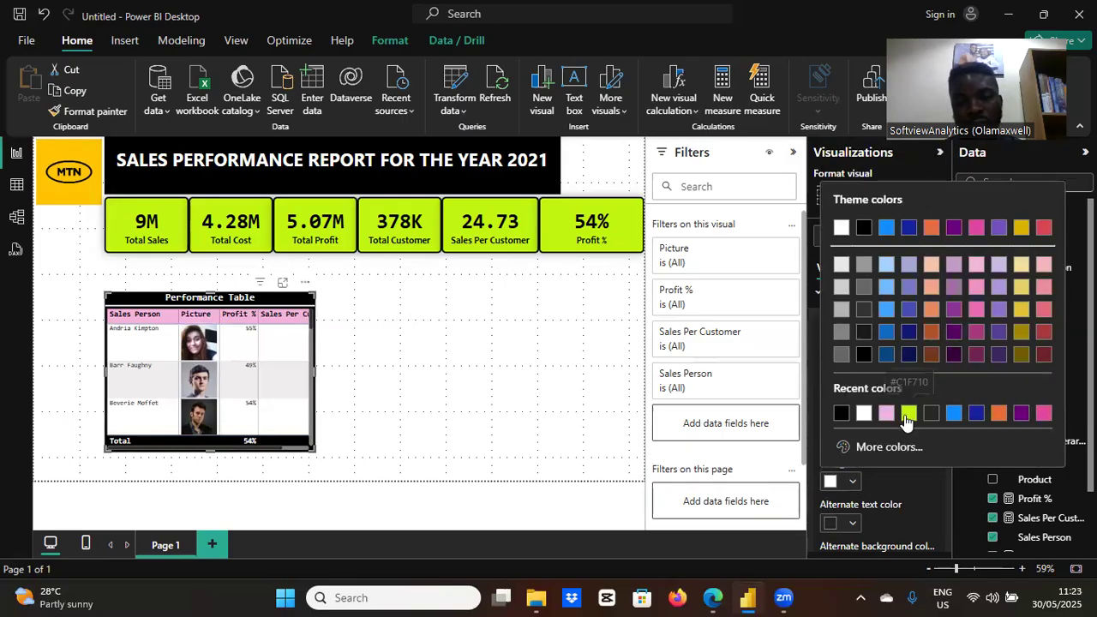
left_click(905, 417)
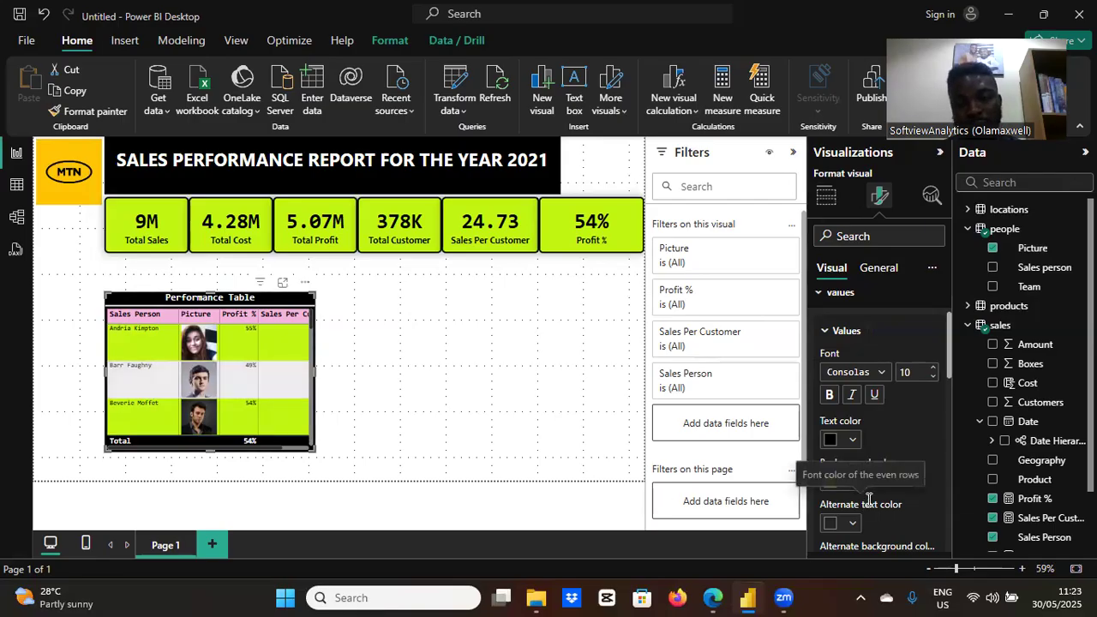
- Set the values' alternate text colour to white and alternate background colour to black
left_click_drag(946, 344, 950, 376)
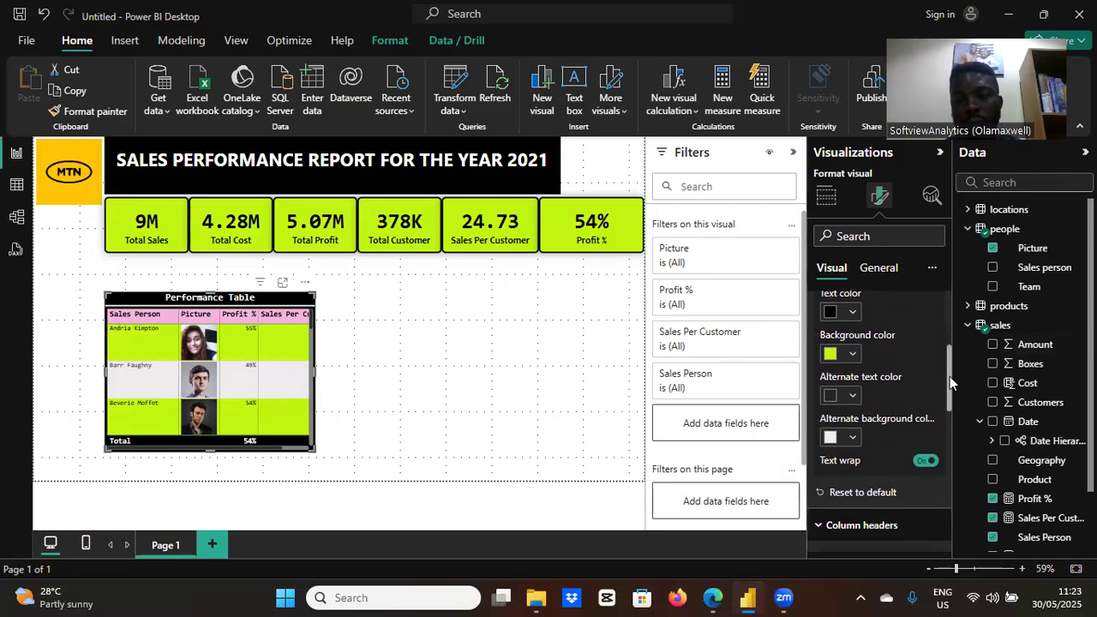
left_click(853, 397)
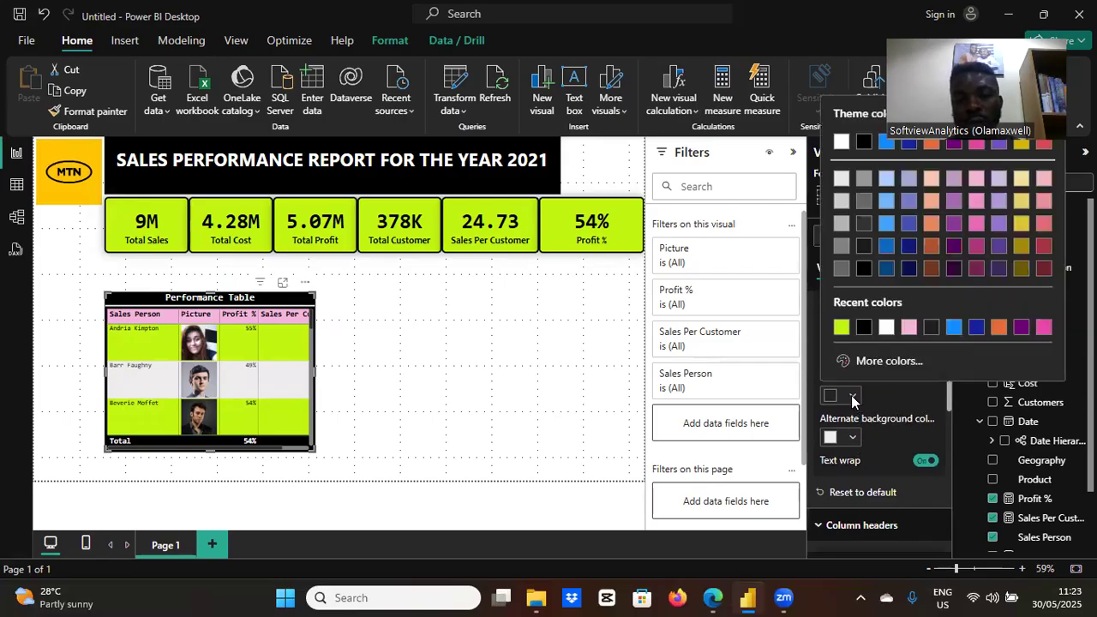
left_click(888, 329)
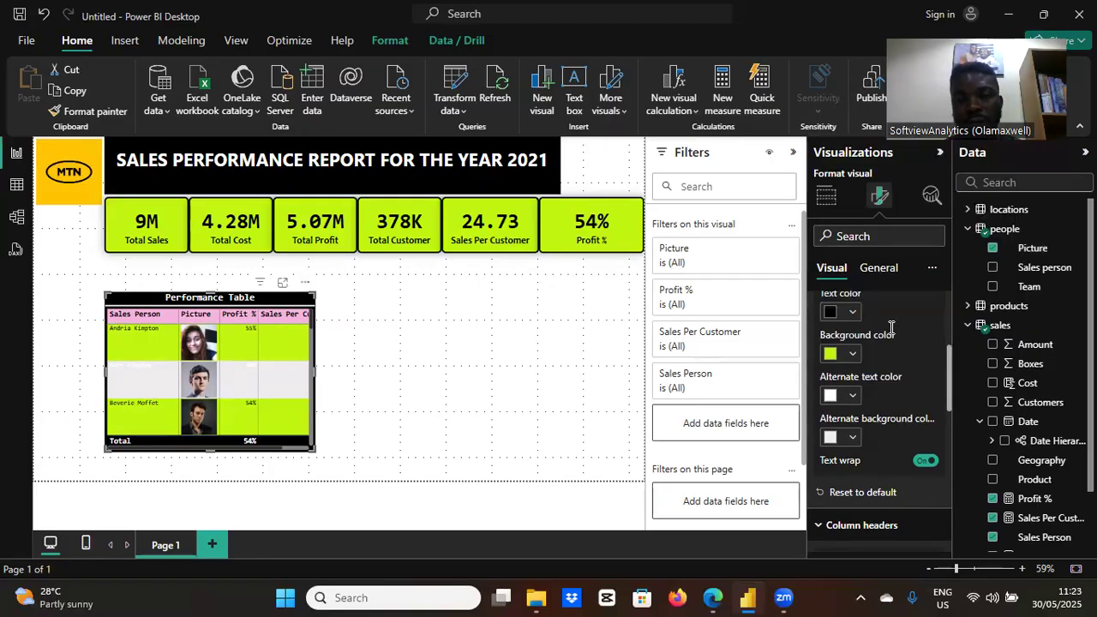
left_click(853, 438)
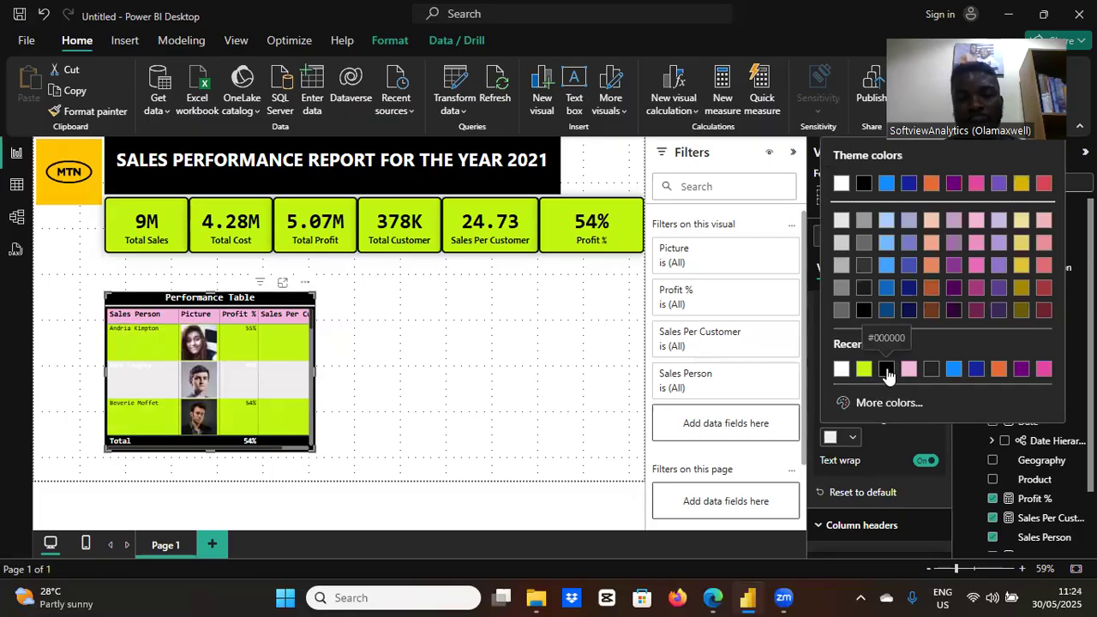
left_click(888, 375)
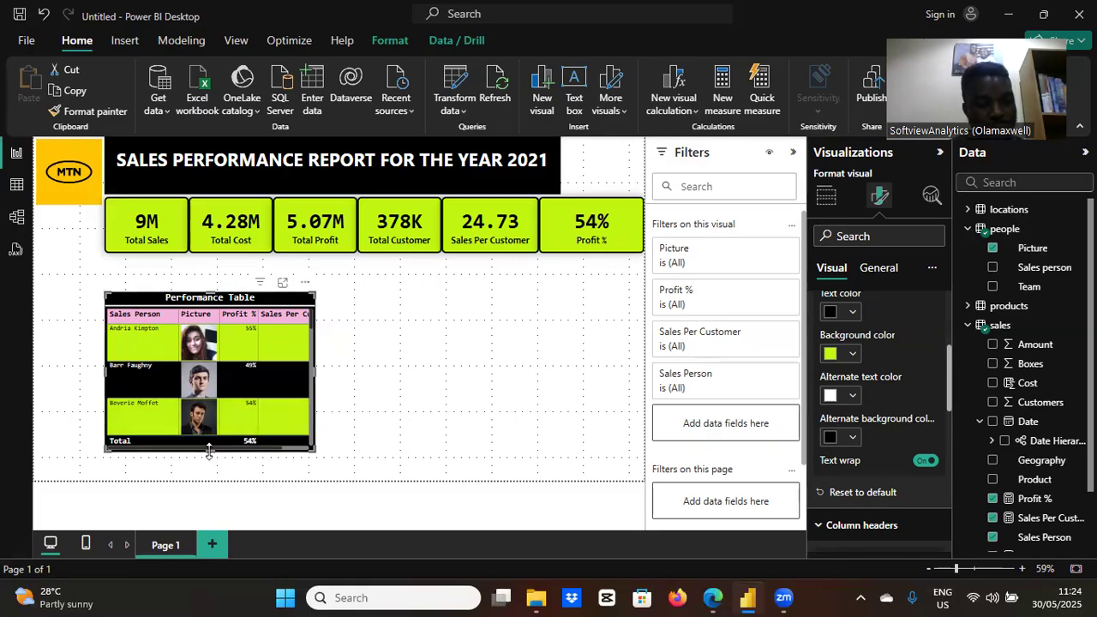
- Move the performance table into the report page's lower-left corner and resize it so all columns fit, leaving space beneath the cards
left_click_drag(209, 451, 212, 480)
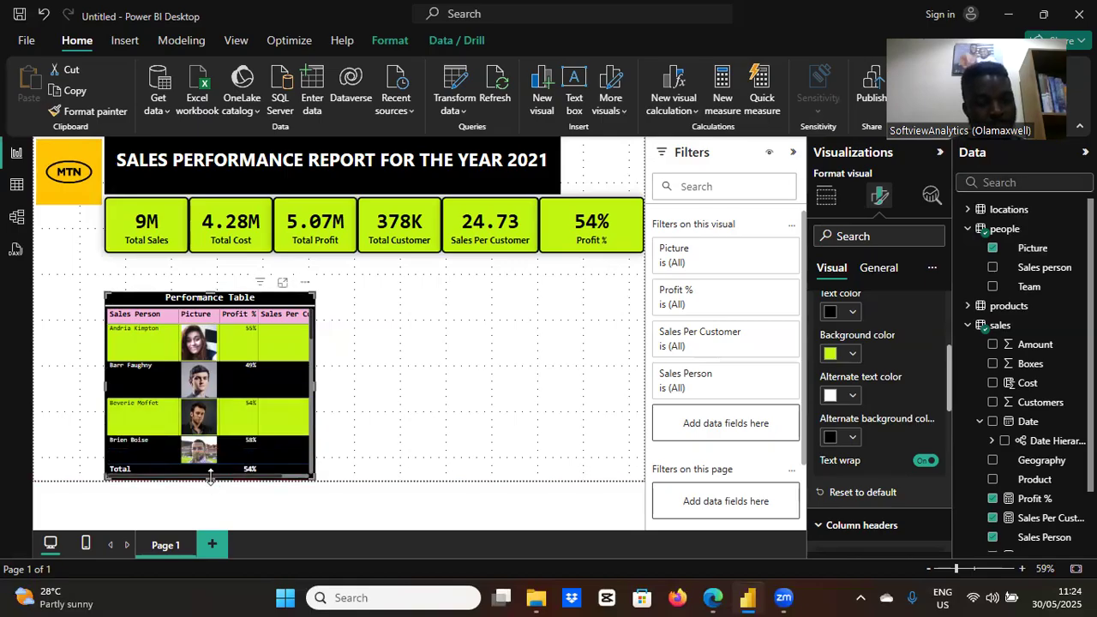
left_click_drag(142, 309, 70, 309)
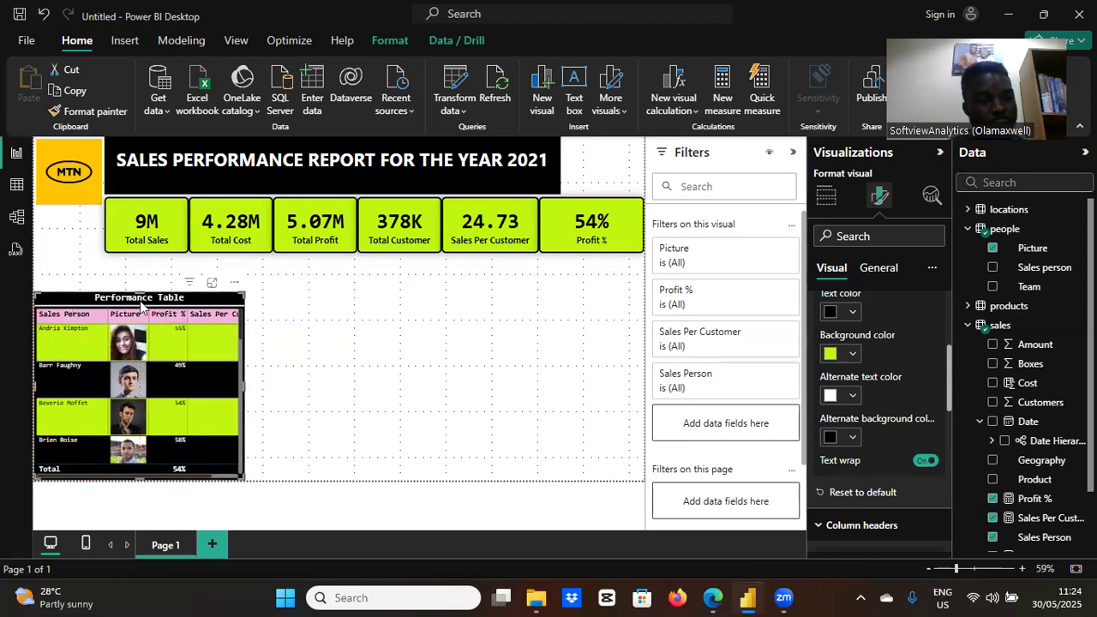
left_click_drag(140, 294, 144, 331)
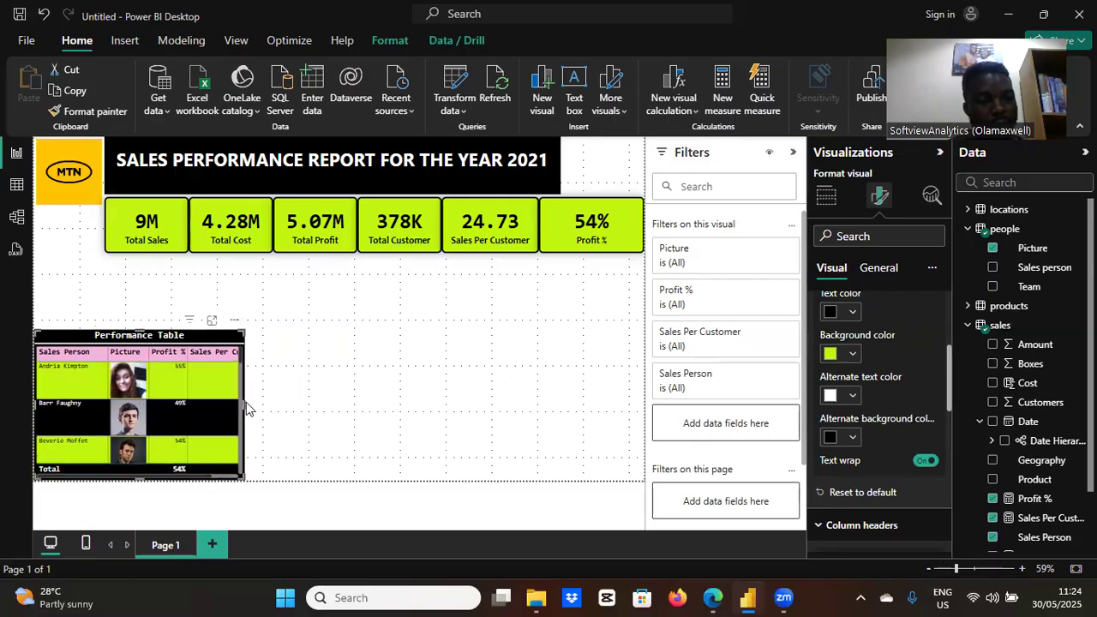
left_click_drag(245, 403, 272, 413)
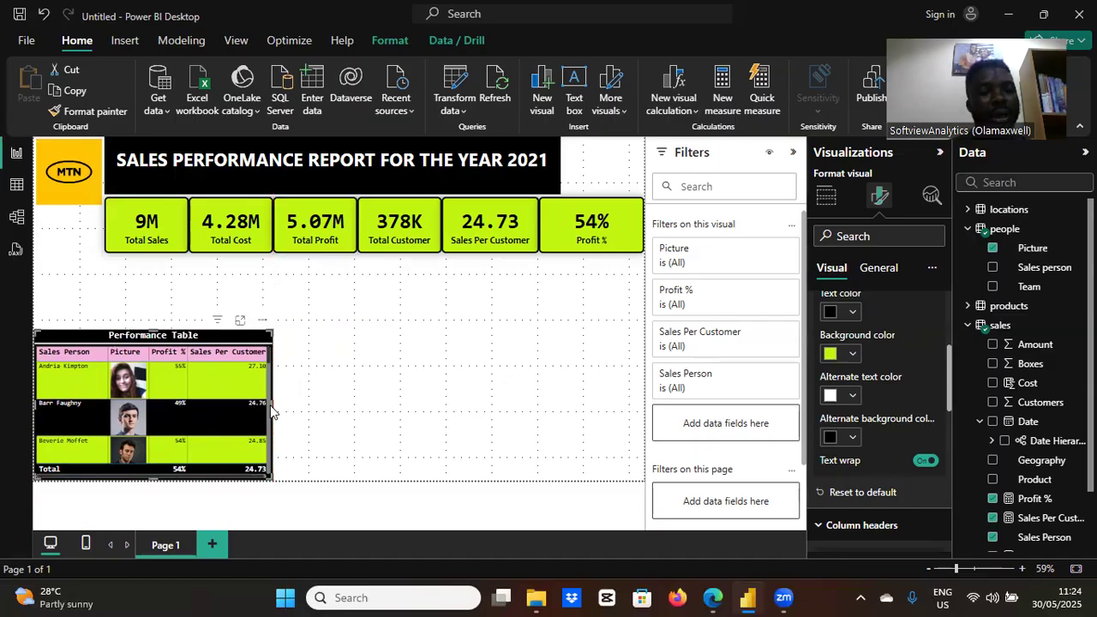
left_click(380, 386)
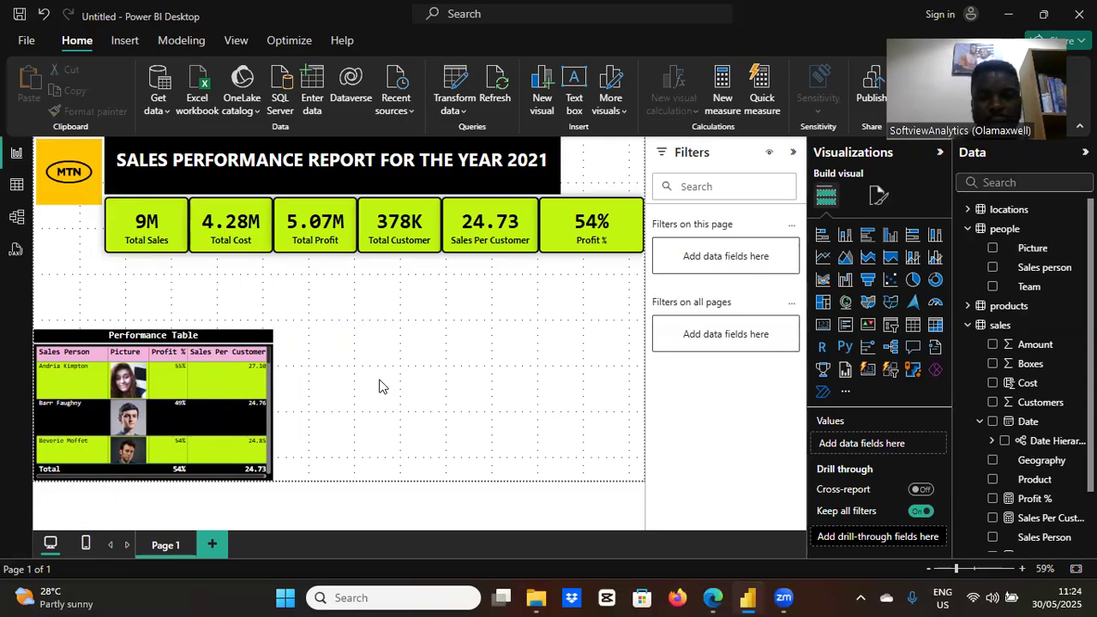
- Switch to the WhatsApp group chat in the browser to review the report's task list
left_click(714, 598)
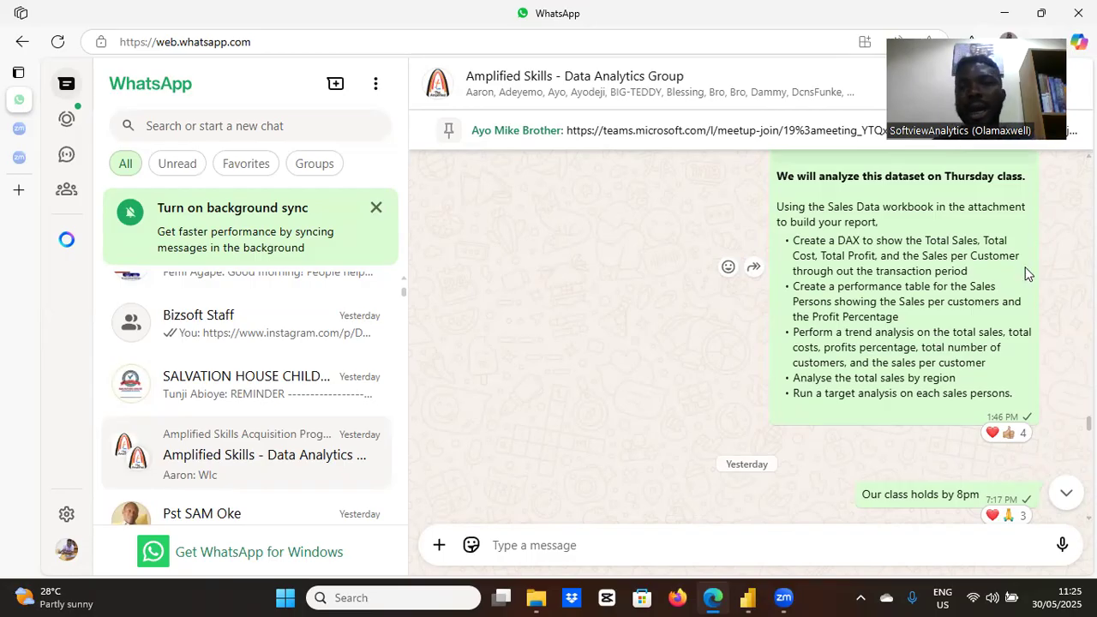
- Switch back to Power BI Desktop and create an area chart of Total Sales by Month, stretched up to meet the Total Sales card
left_click(1003, 19)
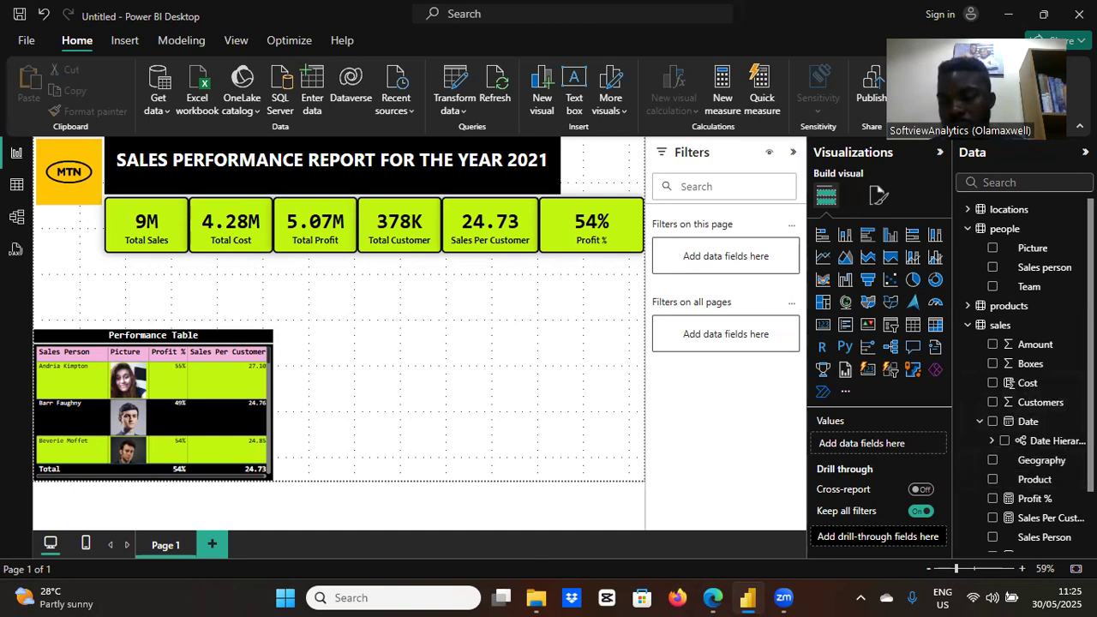
scroll(1025, 377, "down", 2)
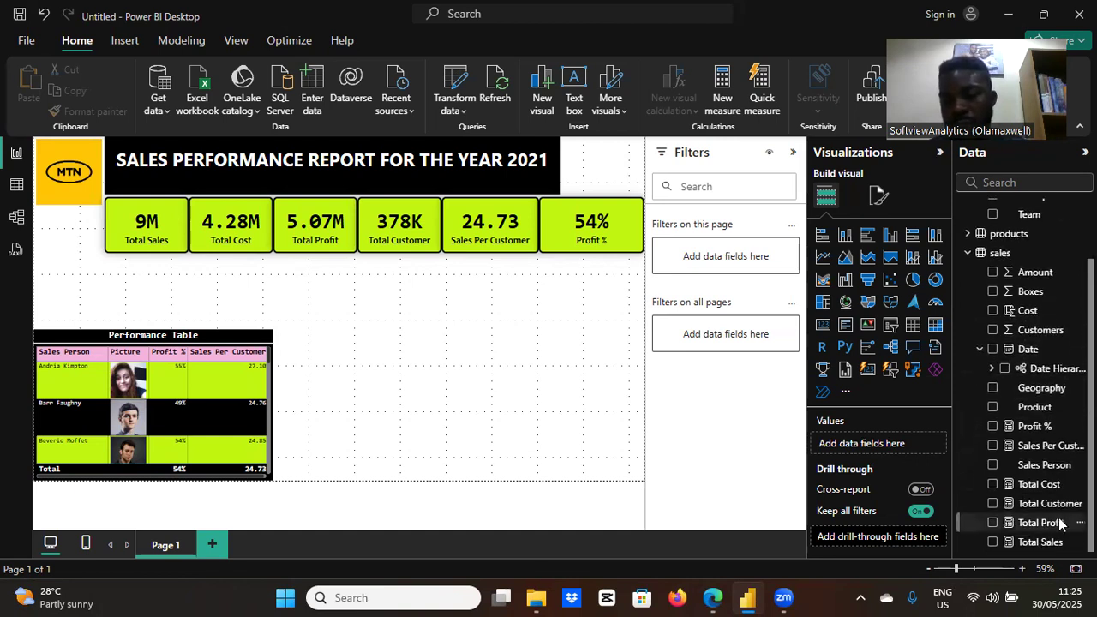
left_click(994, 542)
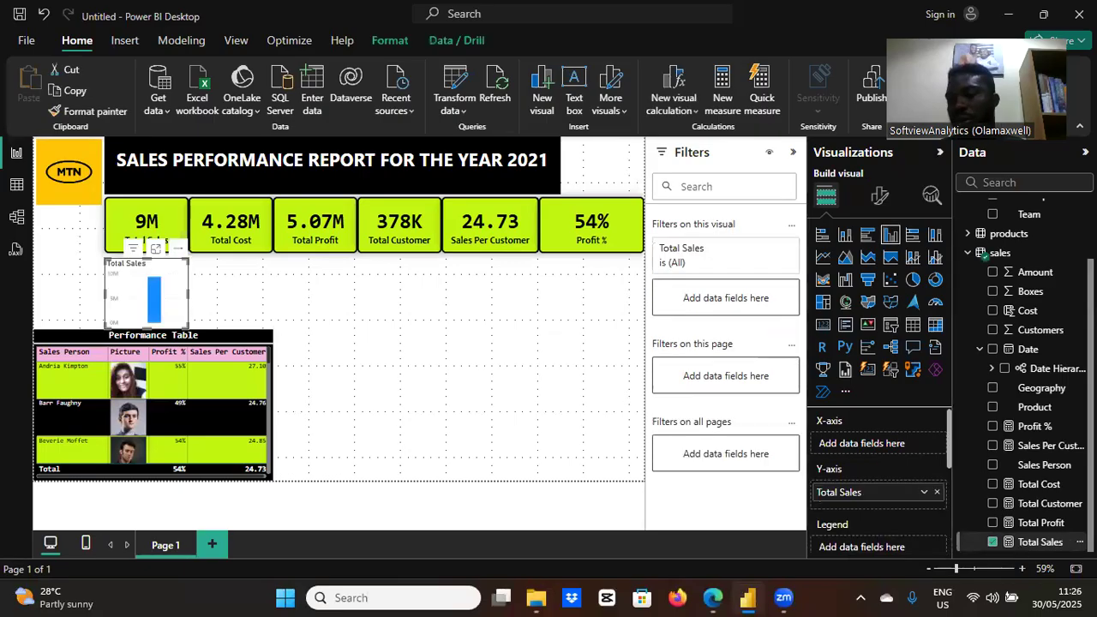
left_click(993, 542)
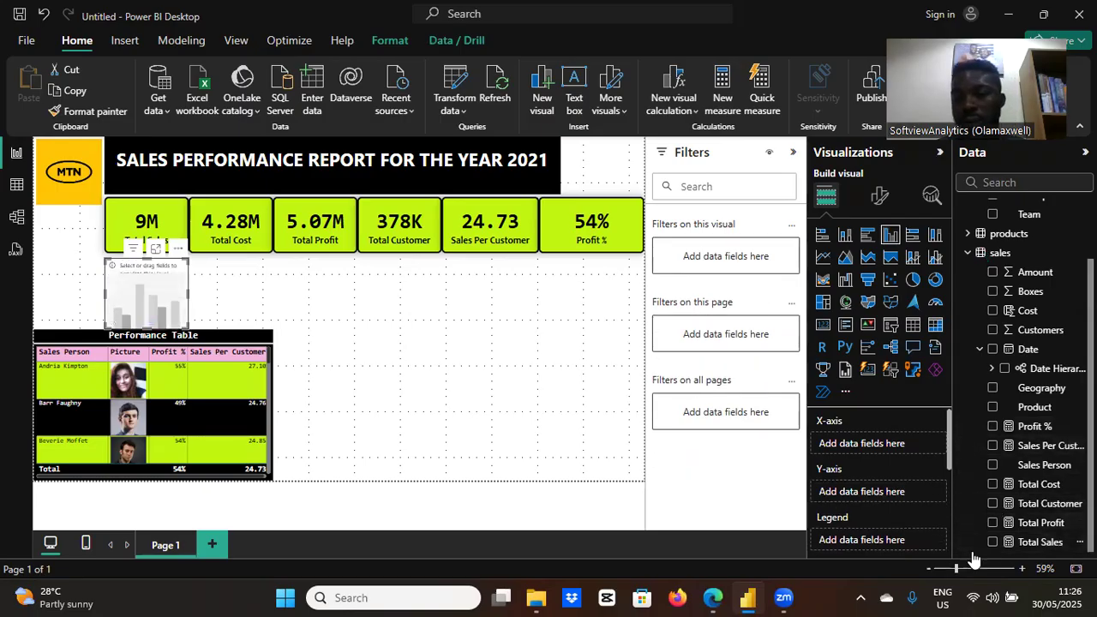
left_click(991, 369)
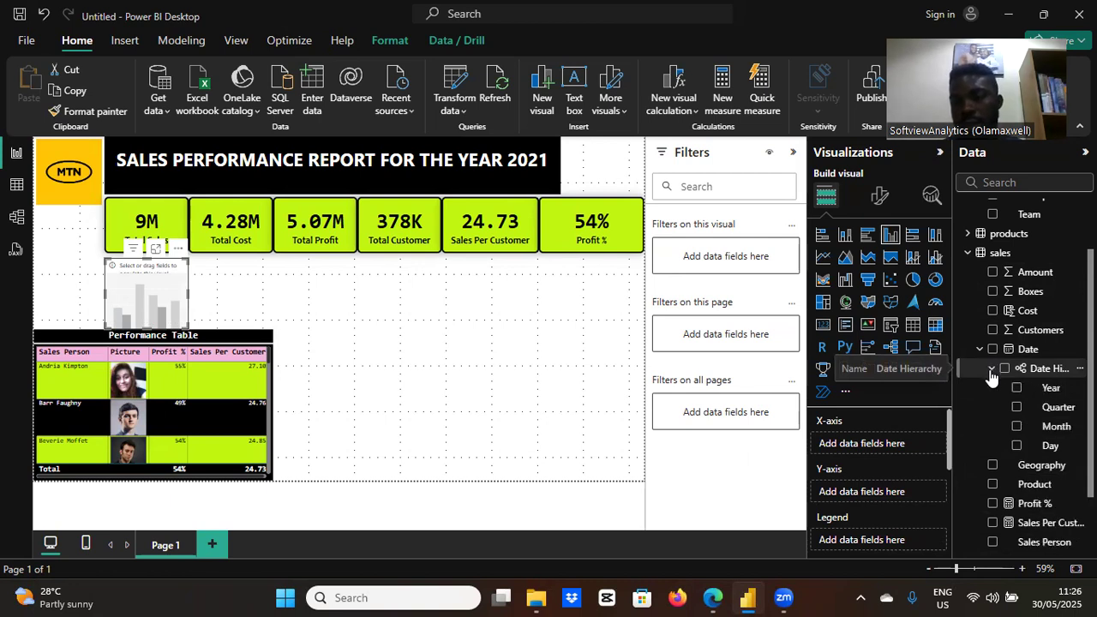
left_click(1017, 428)
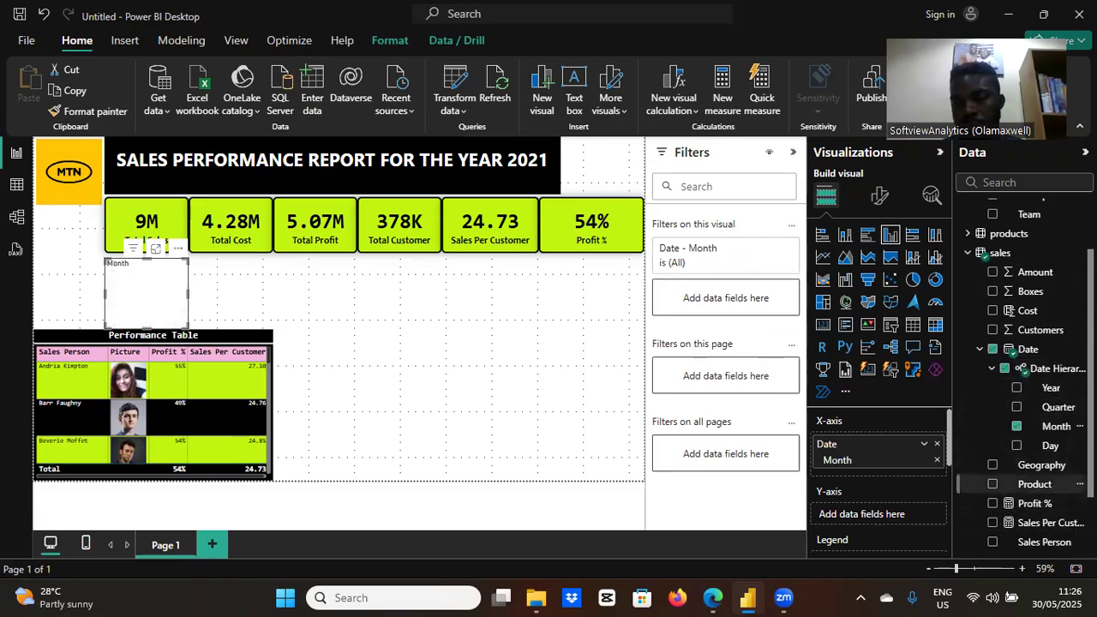
scroll(1037, 484, "down", 3)
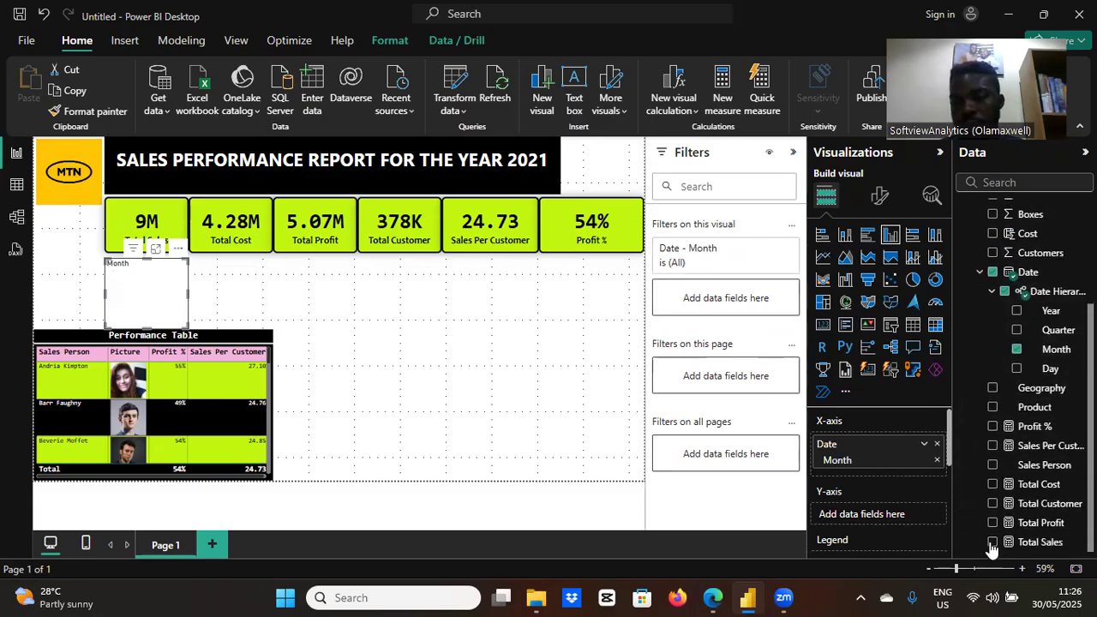
left_click(992, 543)
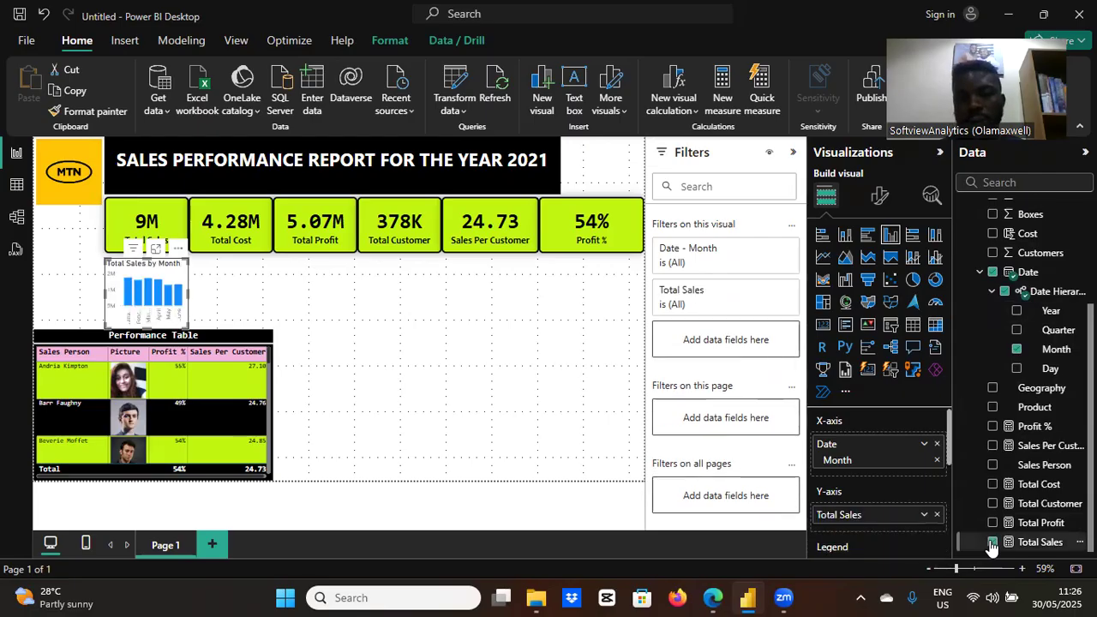
left_click(845, 258)
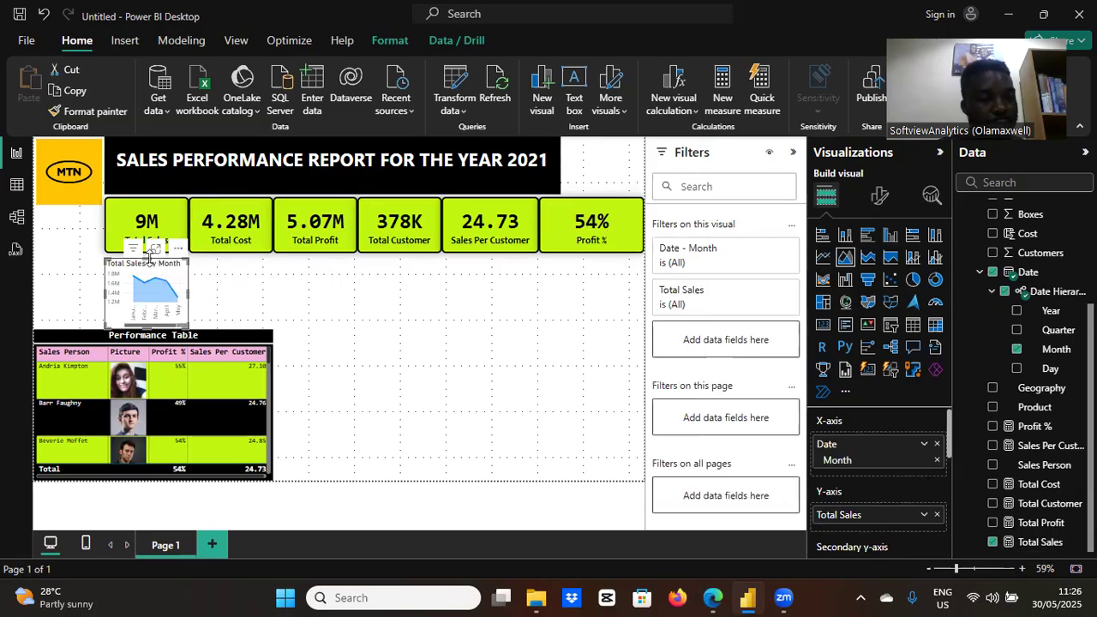
left_click_drag(149, 259, 150, 254)
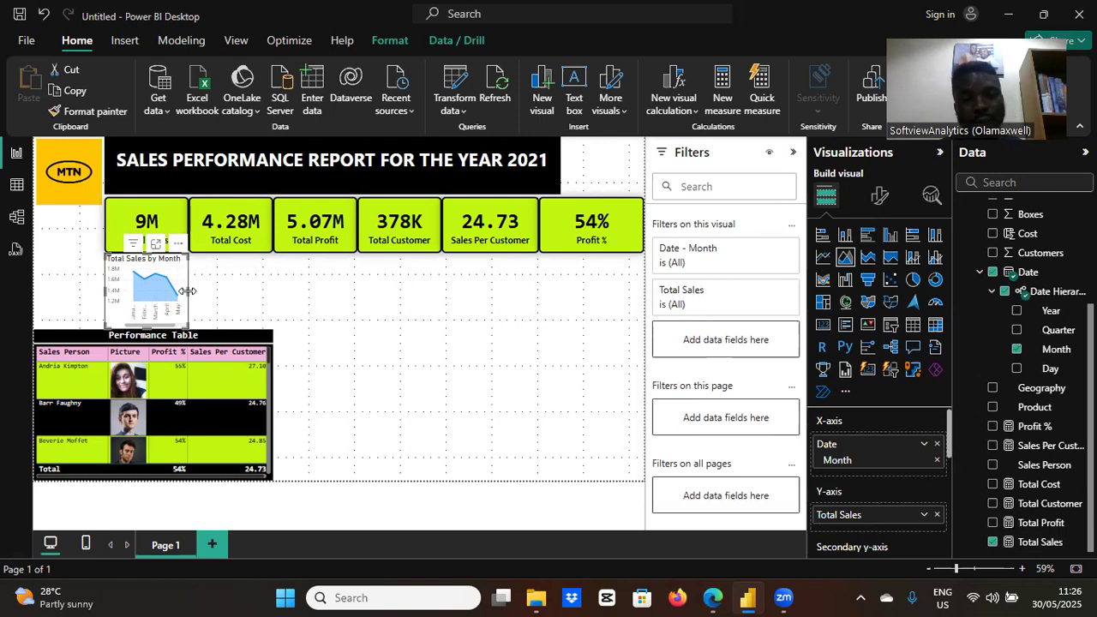
- Add an area chart of Total Cost by Month beside the Total Sales chart
left_click(361, 343)
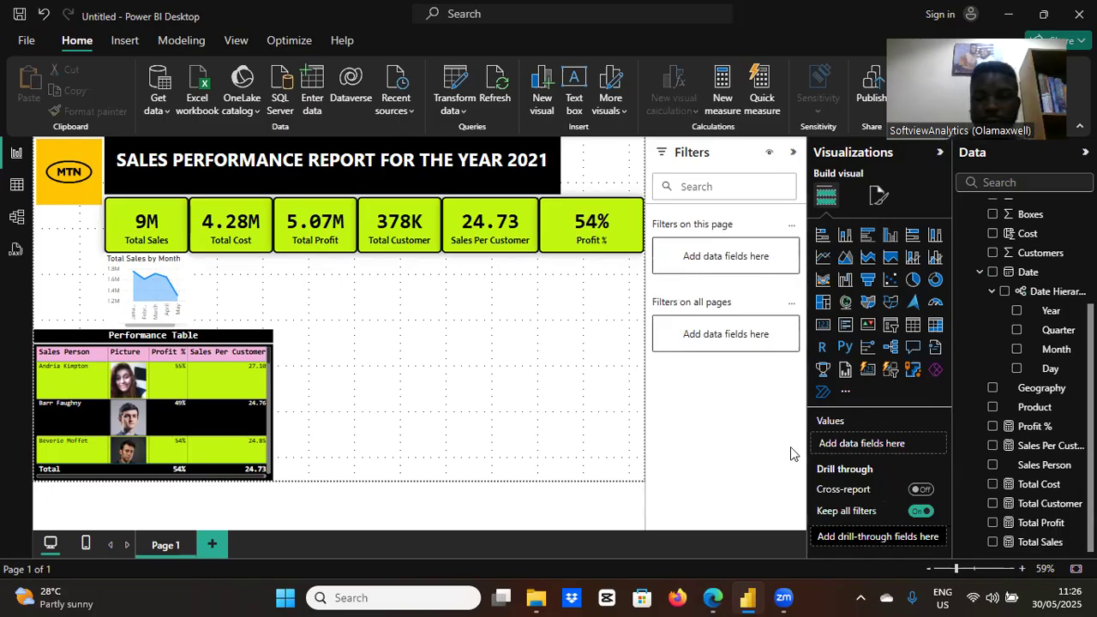
left_click(1017, 351)
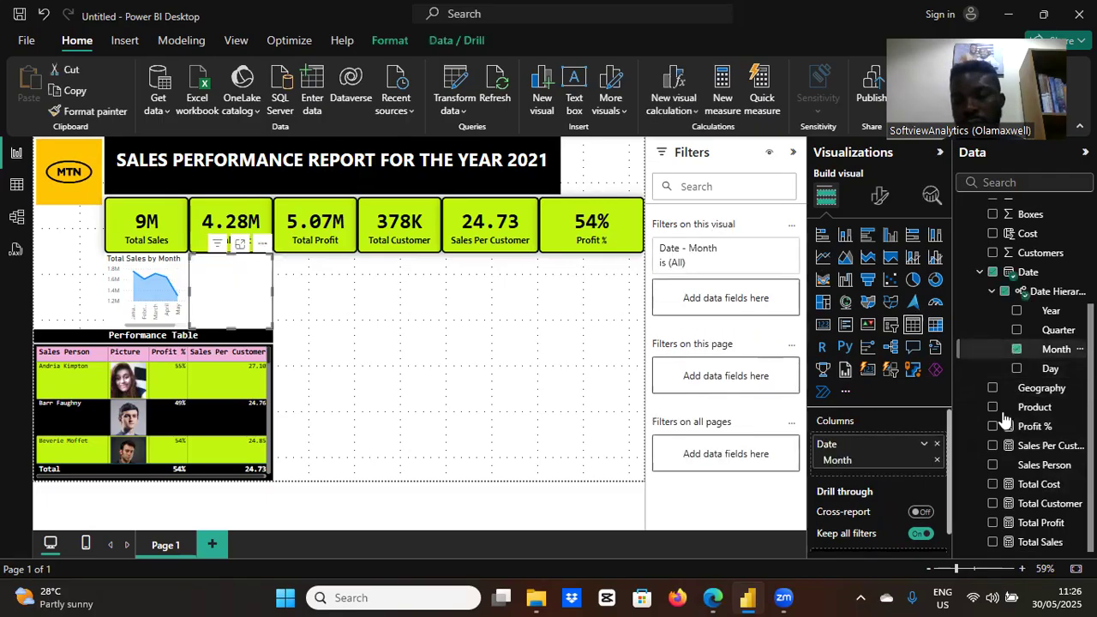
left_click(994, 485)
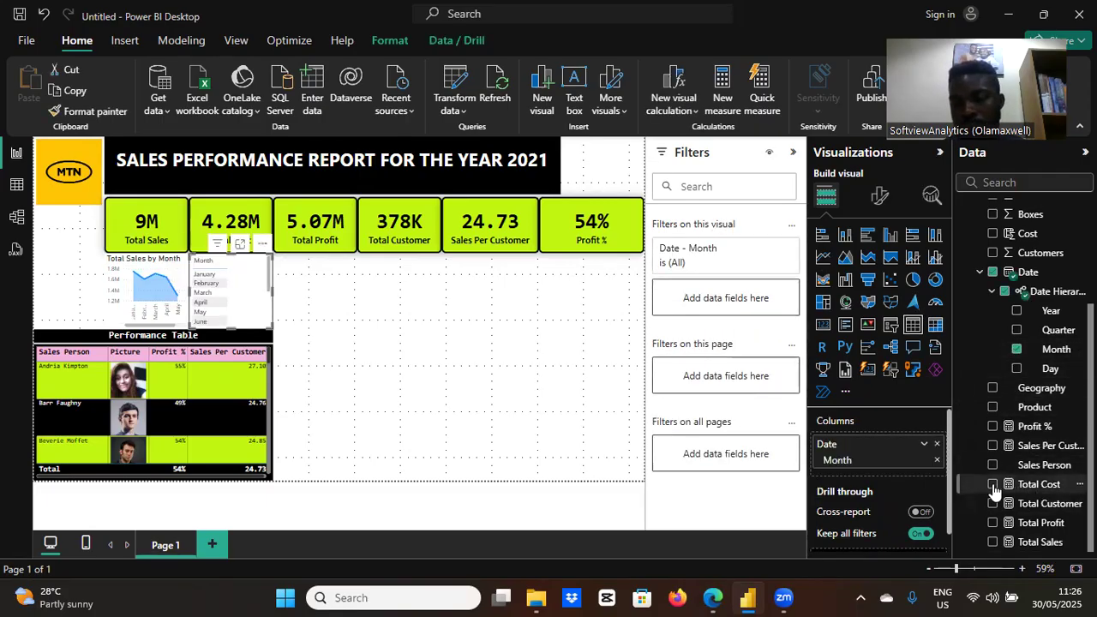
left_click(846, 259)
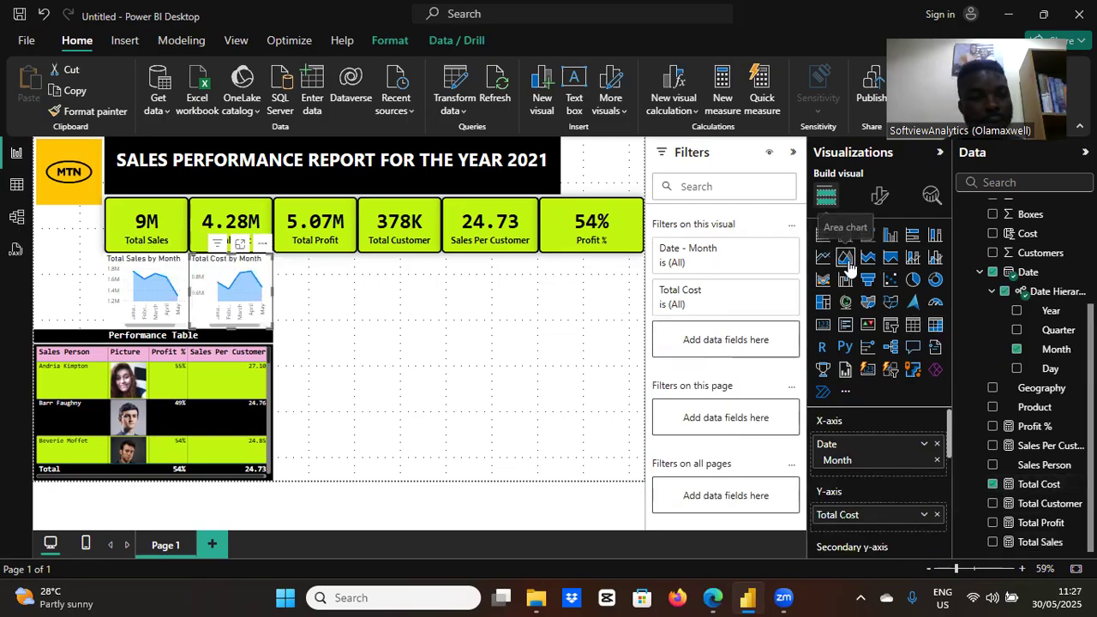
- Add an area chart of Total Profit by Month beside the Total Cost chart
left_click(384, 363)
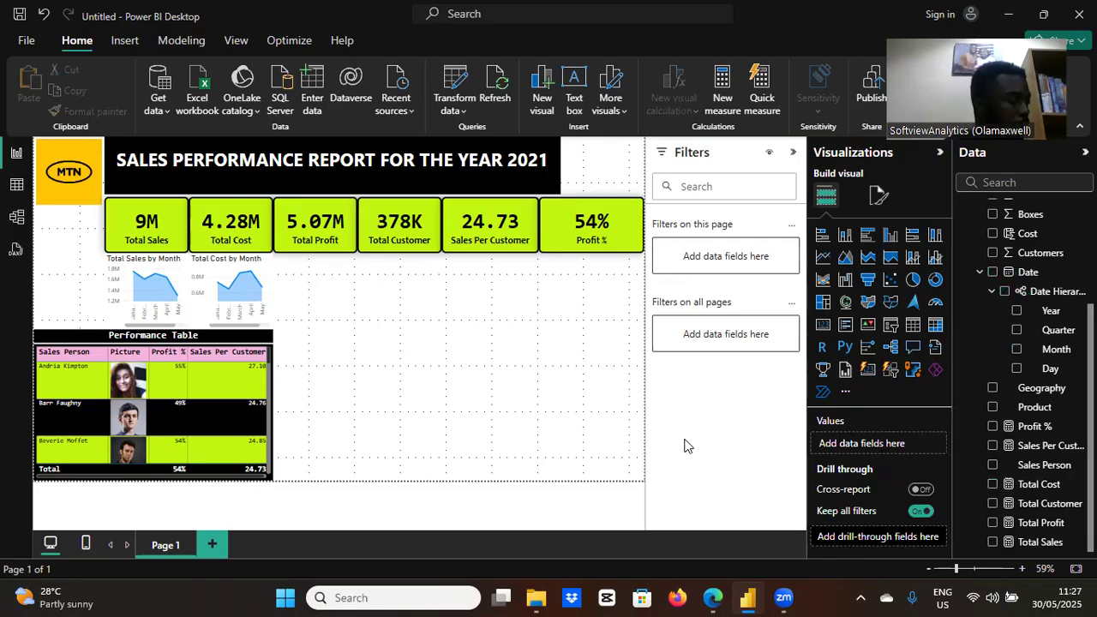
left_click(1016, 349)
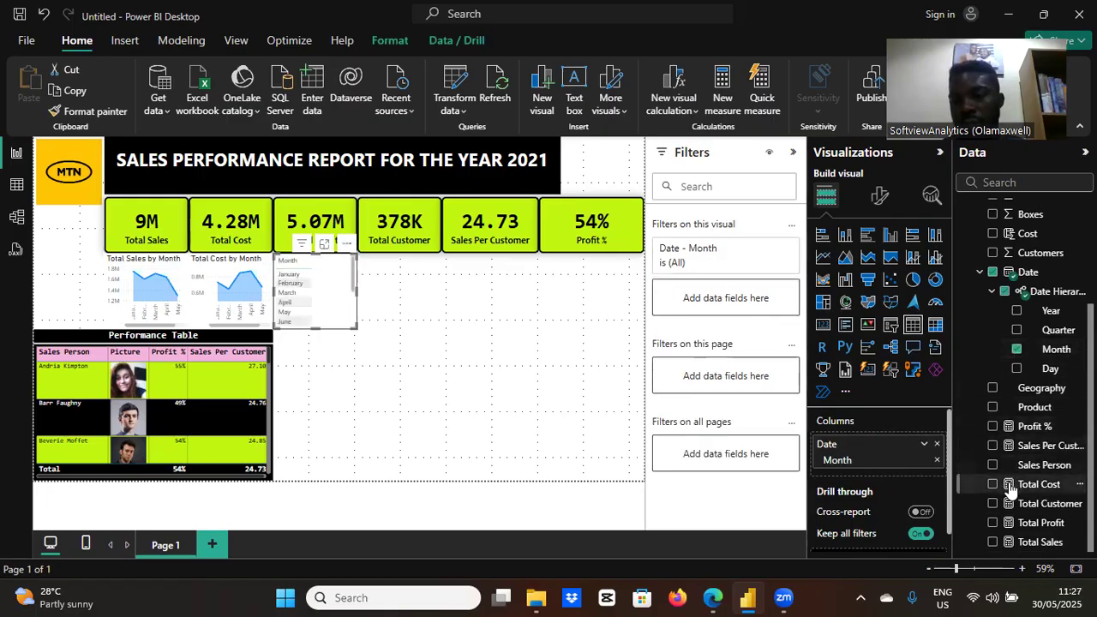
left_click(992, 524)
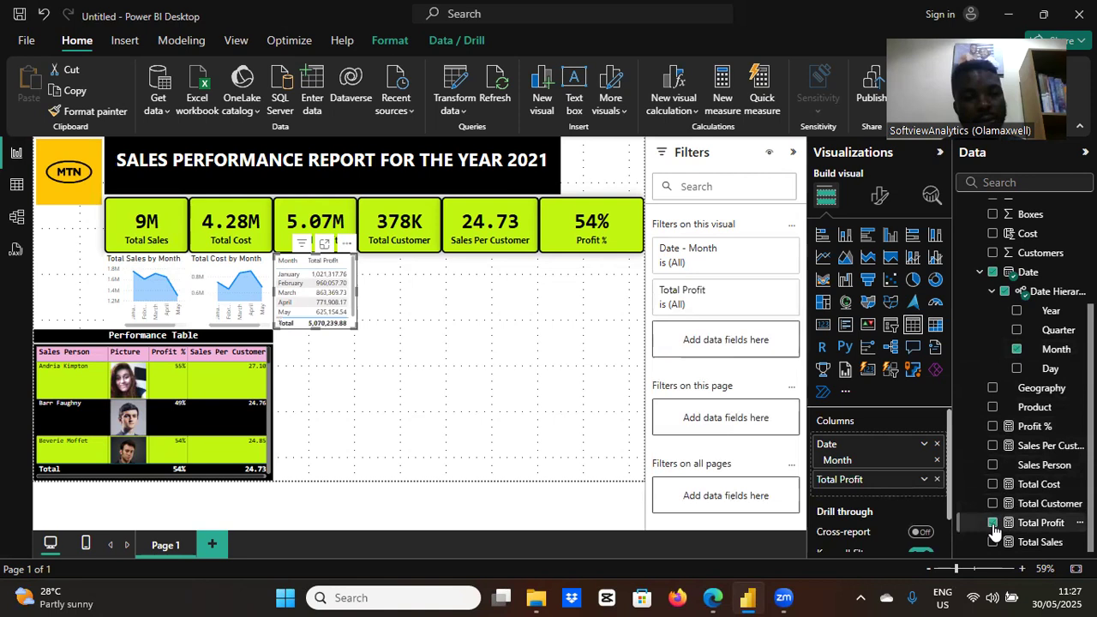
left_click(845, 257)
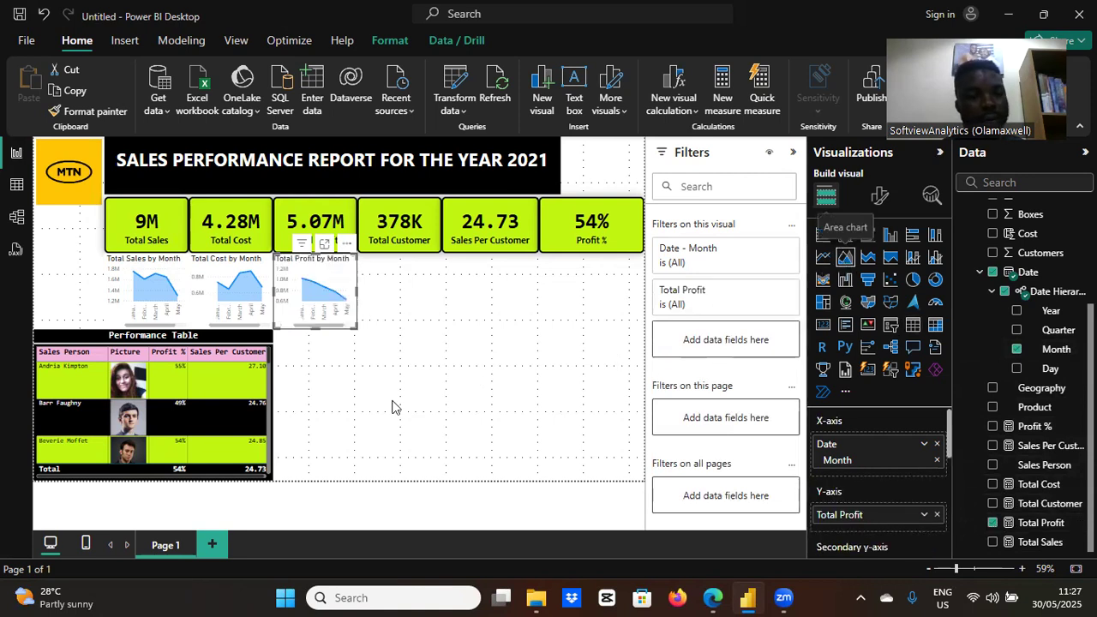
- Add an area chart of Profit % by Month beside the Total Profit chart
left_click(408, 359)
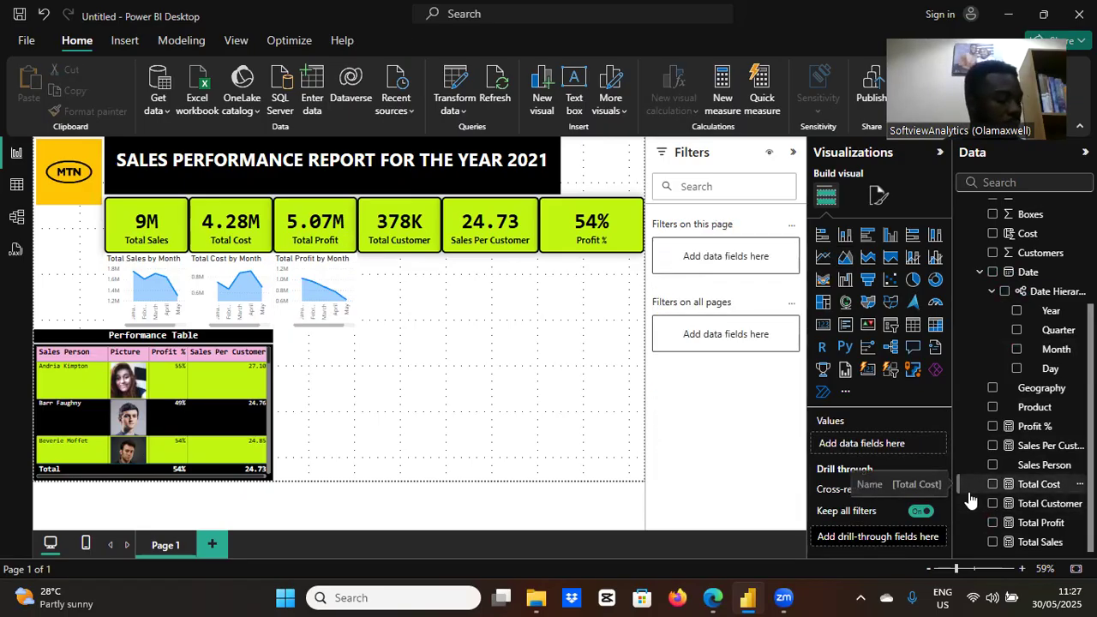
left_click(1017, 350)
left_click(993, 427)
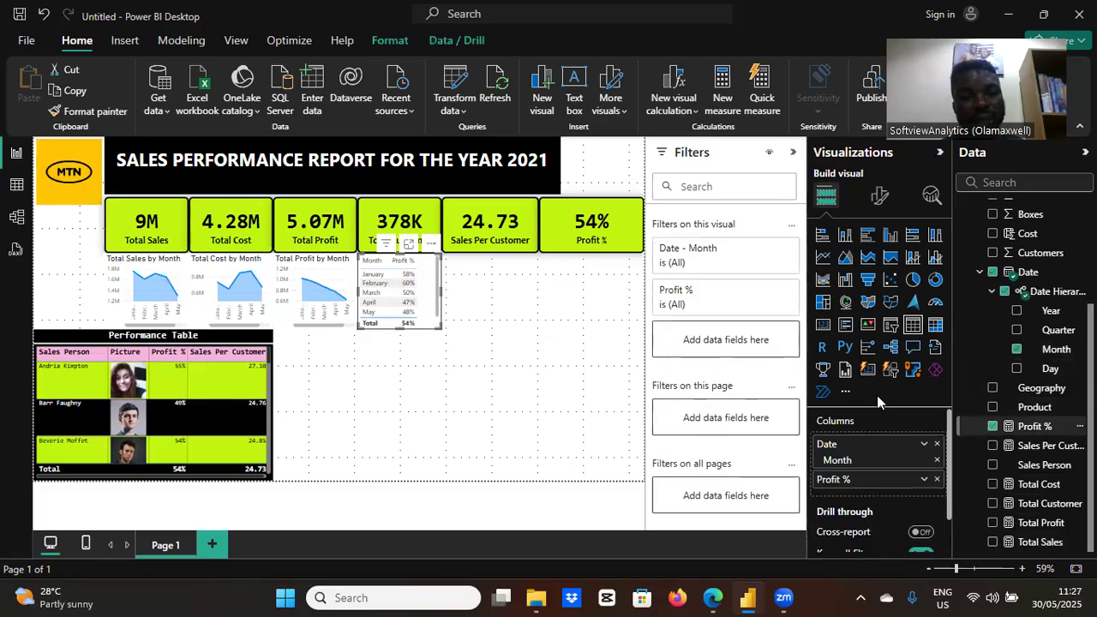
left_click(842, 259)
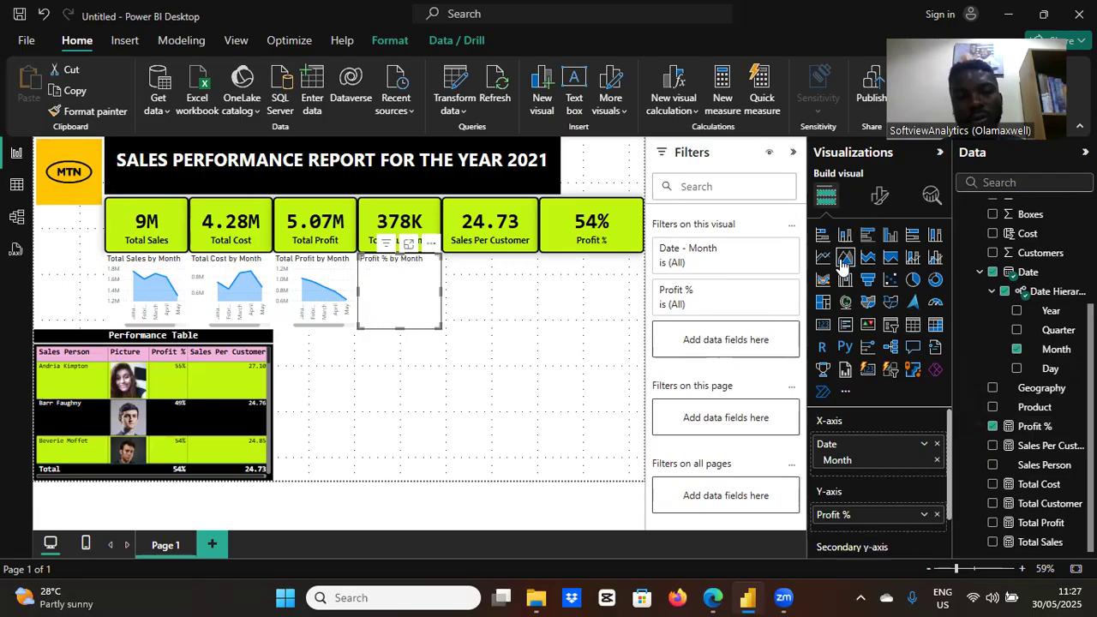
- Add an area chart of Total Customer by Month beside the Profit % chart
left_click(549, 377)
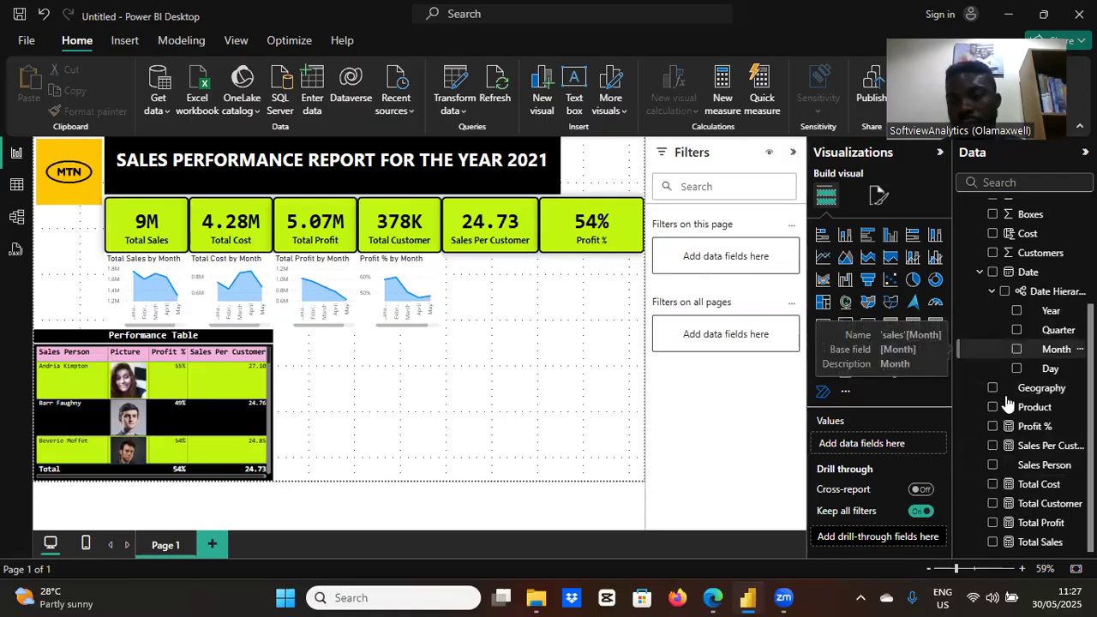
left_click(993, 504)
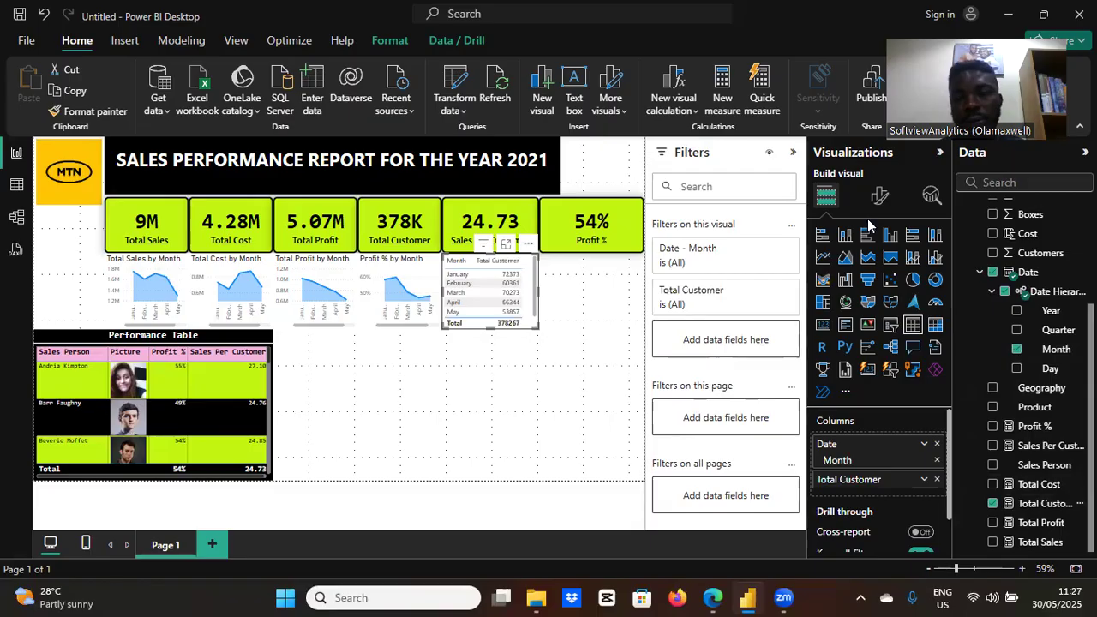
left_click(846, 256)
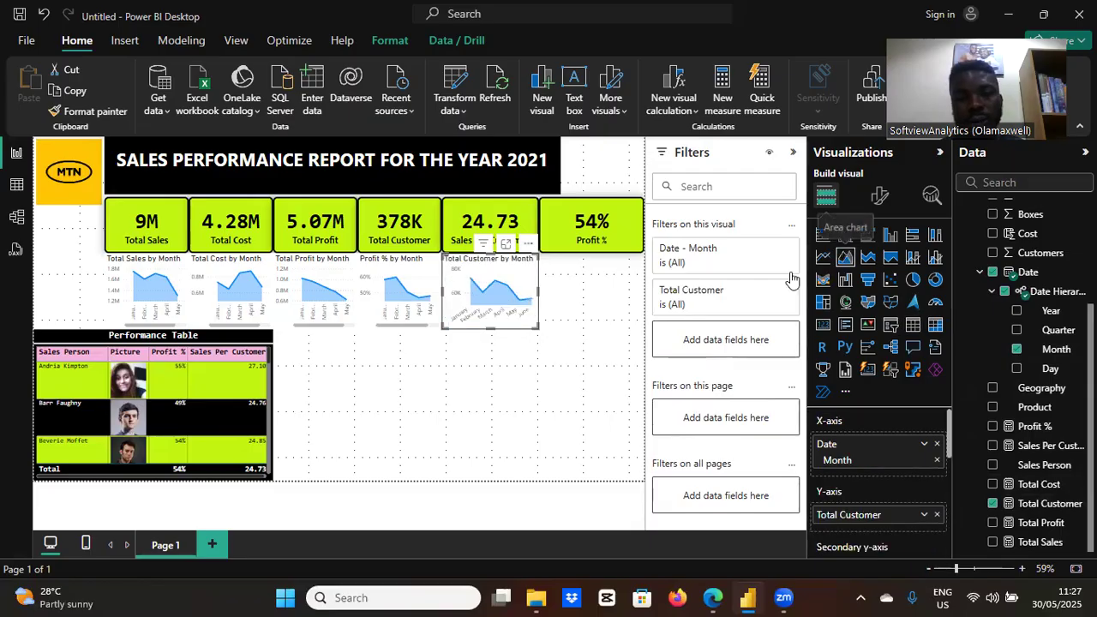
- Add an area chart of Sales Per Customer by Month at the end of the trend chart row
left_click(559, 388)
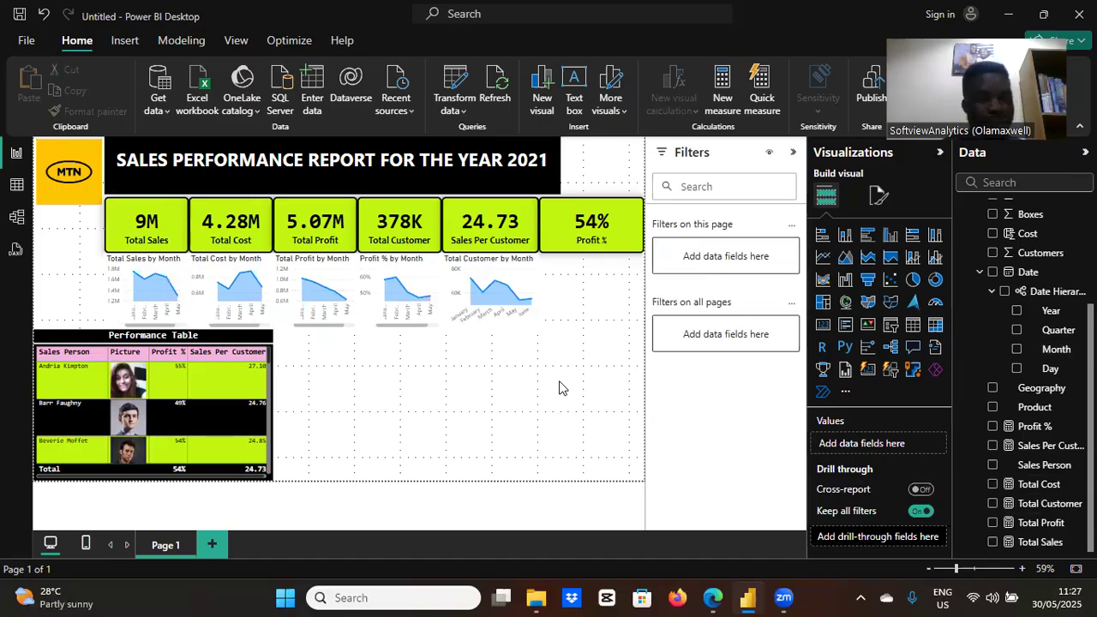
left_click(1017, 349)
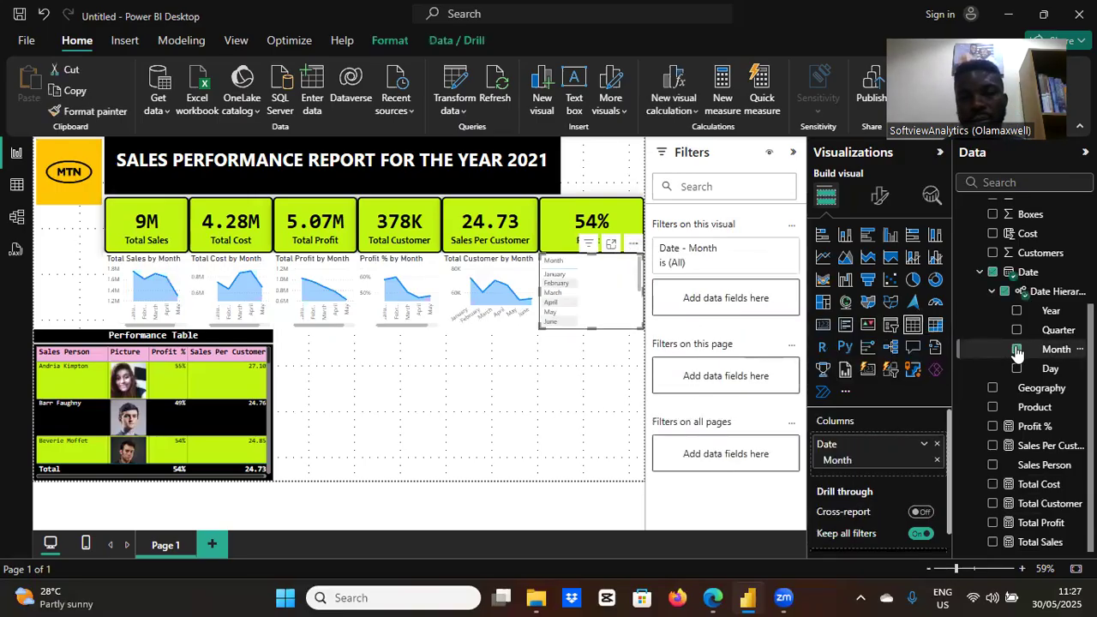
left_click(994, 447)
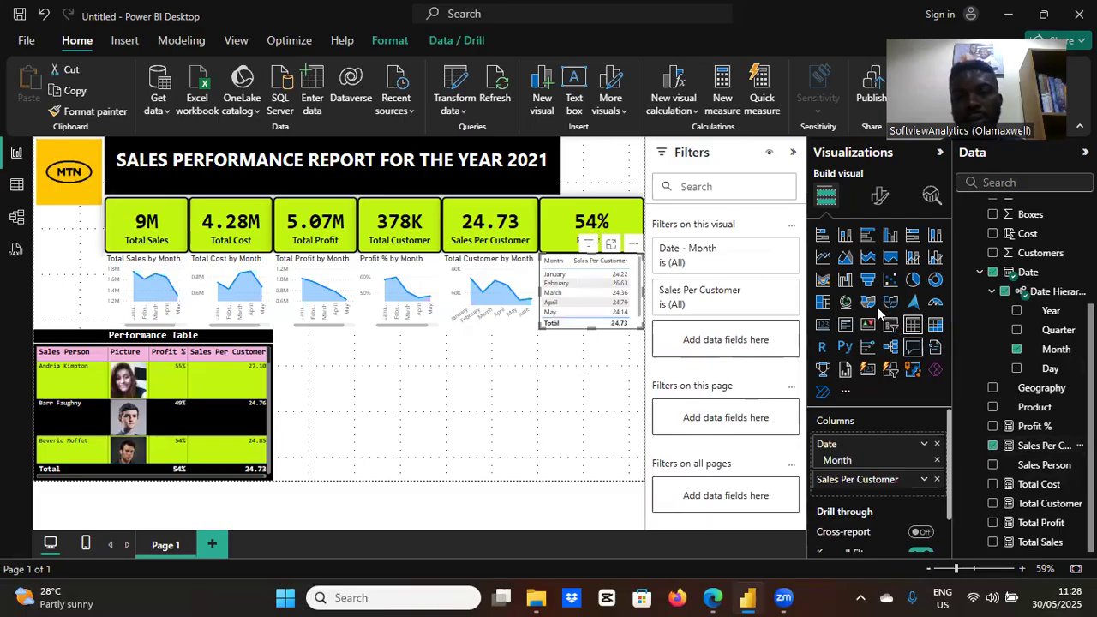
left_click(847, 259)
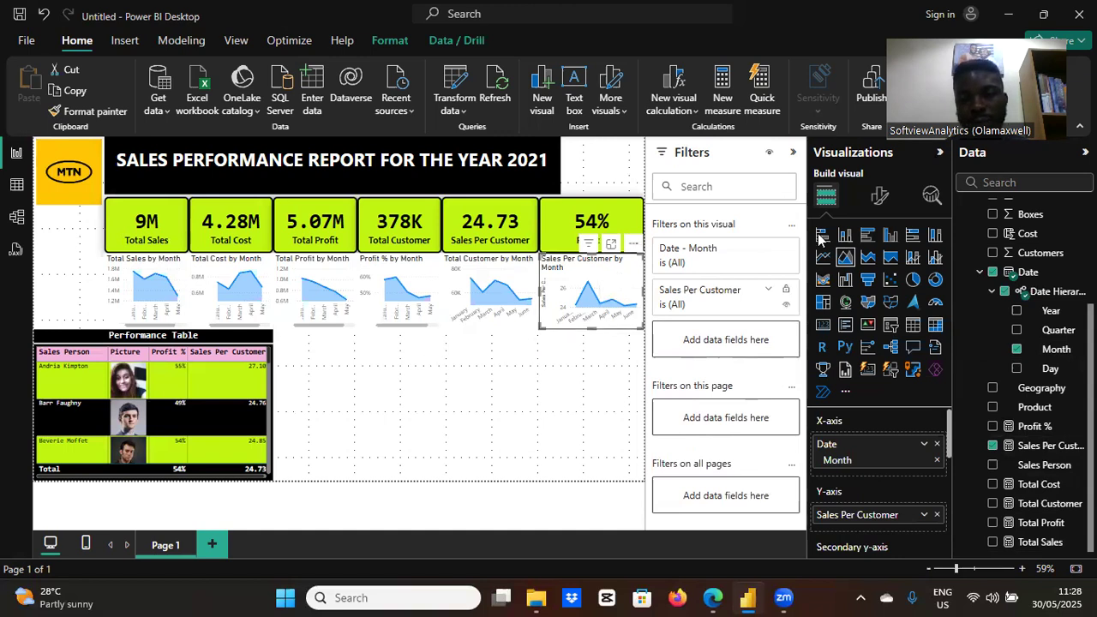
- Give the Sales Per Customer chart a lime green background and turn on its visual border
left_click(882, 199)
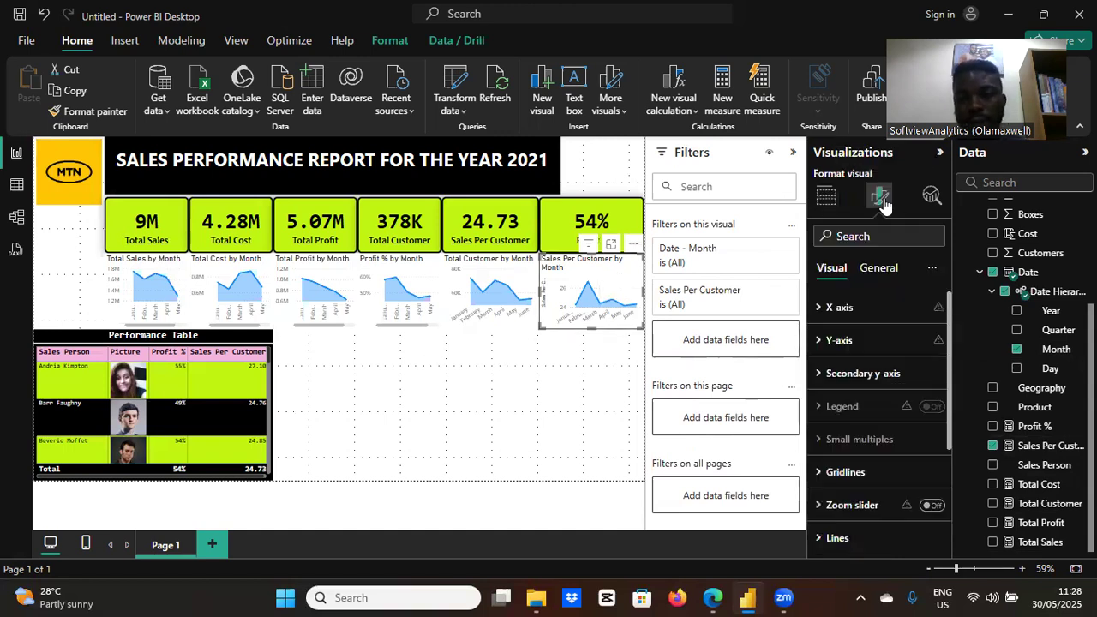
left_click(879, 269)
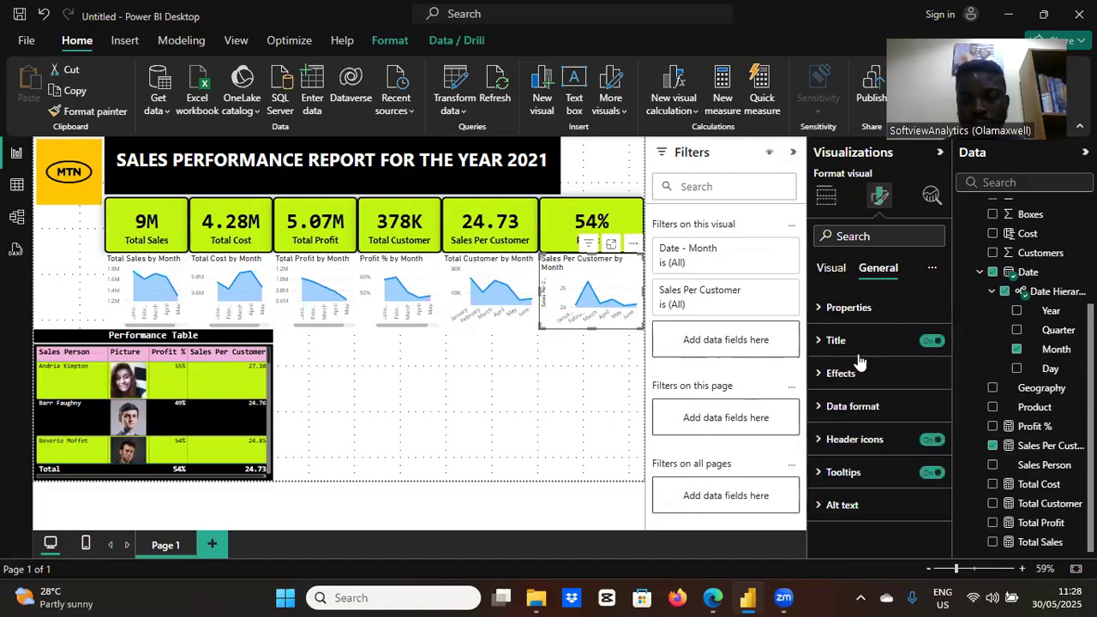
left_click(818, 374)
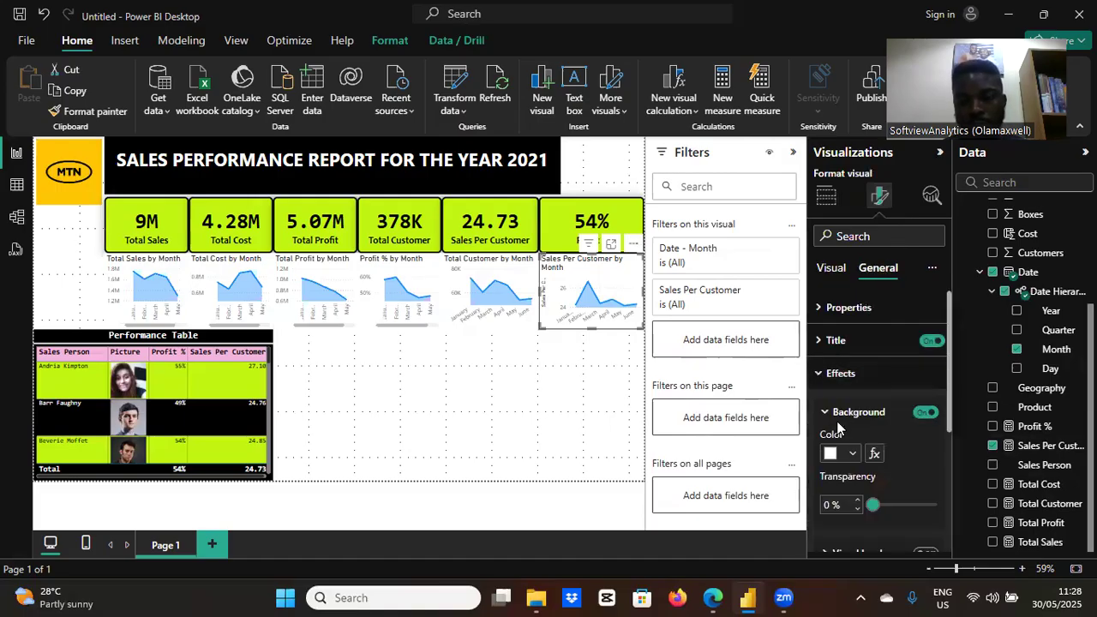
left_click(853, 453)
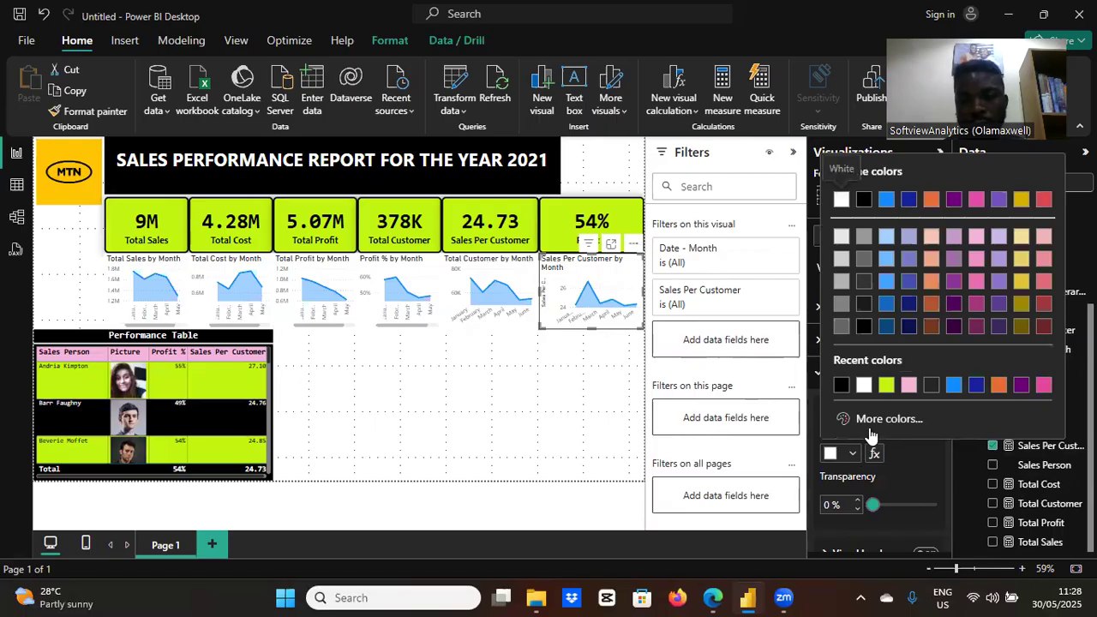
left_click(886, 384)
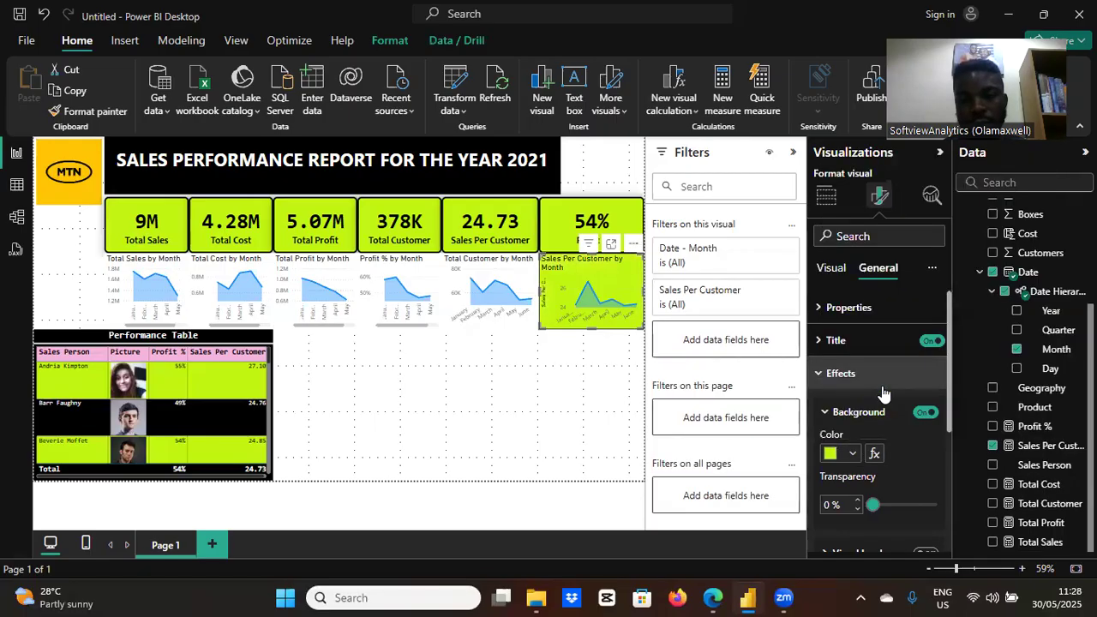
left_click_drag(949, 375, 959, 454)
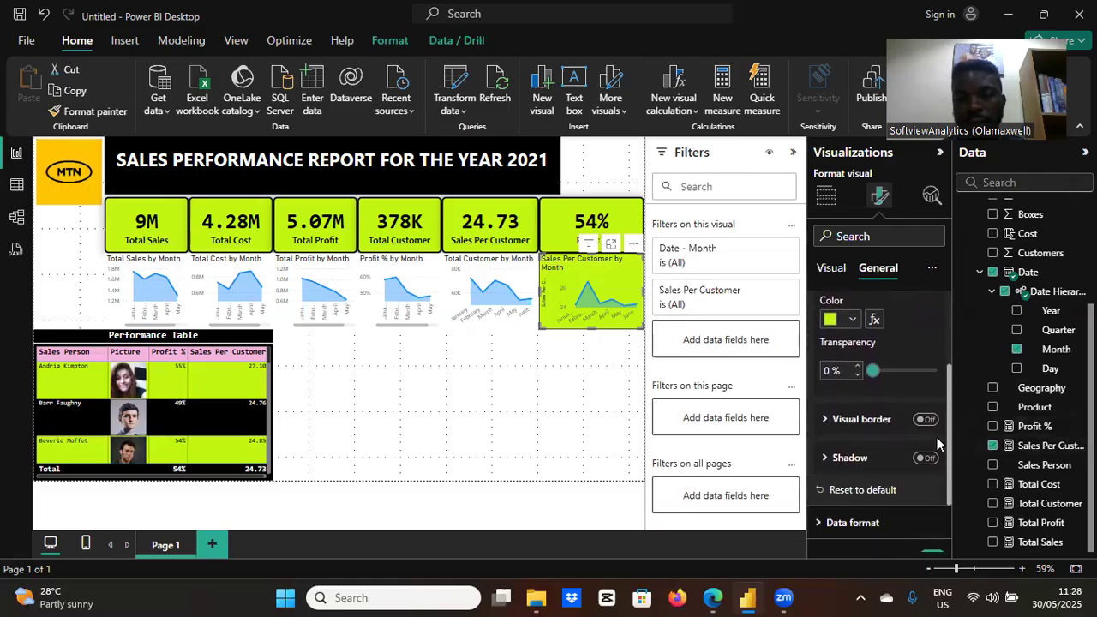
left_click(923, 420)
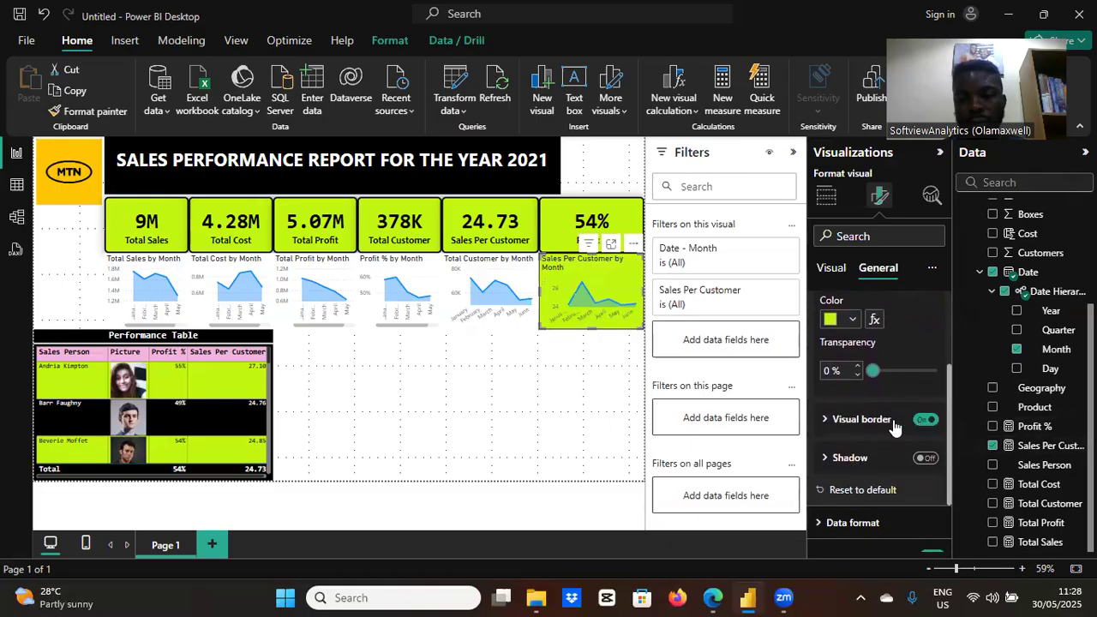
- Set the Sales Per Customer chart's border to 9 px rounded corners and a 3 px width
left_click(824, 420)
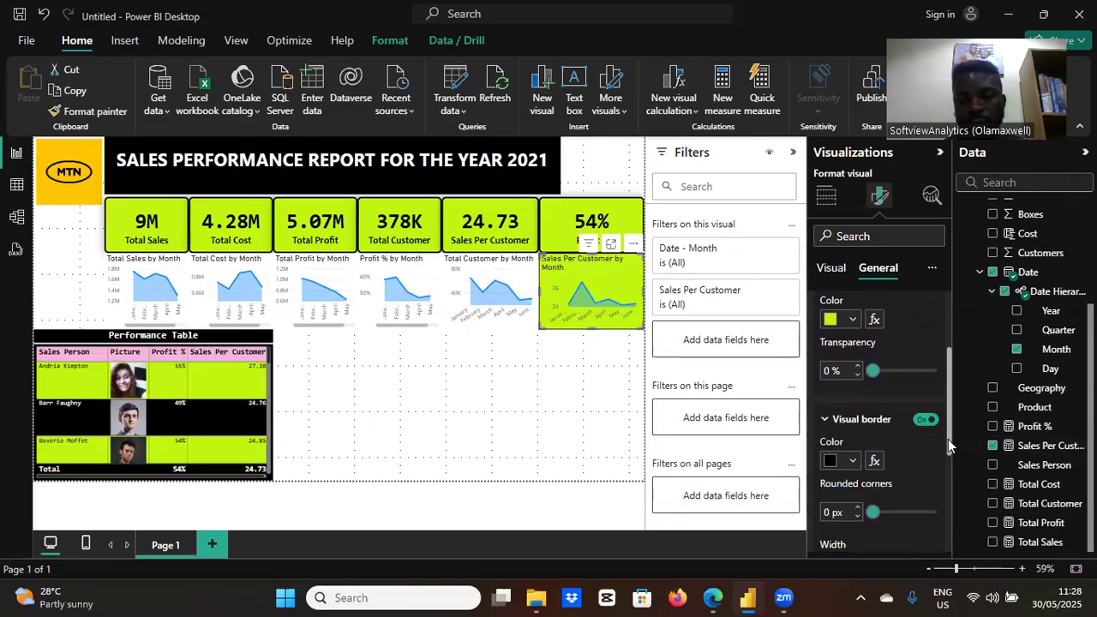
scroll(926, 446, "down", 2)
left_click_drag(875, 440, 892, 443)
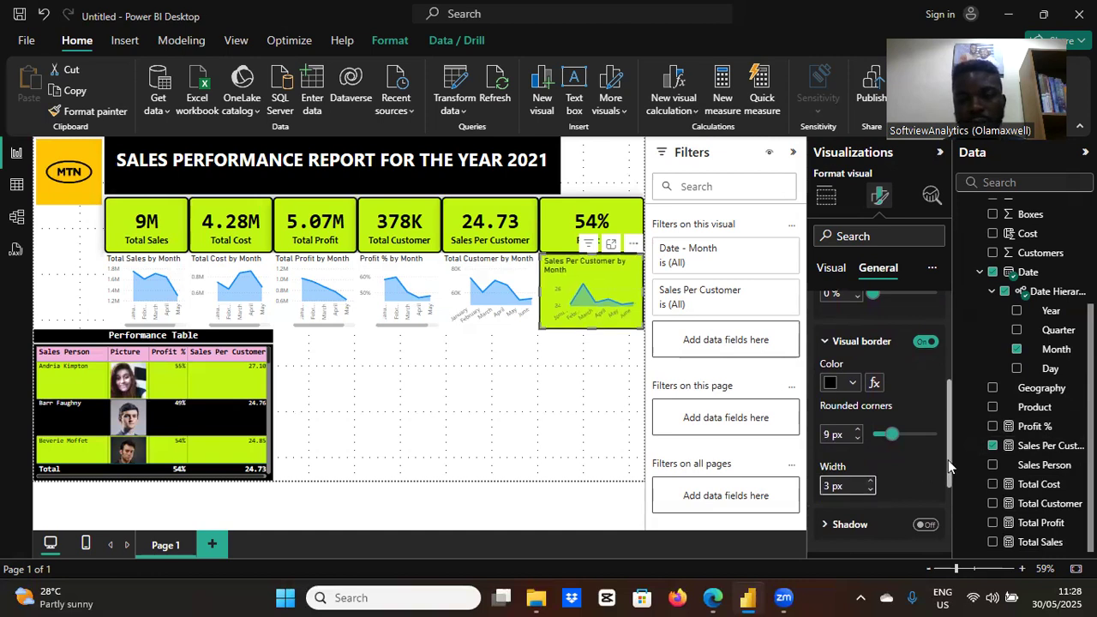
- Turn on the Sales Per Customer chart's shadow and set its position to Center
scroll(948, 471, "down", 2)
scroll(923, 446, "down", 1)
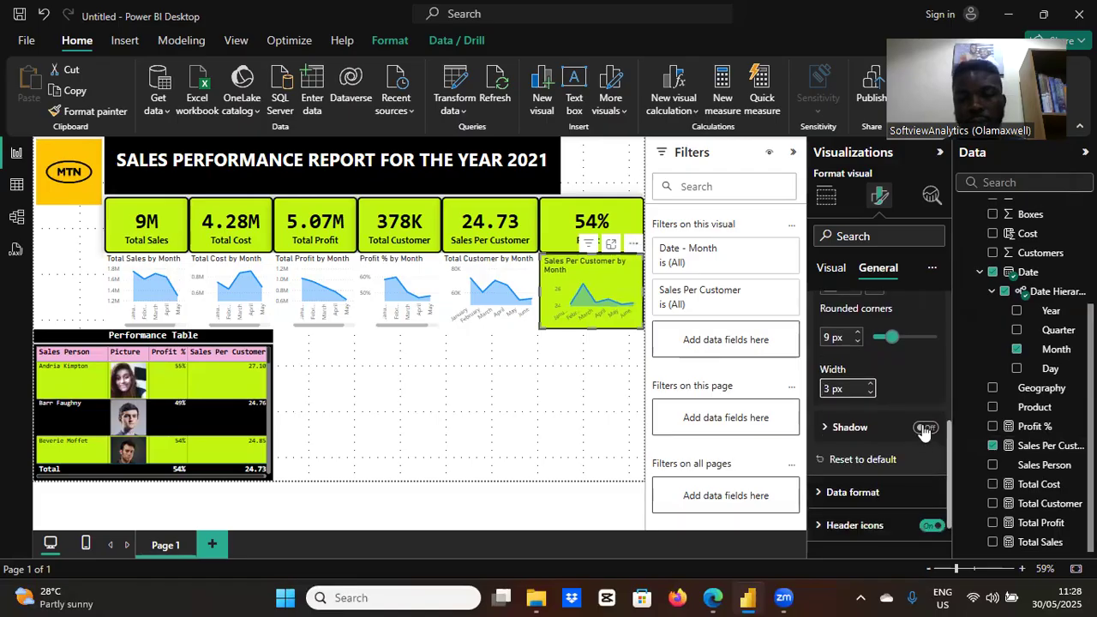
left_click(924, 429)
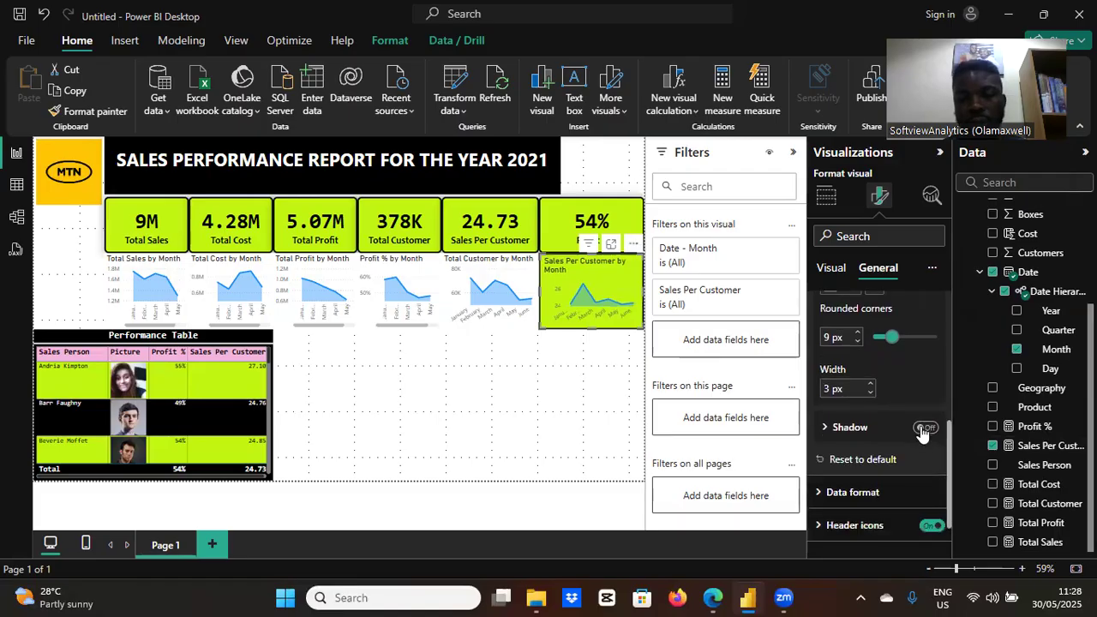
left_click(826, 428)
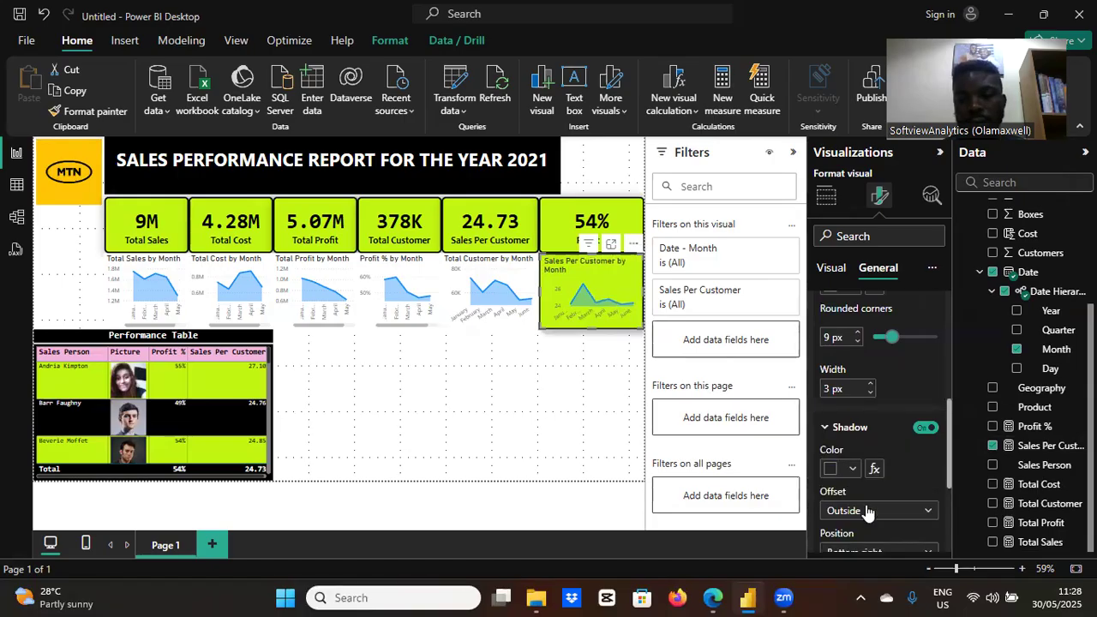
left_click(883, 551)
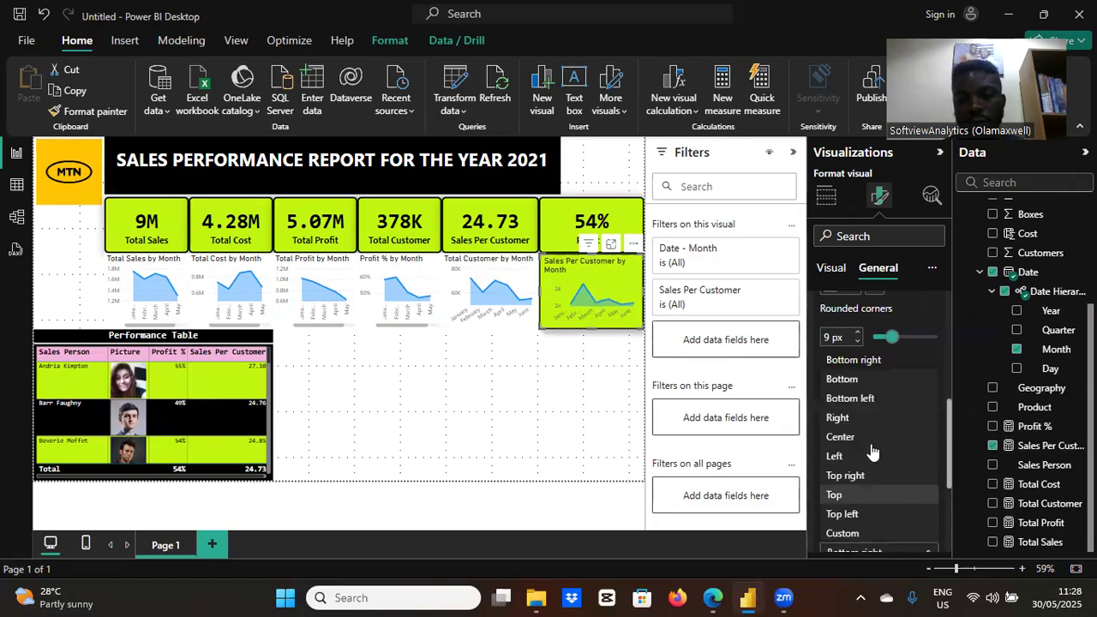
left_click(865, 438)
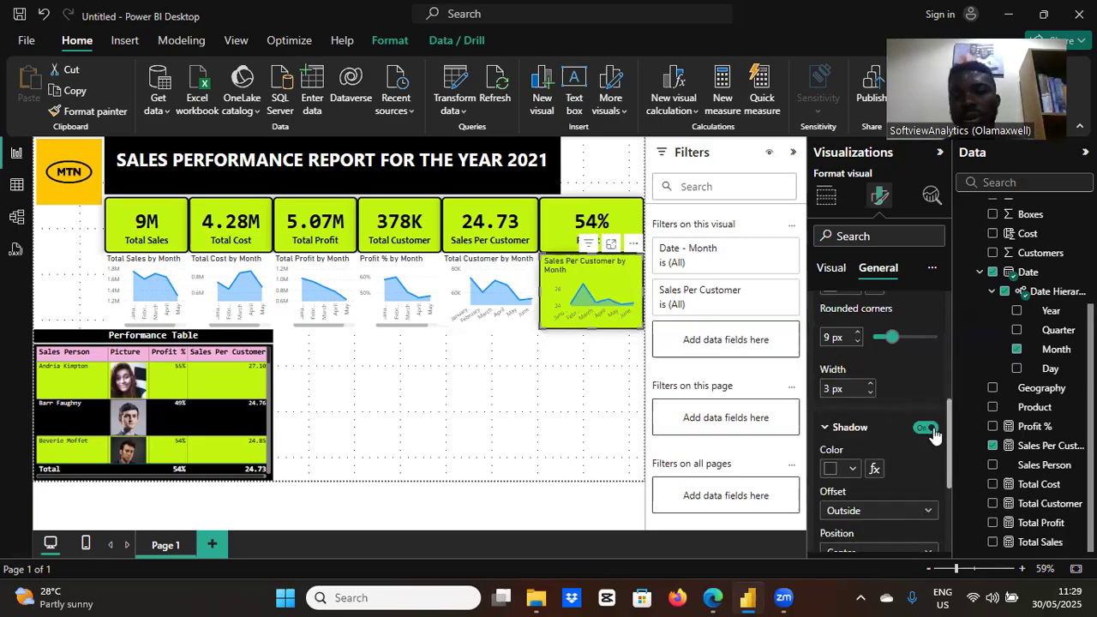
scroll(948, 436, "up", 3)
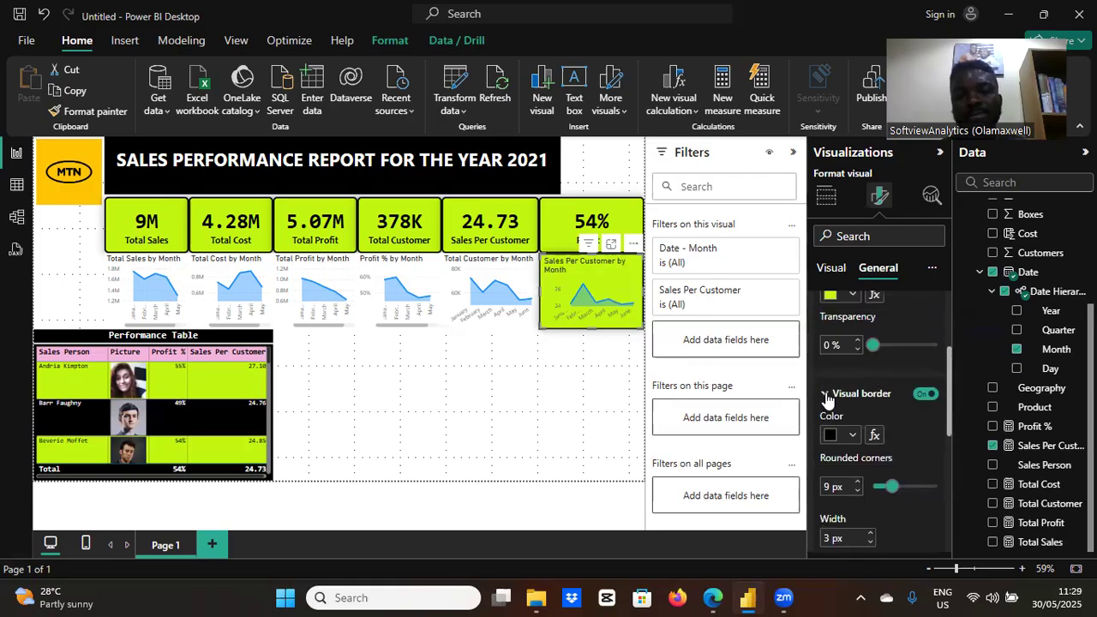
left_click(824, 395)
left_click_drag(951, 393, 955, 321)
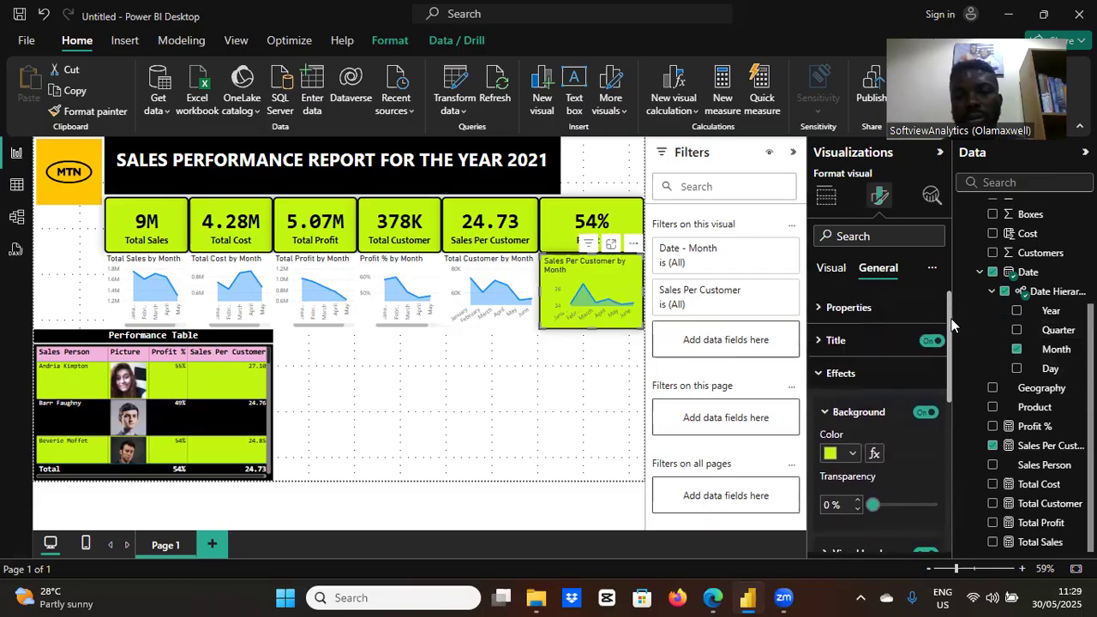
left_click(819, 378)
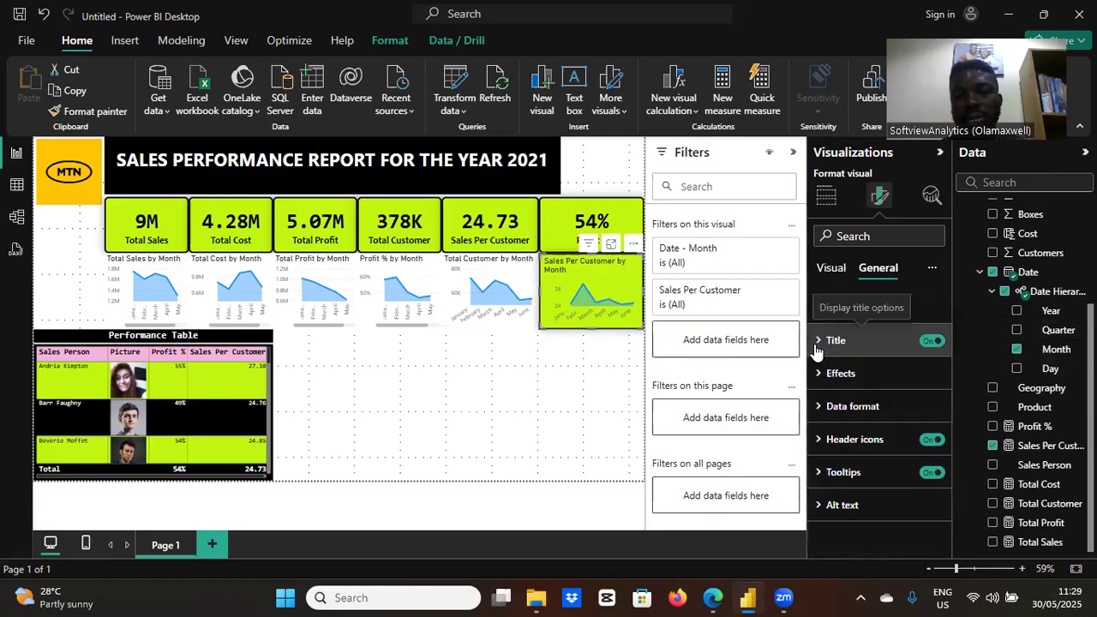
- Set the Sales Per Customer chart title's heading style to Normal and its font to Consolas
left_click(816, 347)
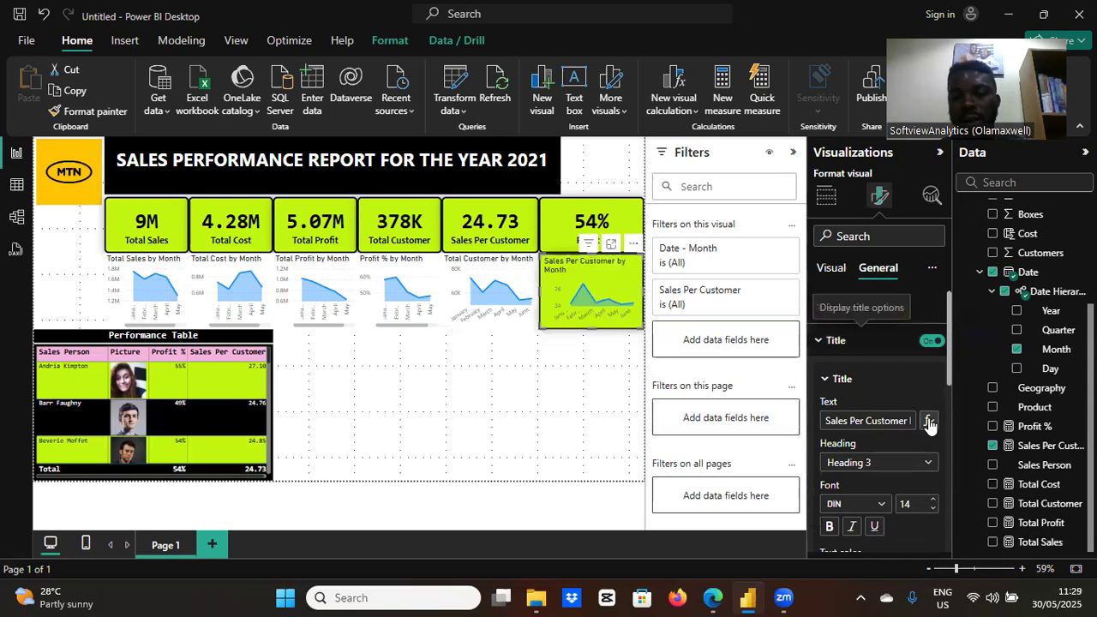
left_click(917, 467)
left_click(882, 353)
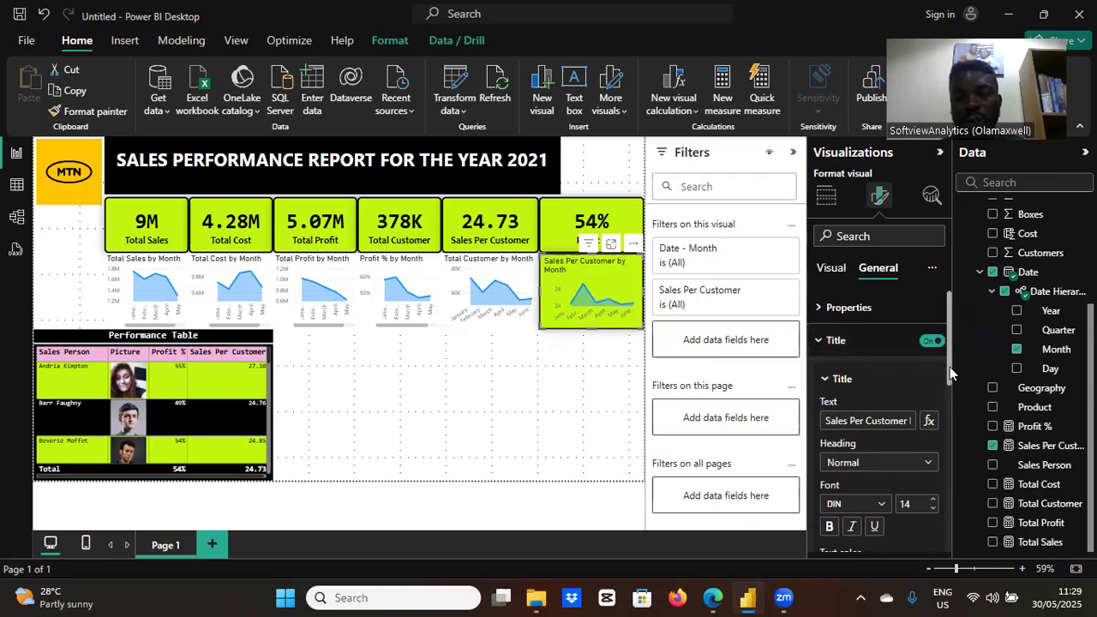
scroll(950, 367, "down", 2)
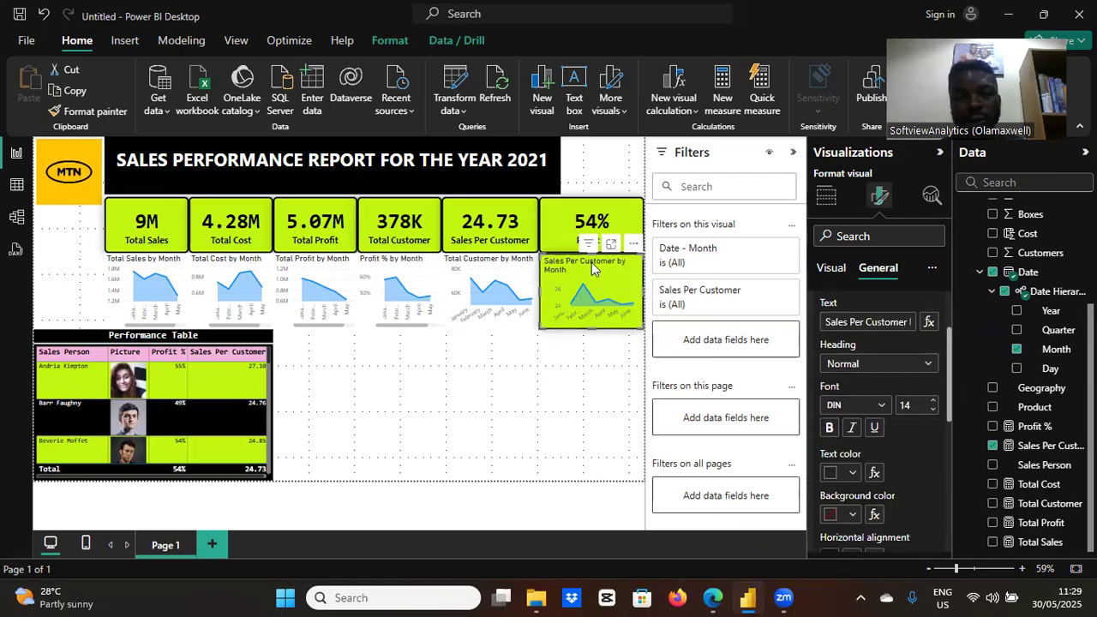
left_click(878, 408)
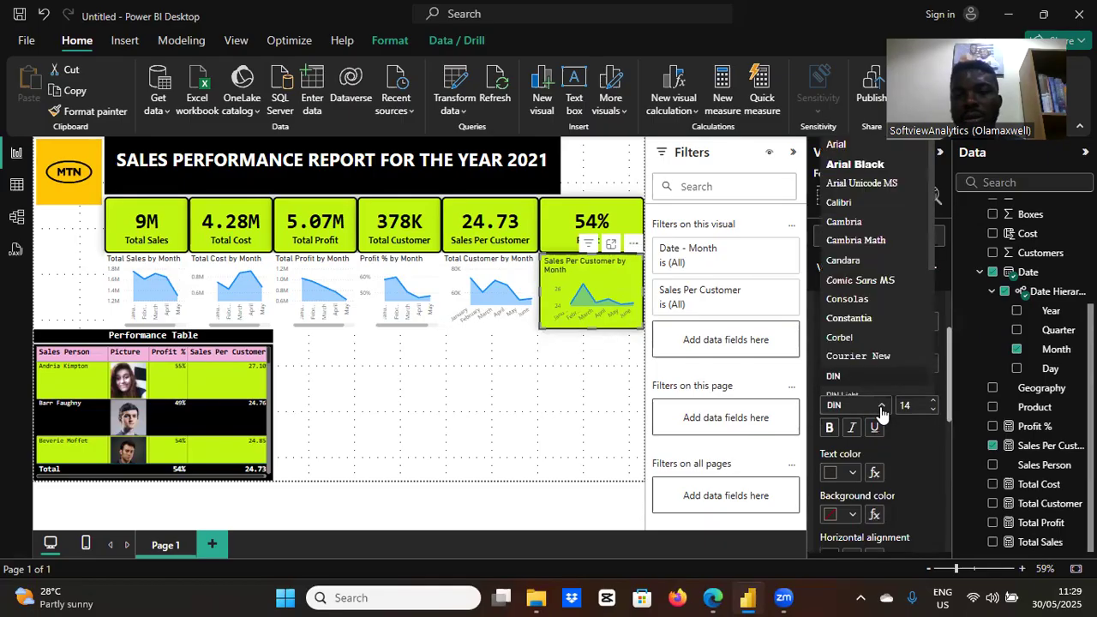
left_click(866, 300)
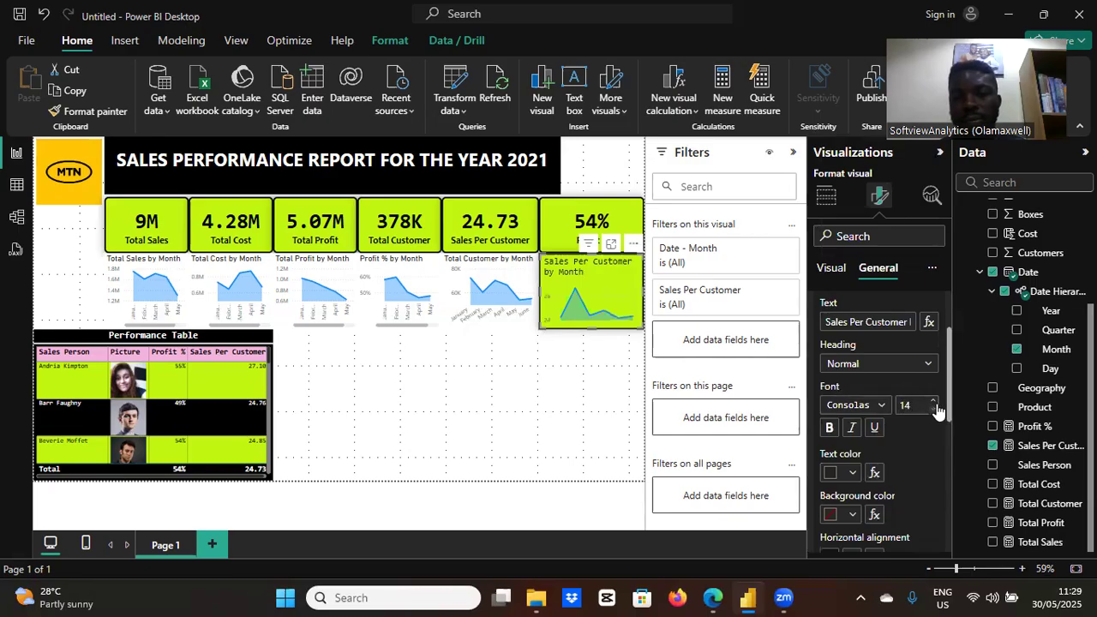
- Make the Sales Per Customer chart title bold and black at font size 12
left_click(933, 403)
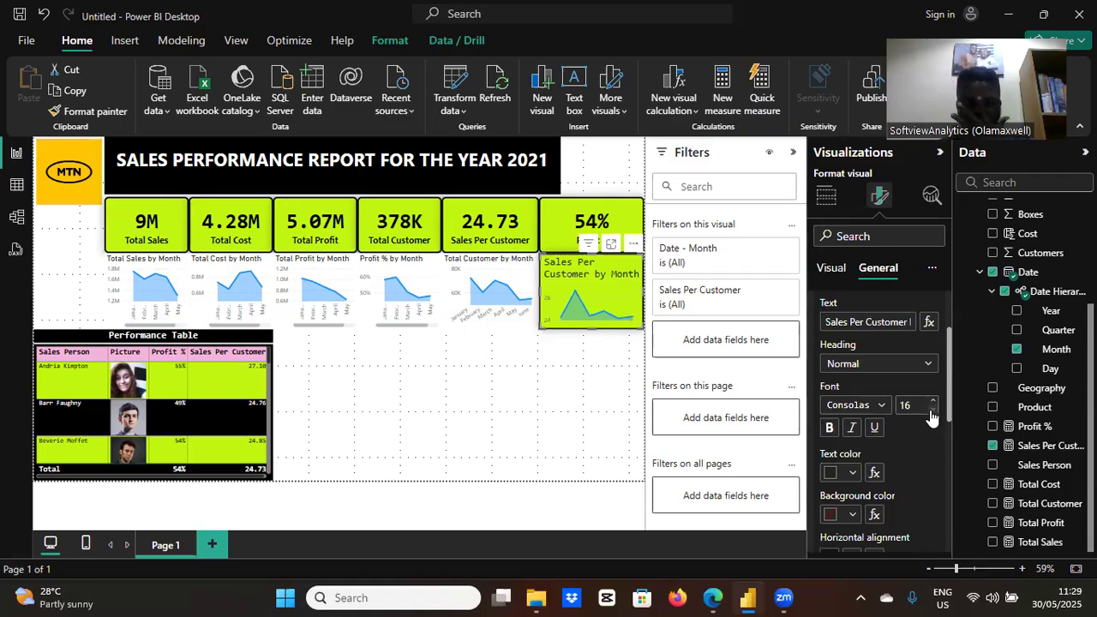
left_click(932, 411)
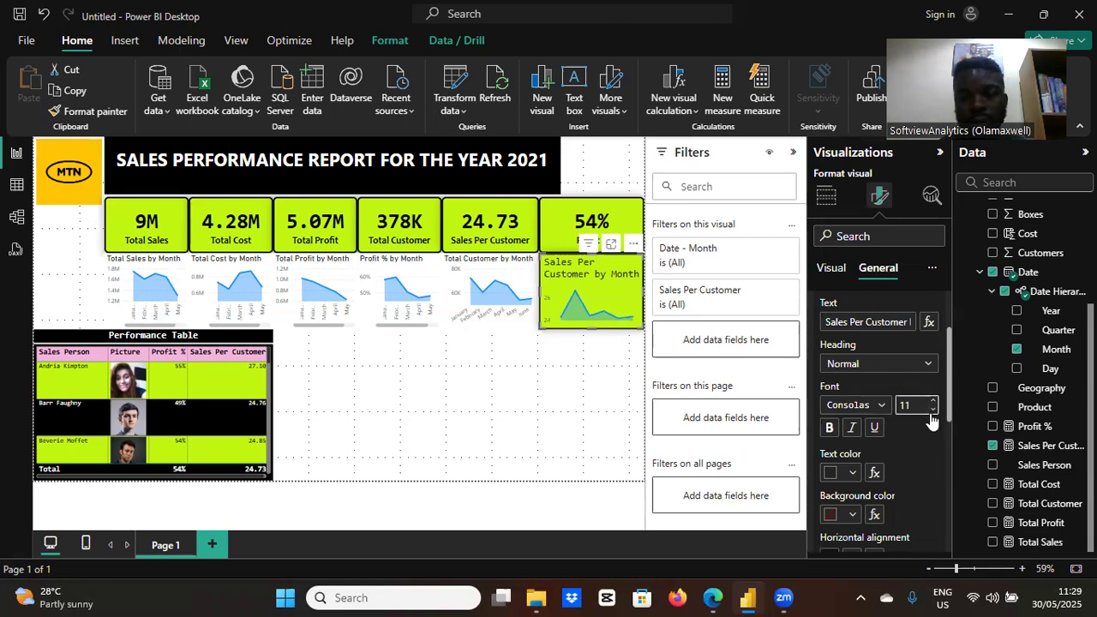
left_click(830, 427)
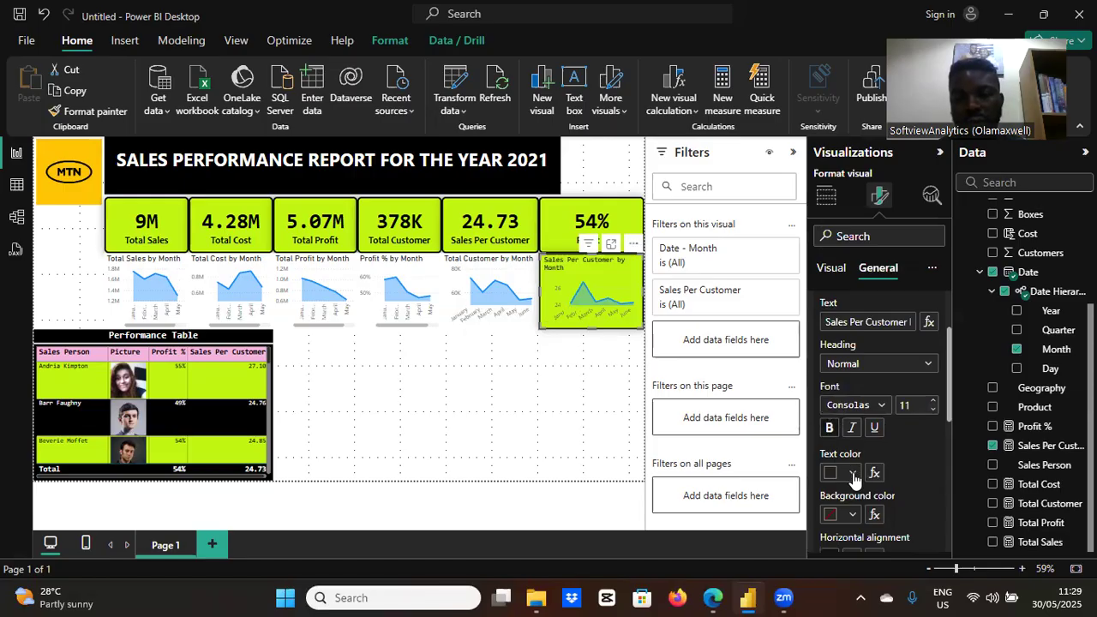
left_click(854, 474)
left_click(863, 405)
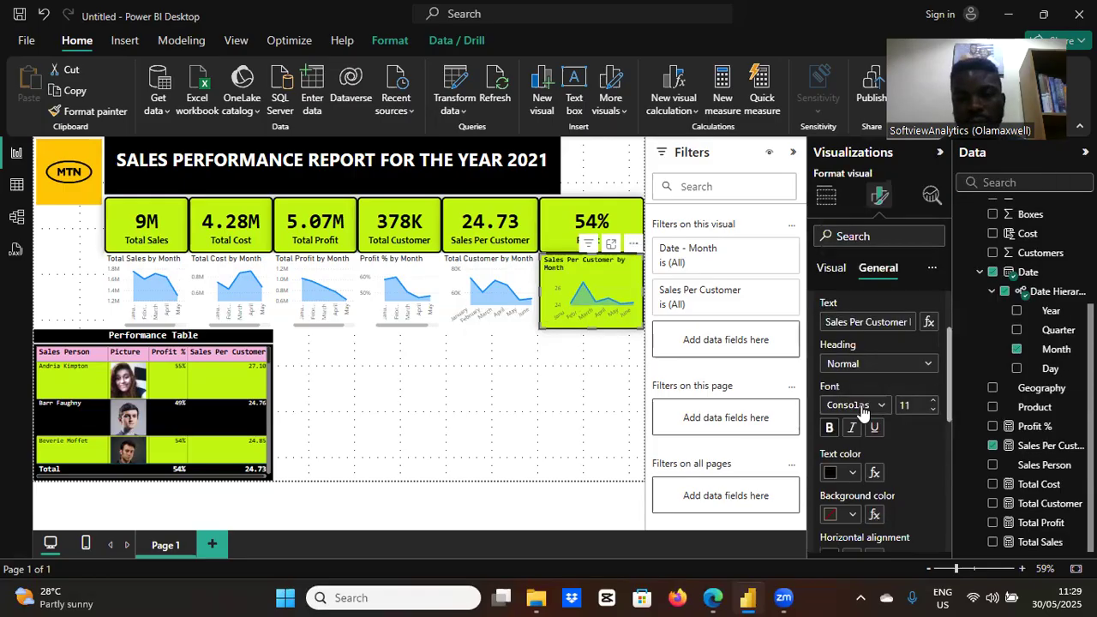
left_click(933, 402)
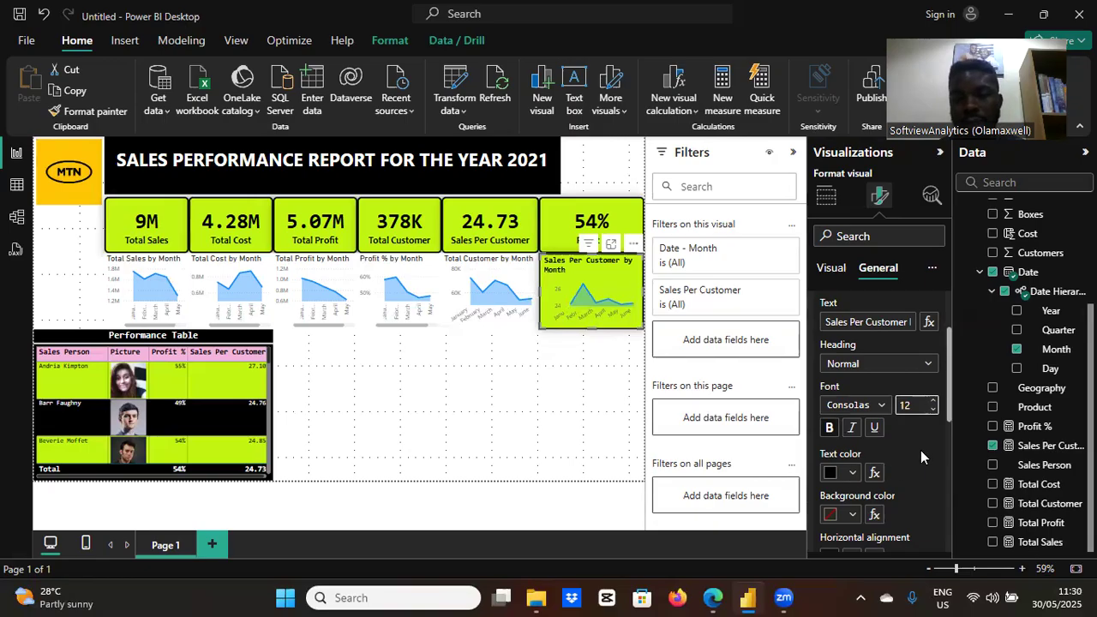
- Give the Sales Per Customer chart title a black background and white text, and center it horizontally
left_click_drag(947, 378, 948, 406)
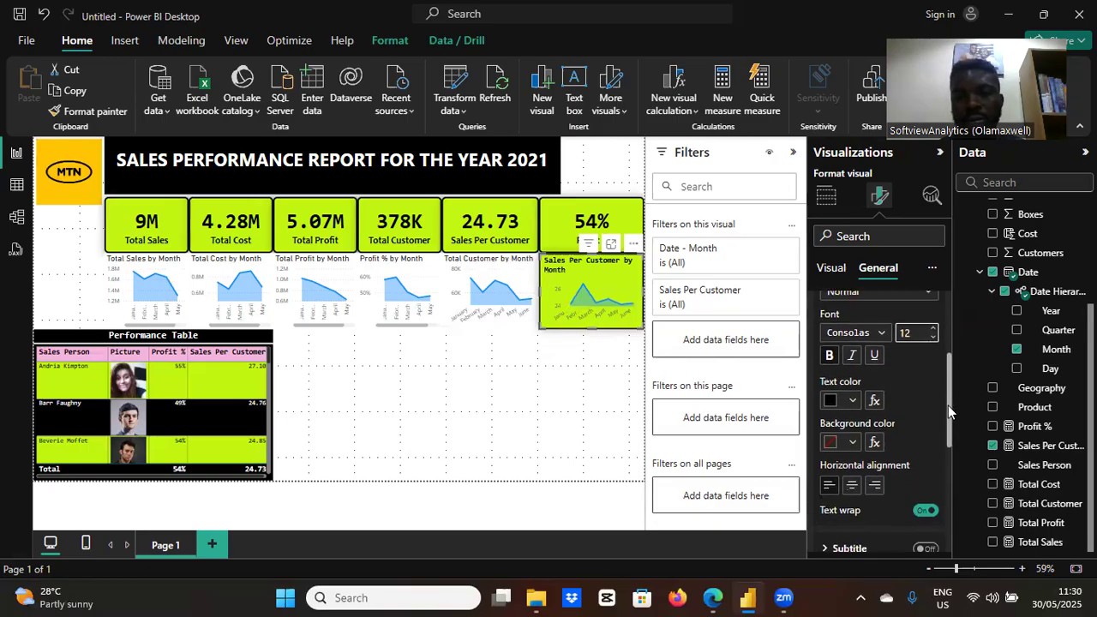
left_click(853, 439)
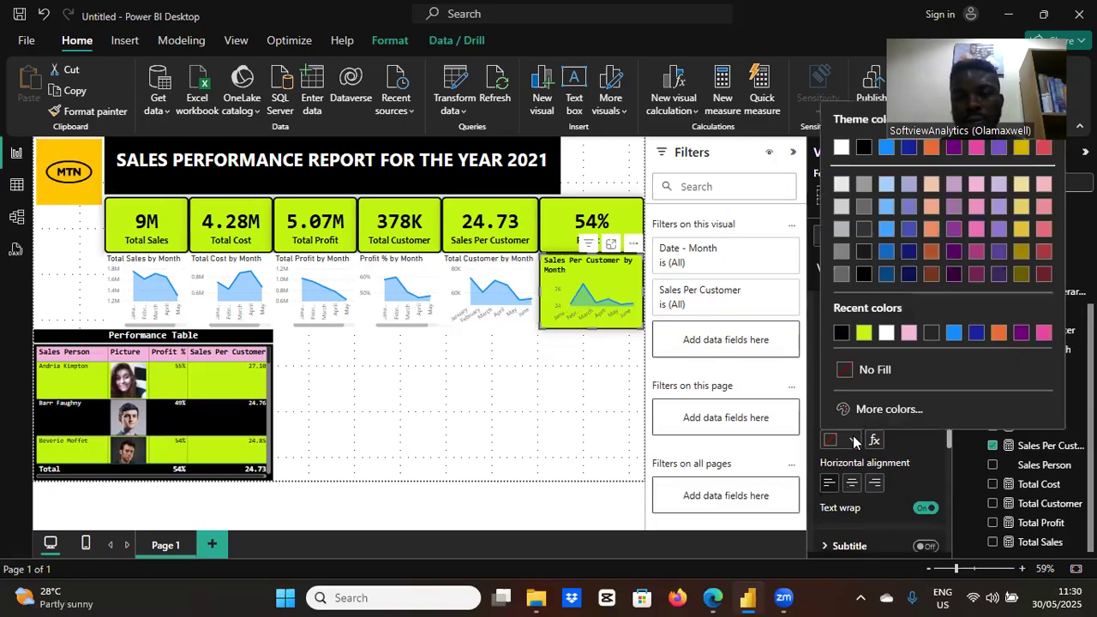
left_click(841, 336)
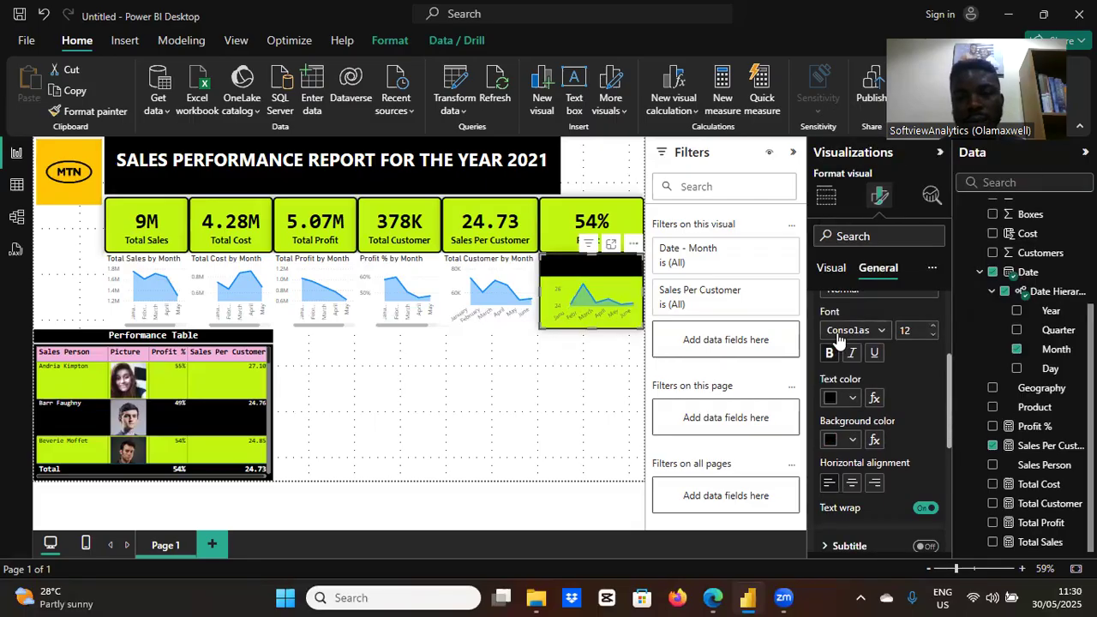
left_click(852, 399)
left_click(883, 330)
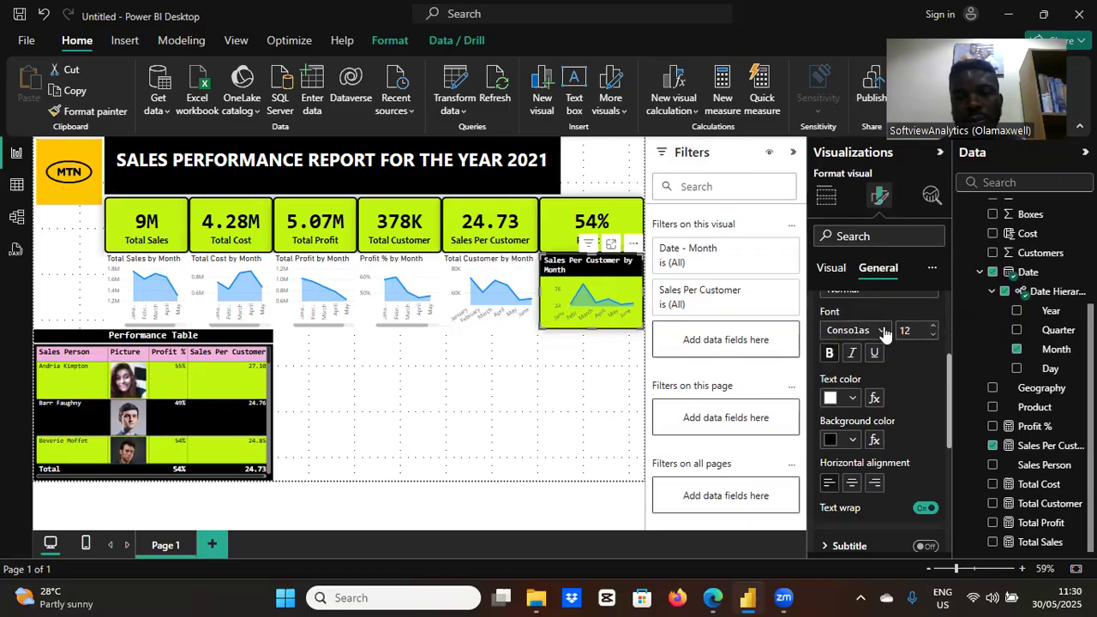
left_click(852, 487)
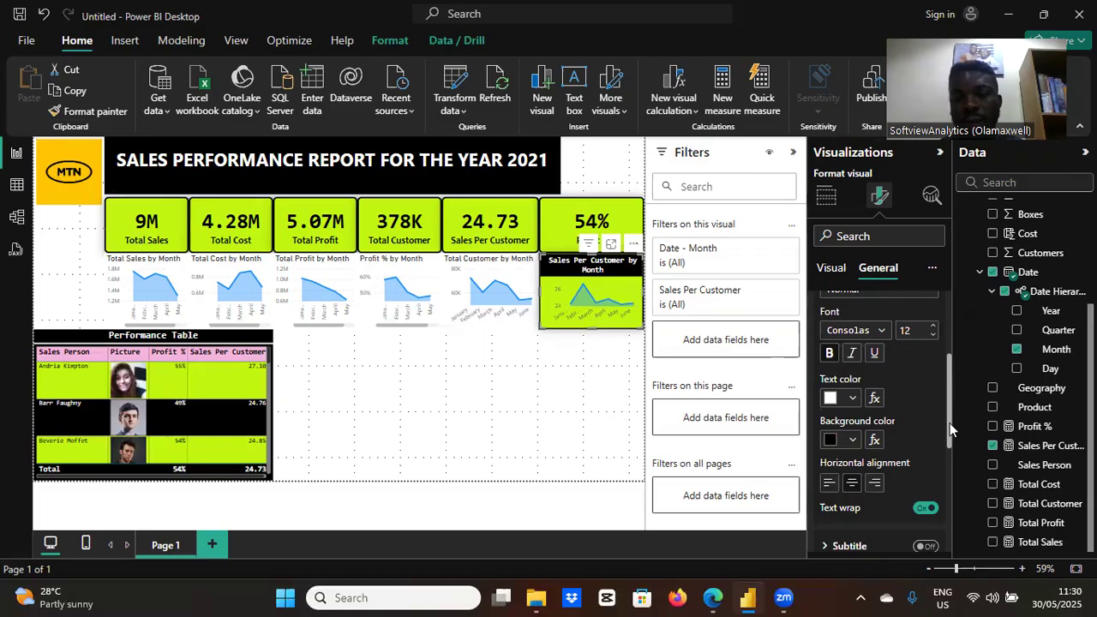
left_click_drag(950, 423, 946, 358)
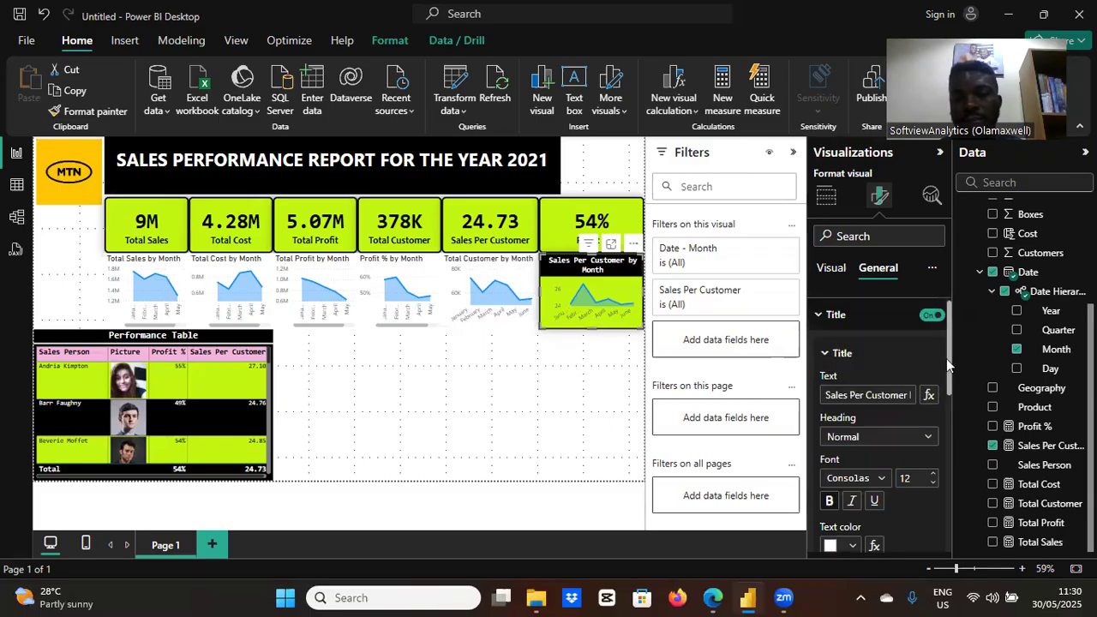
scroll(815, 344, "up", 1)
left_click(817, 342)
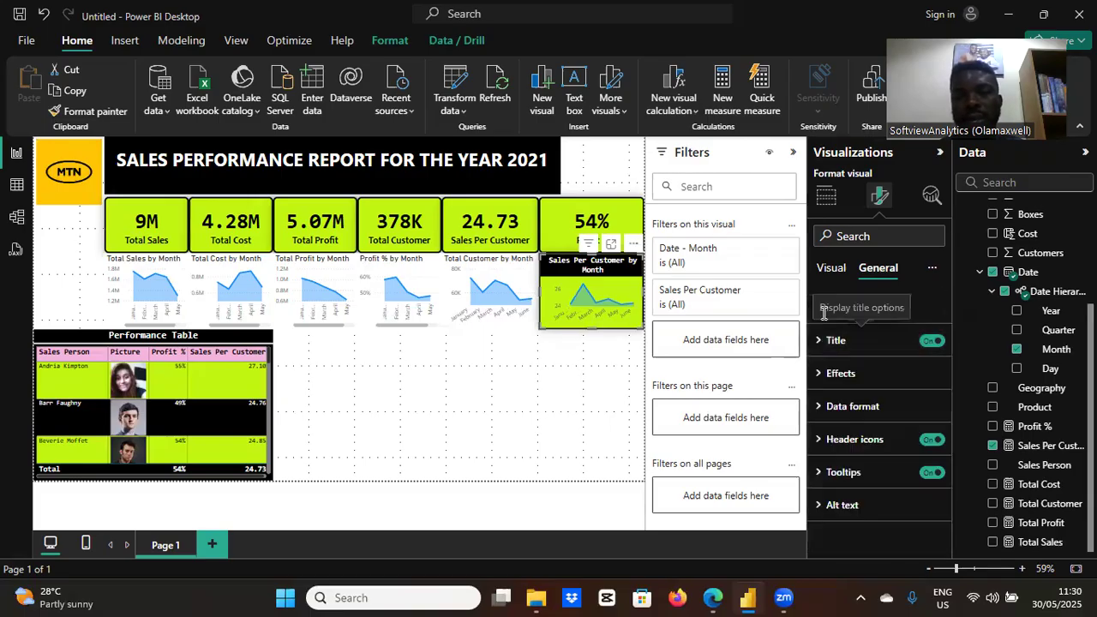
- Change the line color of the Sales Per Customer area chart to black (#000000)
left_click(825, 268)
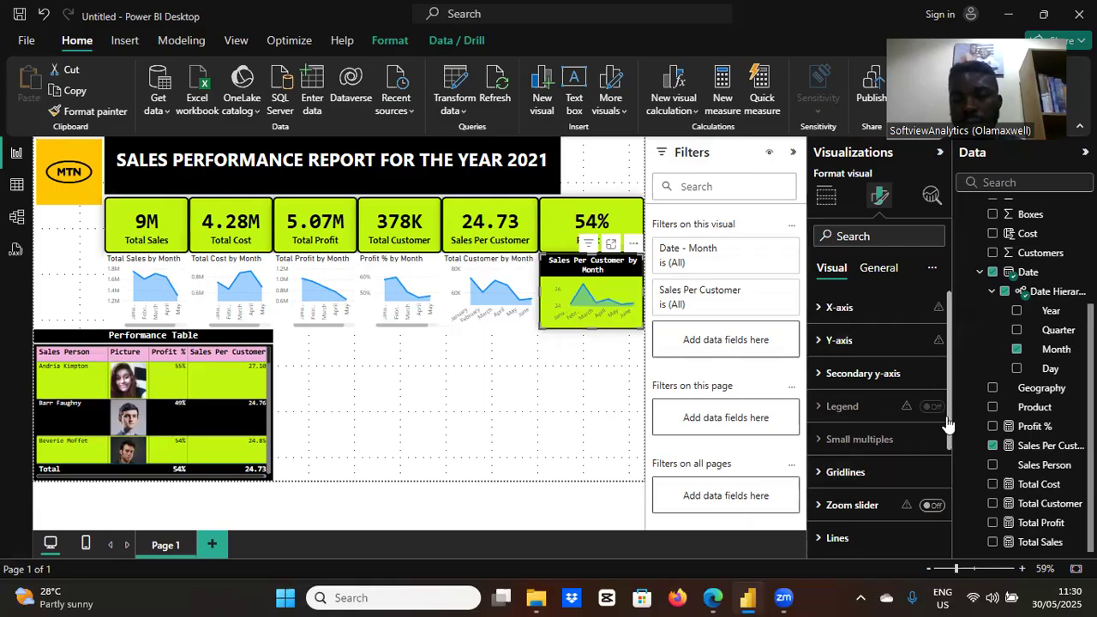
left_click_drag(948, 434, 950, 500)
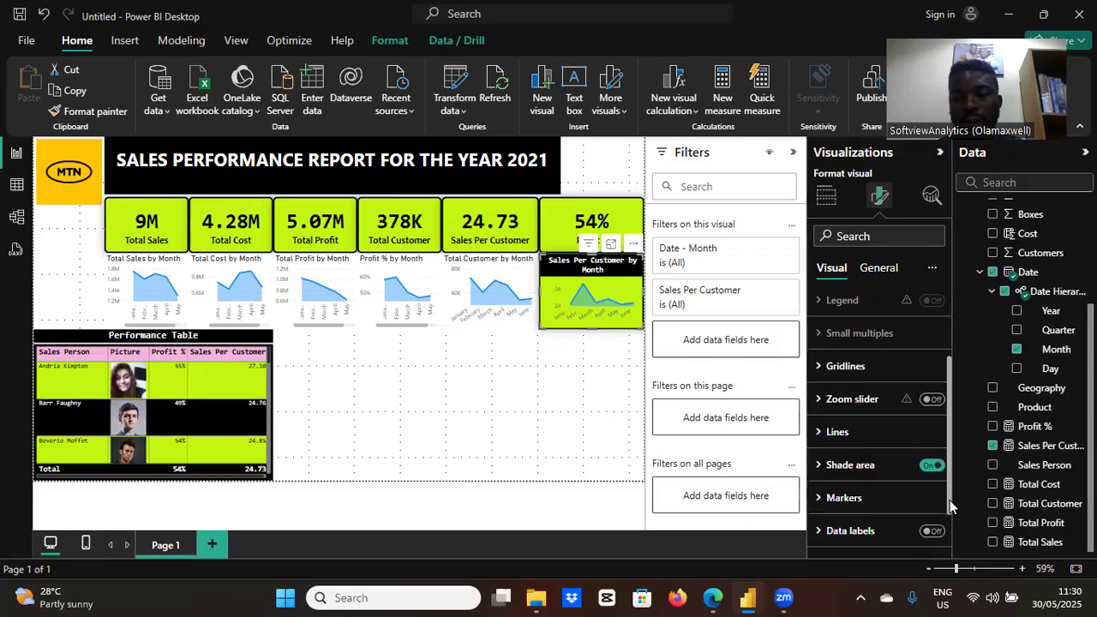
left_click(813, 434)
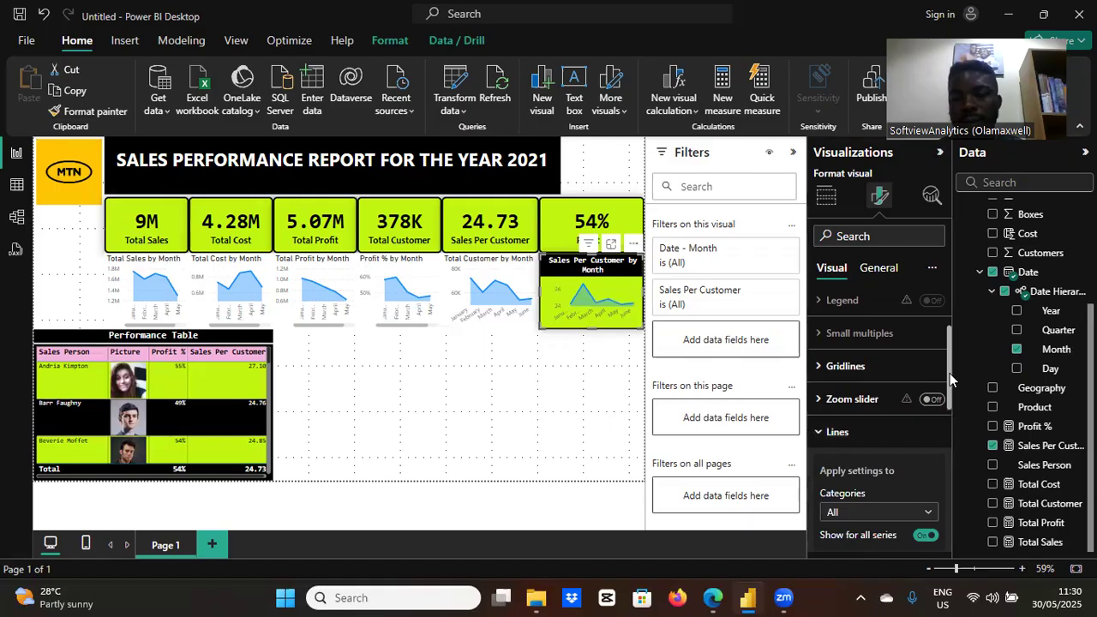
scroll(964, 436, "down", 3)
left_click_drag(964, 466, 953, 429)
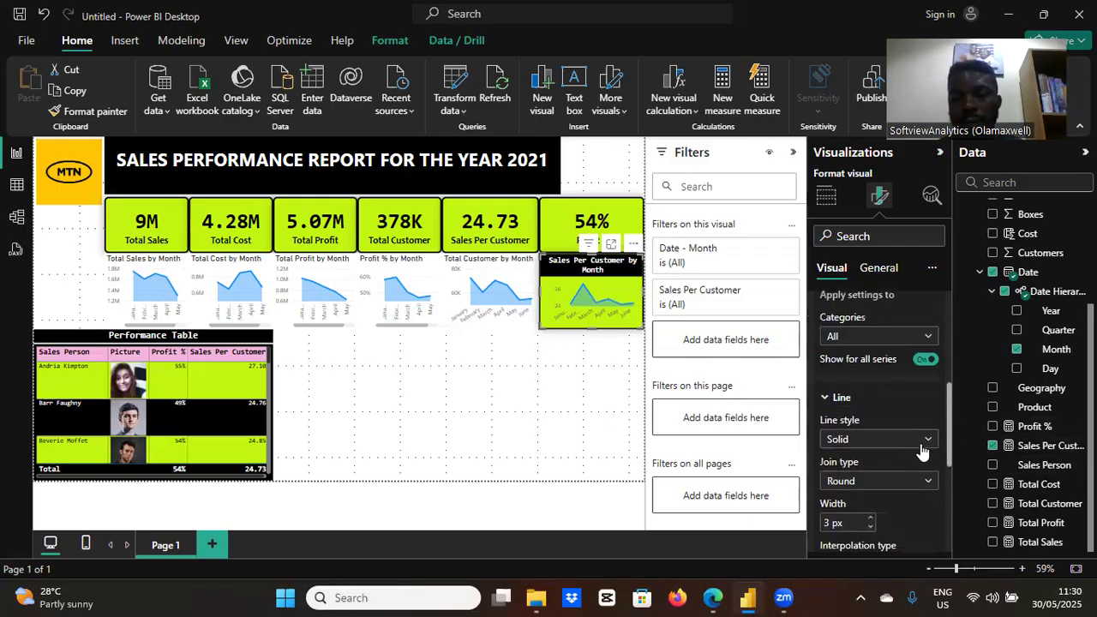
left_click_drag(949, 444, 959, 491)
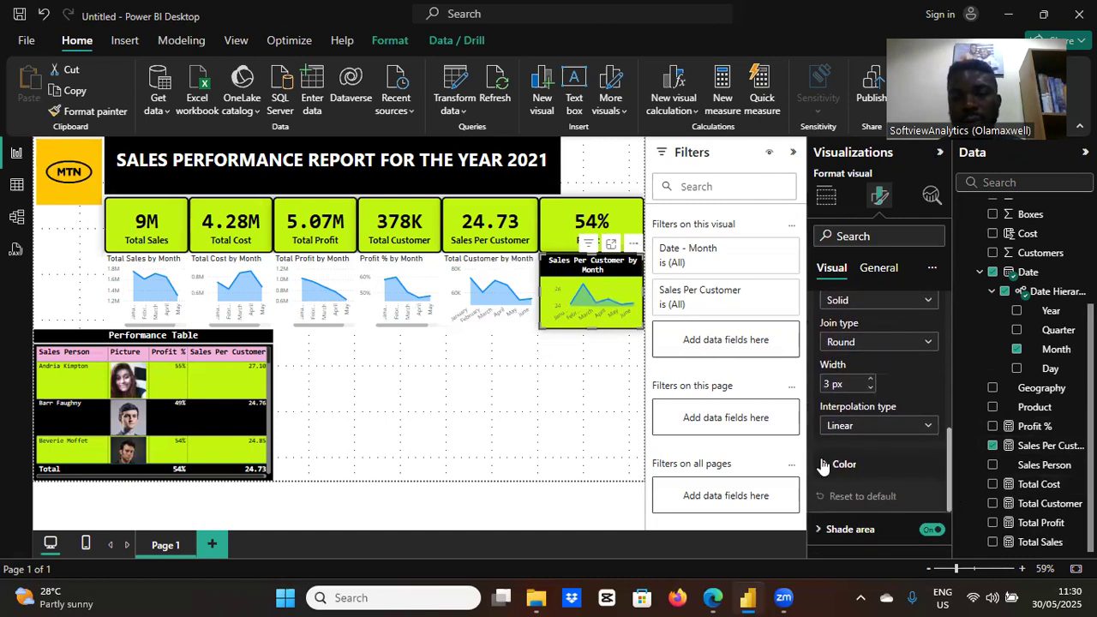
left_click(823, 466)
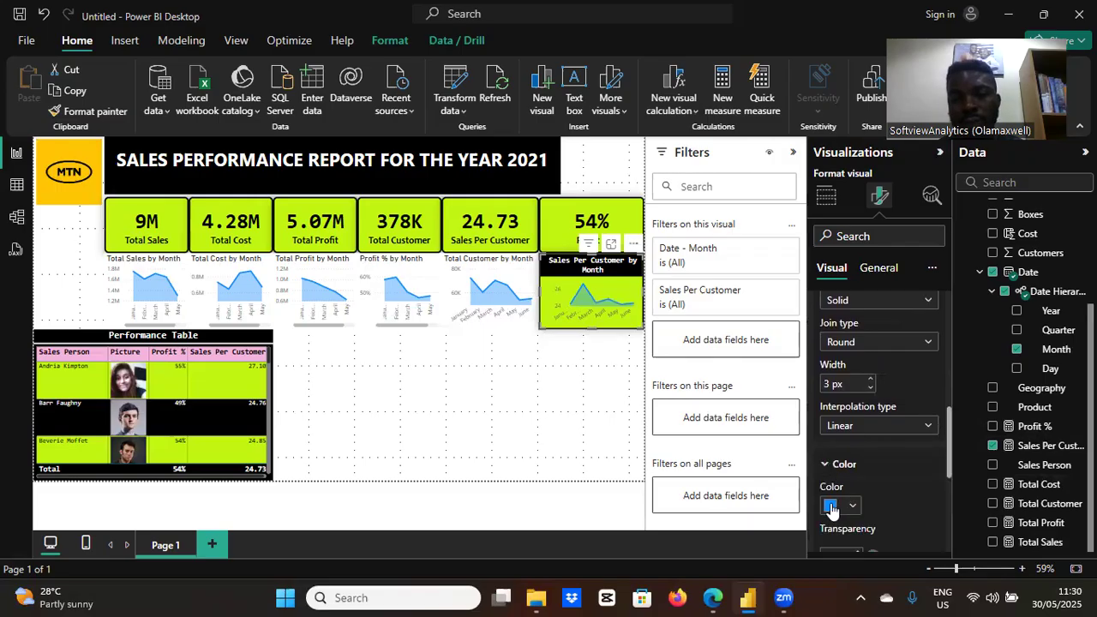
left_click(830, 507)
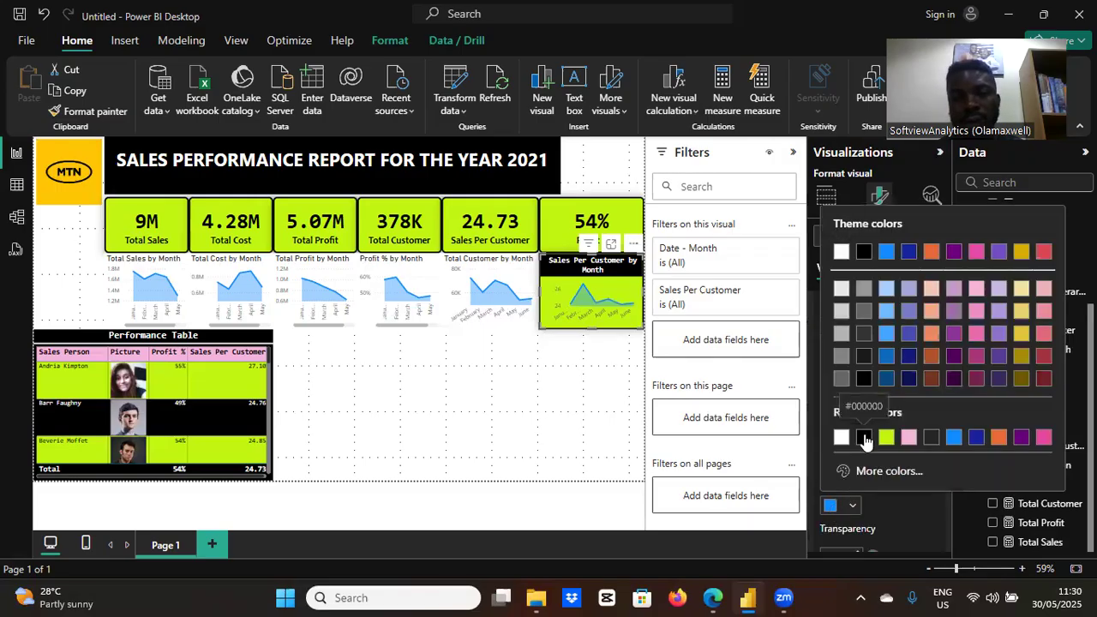
left_click(865, 437)
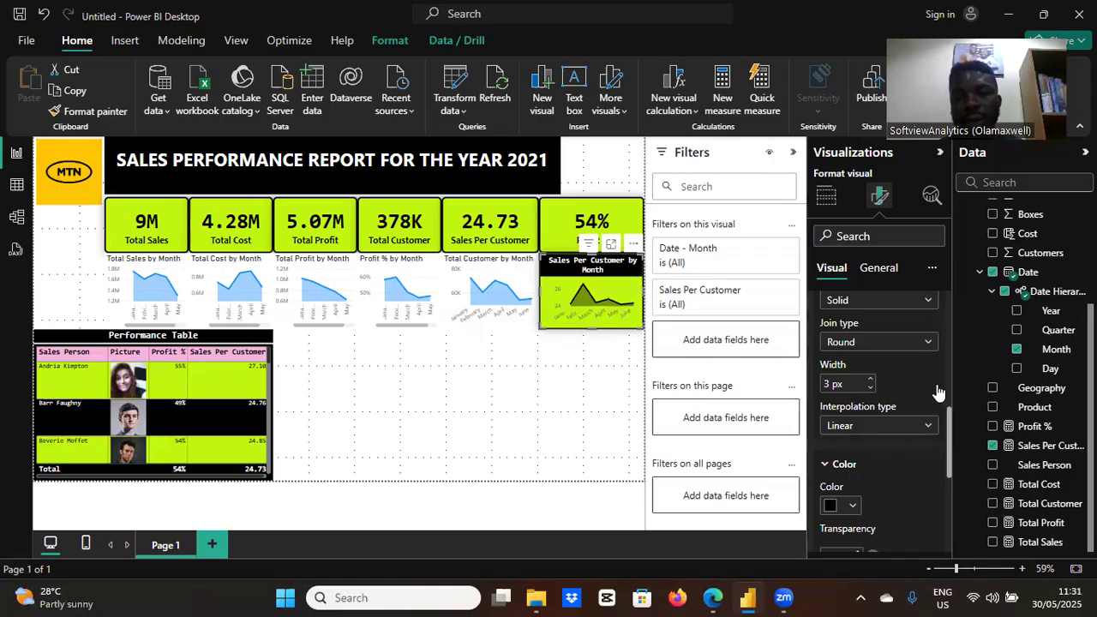
- Set the X-axis values of the Sales Per Customer by Month chart to Consolas font in black
scroll(937, 386, "up", 3)
scroll(934, 343, "up", 3)
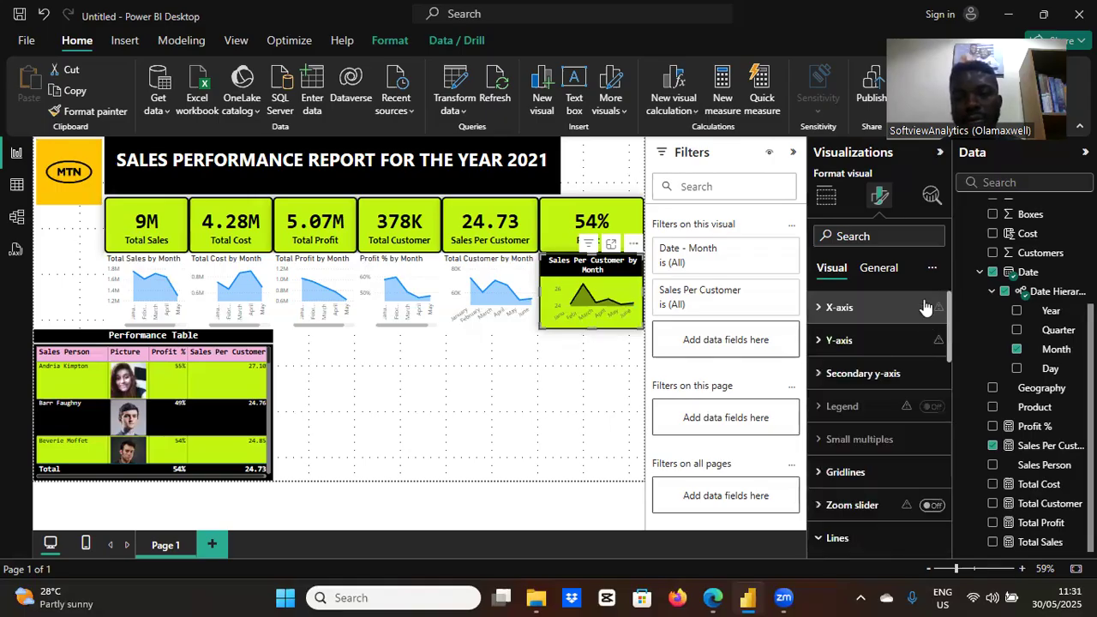
left_click(819, 308)
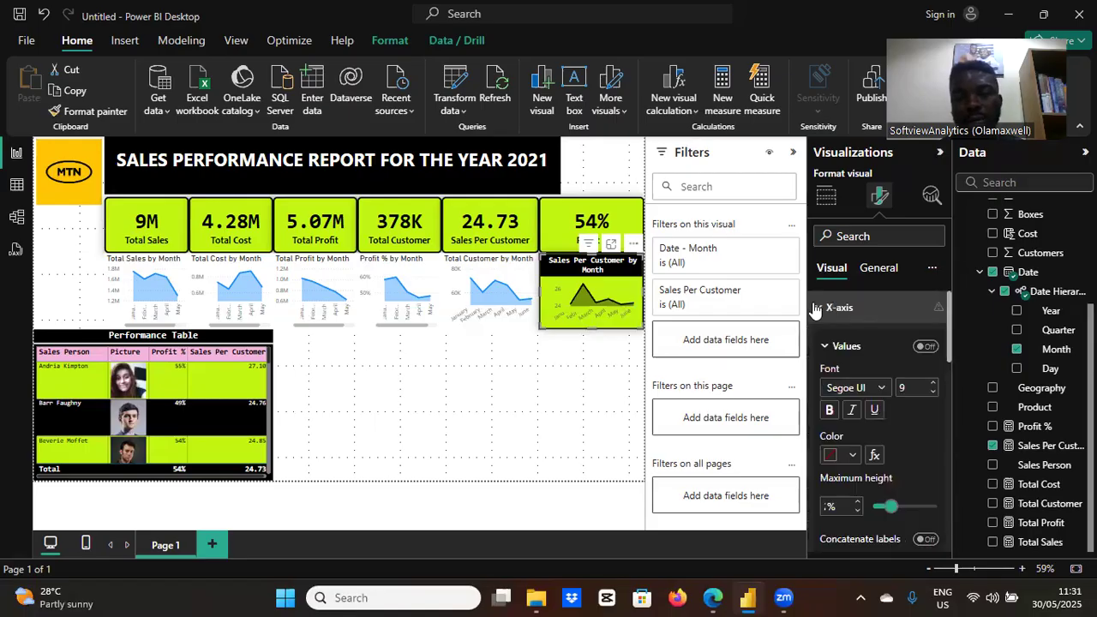
left_click(883, 389)
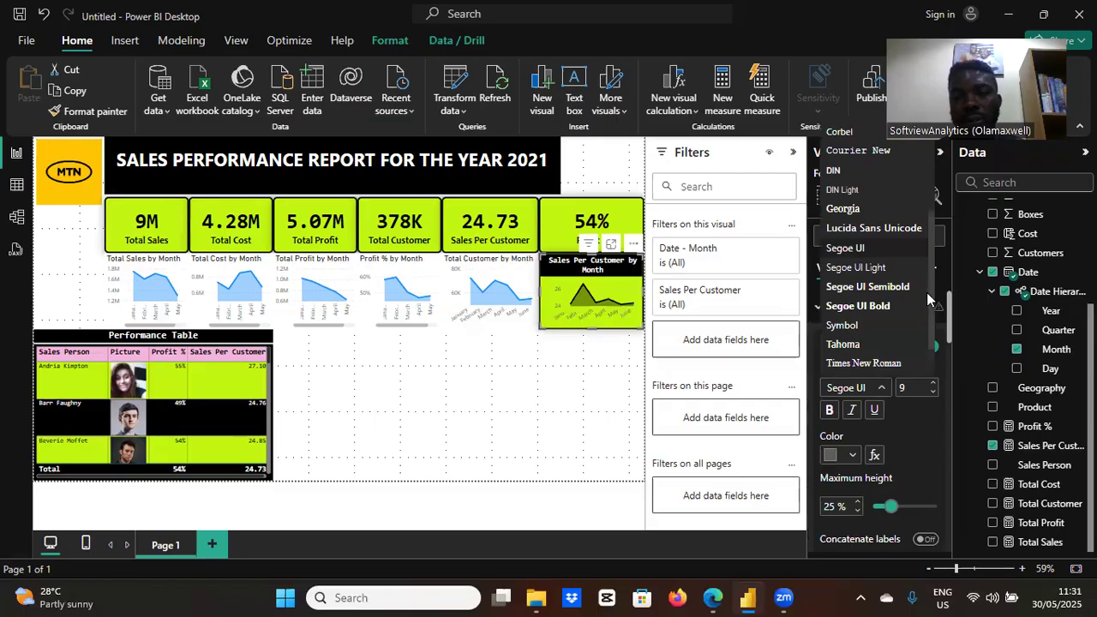
scroll(930, 279, "up", 1)
scroll(929, 264, "up", 2)
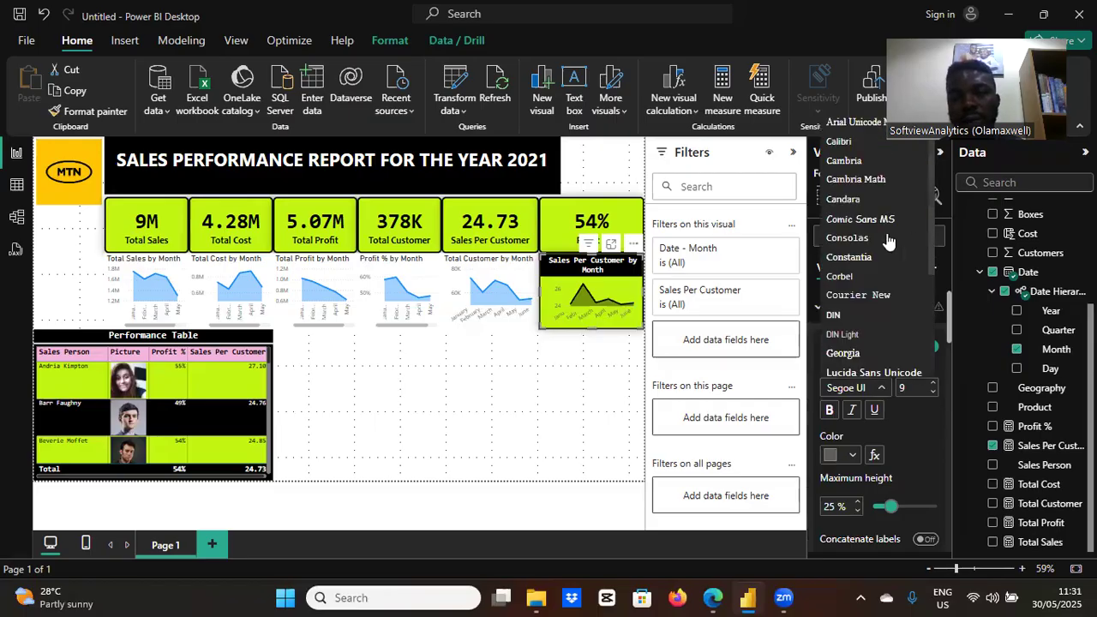
left_click(889, 234)
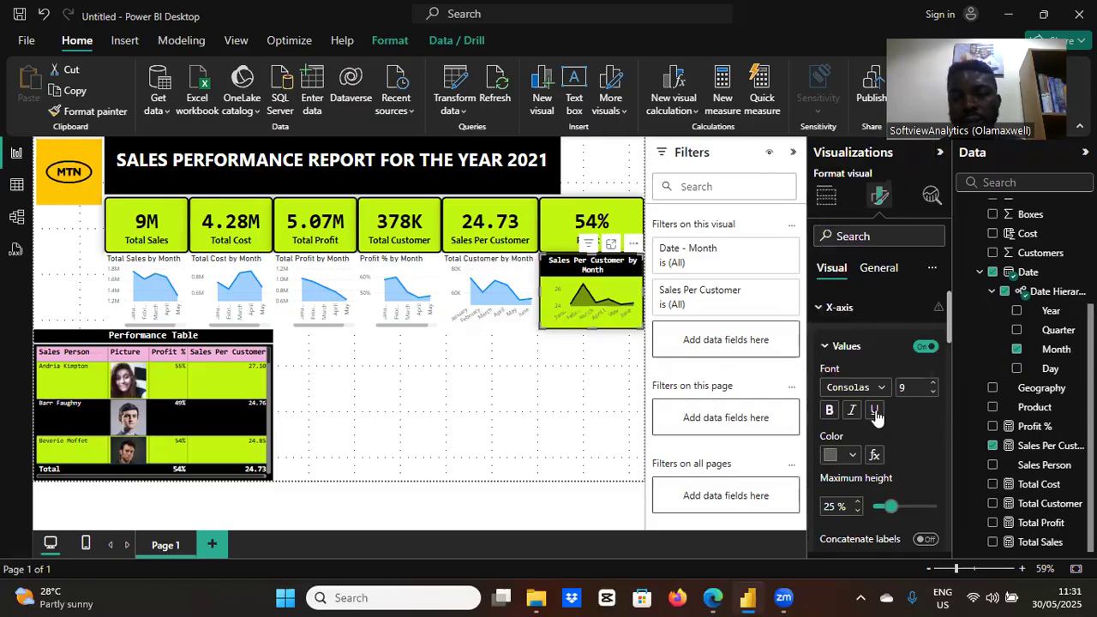
left_click(840, 454)
left_click(842, 388)
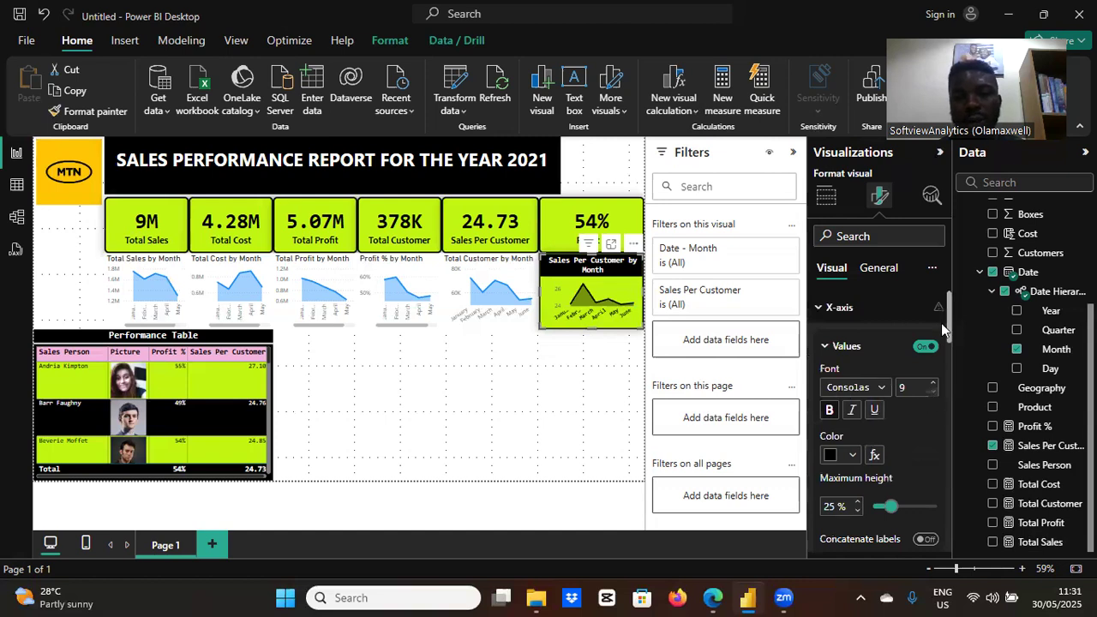
left_click(819, 311)
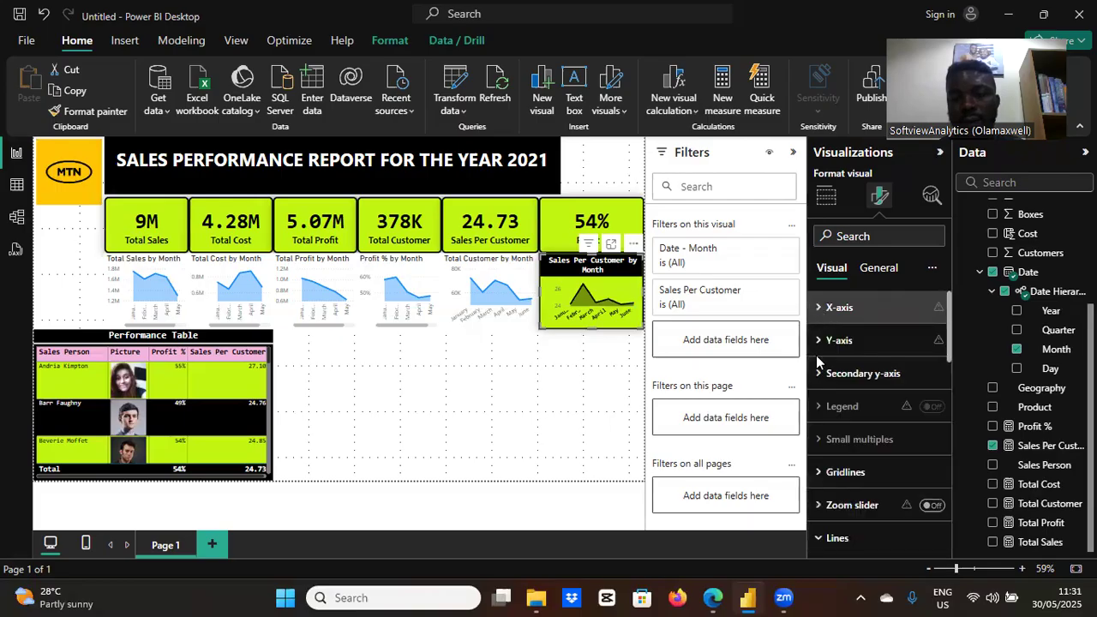
- Set the Y-axis values of the Sales Per Customer by Month chart to Consolas font in black
left_click(819, 341)
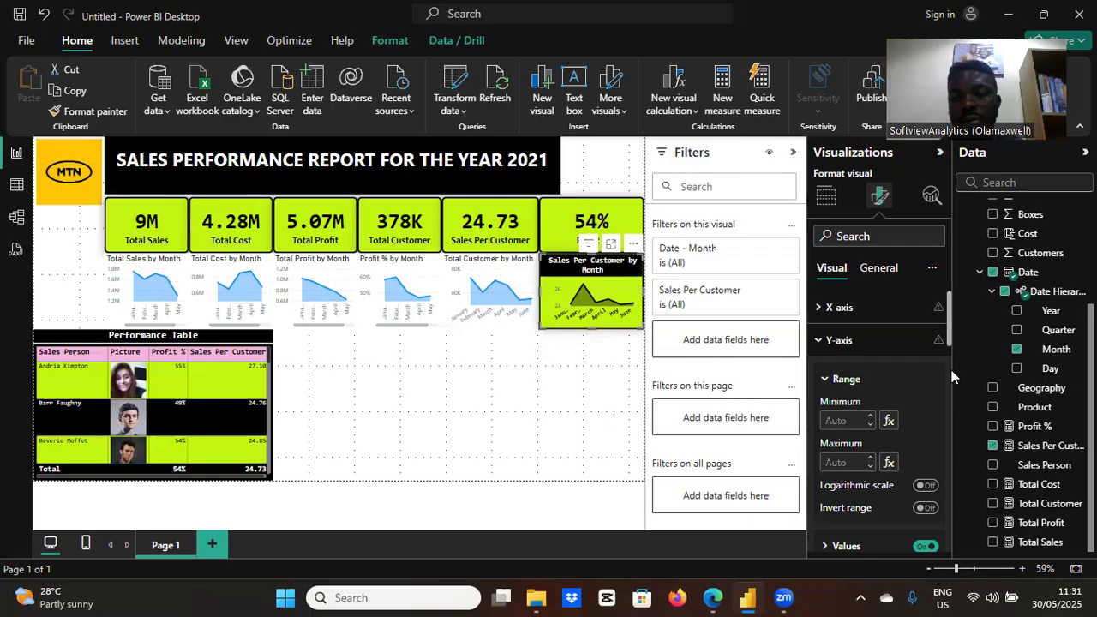
scroll(953, 372, "down", 3)
scroll(953, 371, "up", 1)
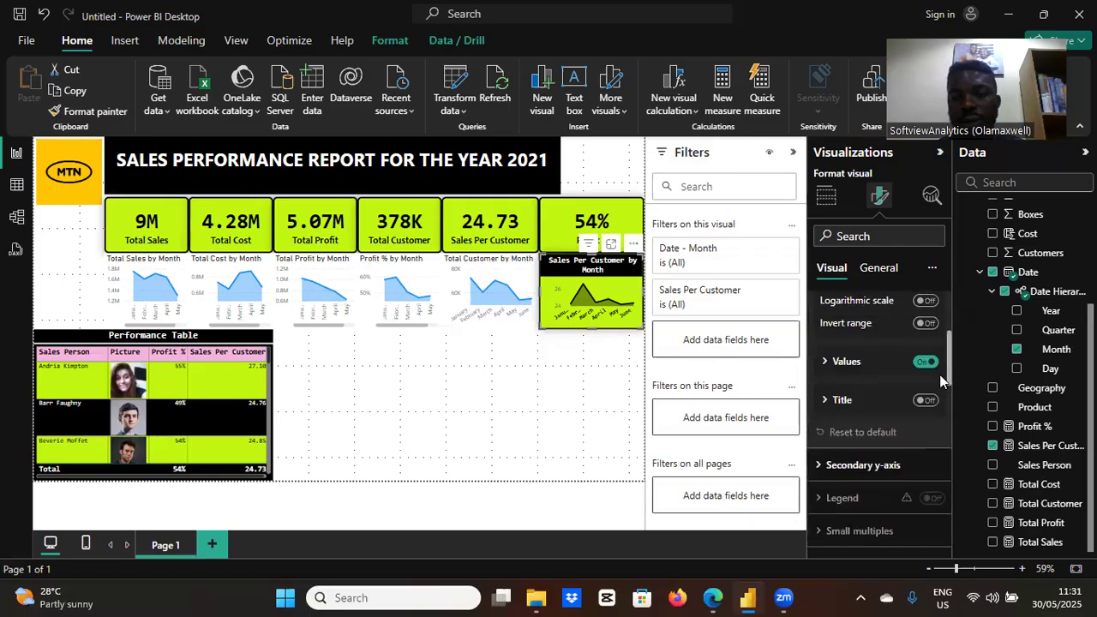
left_click(827, 363)
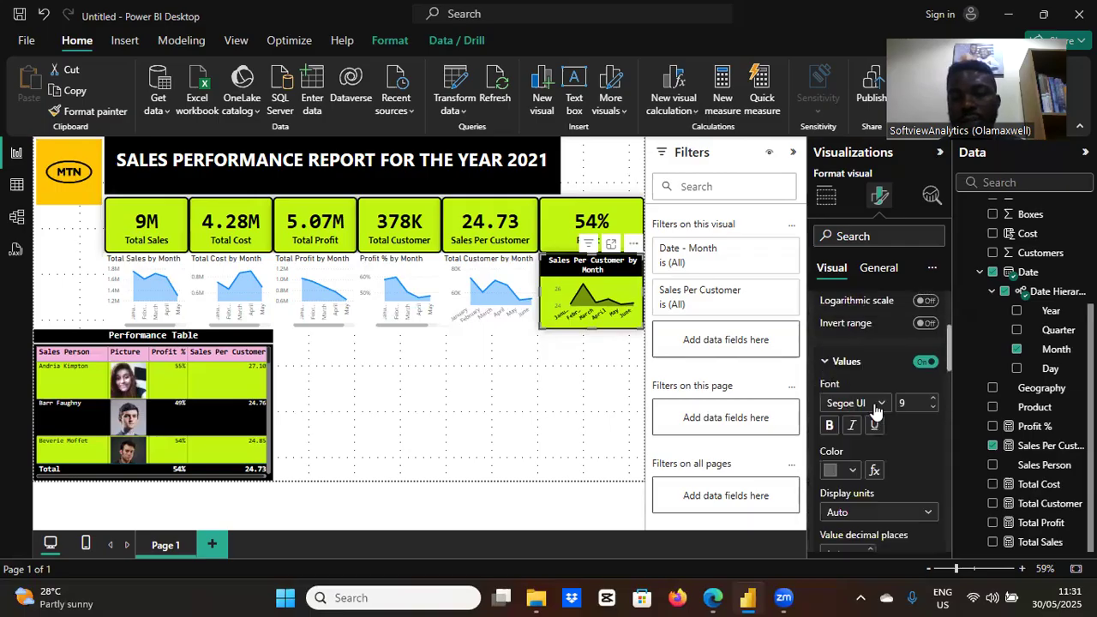
left_click(882, 404)
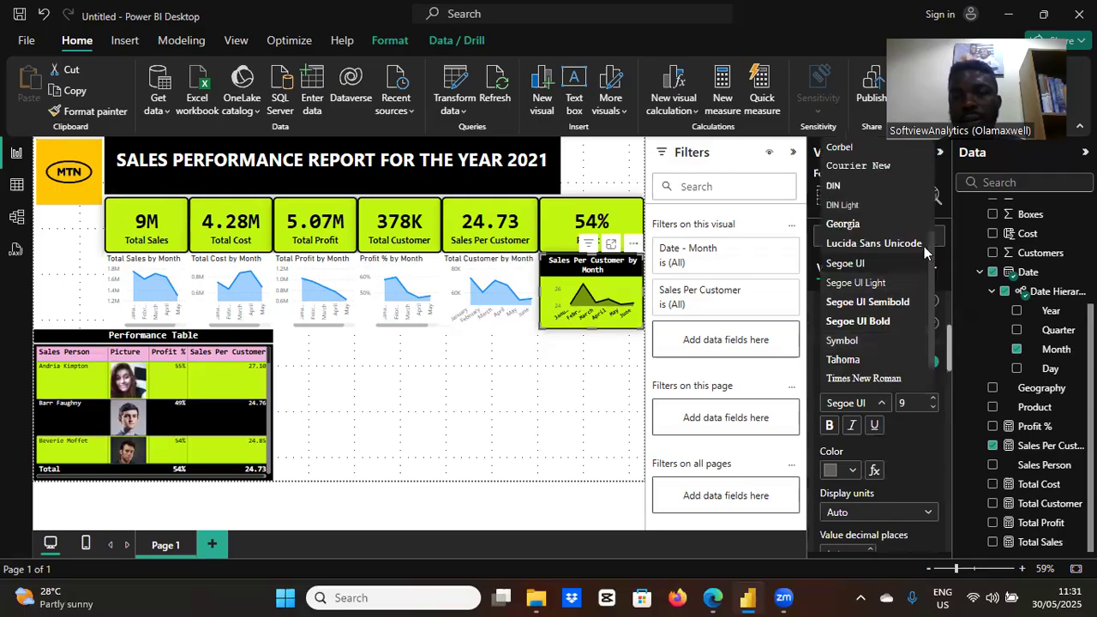
scroll(922, 233, "up", 3)
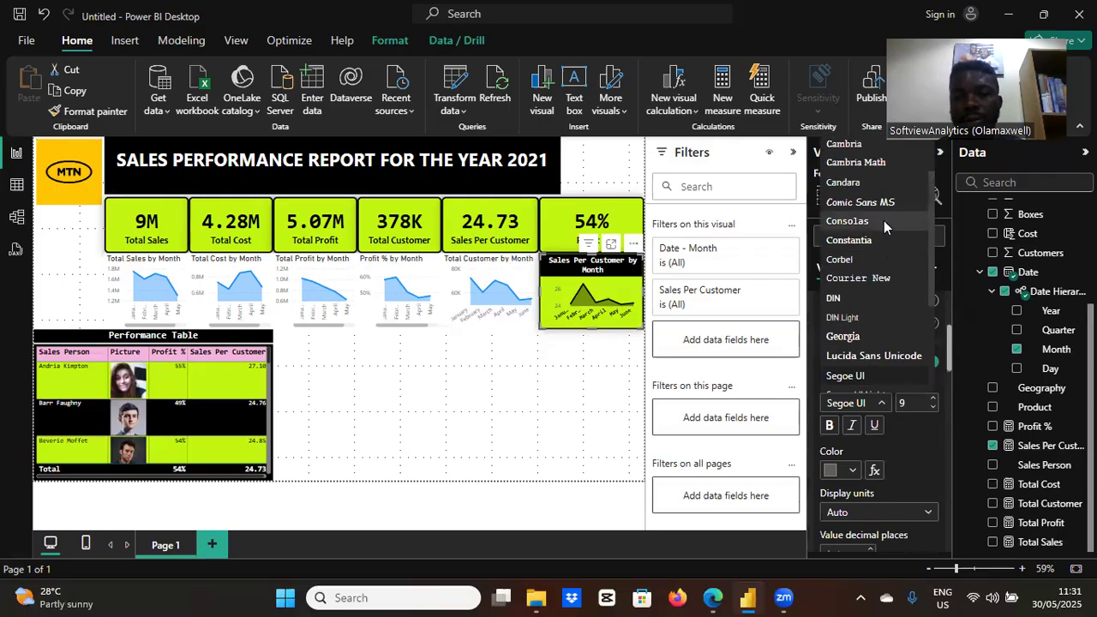
left_click(884, 220)
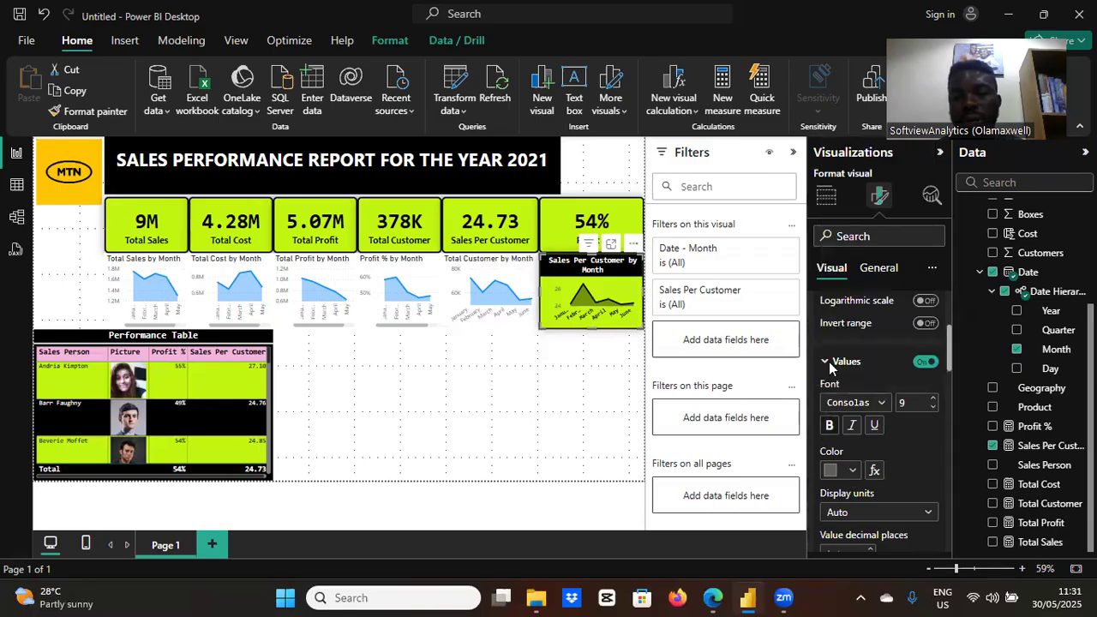
left_click(845, 471)
left_click(842, 404)
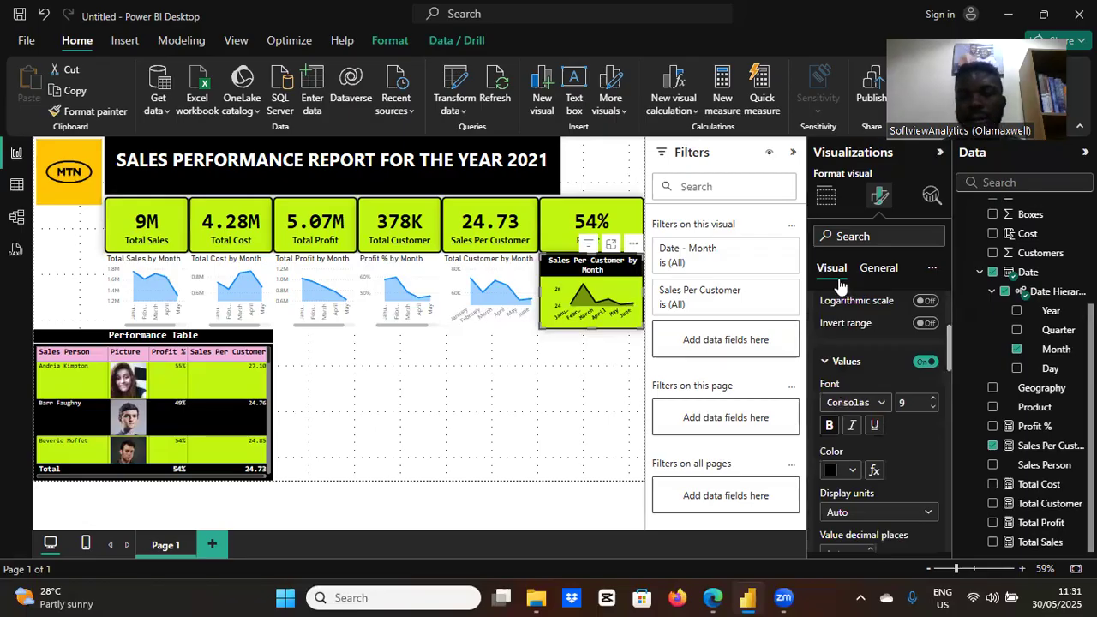
left_click_drag(950, 345, 949, 308)
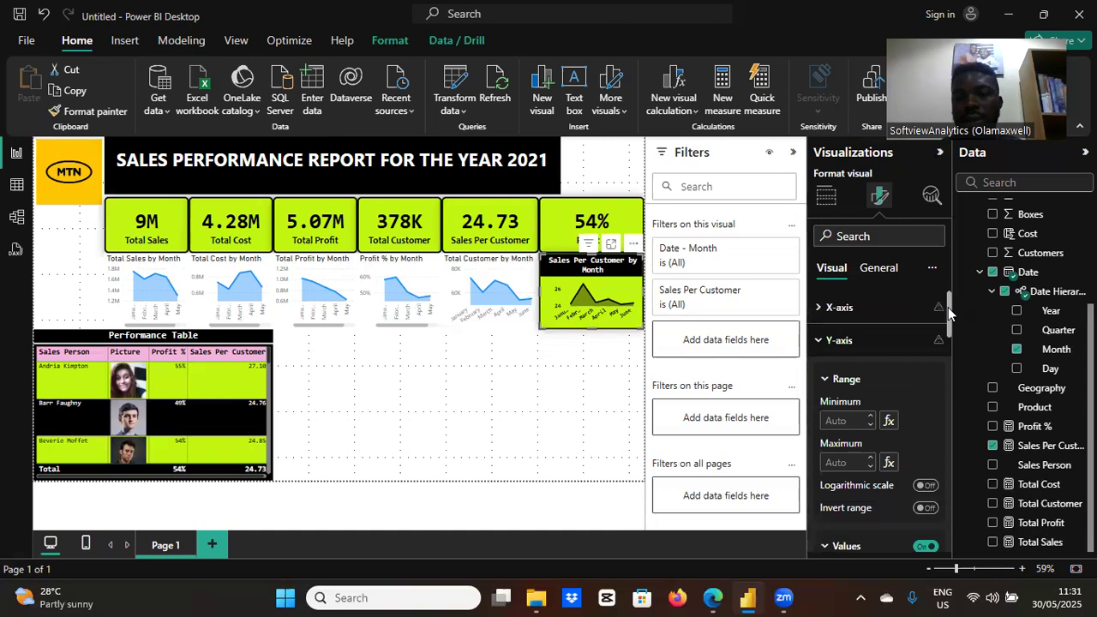
left_click(820, 342)
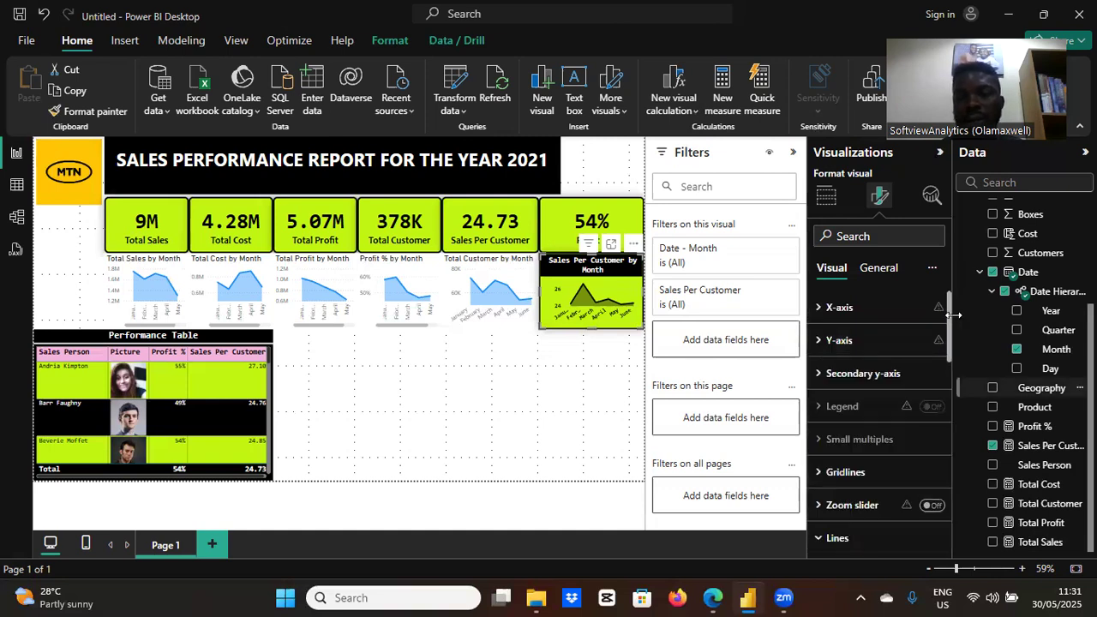
- Copy the Sales Per Customer chart's formatting onto the Total Customer by Month chart and set its line color to black
left_click_drag(950, 322, 949, 375)
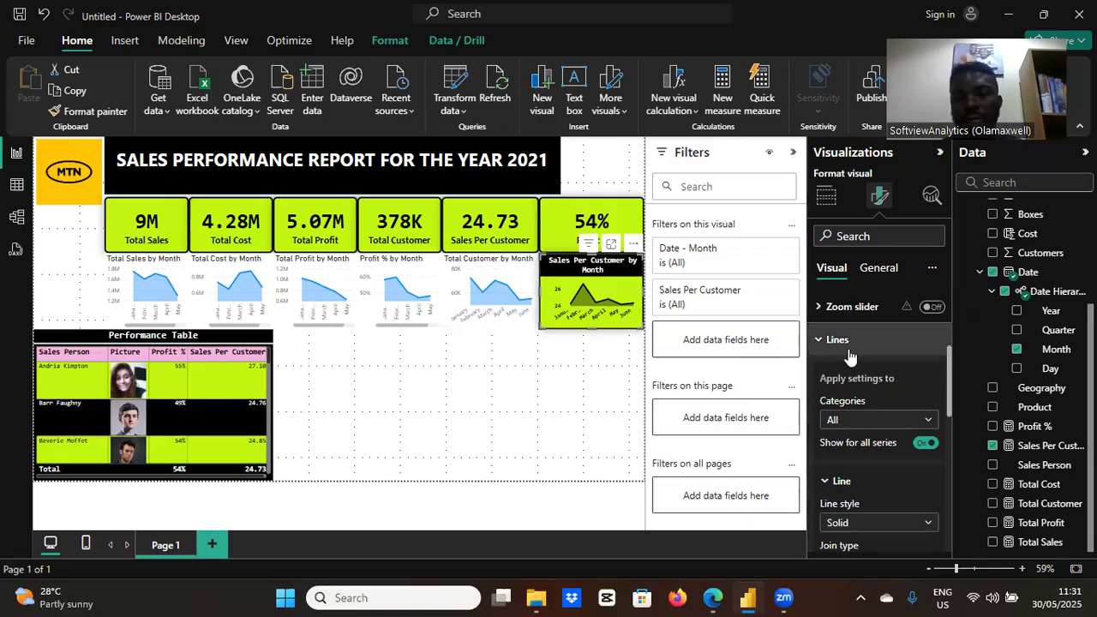
left_click(838, 343)
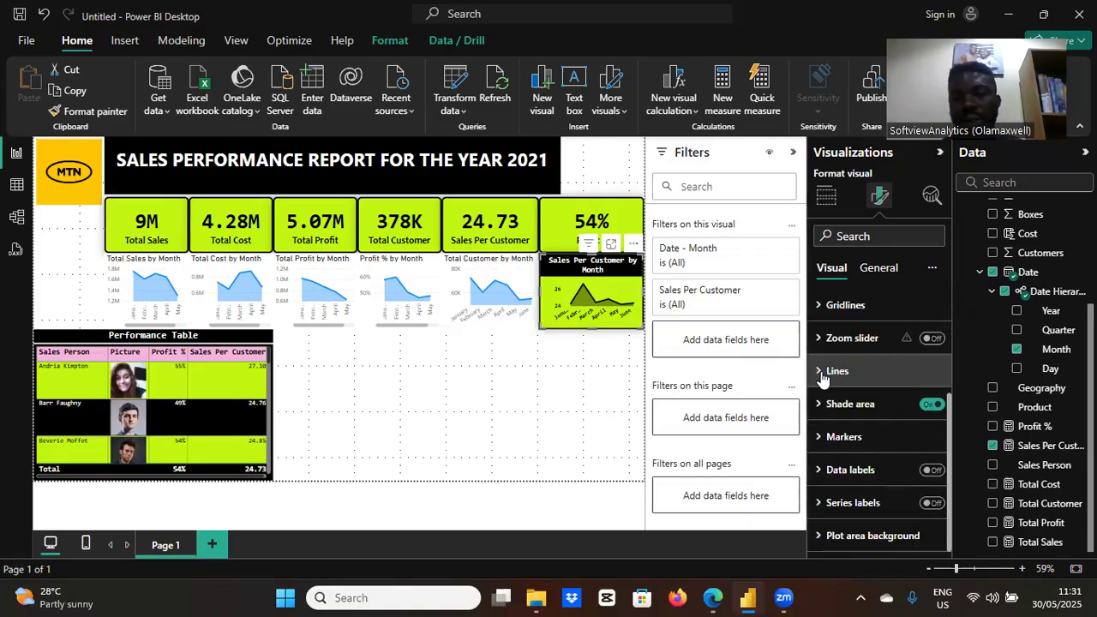
left_click(820, 375)
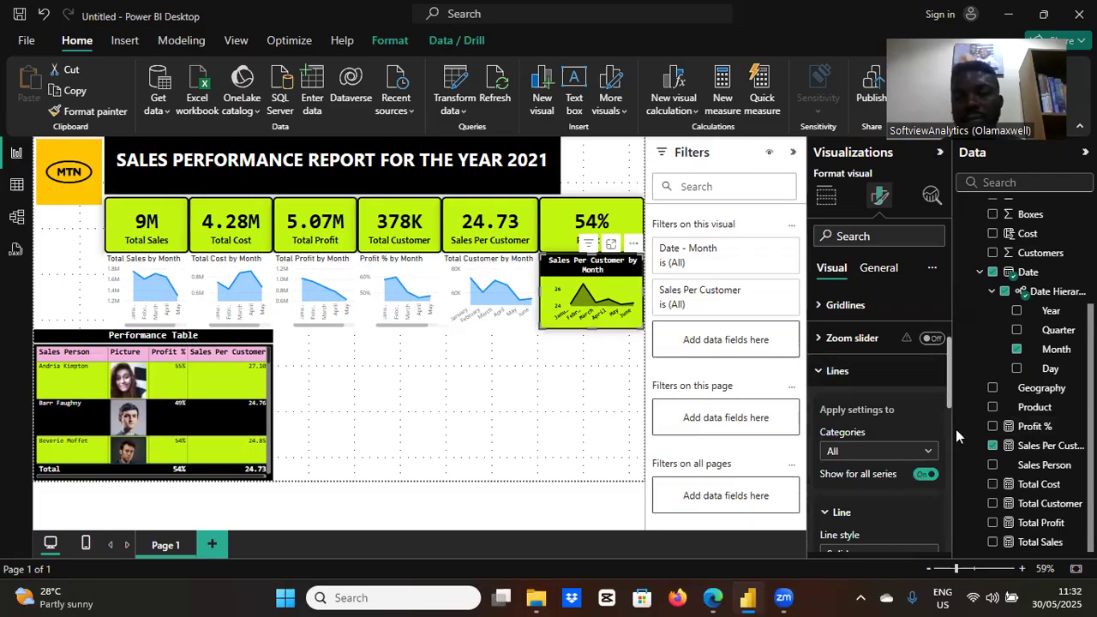
scroll(957, 433, "down", 3)
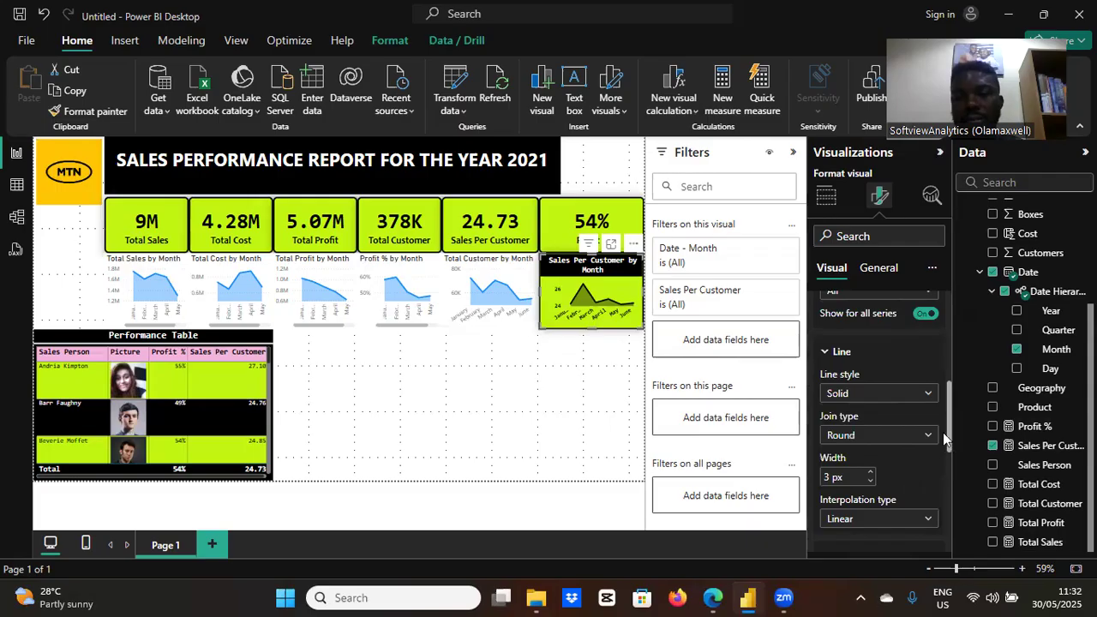
scroll(946, 459, "down", 2)
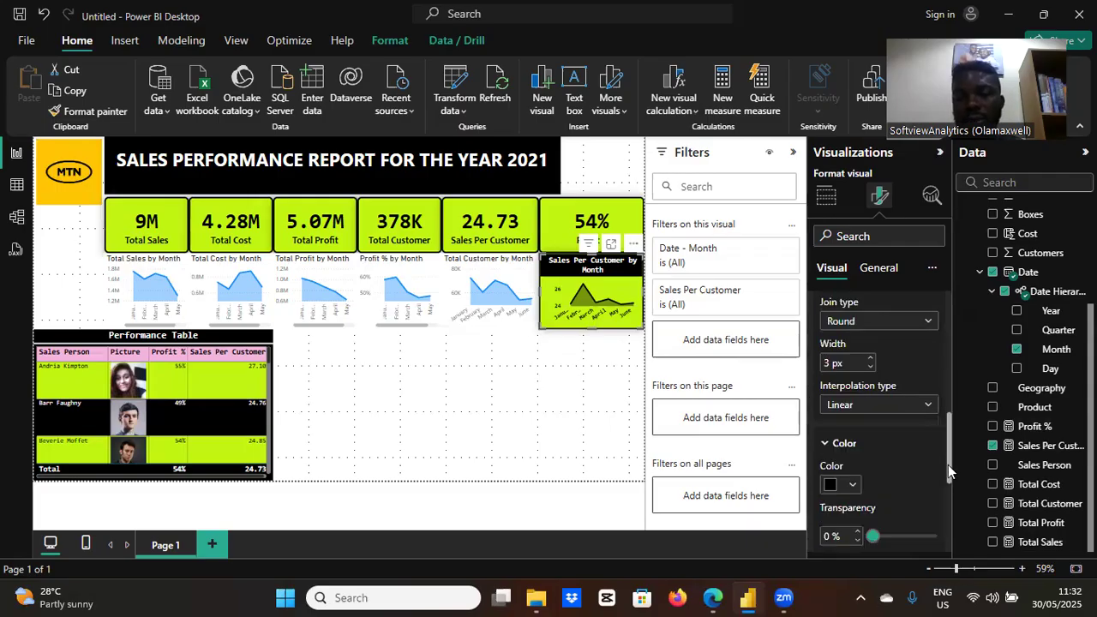
scroll(948, 465, "down", 1)
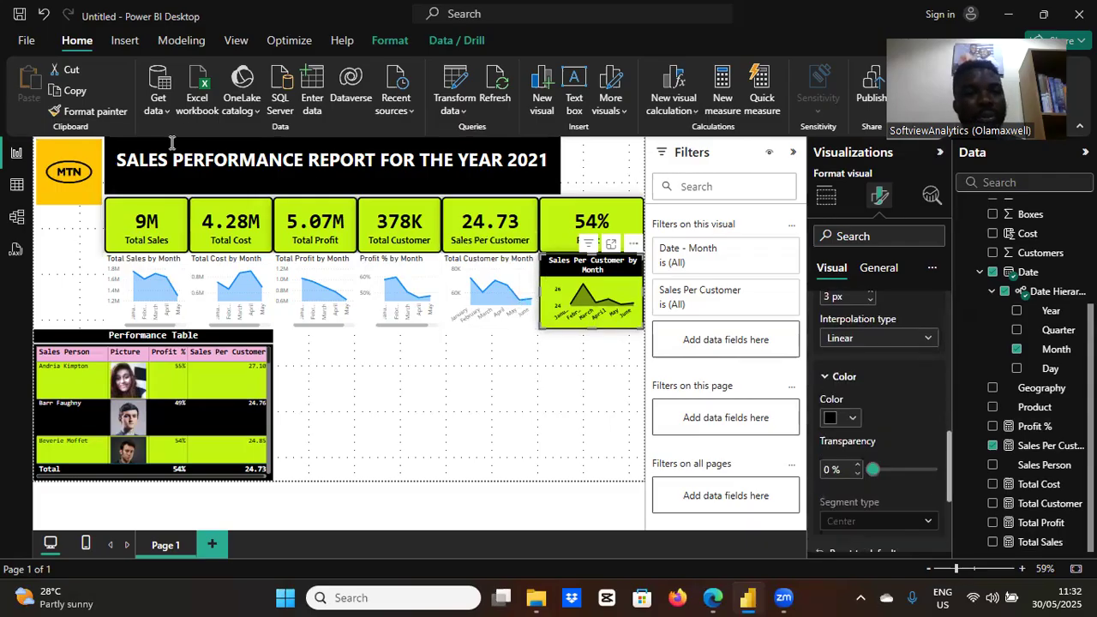
left_click(94, 111)
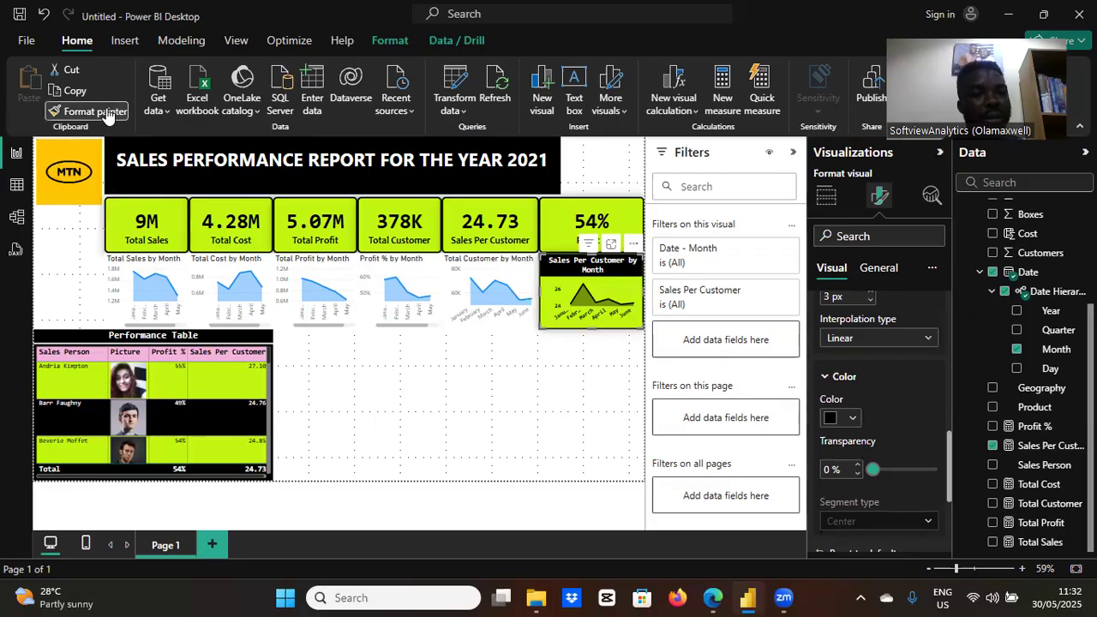
left_click(488, 269)
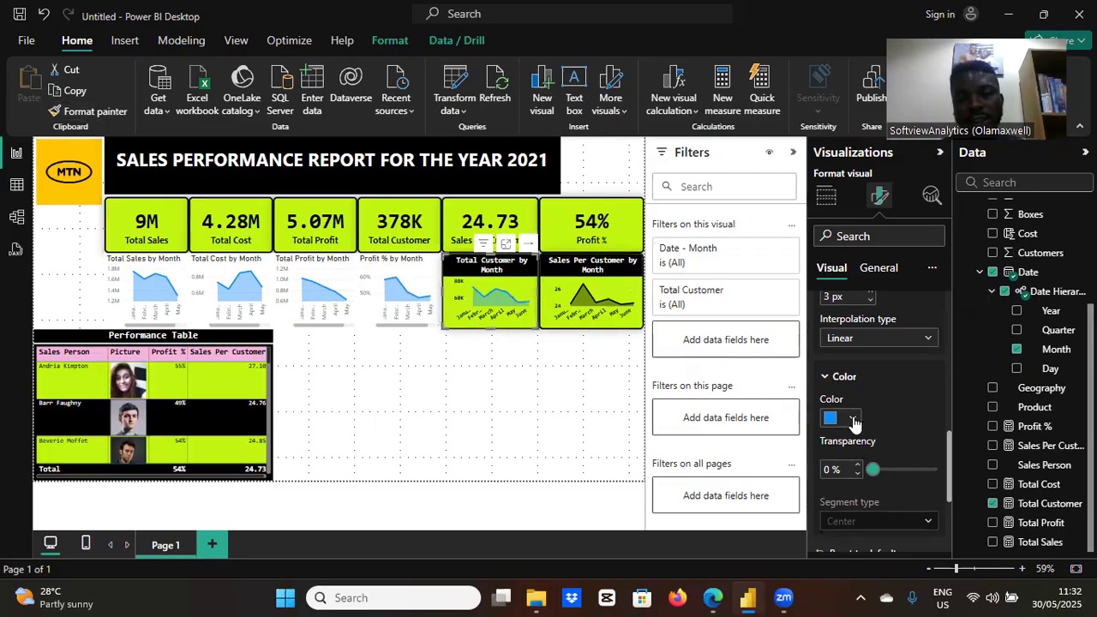
left_click(854, 420)
left_click(836, 347)
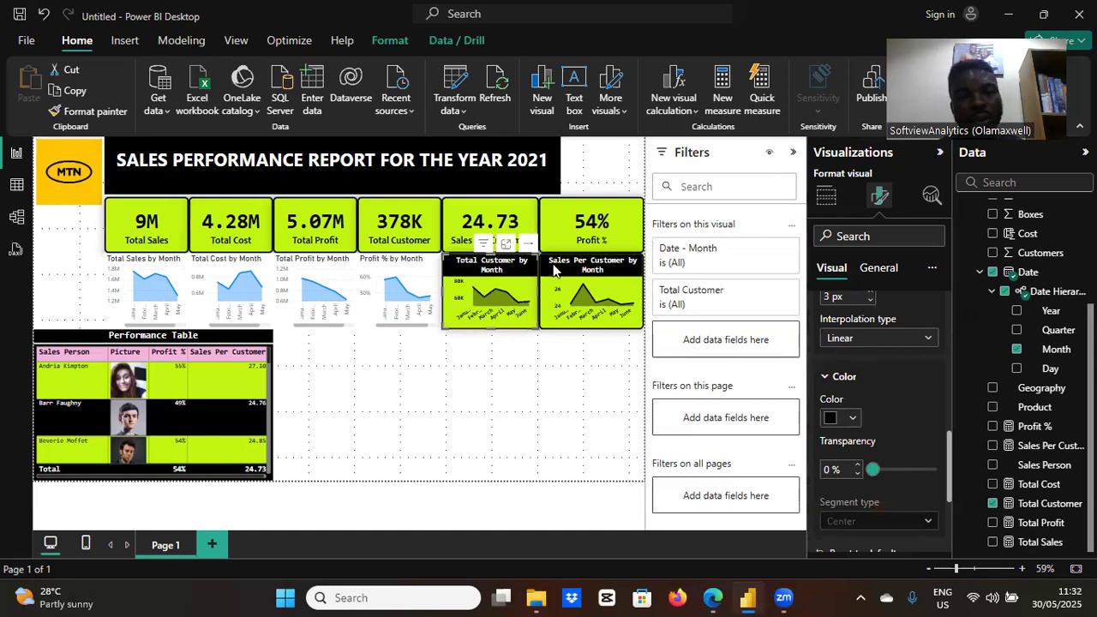
- Apply the Total Customer chart's formatting to the Profit % by Month chart and make its line black
left_click(95, 111)
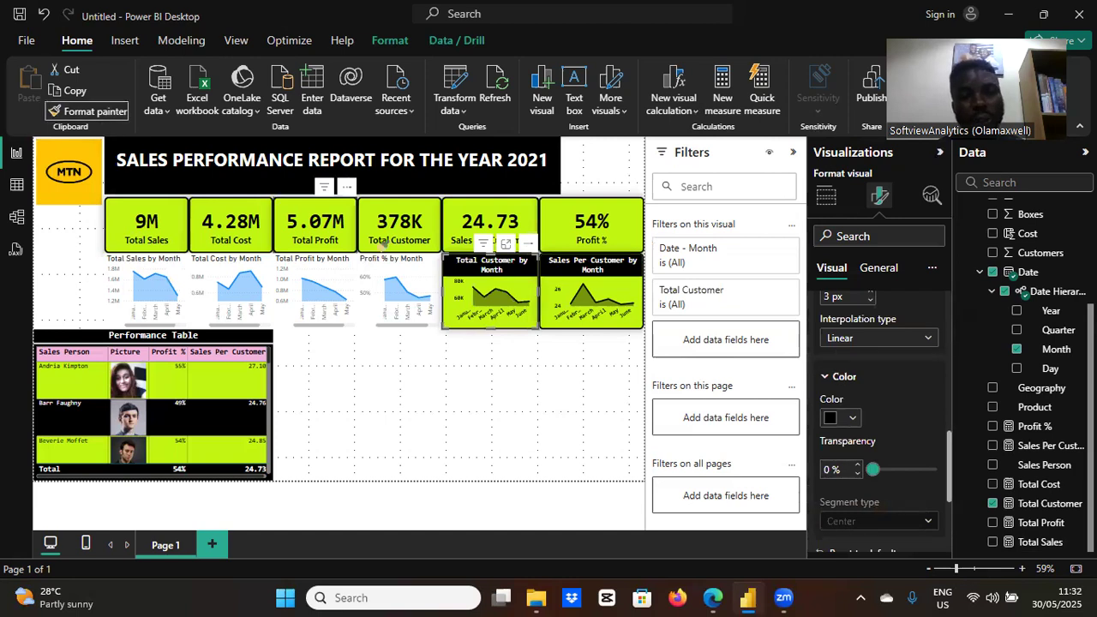
left_click(416, 274)
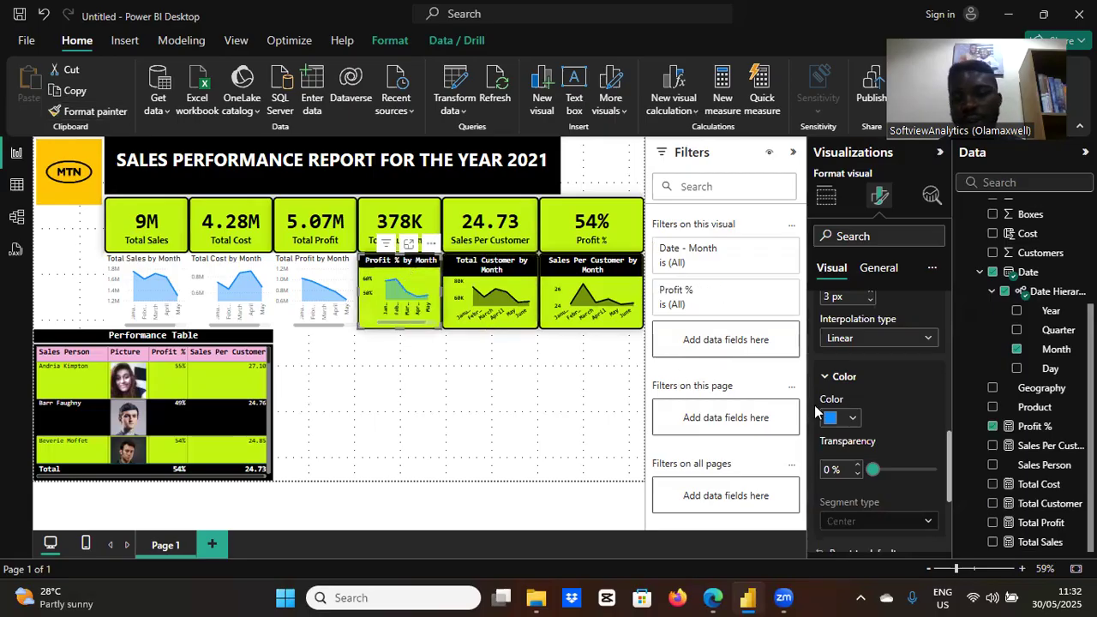
left_click(844, 419)
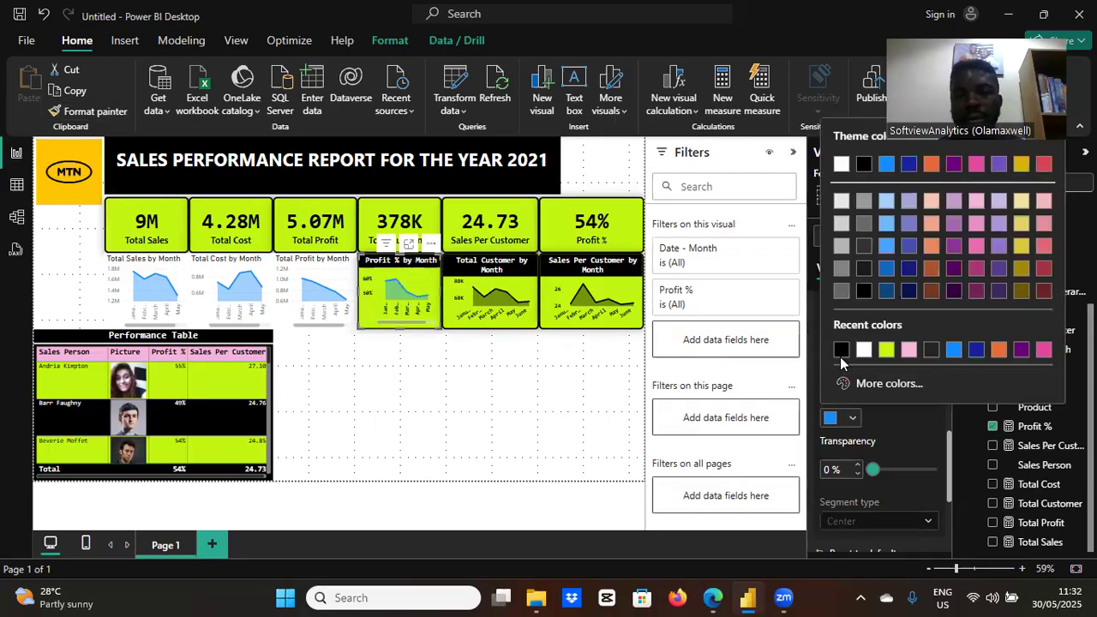
left_click(841, 351)
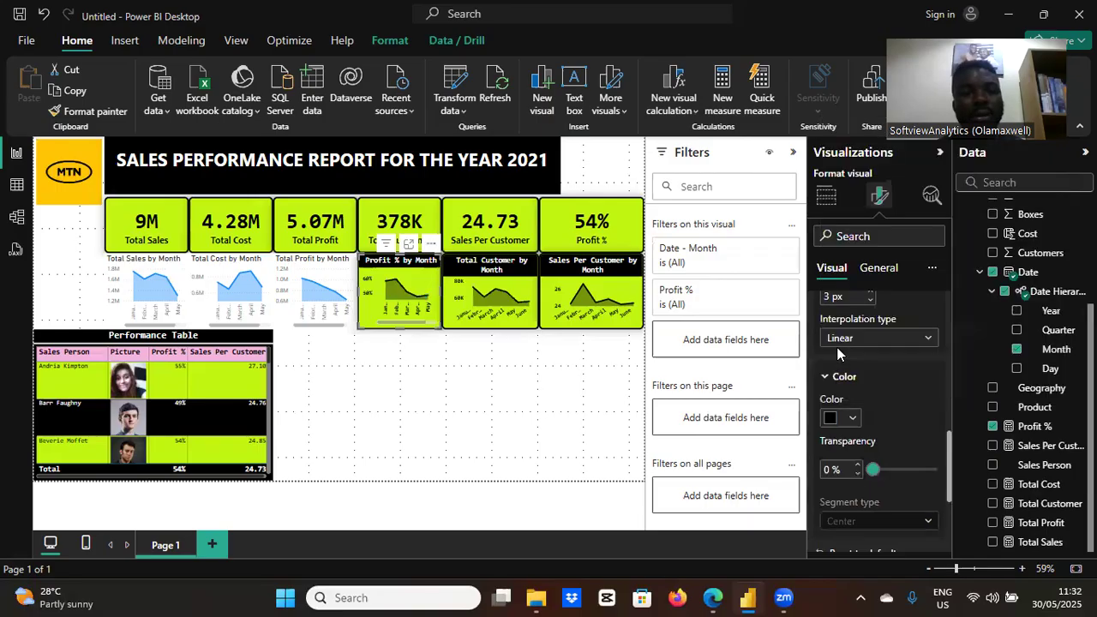
- Copy the Profit % chart's formatting onto the Total Profit by Month chart and change its line color to black
left_click(89, 113)
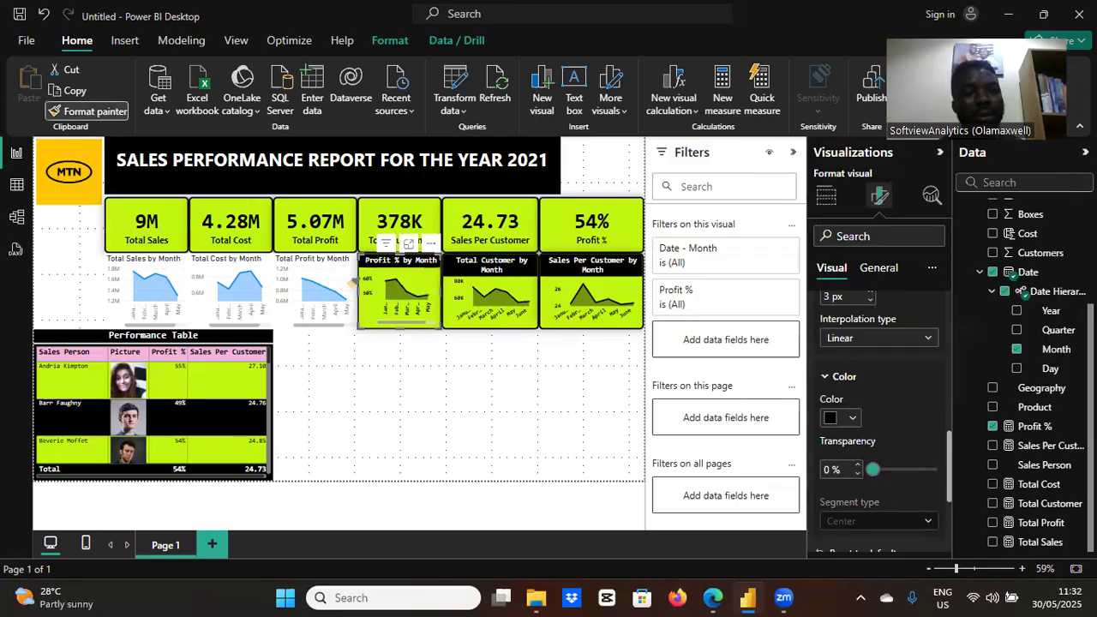
left_click(332, 271)
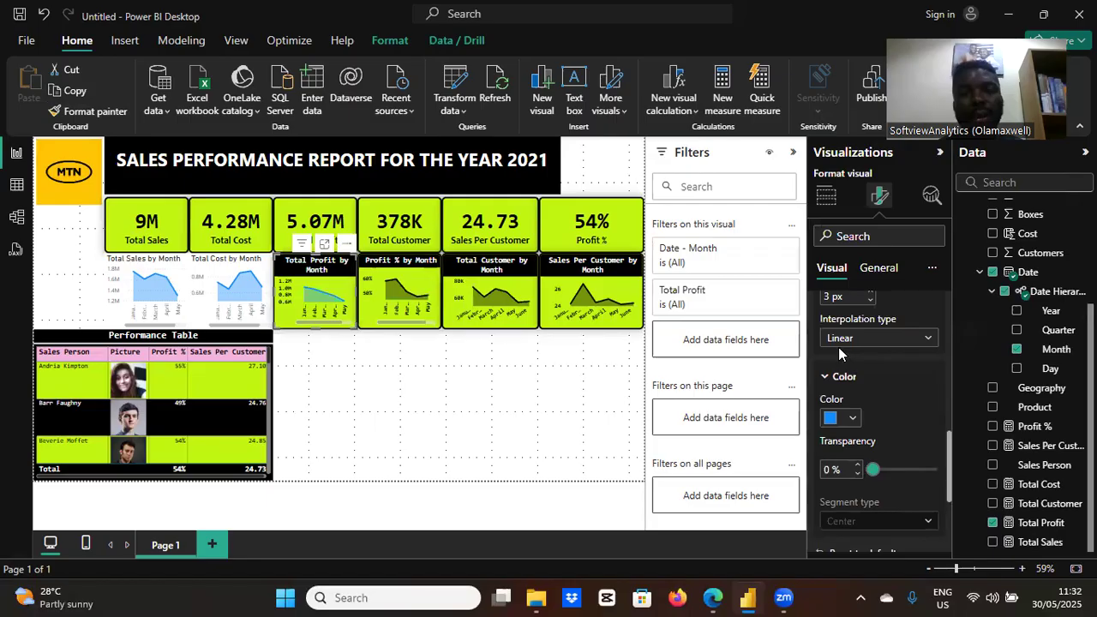
left_click(260, 298)
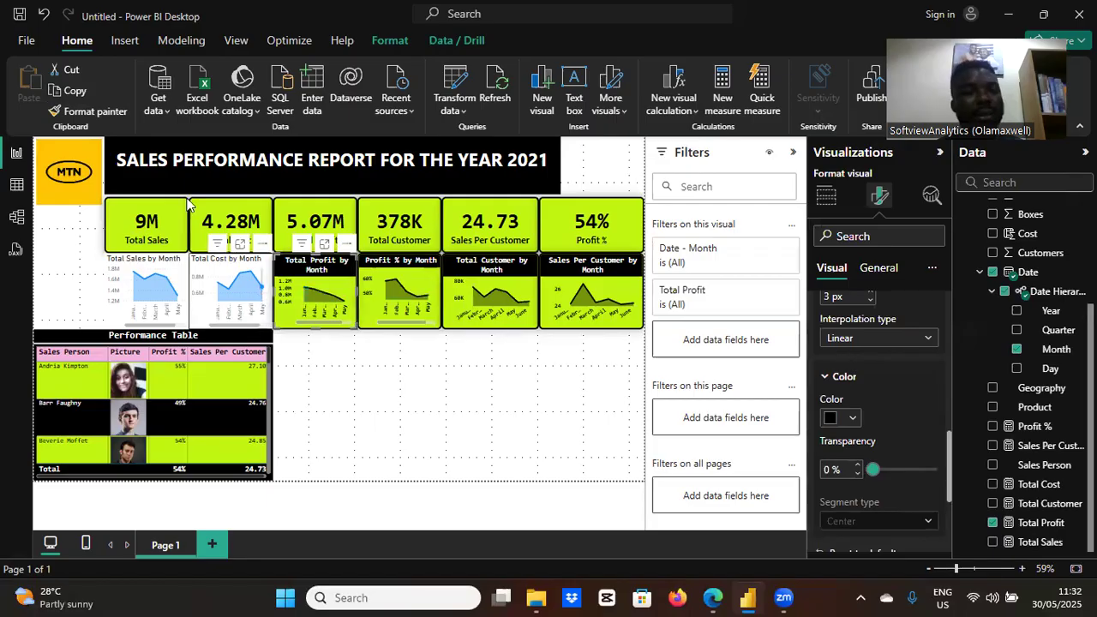
- Copy the Total Profit chart's formatting onto the Total Cost by Month chart and set its line color to black (#000000)
left_click(98, 114)
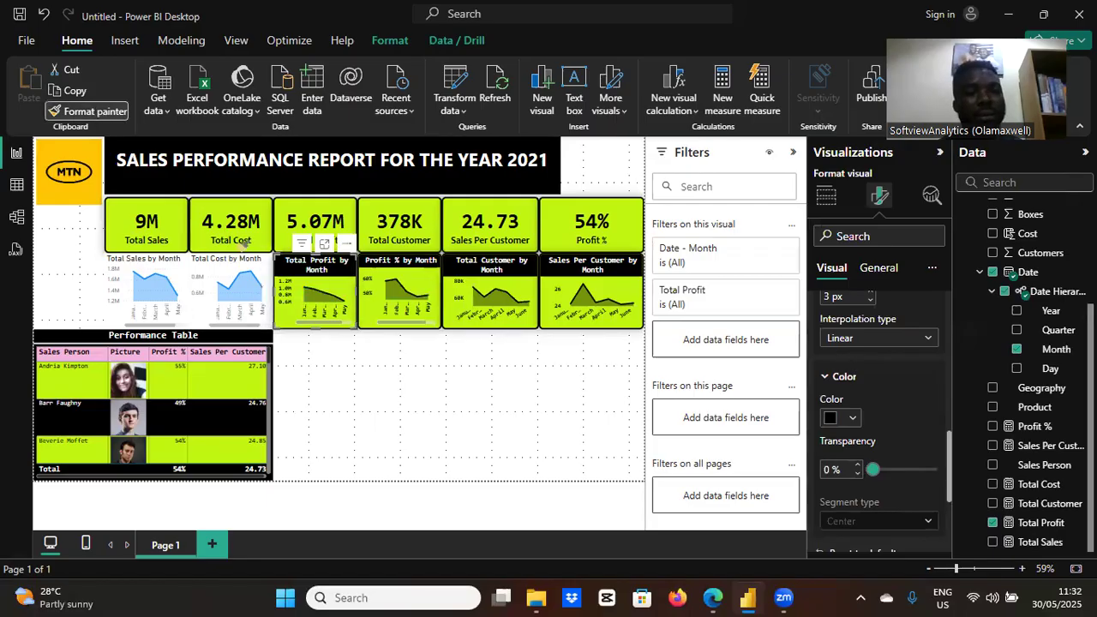
left_click(248, 265)
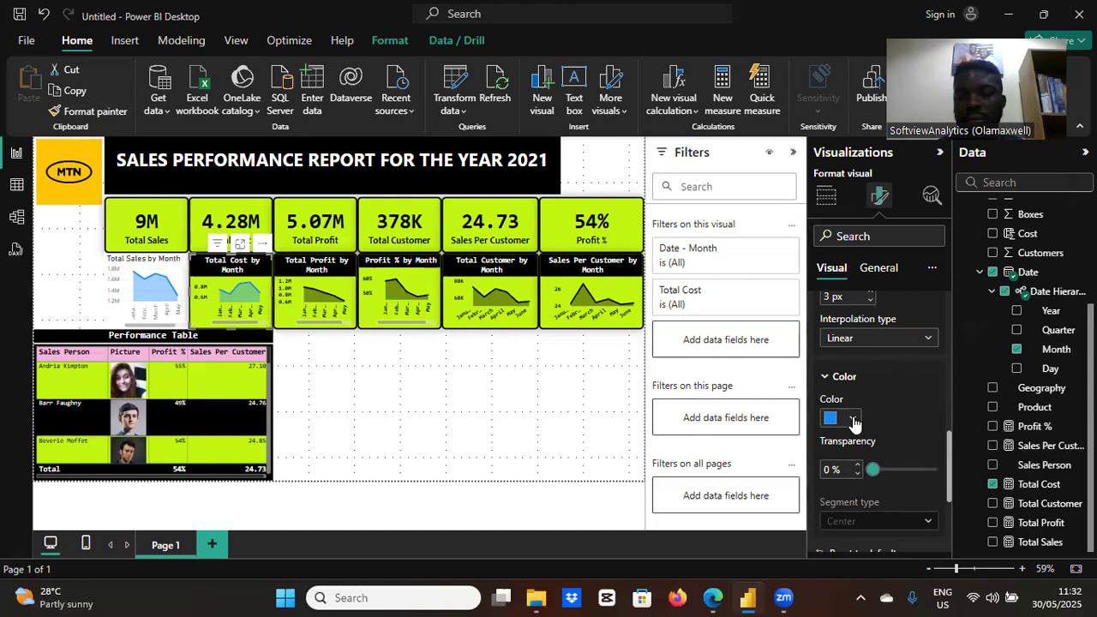
left_click(853, 418)
left_click(841, 353)
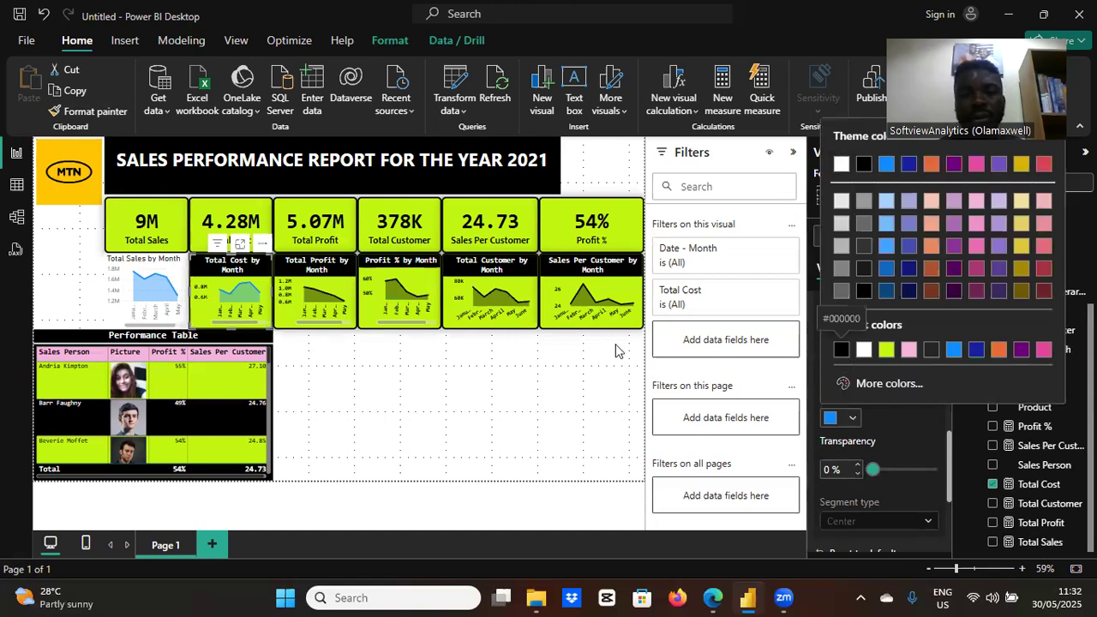
- Copy the Total Cost chart's formatting onto the Total Sales by Month chart and set its line color to black
left_click(78, 114)
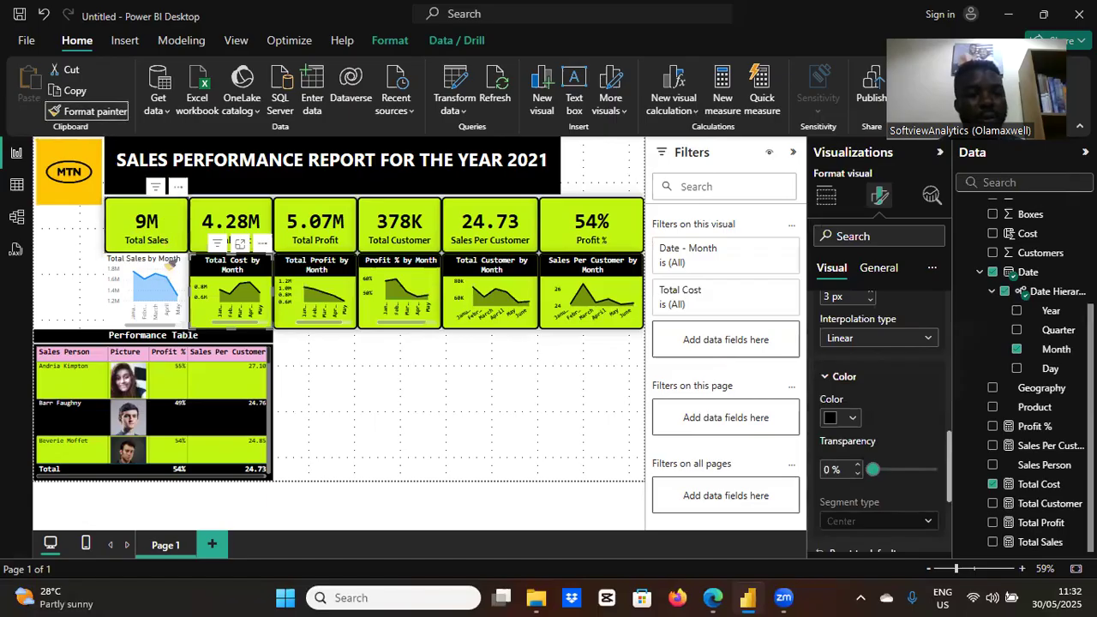
left_click(171, 267)
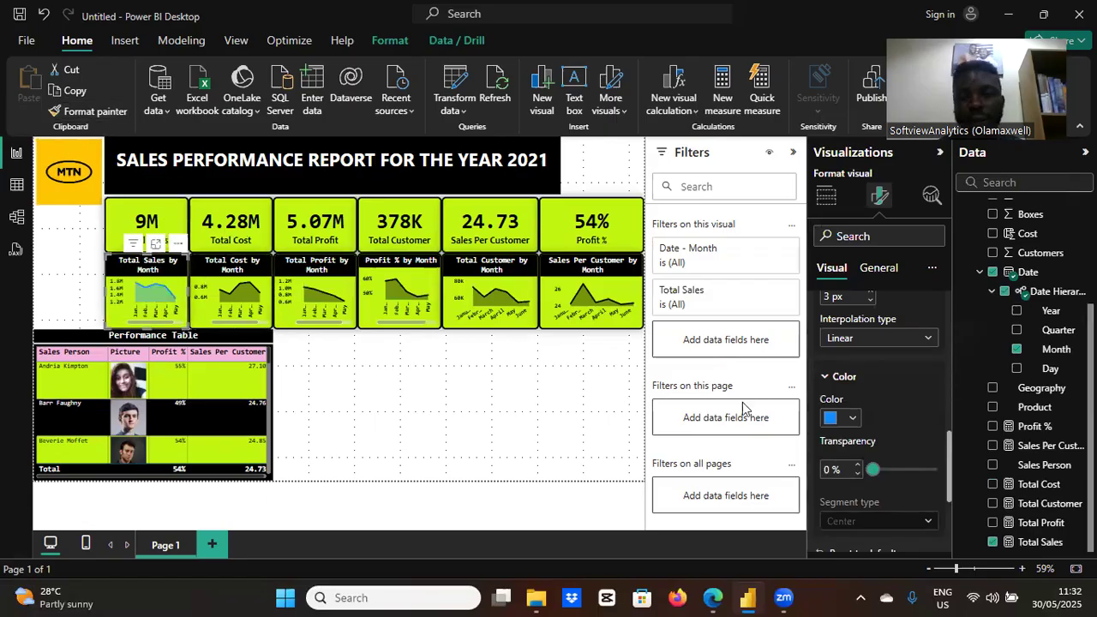
left_click(851, 420)
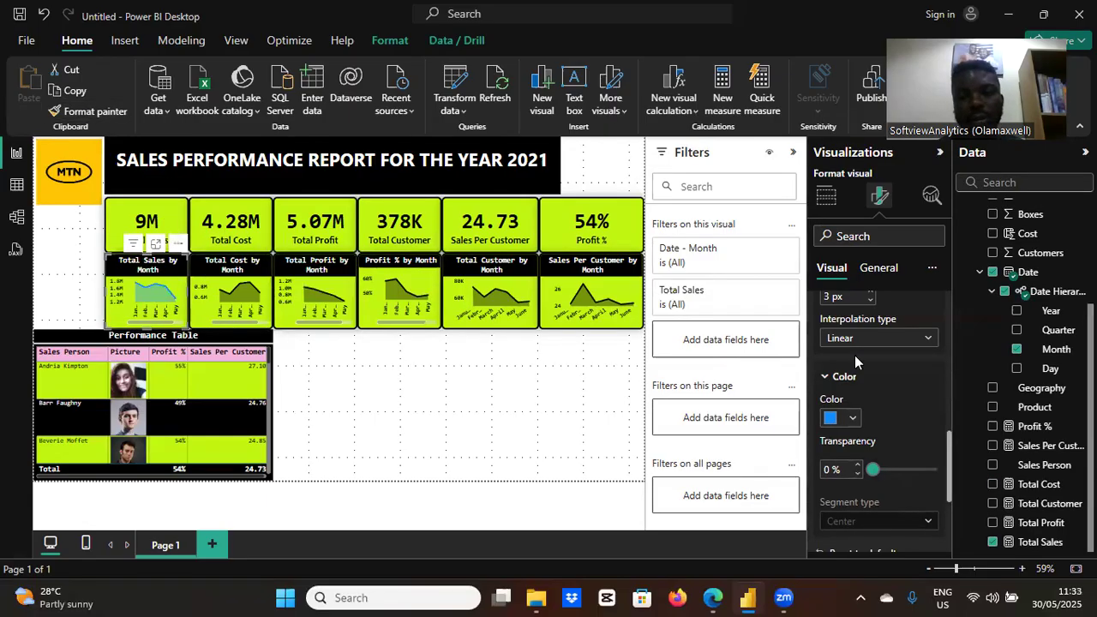
left_click(841, 351)
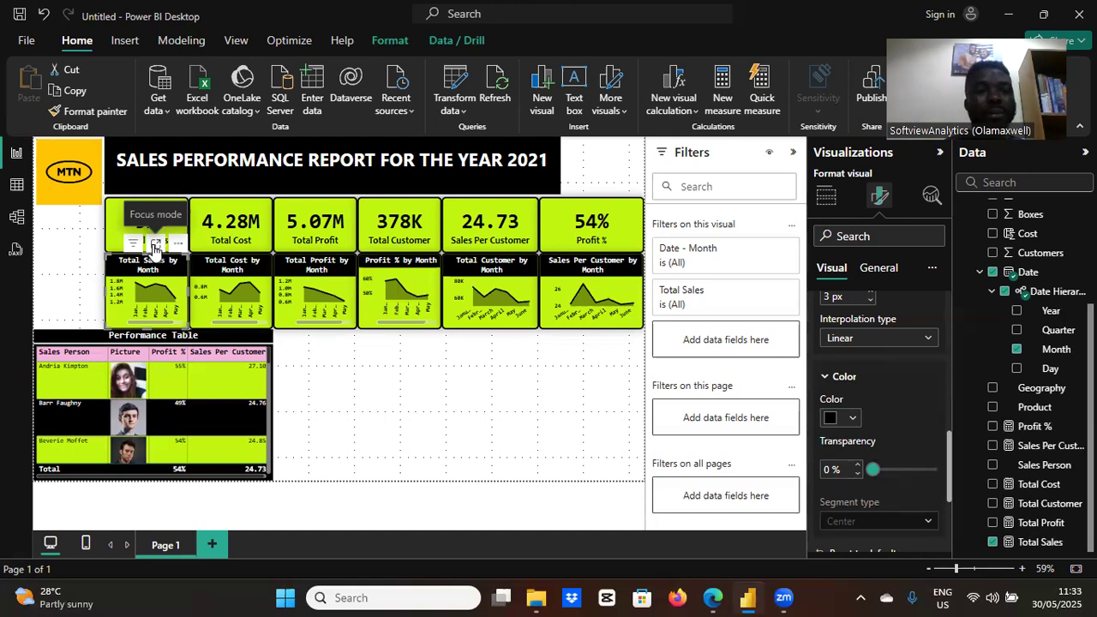
- Examine the Total Sales by Month chart in focus mode and review the assigned task list in the WhatsApp group chat
left_click(153, 248)
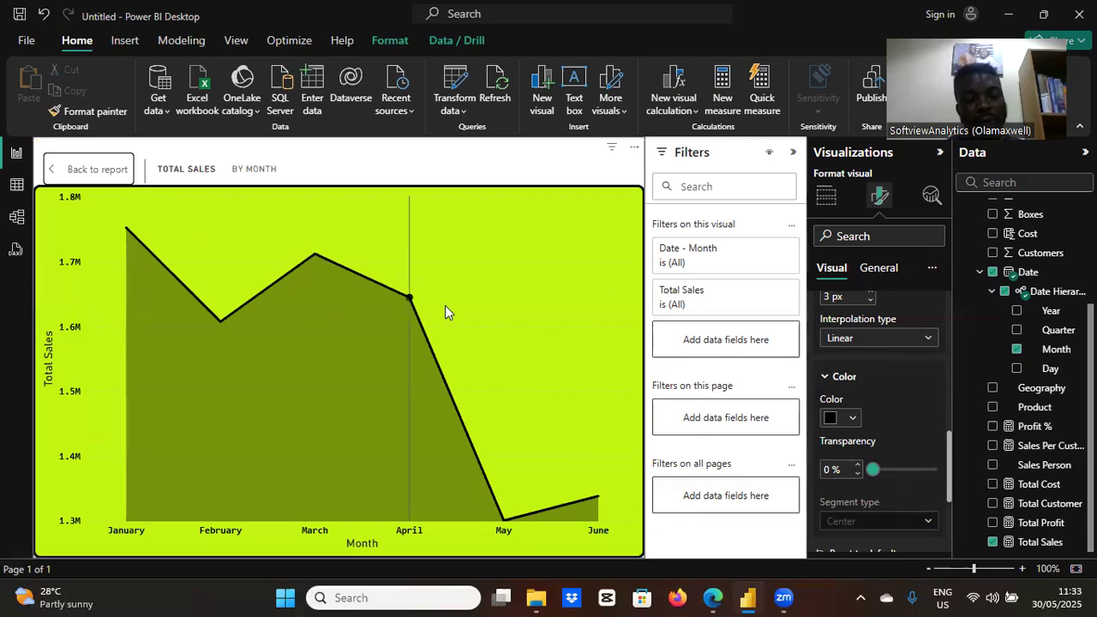
mouse_move(444, 311)
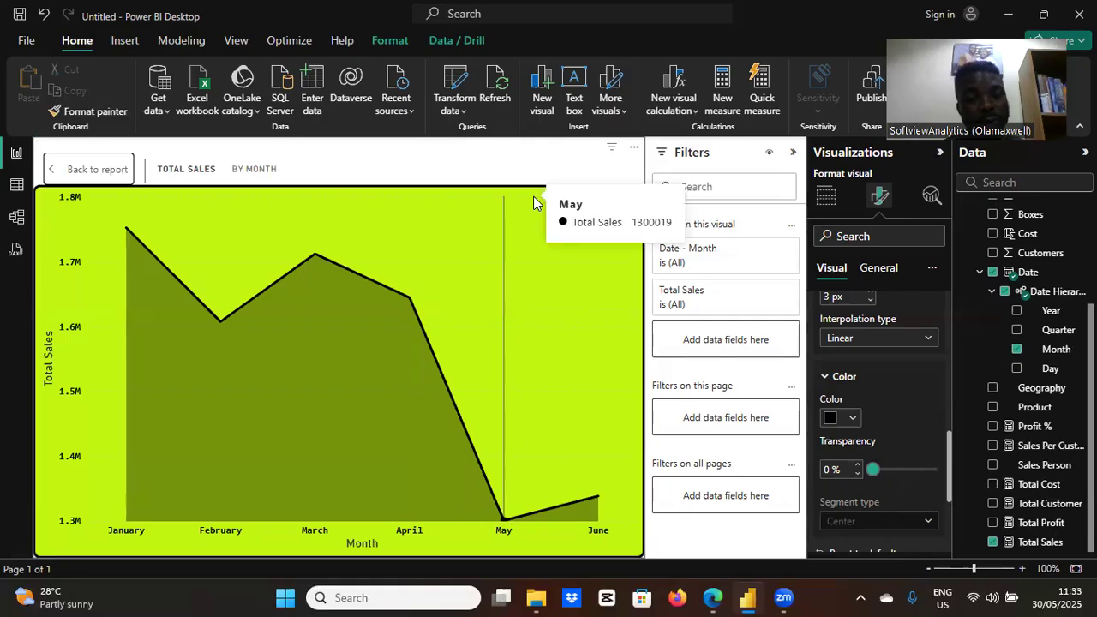
left_click(94, 170)
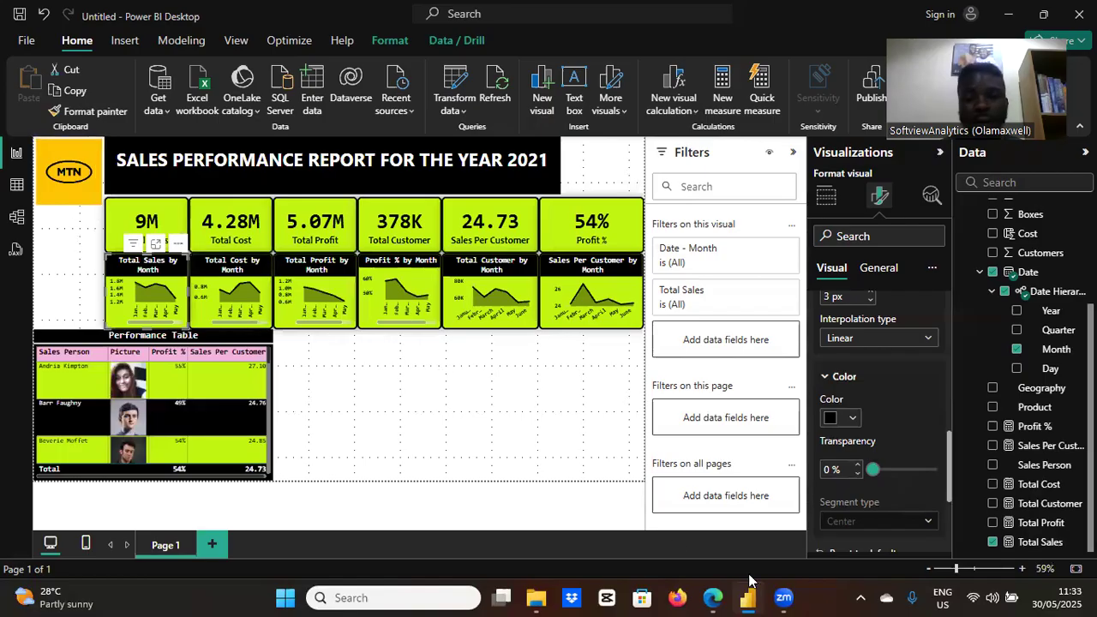
left_click(711, 597)
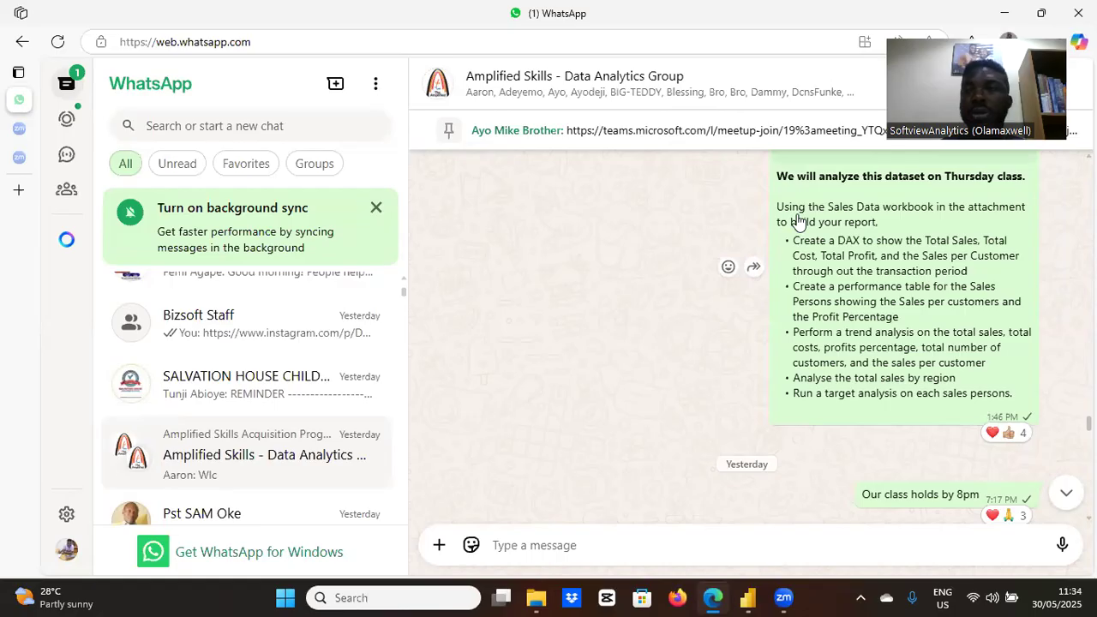
left_click(1001, 19)
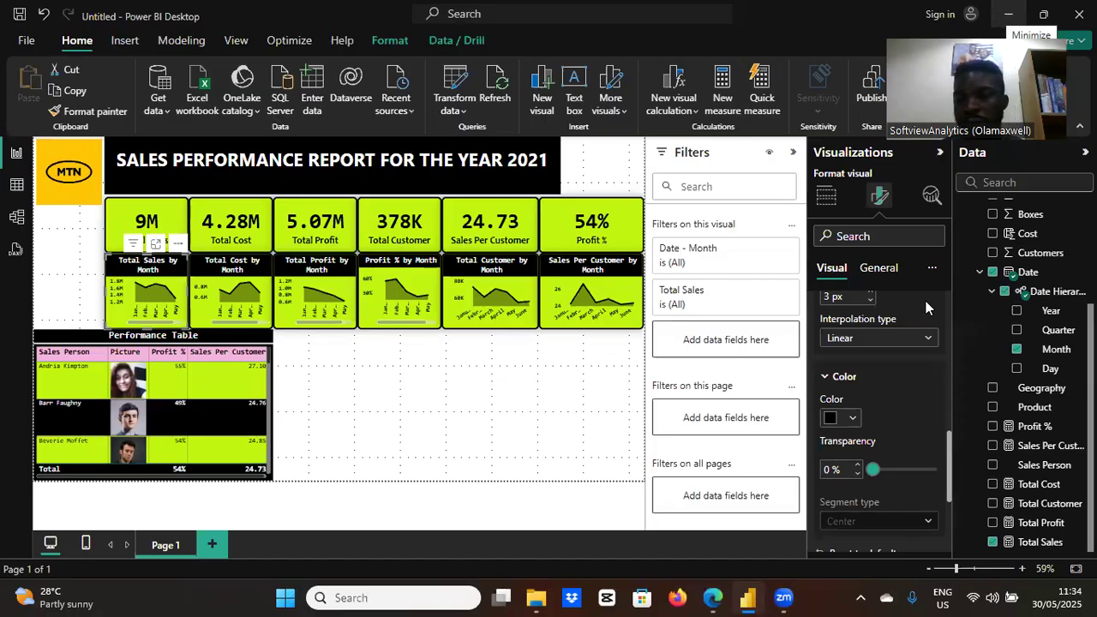
- Create a column chart of Total Sales by Region, using Region from the locations table as the category
left_click(993, 541)
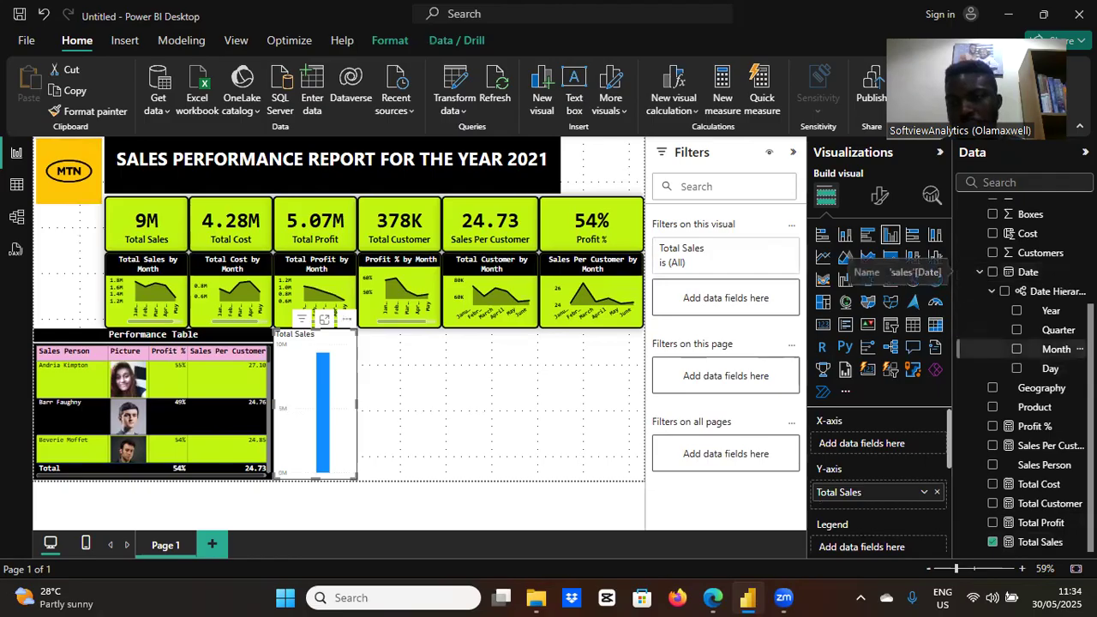
scroll(1063, 349, "up", 5)
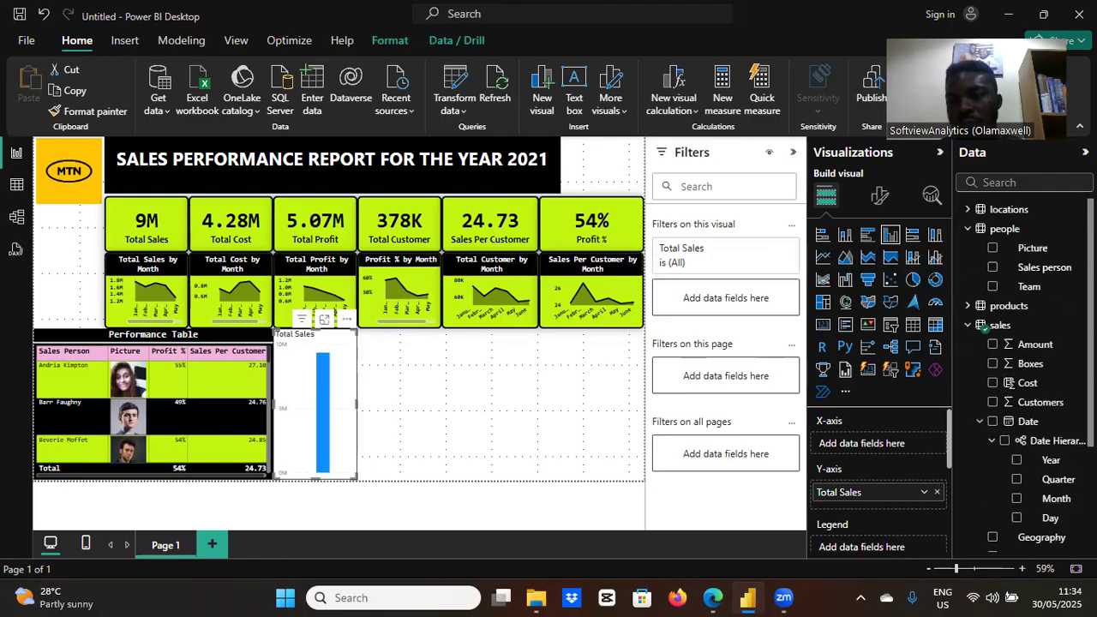
left_click(968, 211)
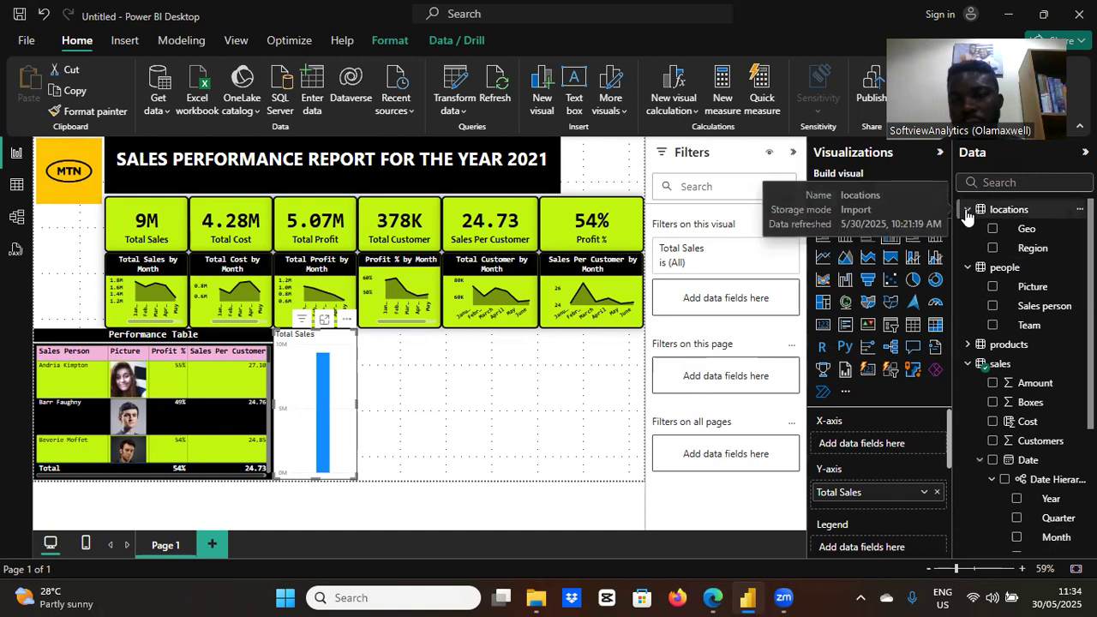
left_click(994, 247)
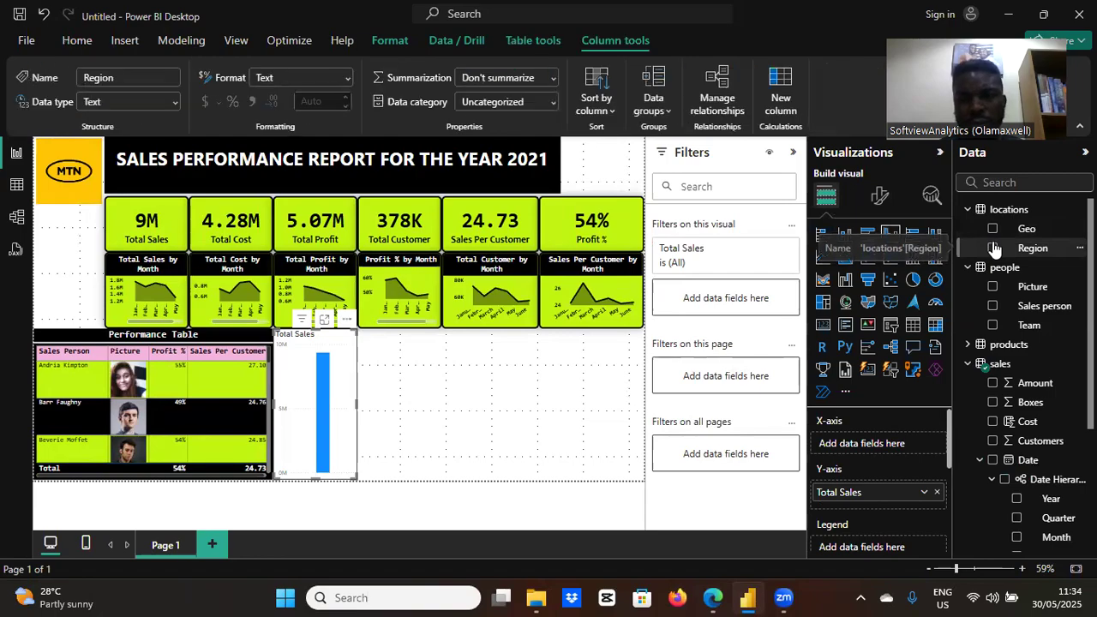
left_click(993, 250)
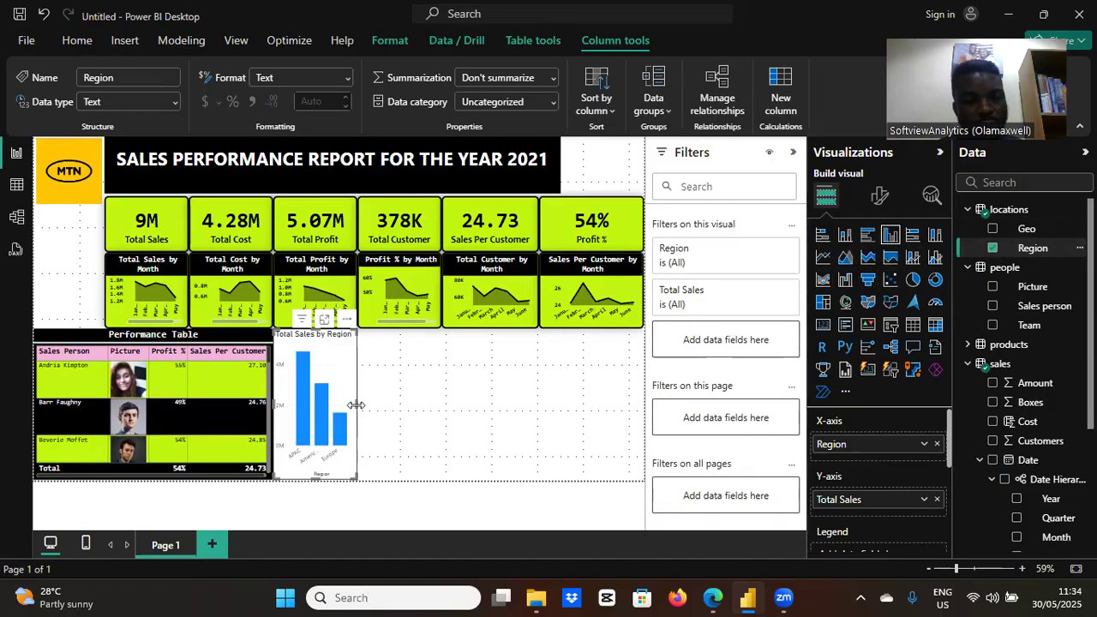
- Widen the Total Sales by Region chart beside the performance table to just over two KPI cards and convert it to a donut chart
left_click_drag(357, 405, 495, 405)
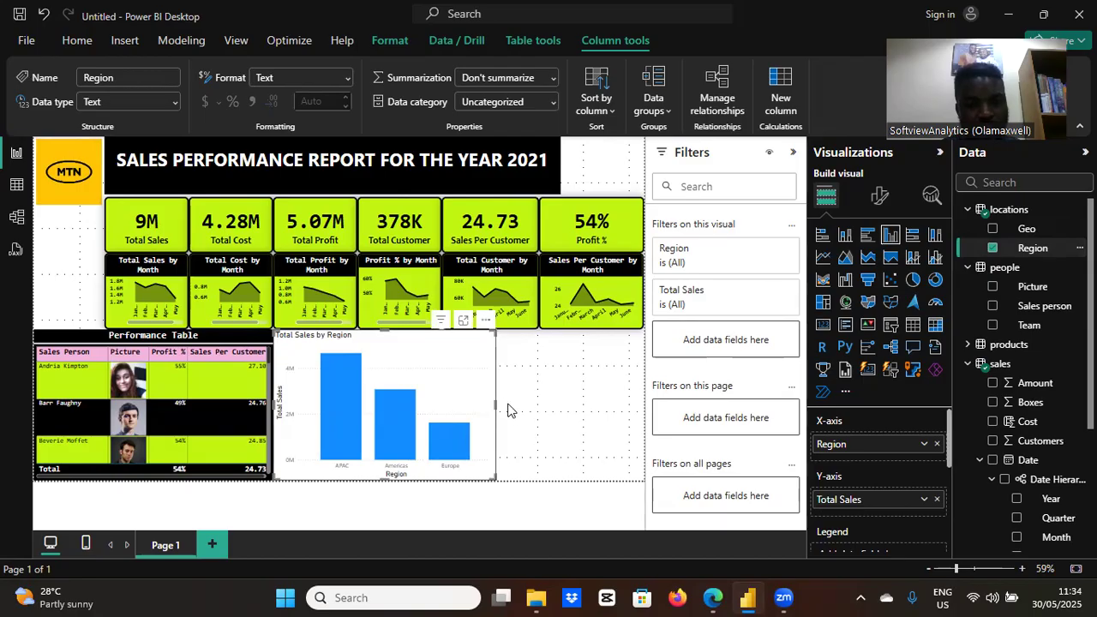
left_click_drag(492, 400, 458, 408)
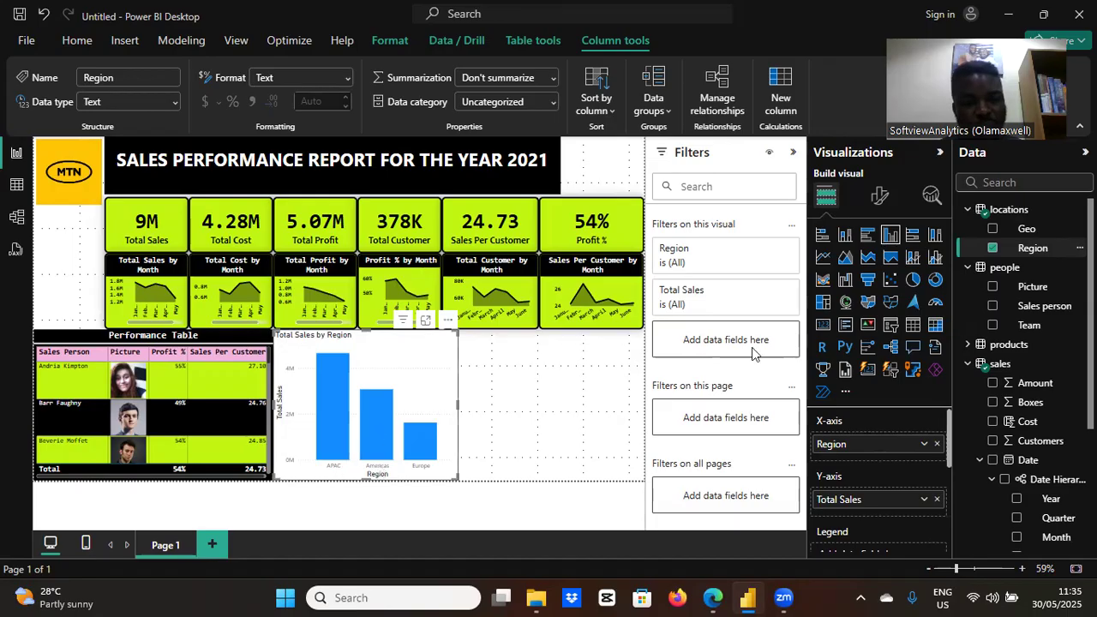
left_click(936, 281)
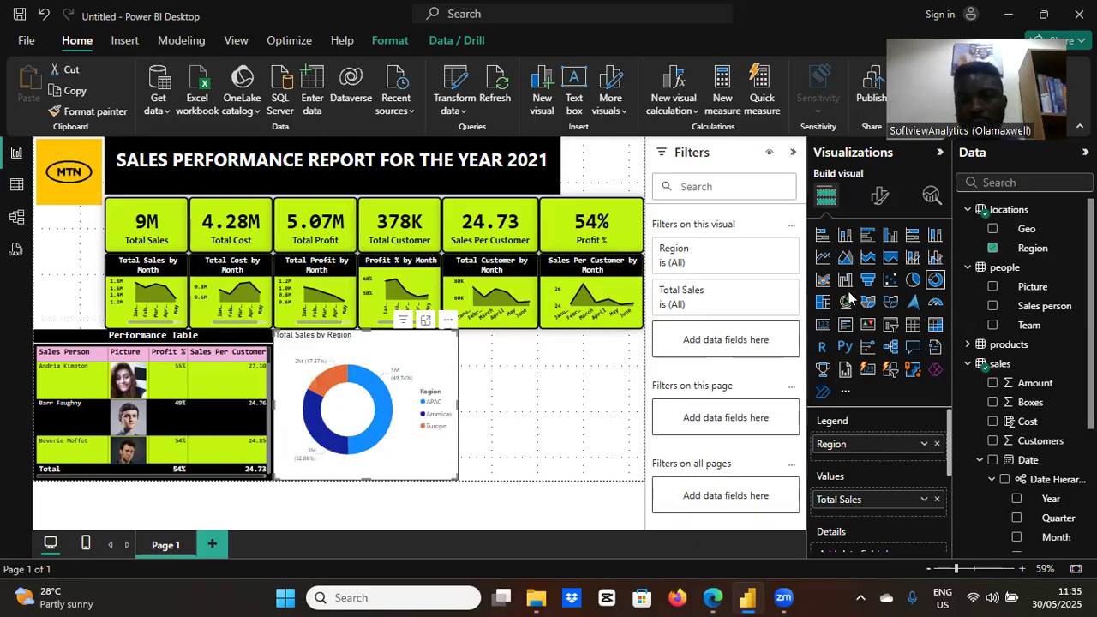
- Set the Total Sales by Region donut chart's background to the lime green used on the KPI cards
left_click(878, 198)
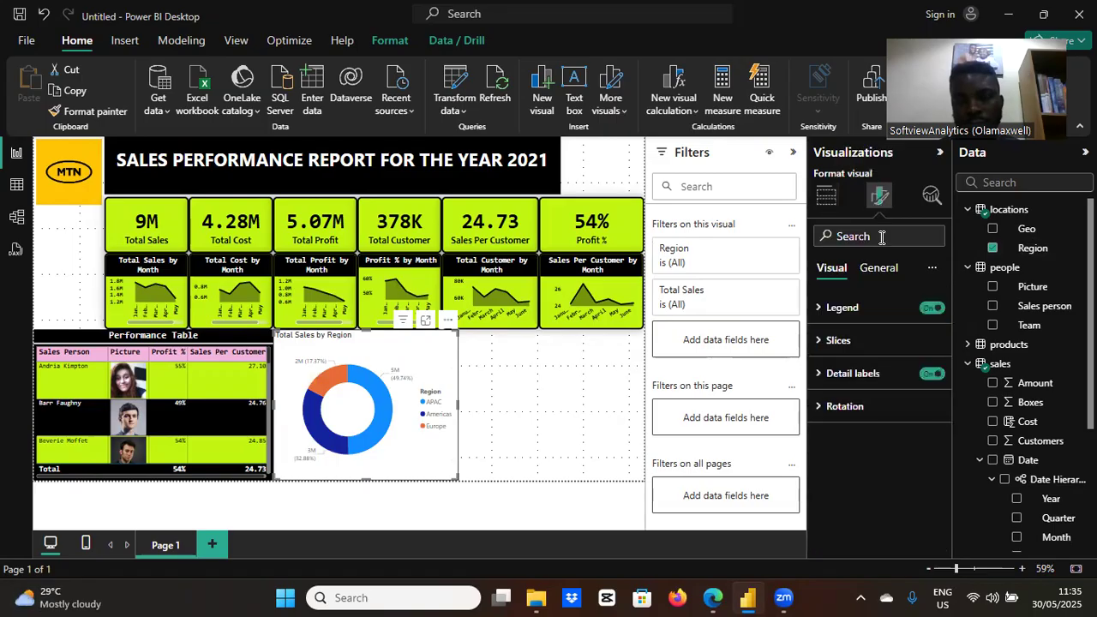
left_click(889, 270)
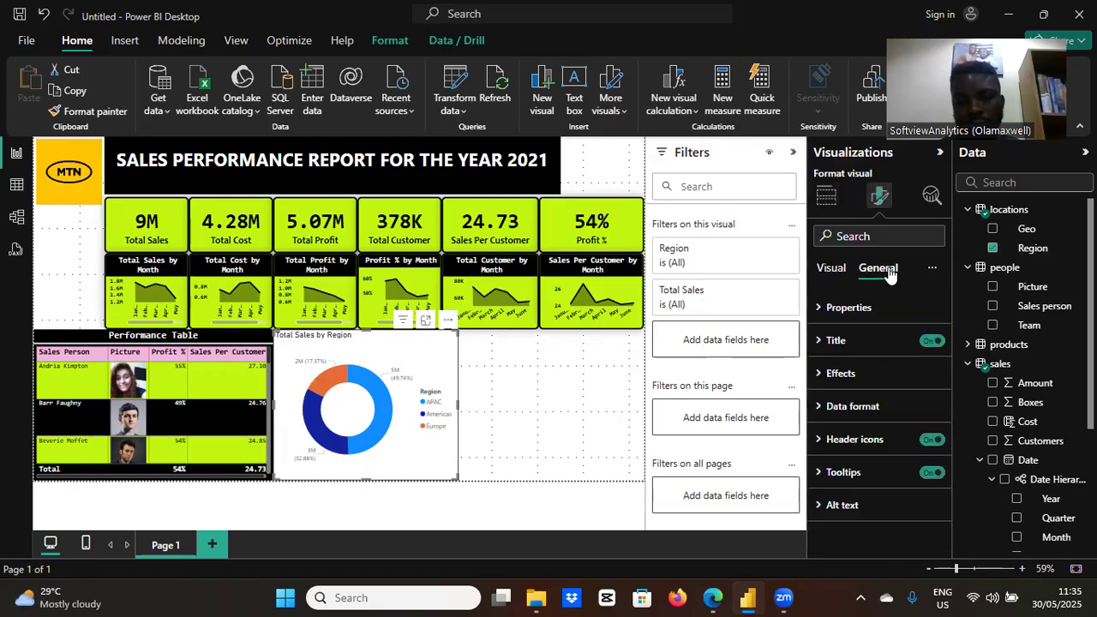
left_click(820, 375)
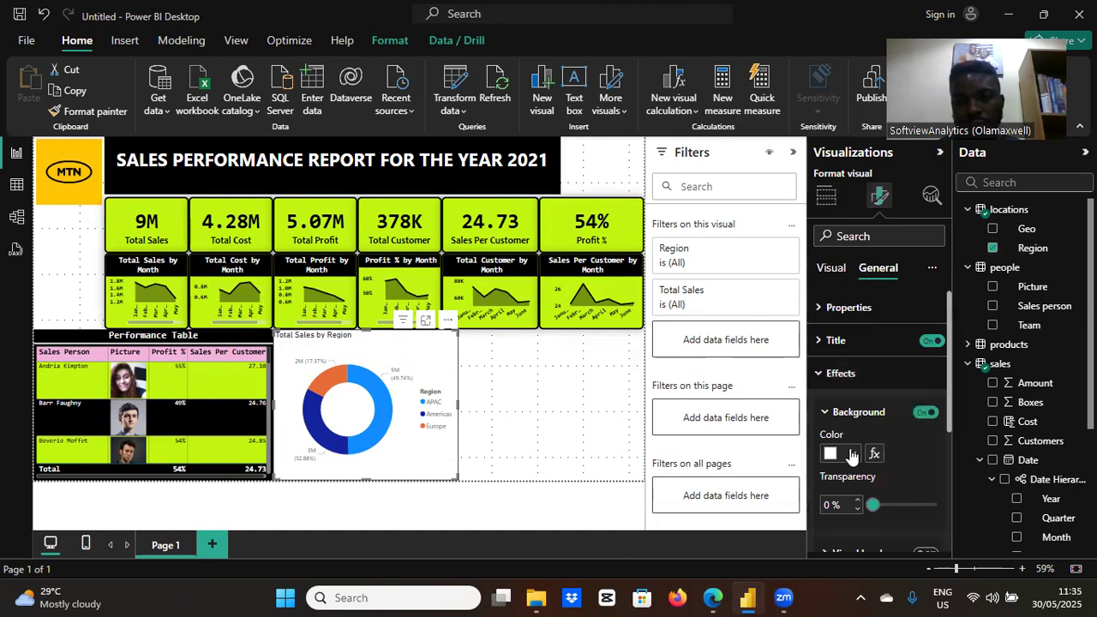
left_click(890, 393)
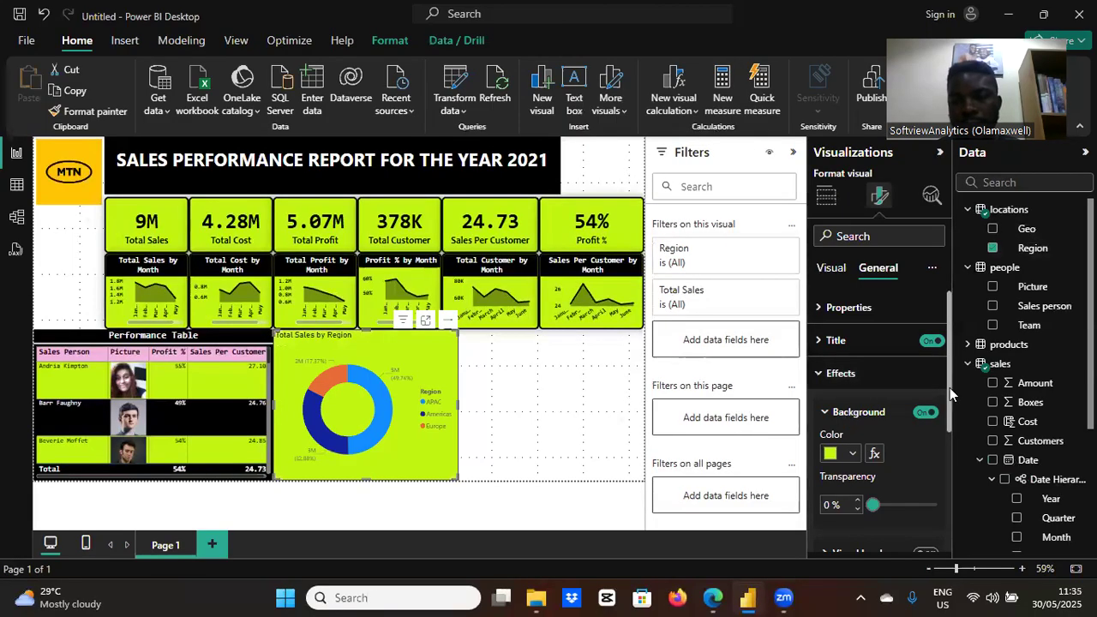
- Add a visual border to the donut chart with 10 px rounded corners and a width of 3 px
left_click_drag(949, 389, 952, 457)
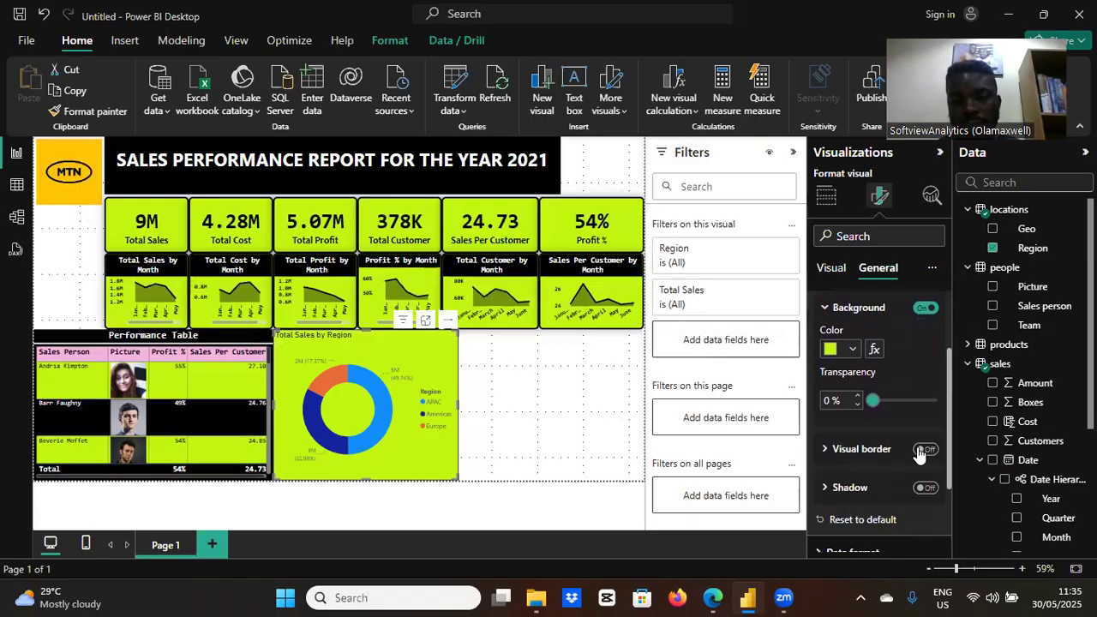
left_click(923, 450)
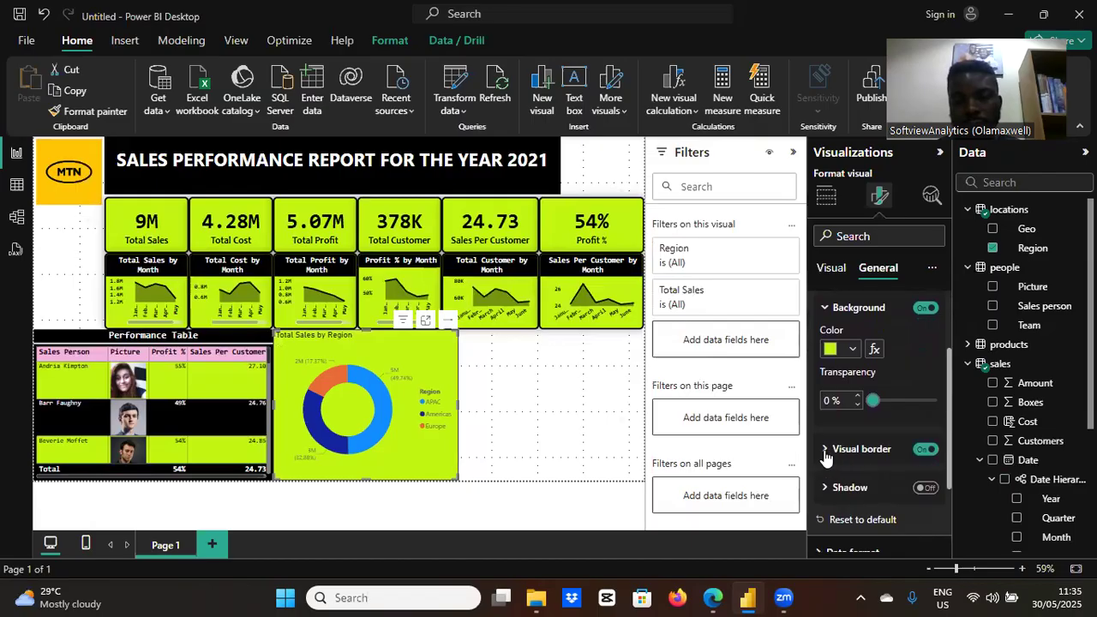
left_click(825, 454)
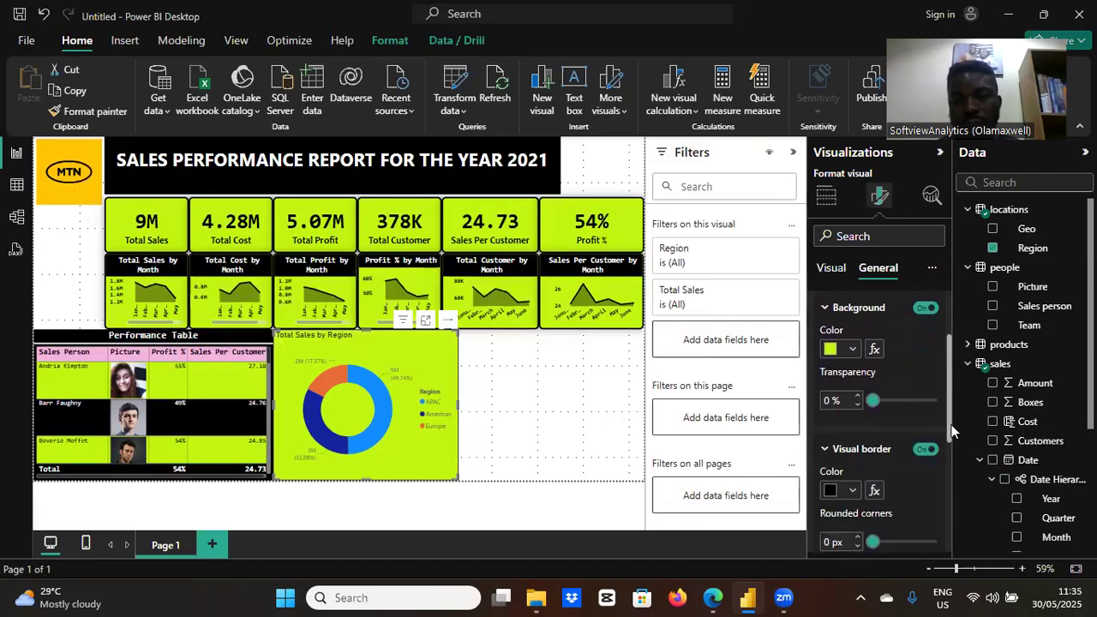
left_click_drag(950, 431, 950, 480)
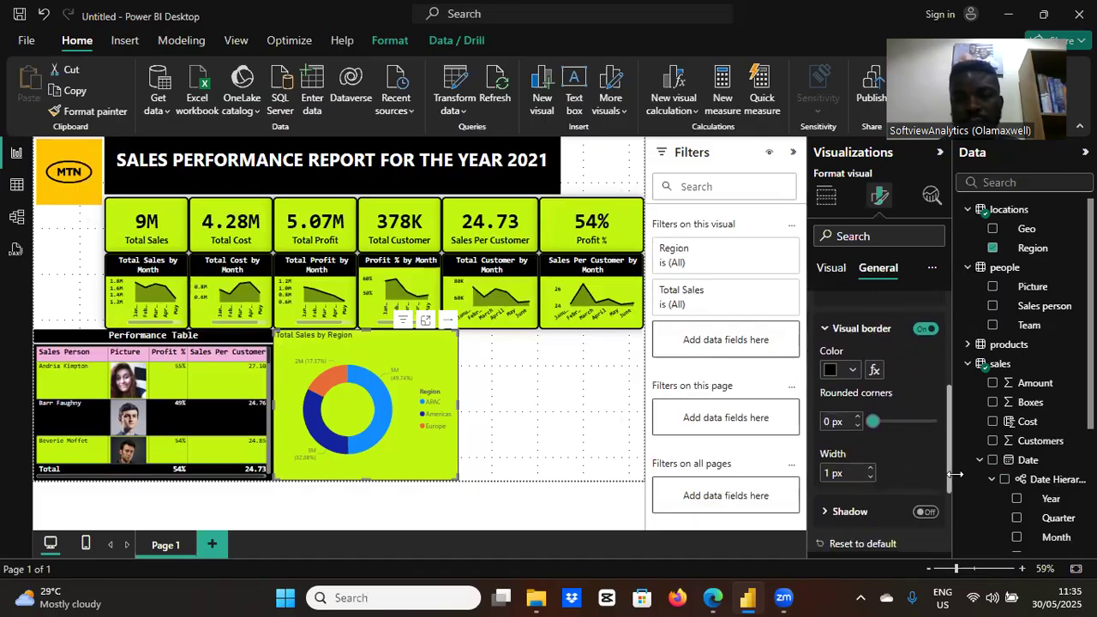
left_click(894, 423)
left_click(870, 470)
left_click(870, 470)
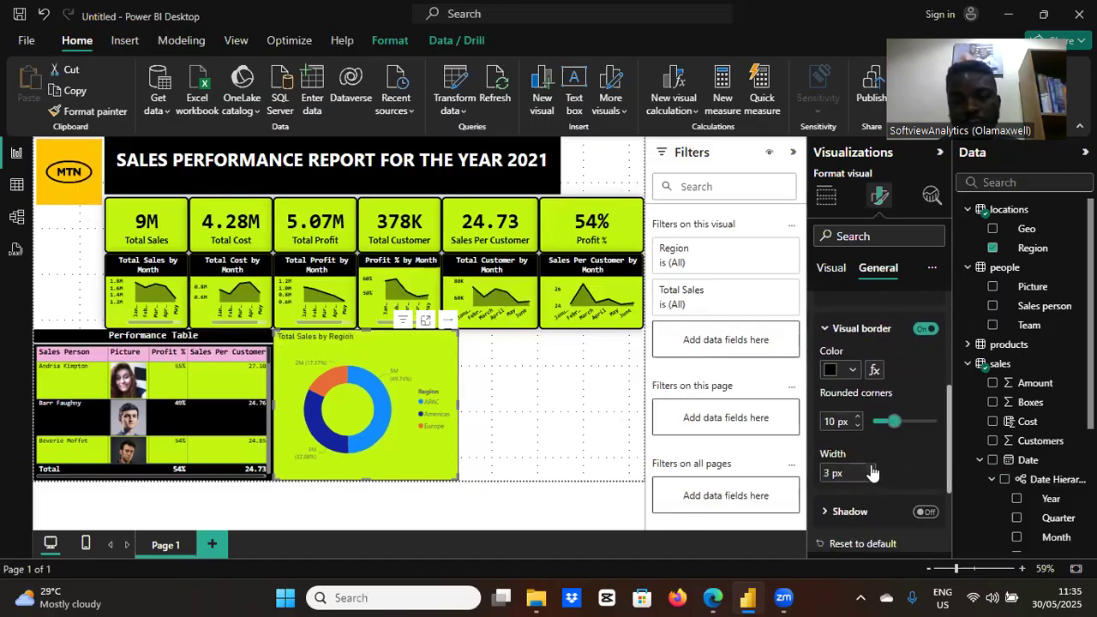
- Turn on the donut chart's shadow and set its position to Center
left_click(921, 514)
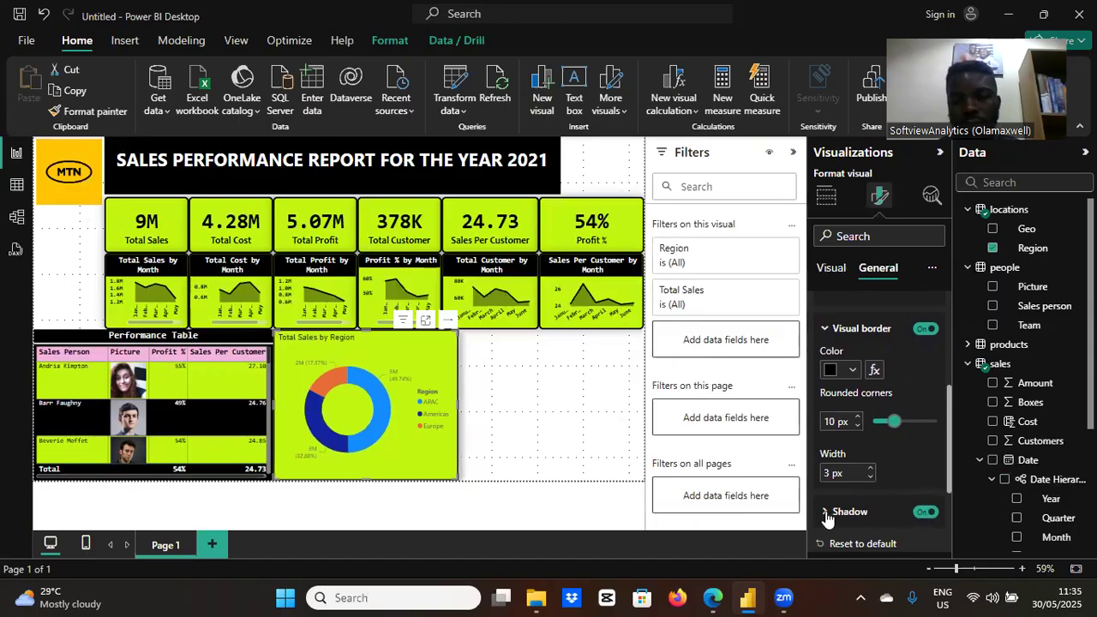
left_click(825, 514)
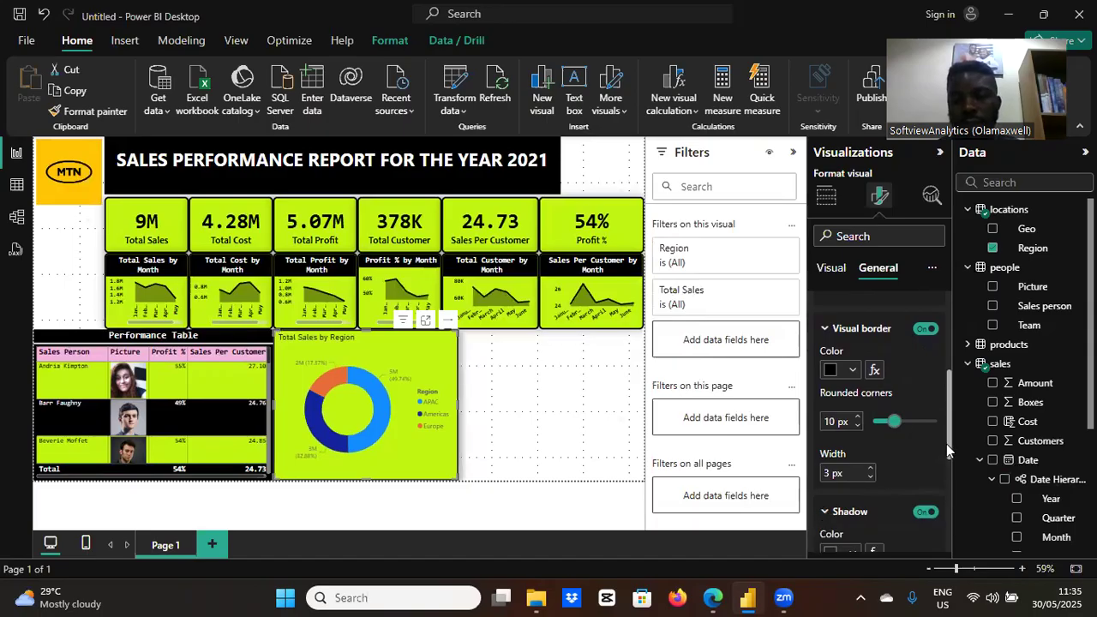
left_click_drag(948, 448, 955, 481)
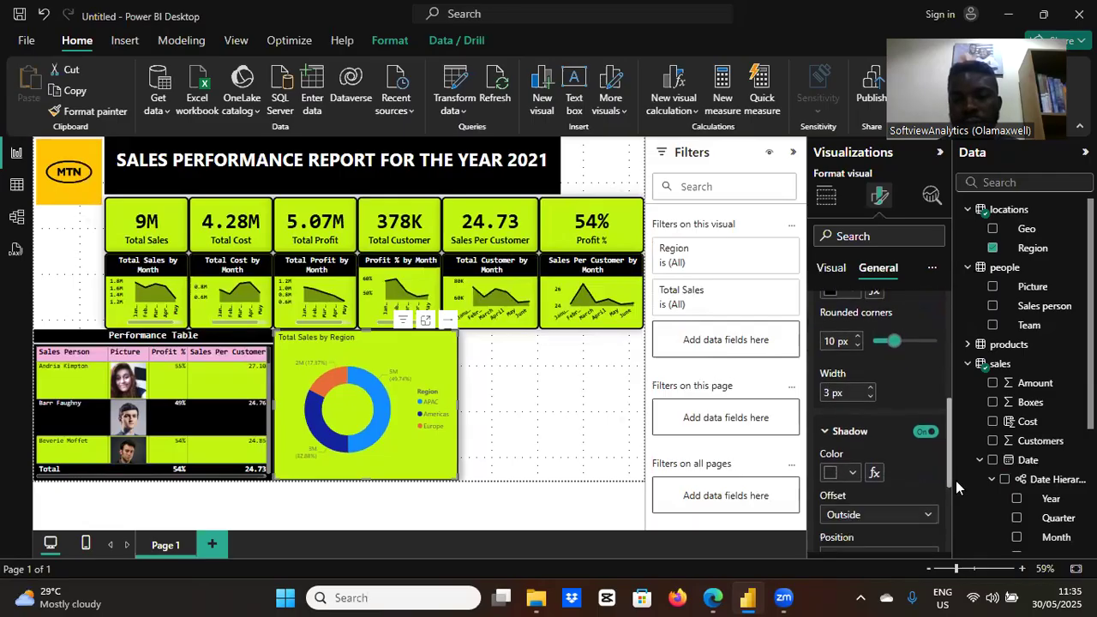
scroll(876, 478, "down", 2)
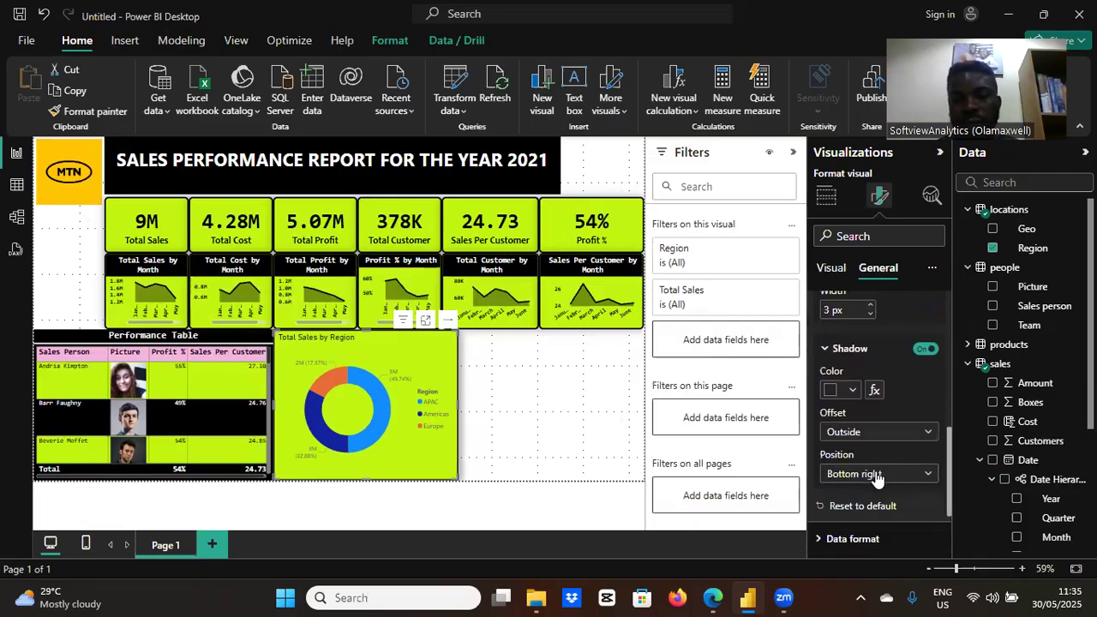
left_click(876, 478)
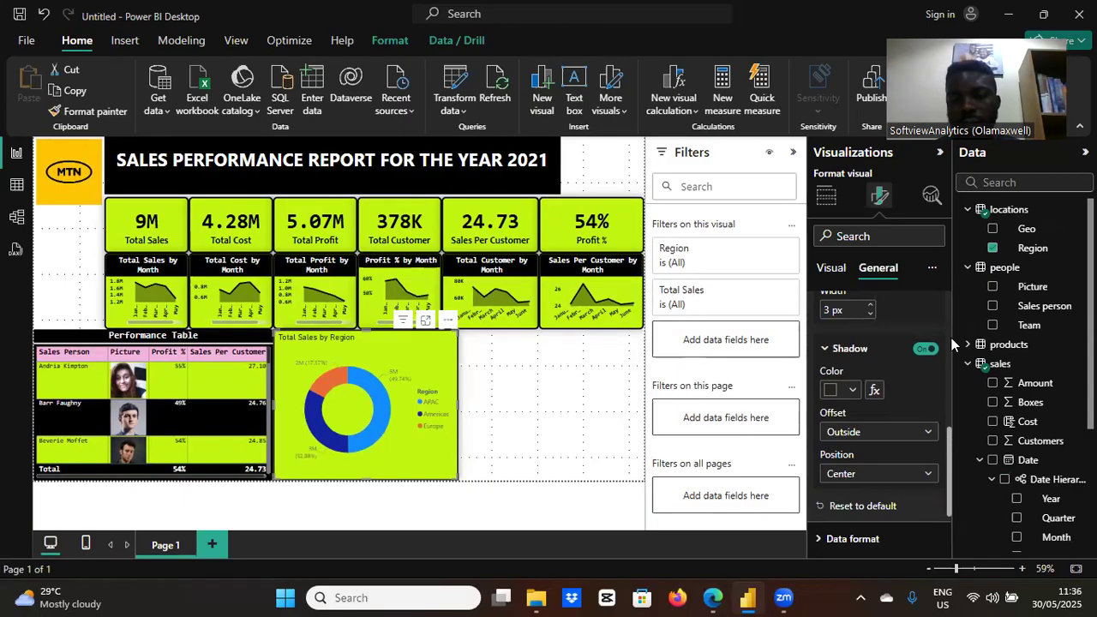
- Give the Total Sales by Region donut chart's title a black background and white text
scroll(948, 372, "up", 3)
scroll(906, 332, "up", 2)
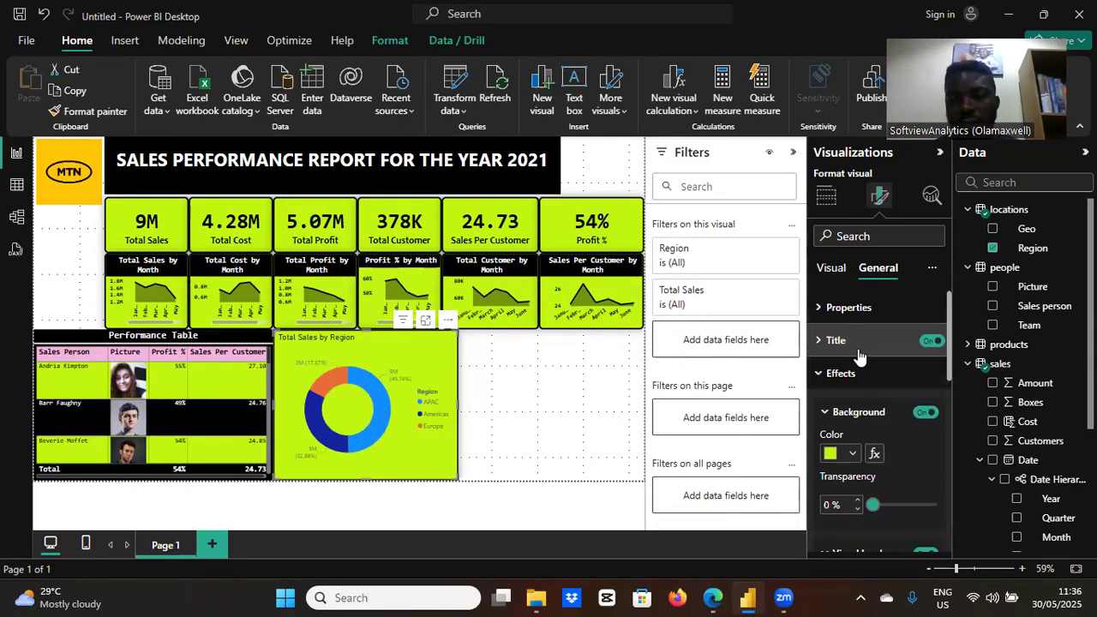
left_click(817, 377)
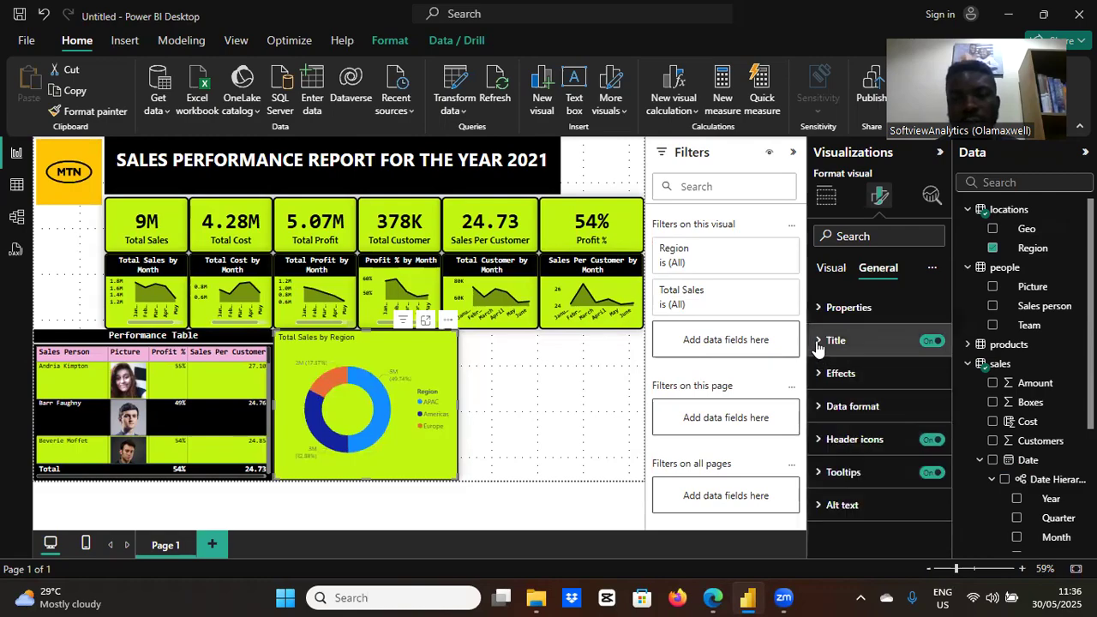
left_click(818, 341)
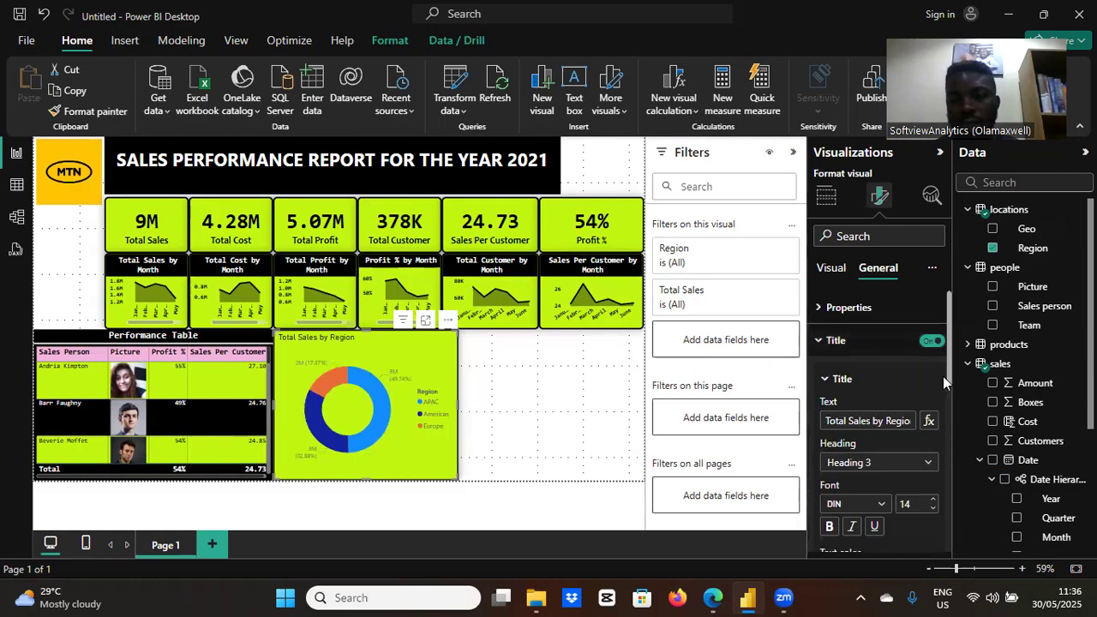
scroll(951, 411, "down", 2)
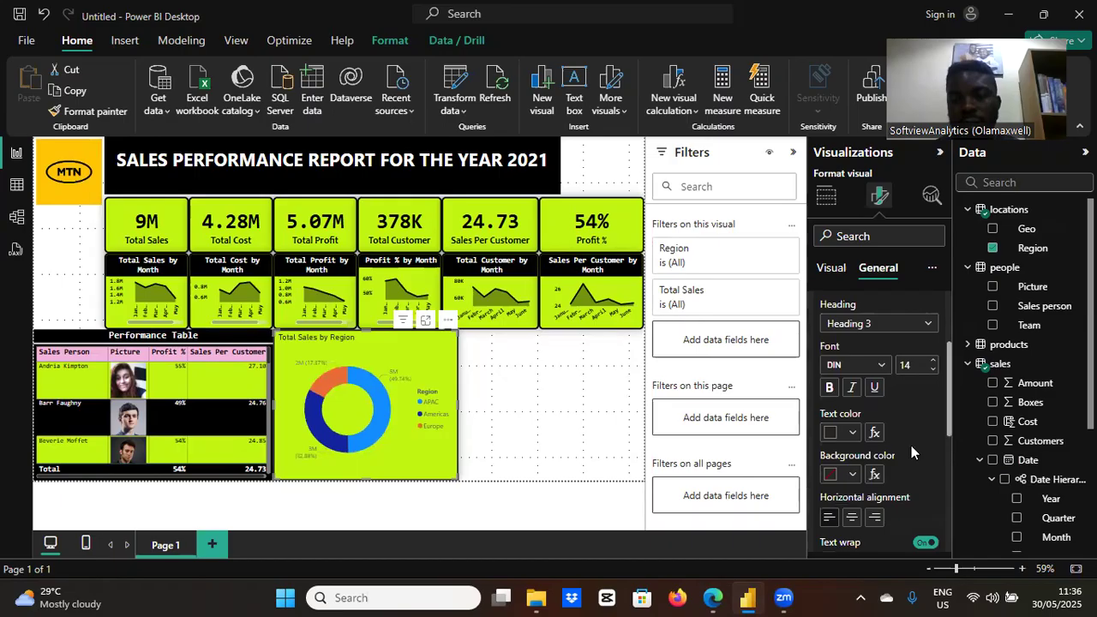
scroll(844, 444, "down", 1)
left_click(830, 433)
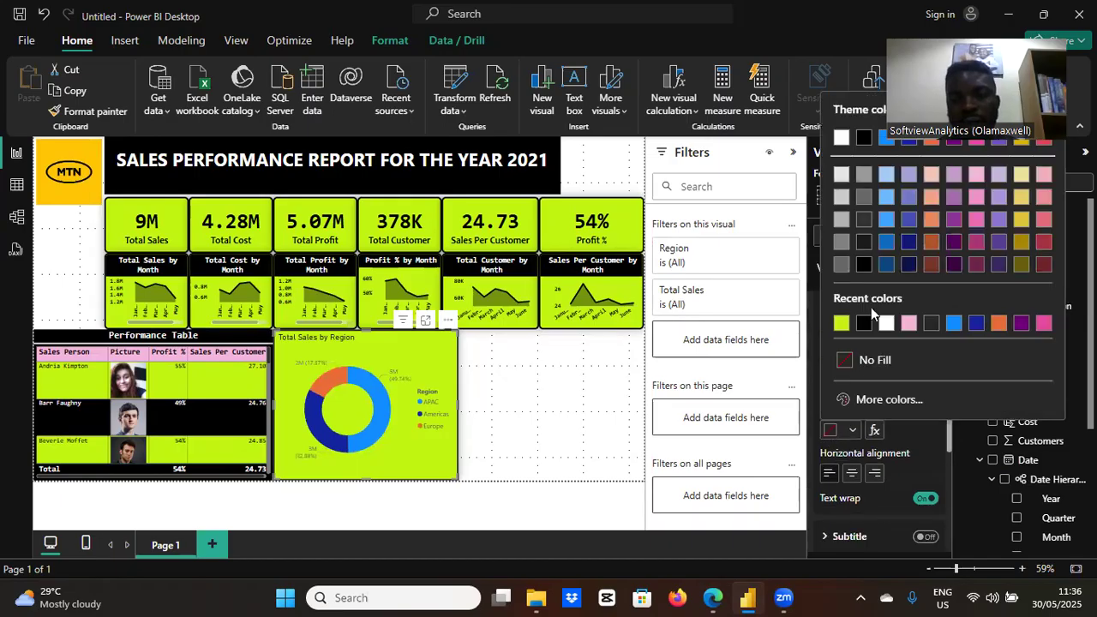
left_click(864, 324)
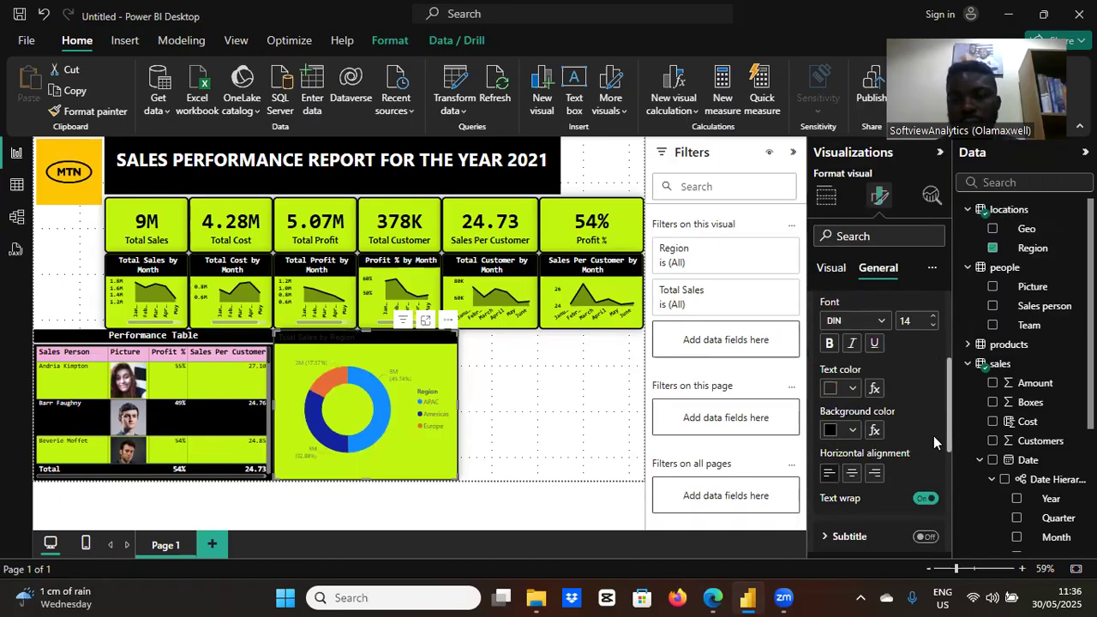
left_click(831, 390)
left_click(891, 321)
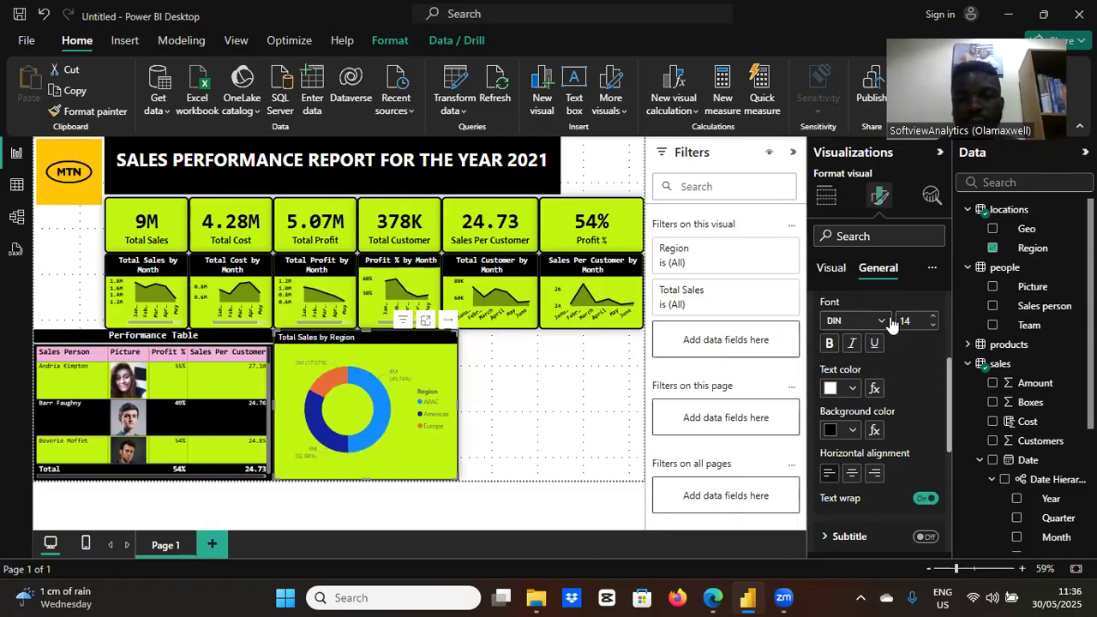
- Center the donut chart's title, make it bold and set its font to Consolas
left_click(851, 472)
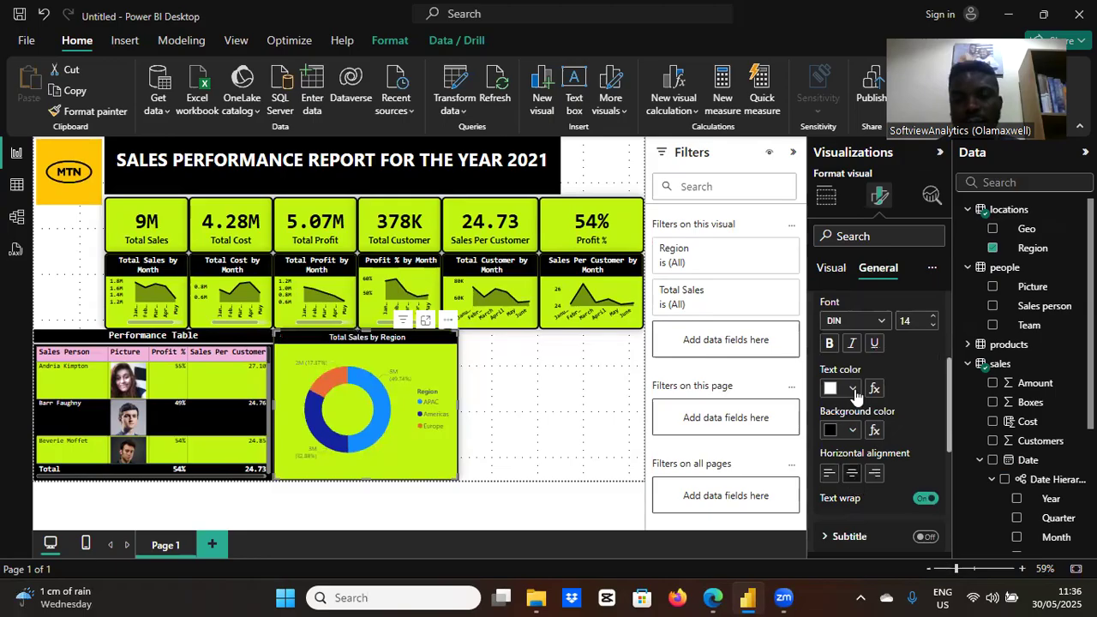
left_click(830, 343)
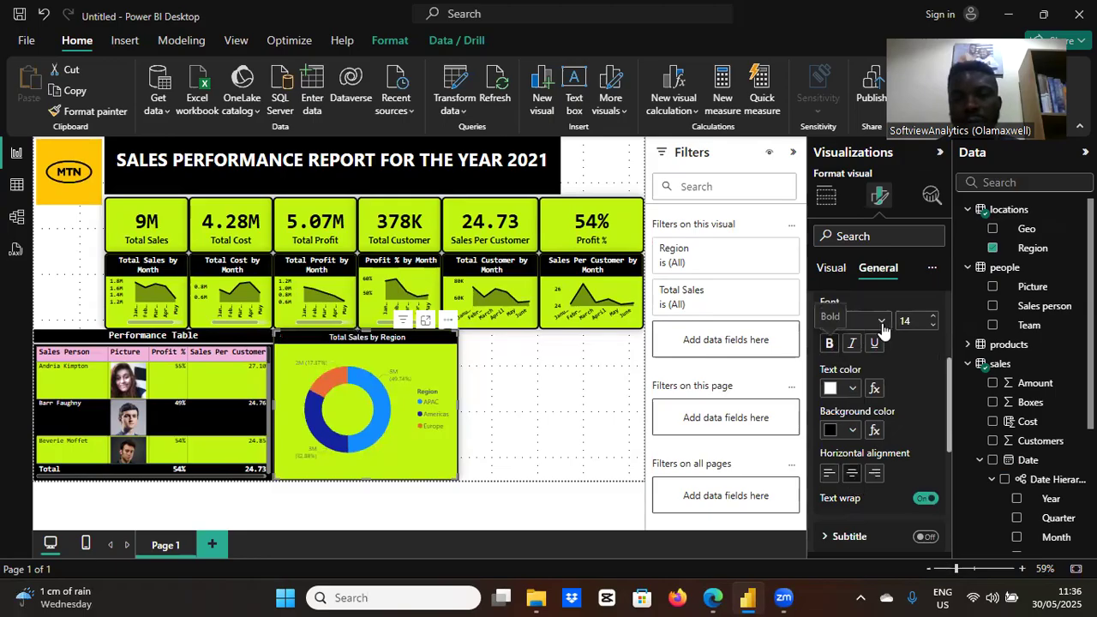
left_click(881, 321)
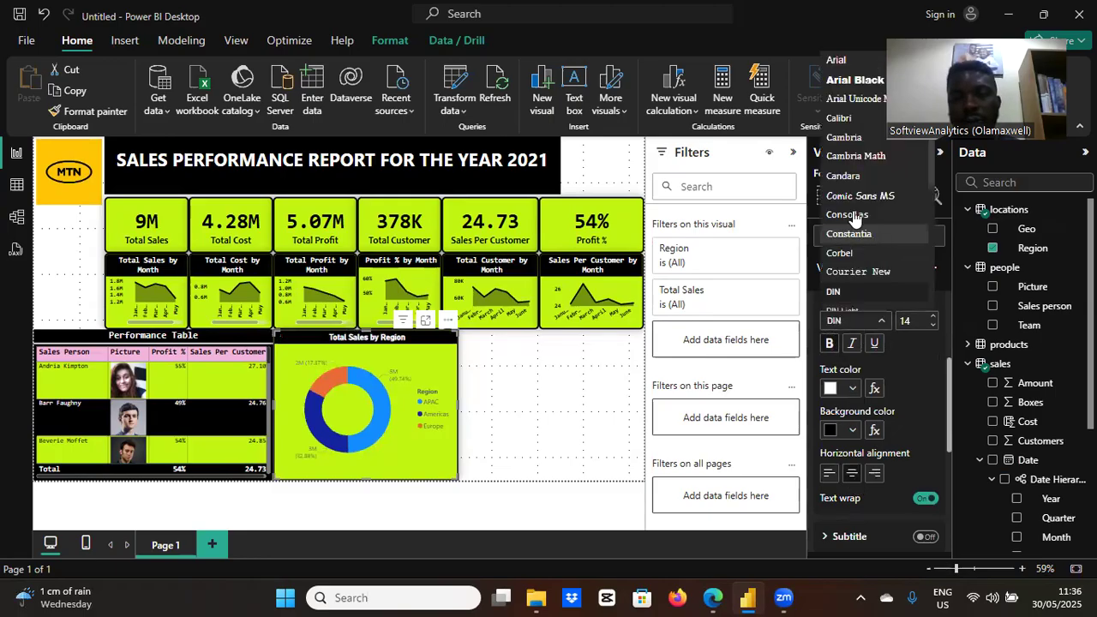
left_click(854, 214)
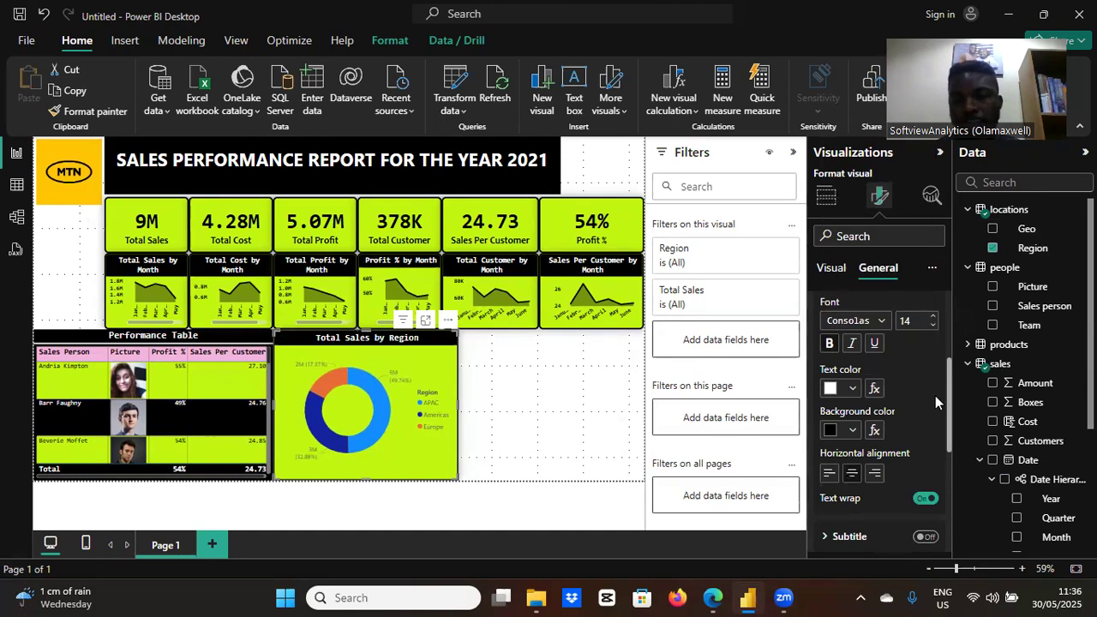
- Color the donut chart's slices dark gray for APAC, medium gray for Americas and light yellow for Europe
scroll(946, 405, "up", 3)
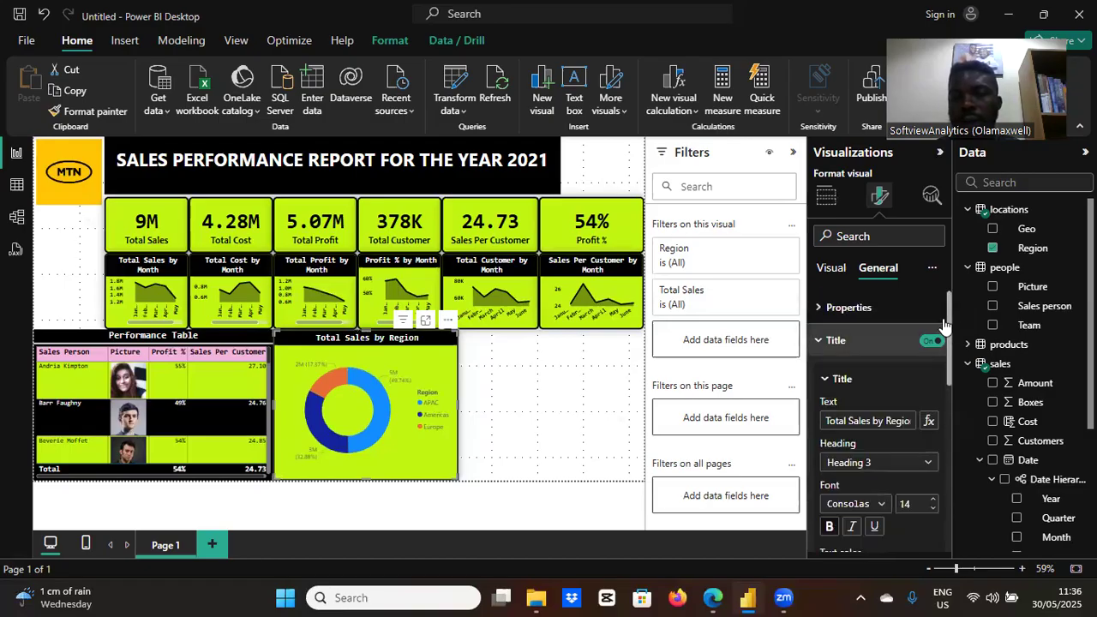
left_click(828, 276)
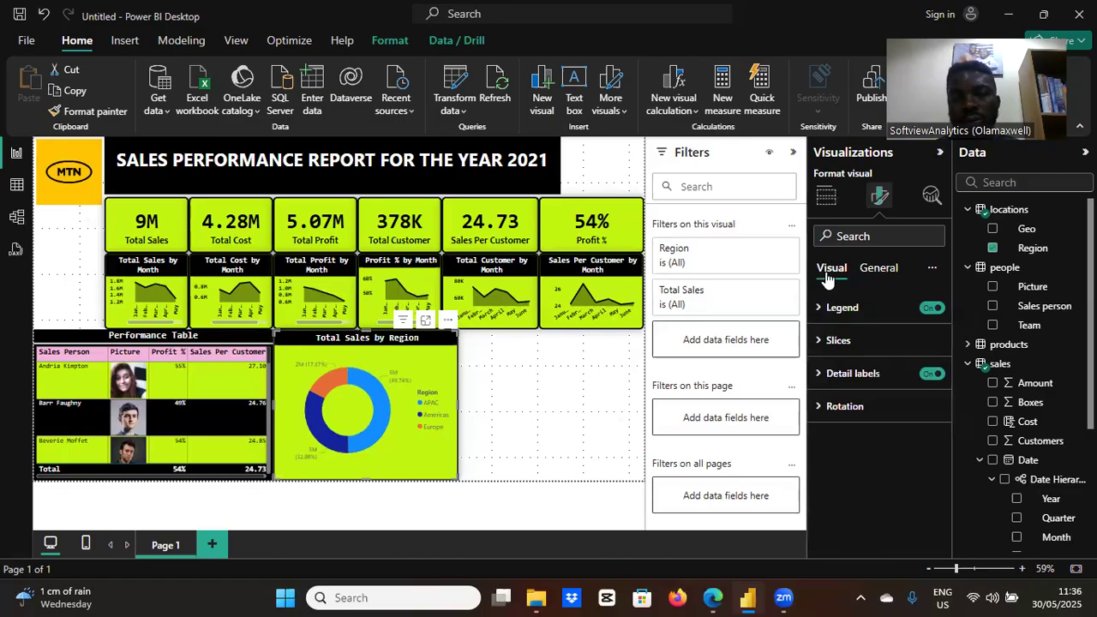
left_click(818, 342)
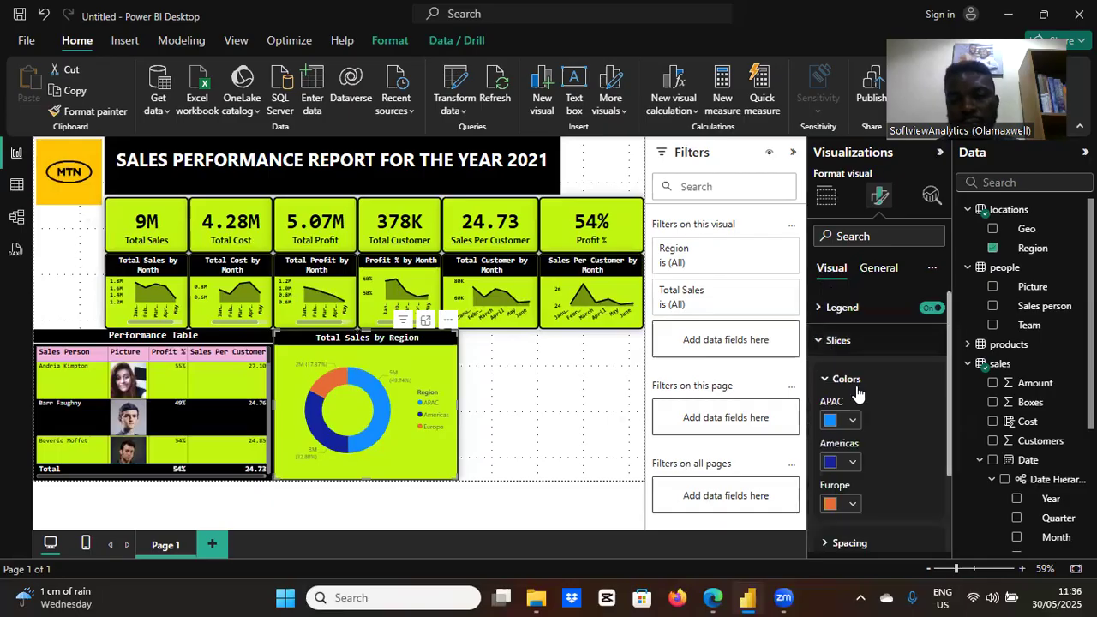
left_click(851, 424)
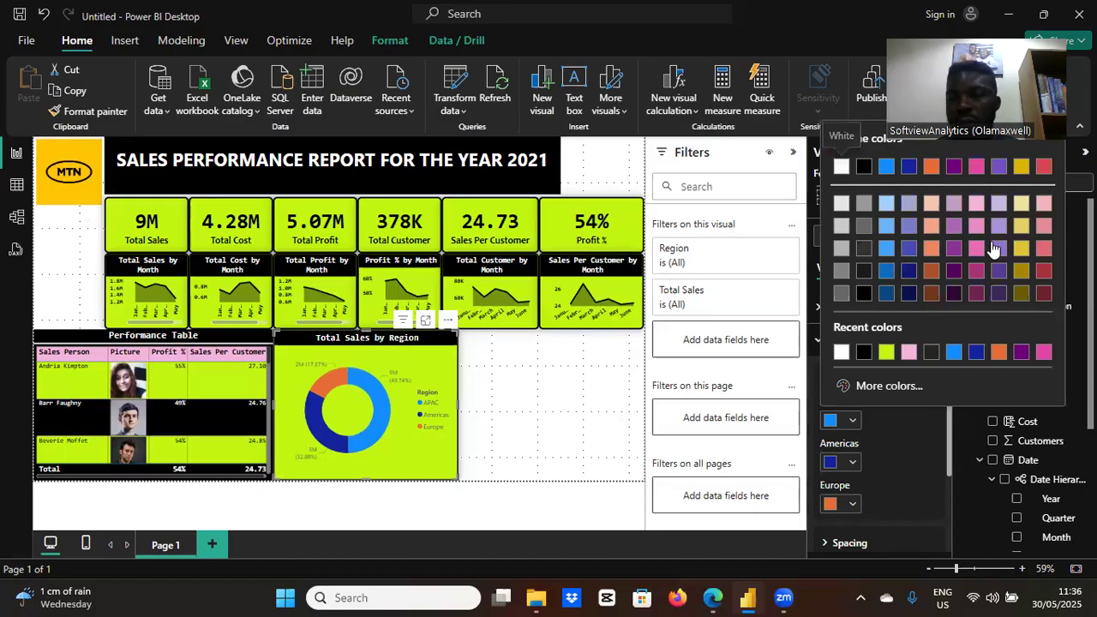
left_click(866, 254)
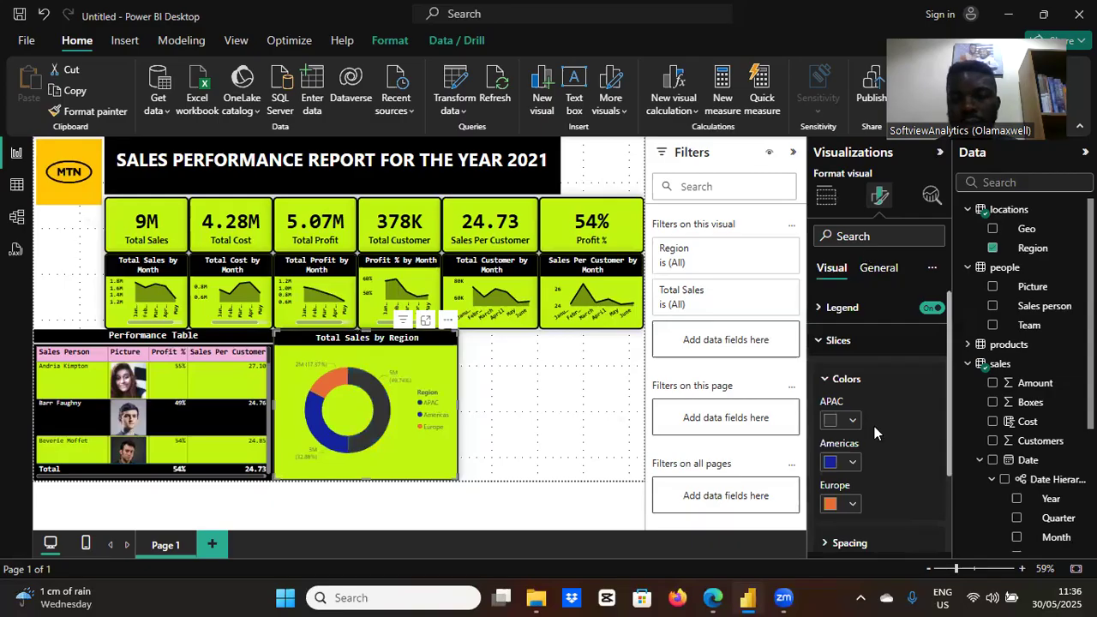
left_click(854, 462)
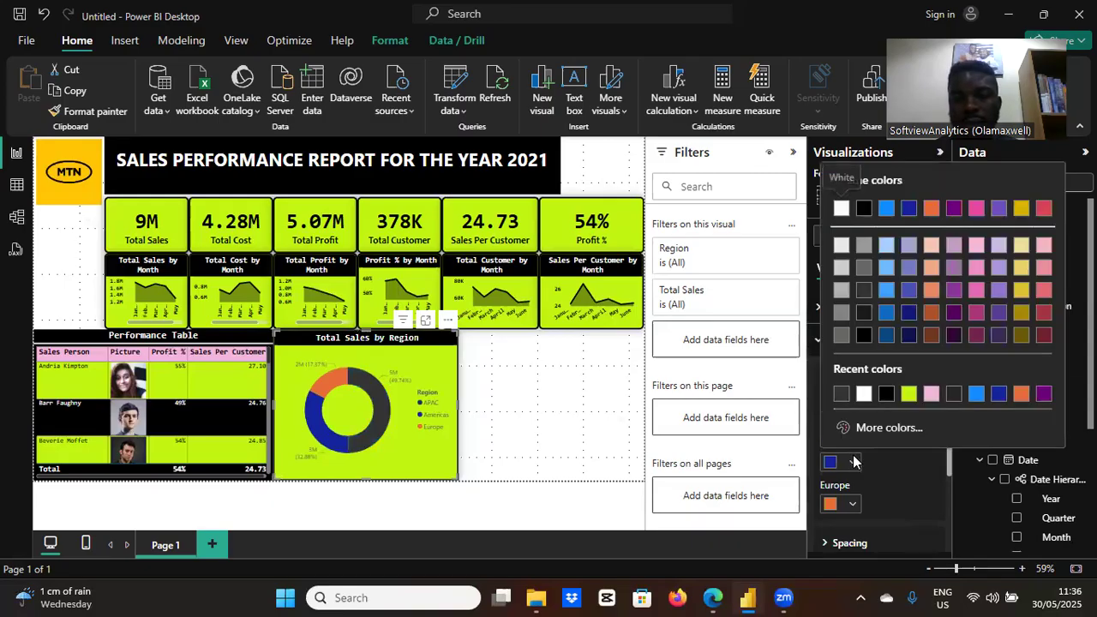
left_click(864, 248)
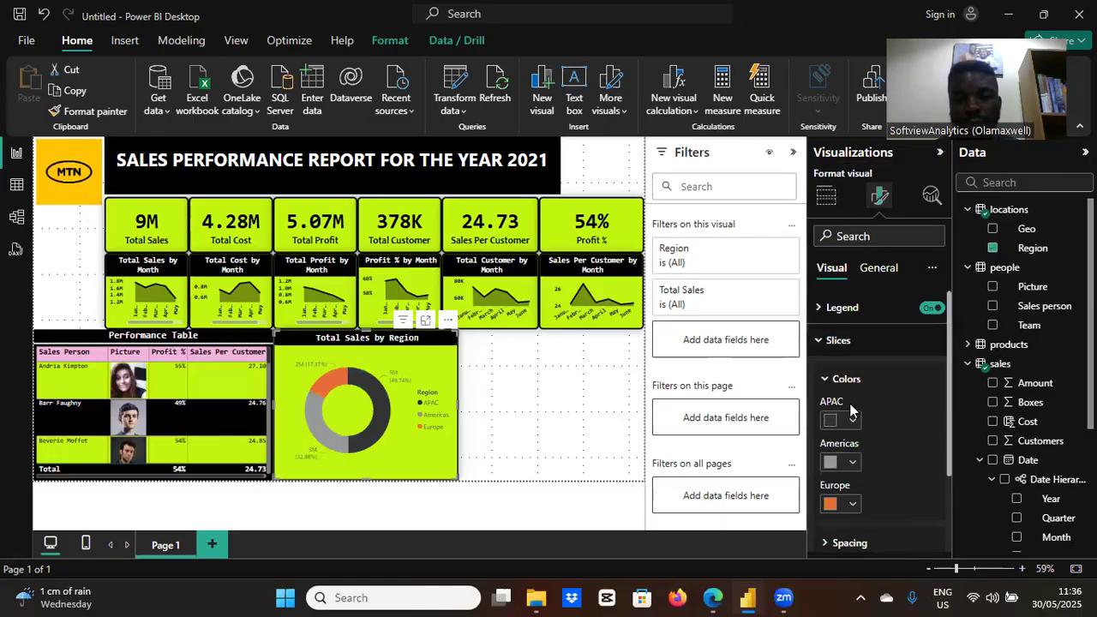
left_click(853, 505)
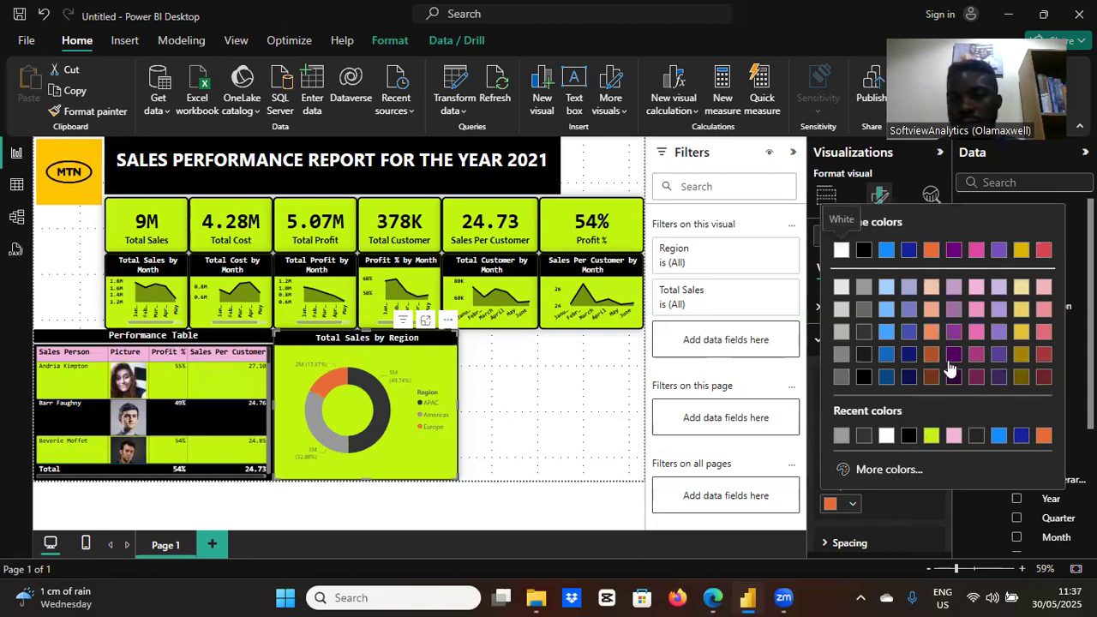
left_click(1022, 311)
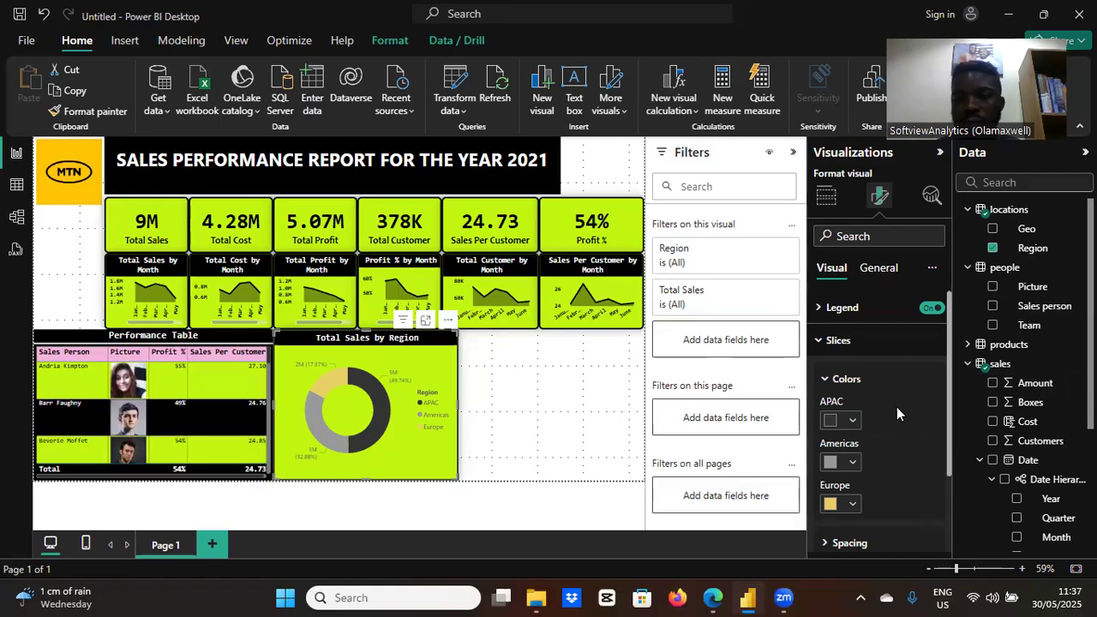
scroll(874, 396, "down", 1)
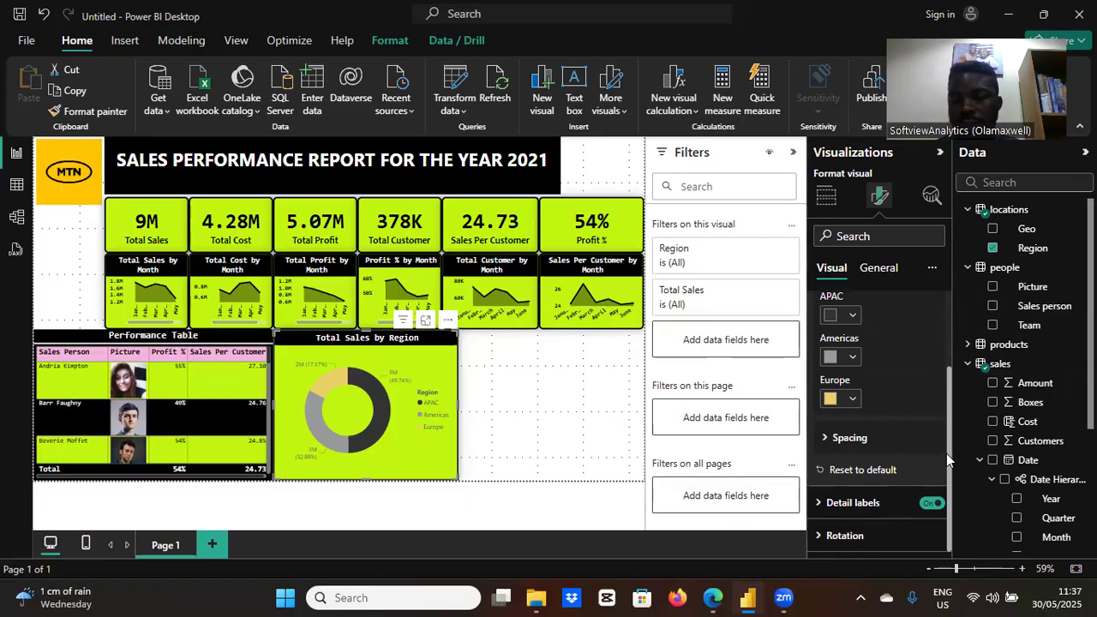
scroll(946, 453, "up", 1)
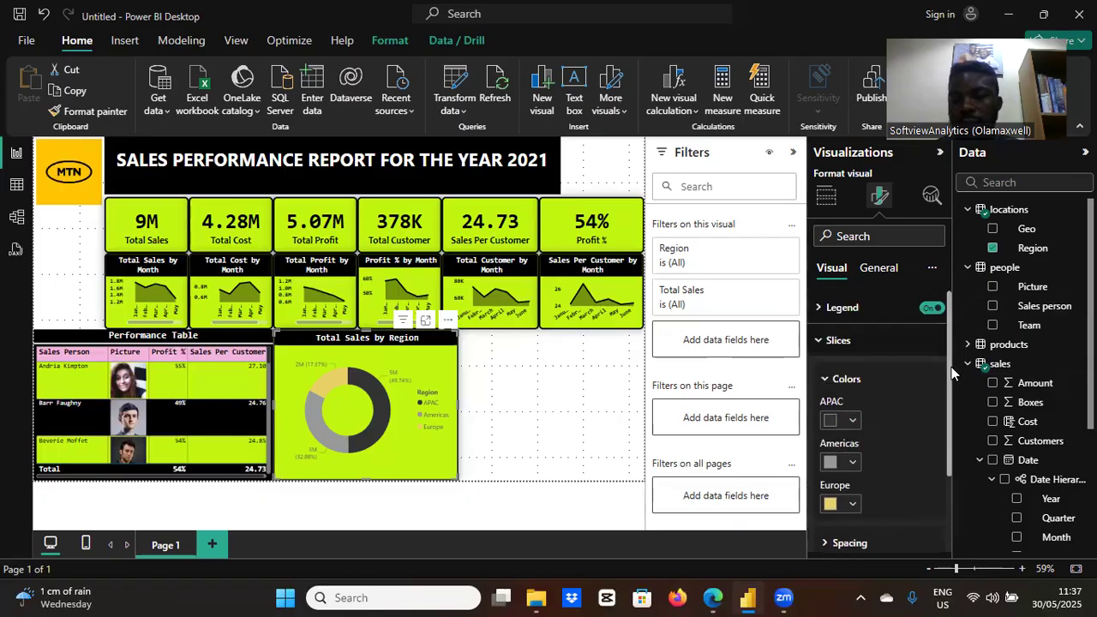
- Try the donut chart's legend at Top center, and set its position to Bottom center
left_click(818, 342)
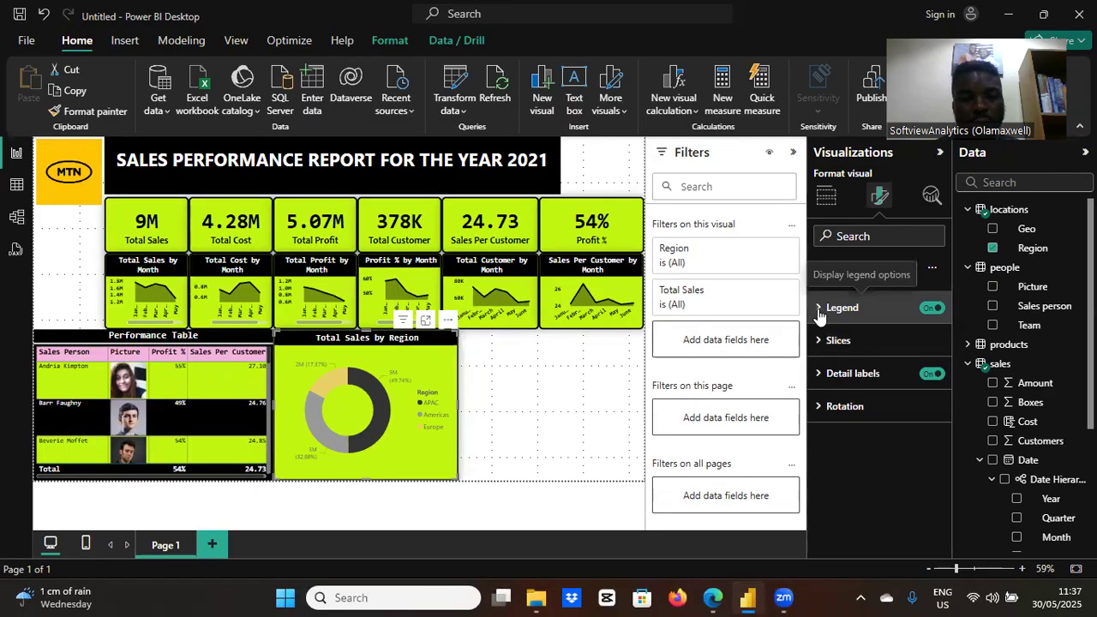
left_click(819, 310)
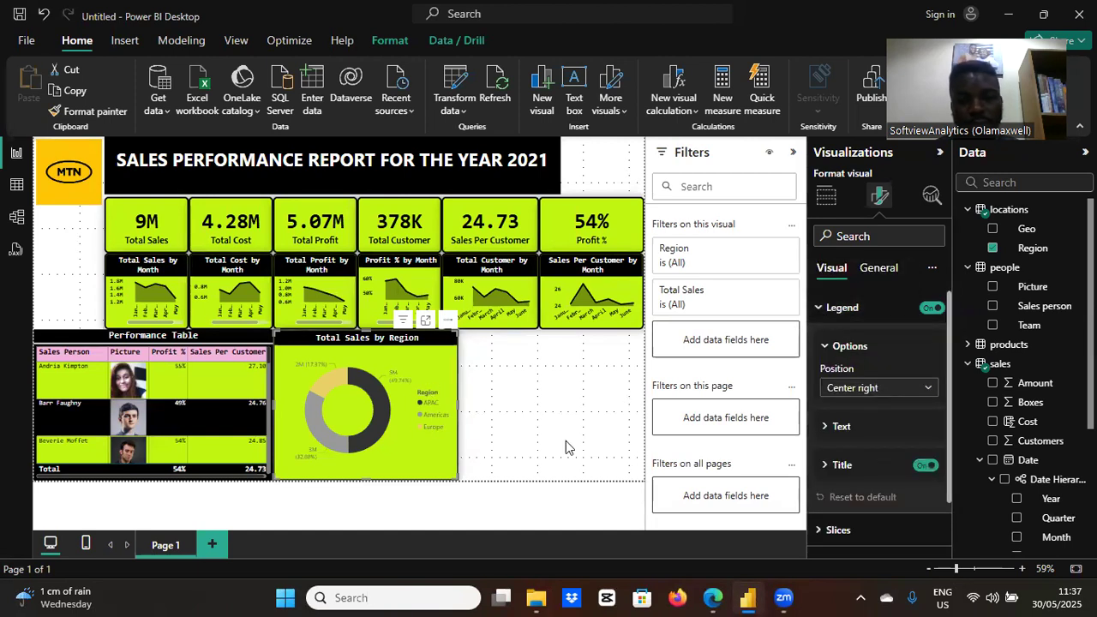
left_click(926, 390)
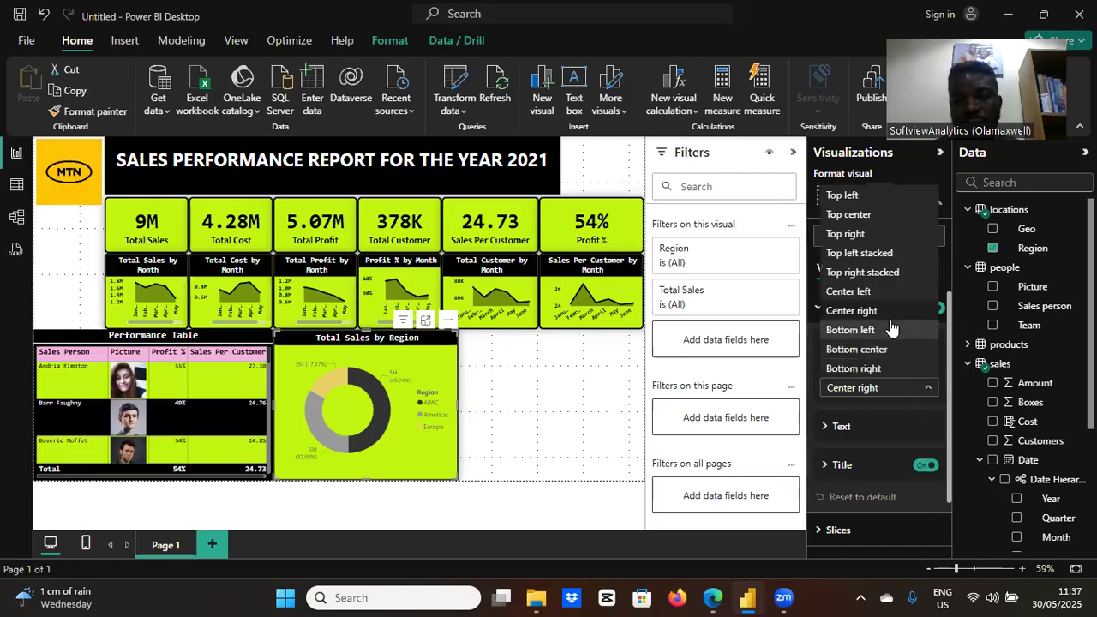
left_click(848, 214)
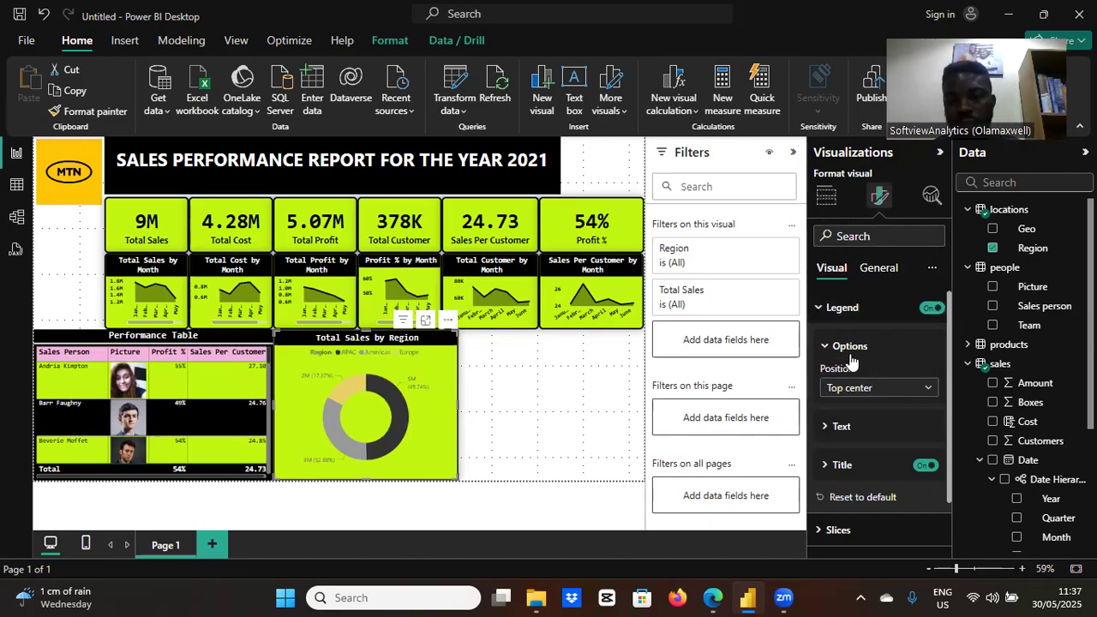
left_click(924, 387)
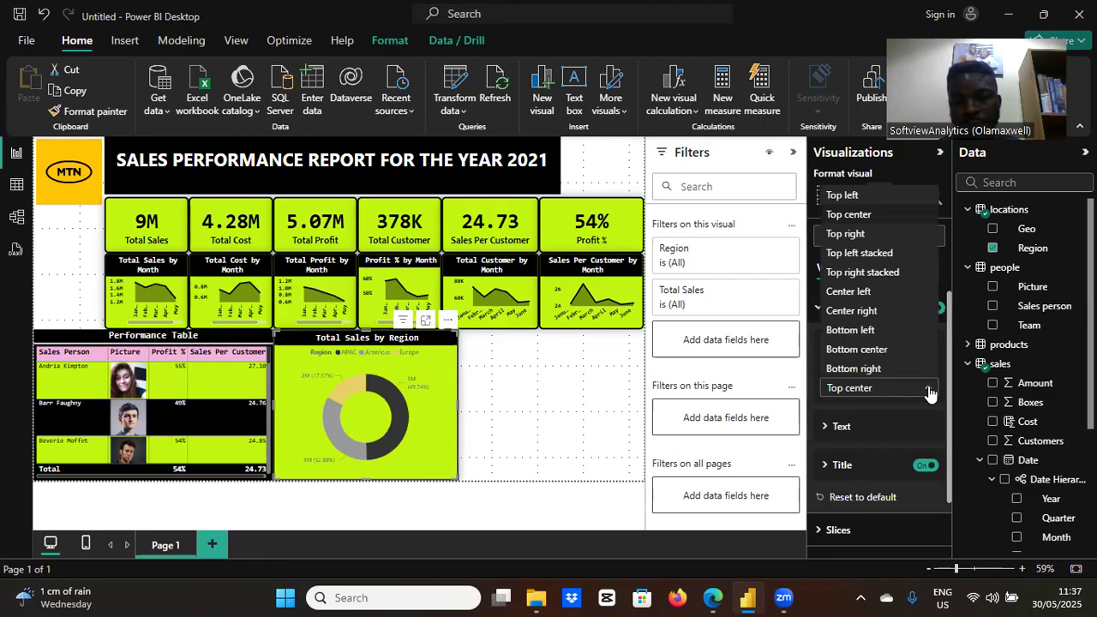
left_click(872, 353)
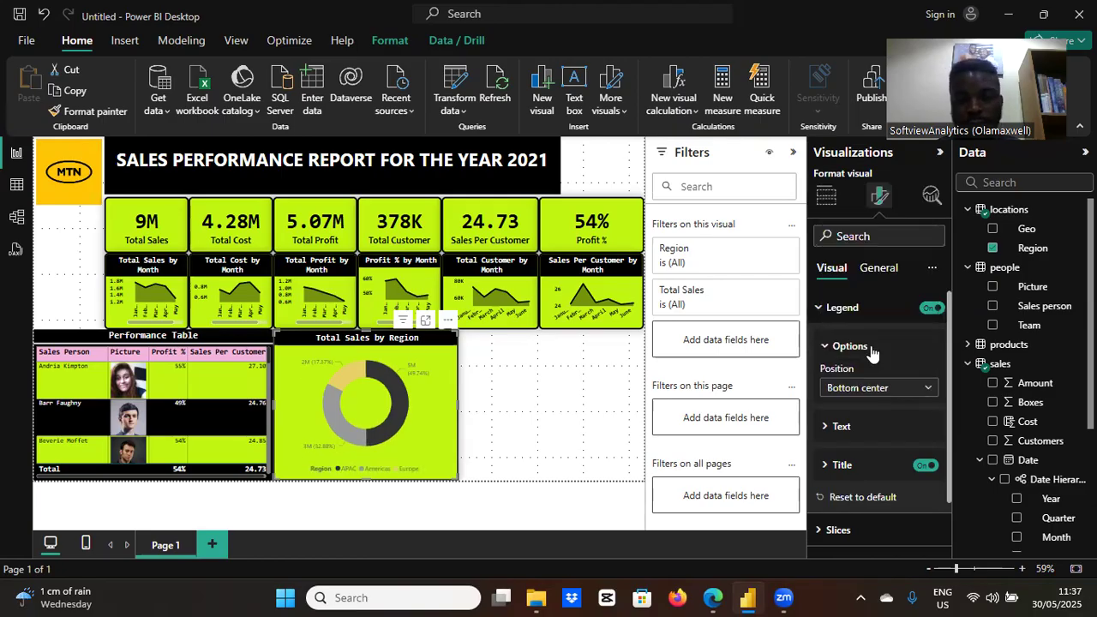
- Set the legend text color of the Total Sales by Region donut chart to black
left_click(817, 311)
left_click(814, 308)
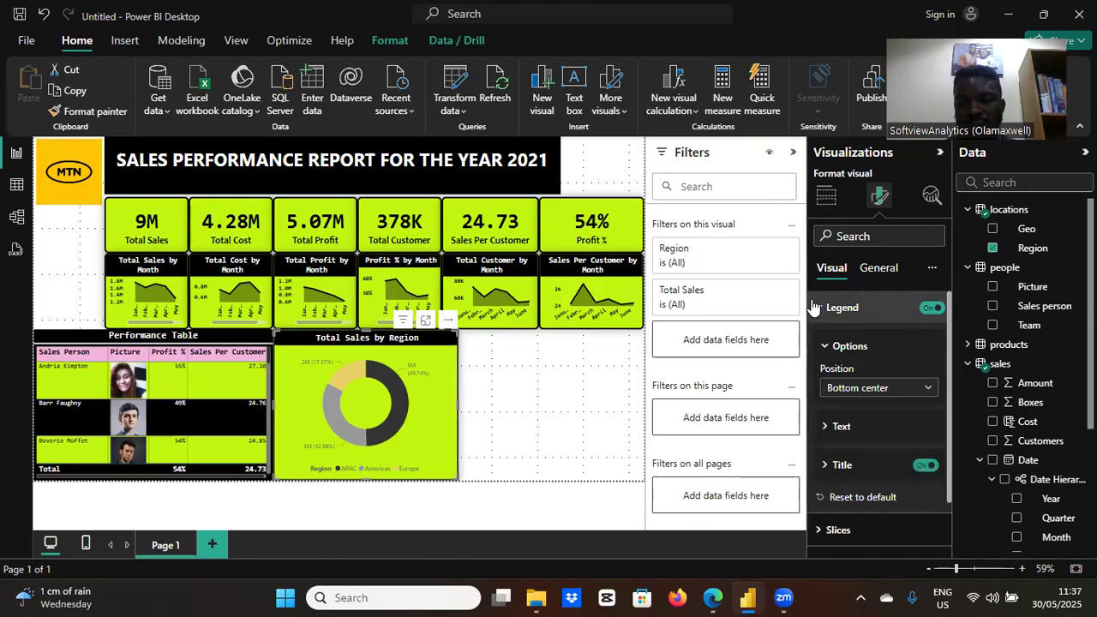
left_click(826, 428)
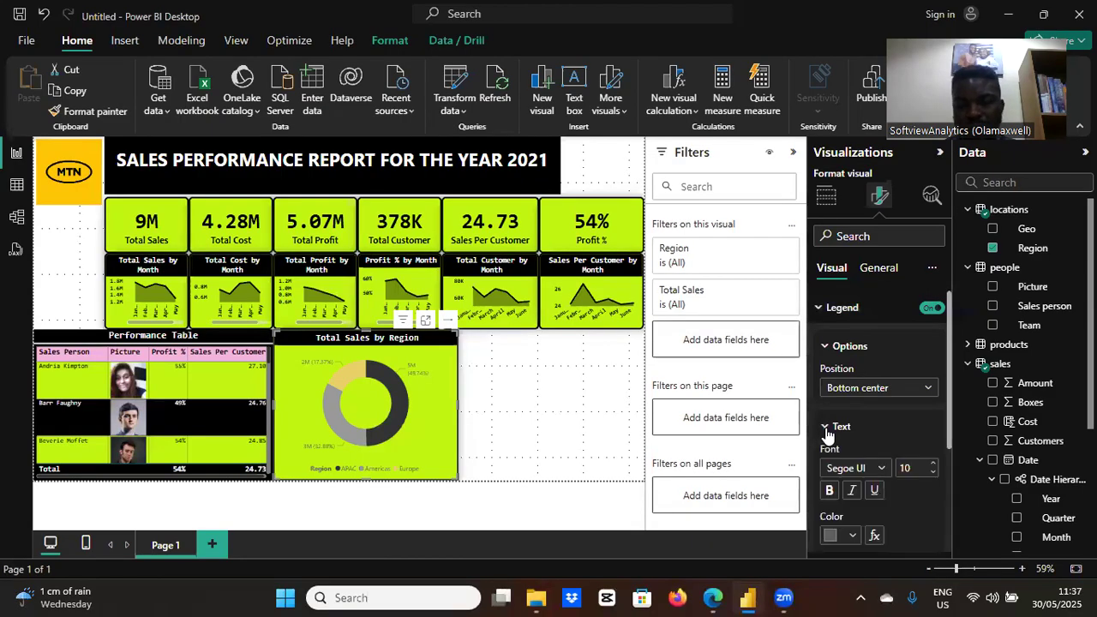
left_click(851, 536)
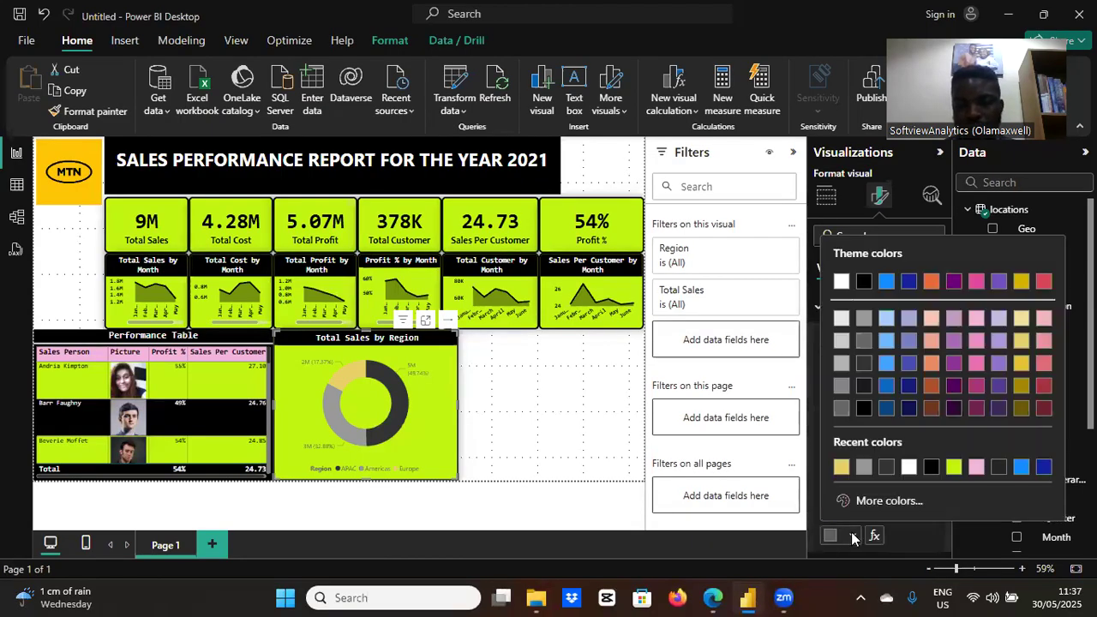
left_click(931, 467)
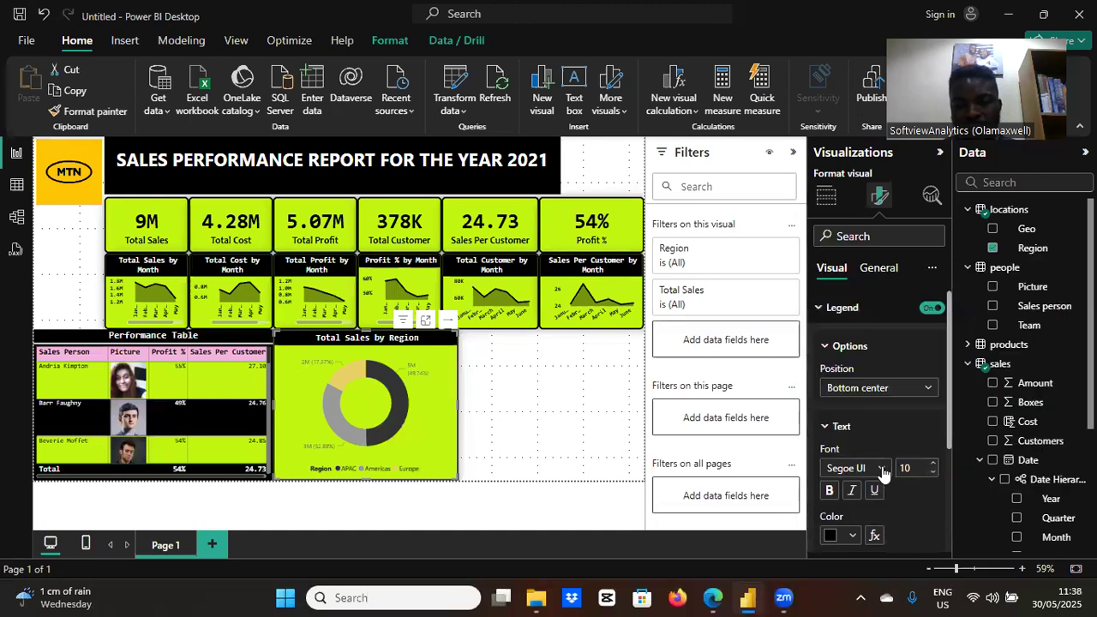
- Change the donut chart's legend font to Candara and collapse the legend's option and text settings
left_click(881, 470)
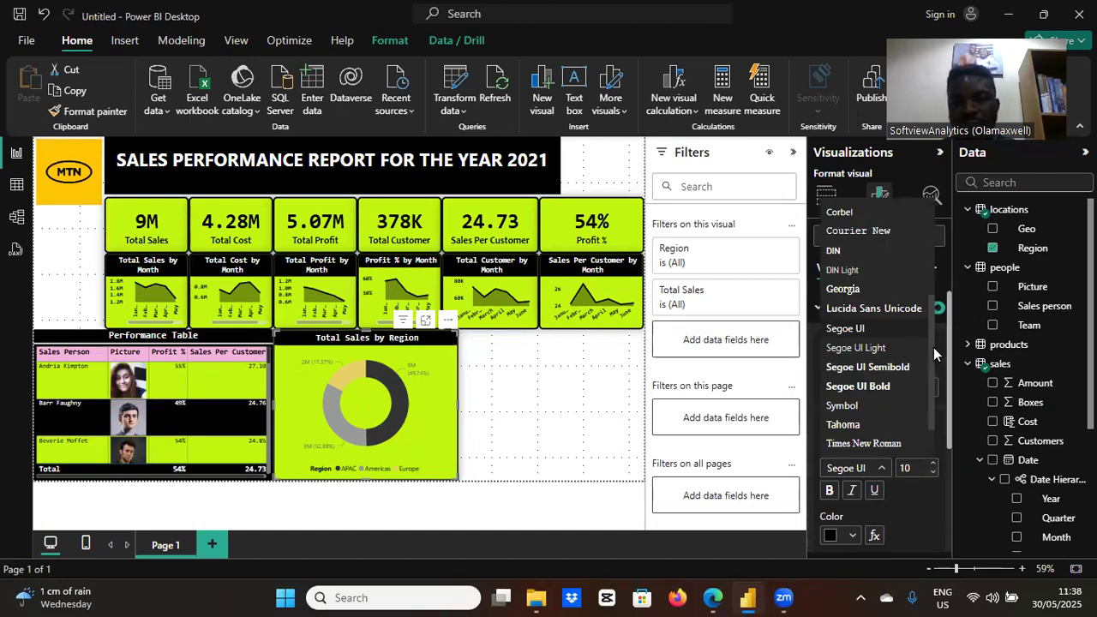
left_click_drag(933, 345, 923, 270)
left_click(883, 280)
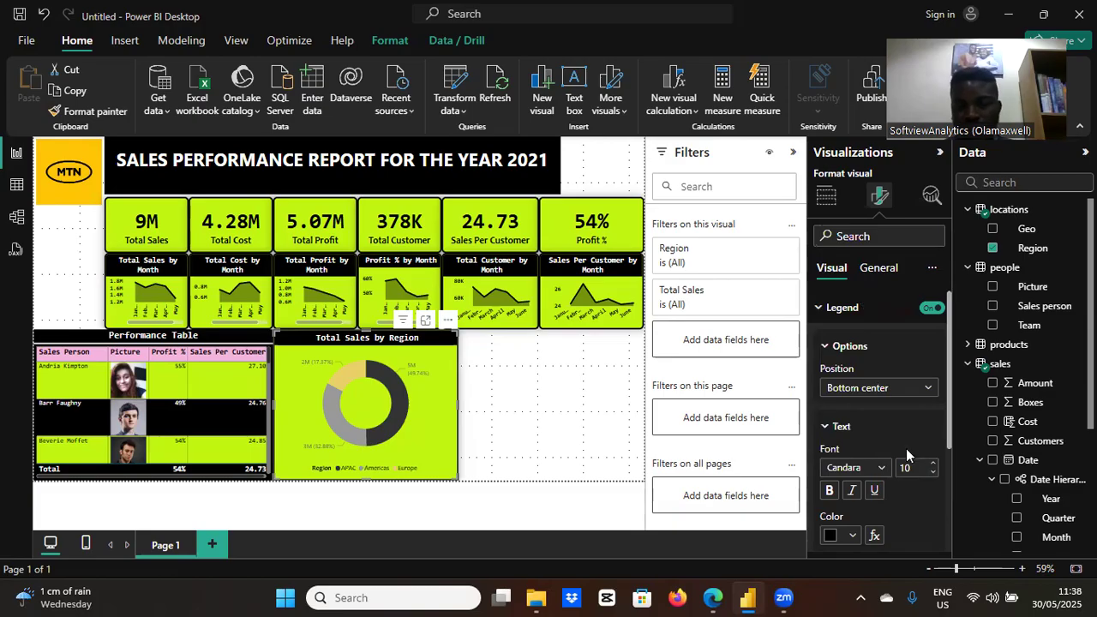
left_click_drag(946, 432, 955, 461)
scroll(955, 461, "up", 2)
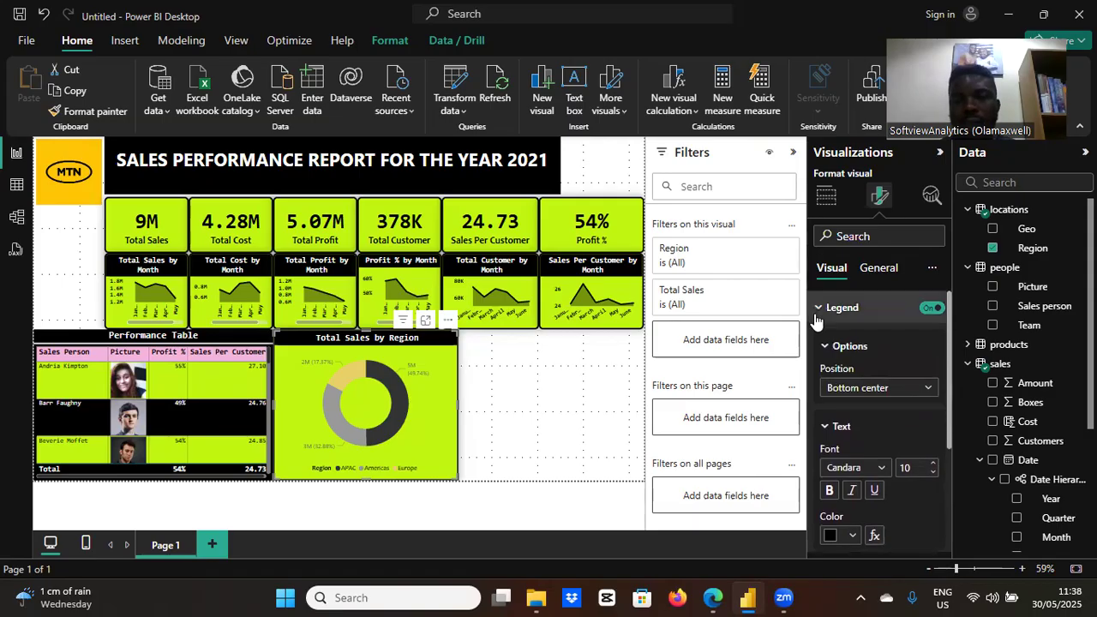
left_click(826, 348)
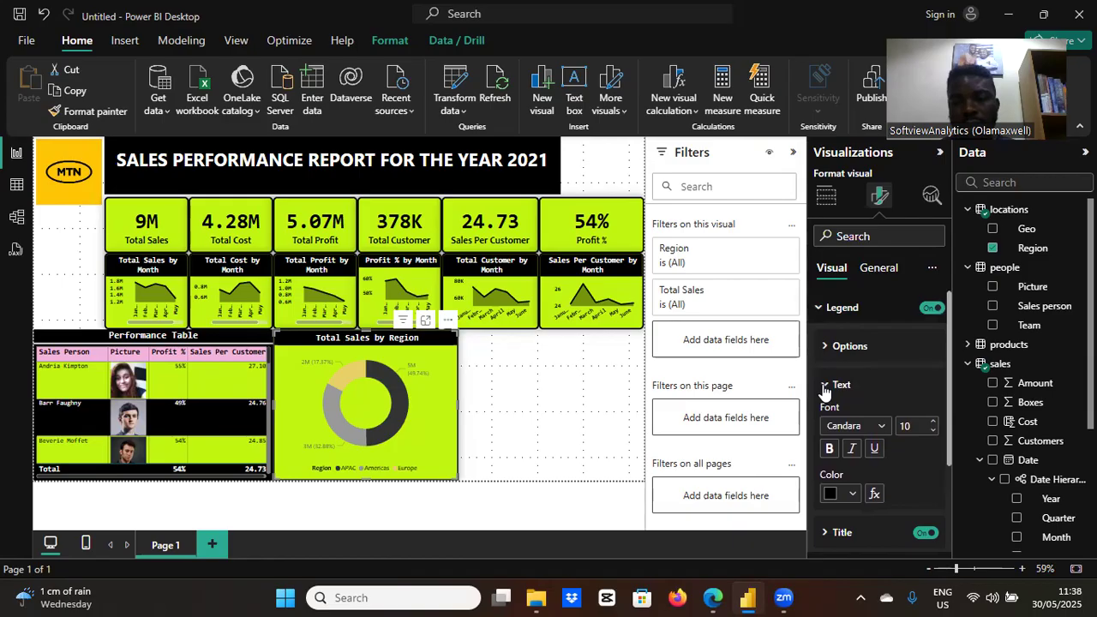
left_click(825, 388)
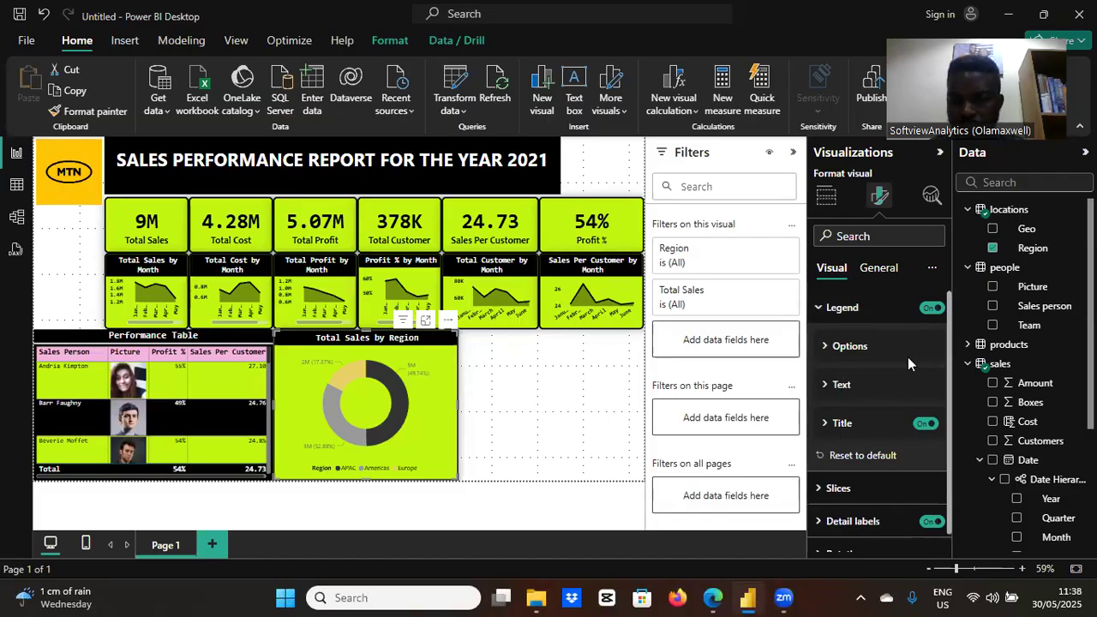
- Set the donut chart's detail label contents to Percent of total
left_click(821, 523)
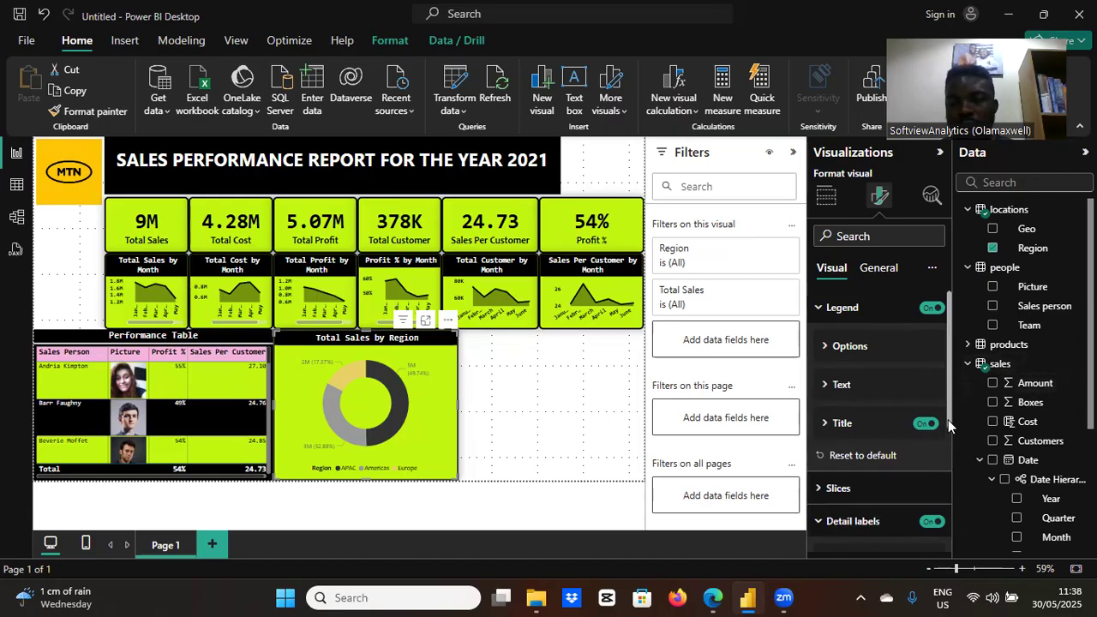
left_click_drag(948, 417, 954, 516)
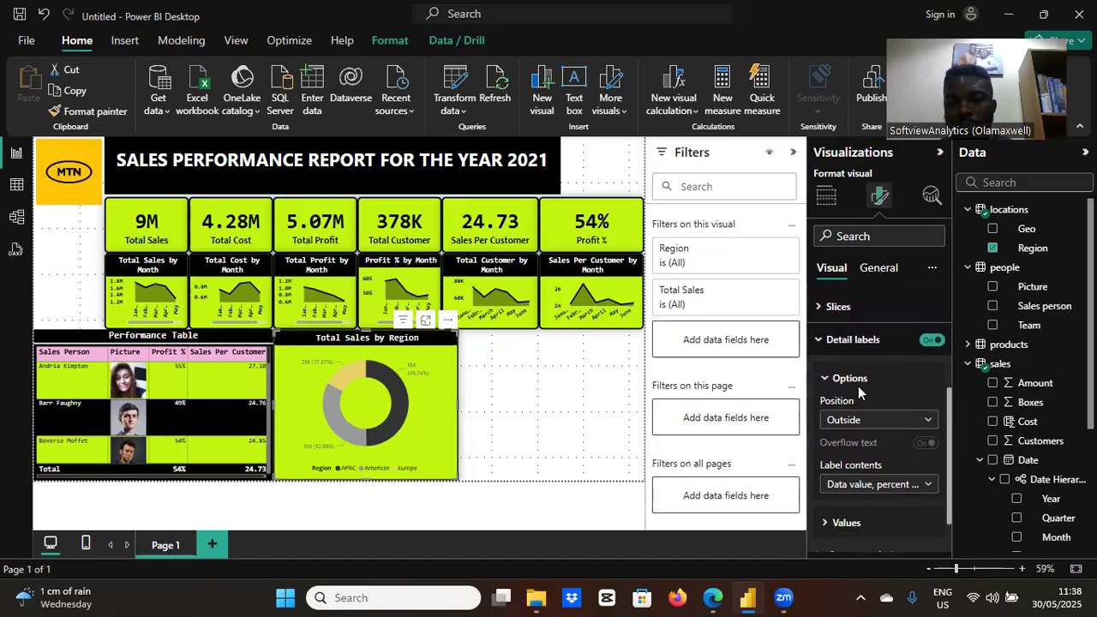
left_click(926, 486)
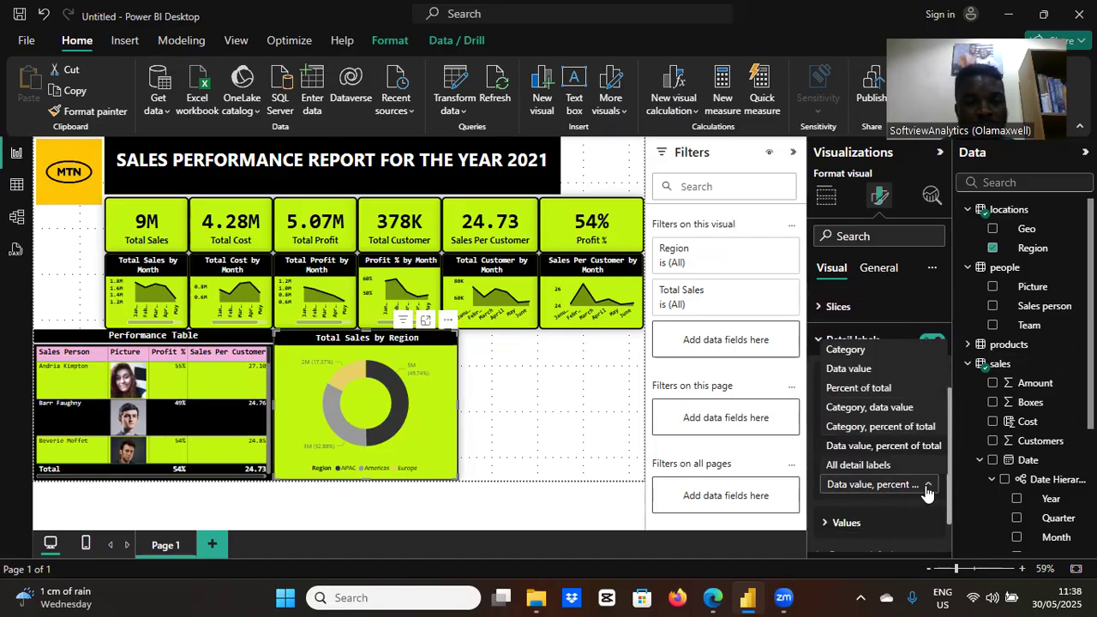
left_click(862, 392)
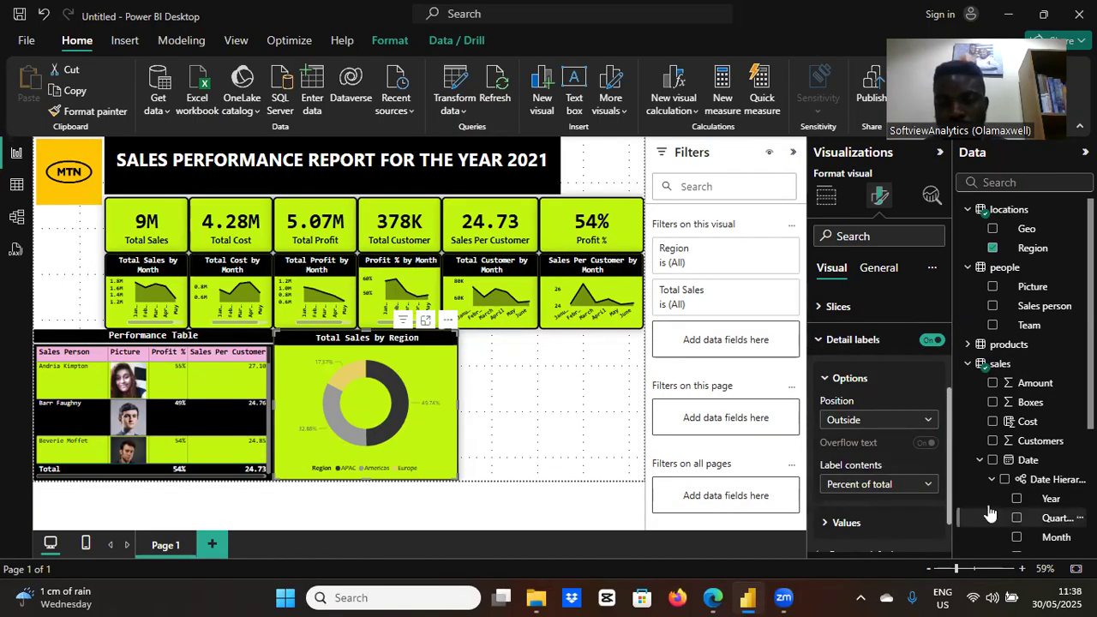
left_click_drag(947, 443, 946, 458)
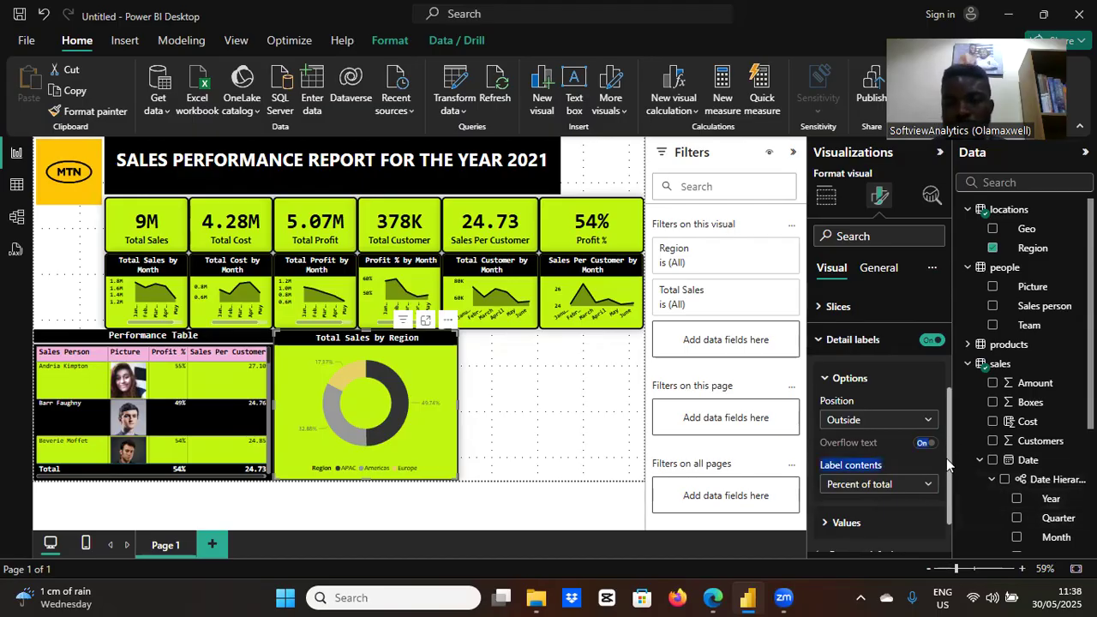
left_click(823, 383)
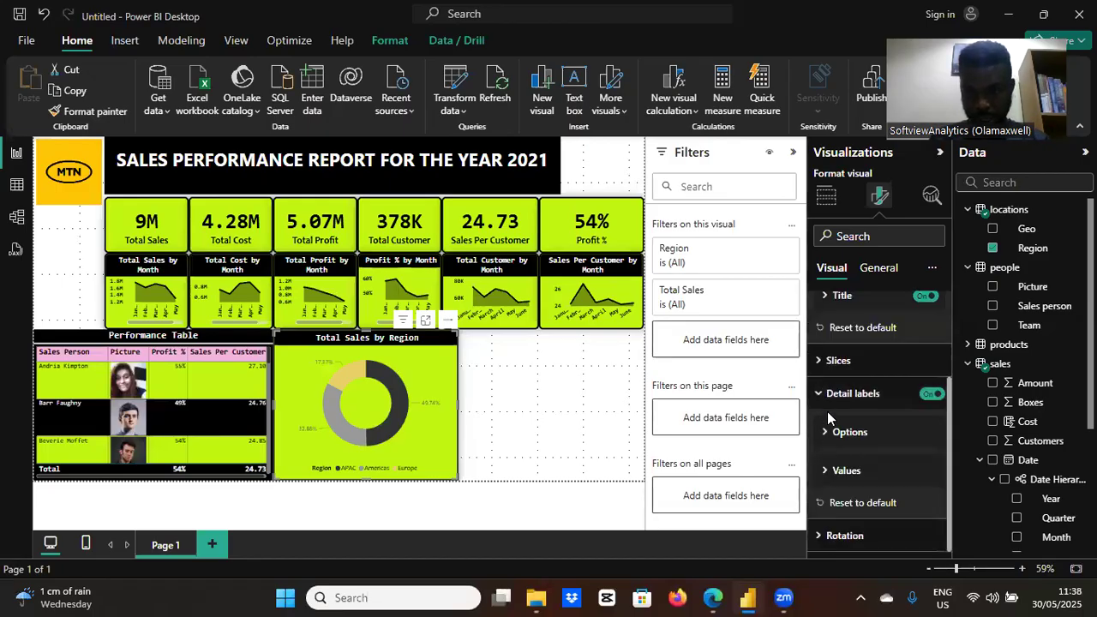
- Change the font of the donut chart's detail label values to Candara
left_click(826, 473)
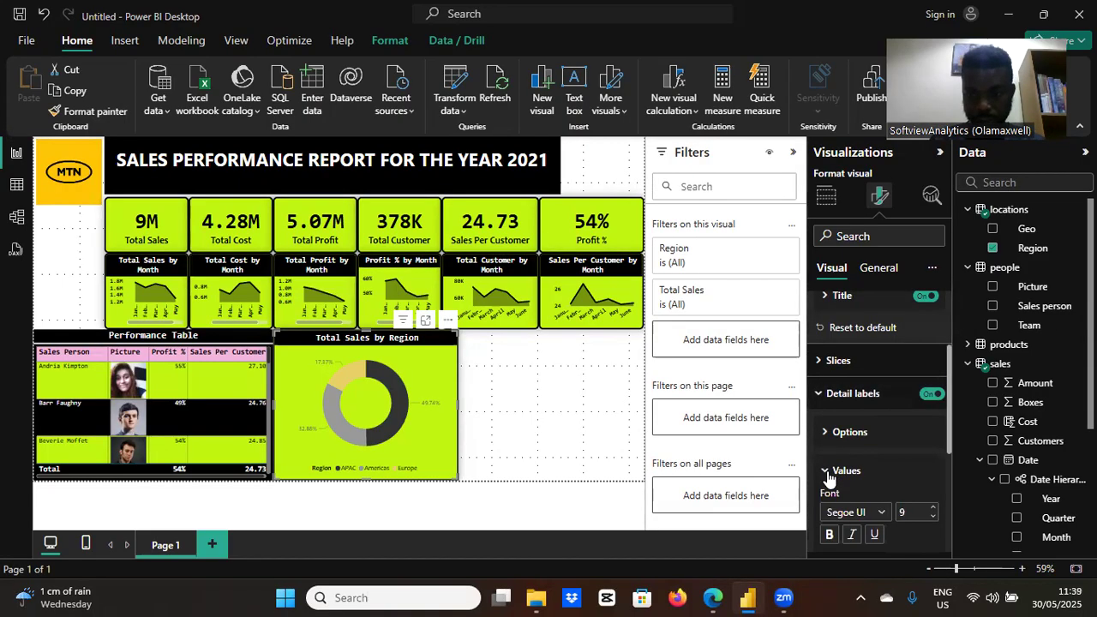
left_click(881, 512)
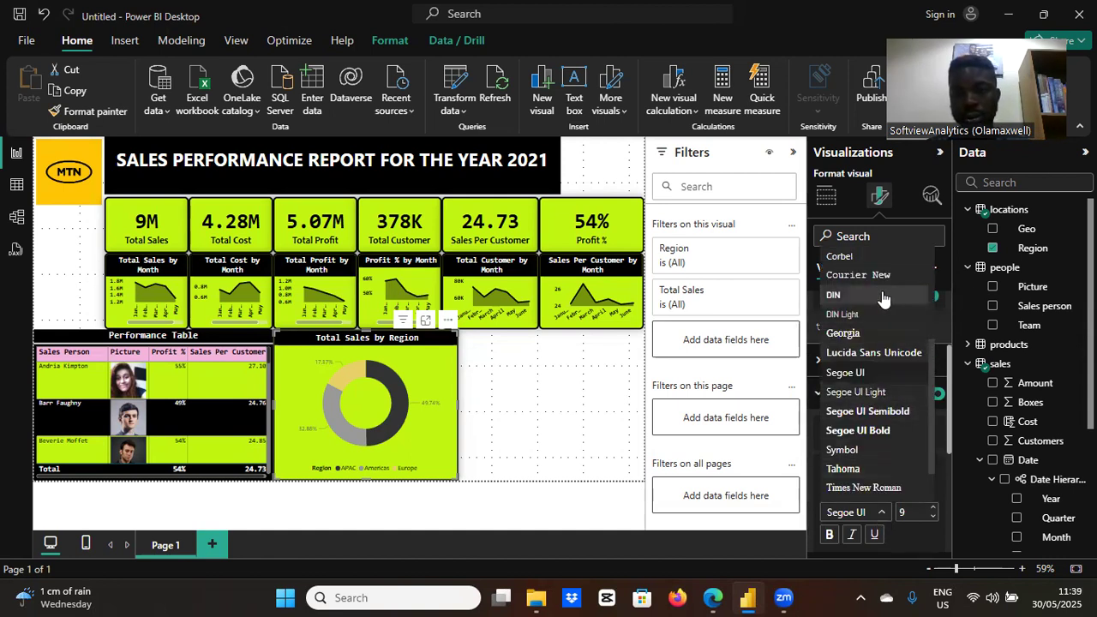
left_click_drag(932, 368, 930, 306)
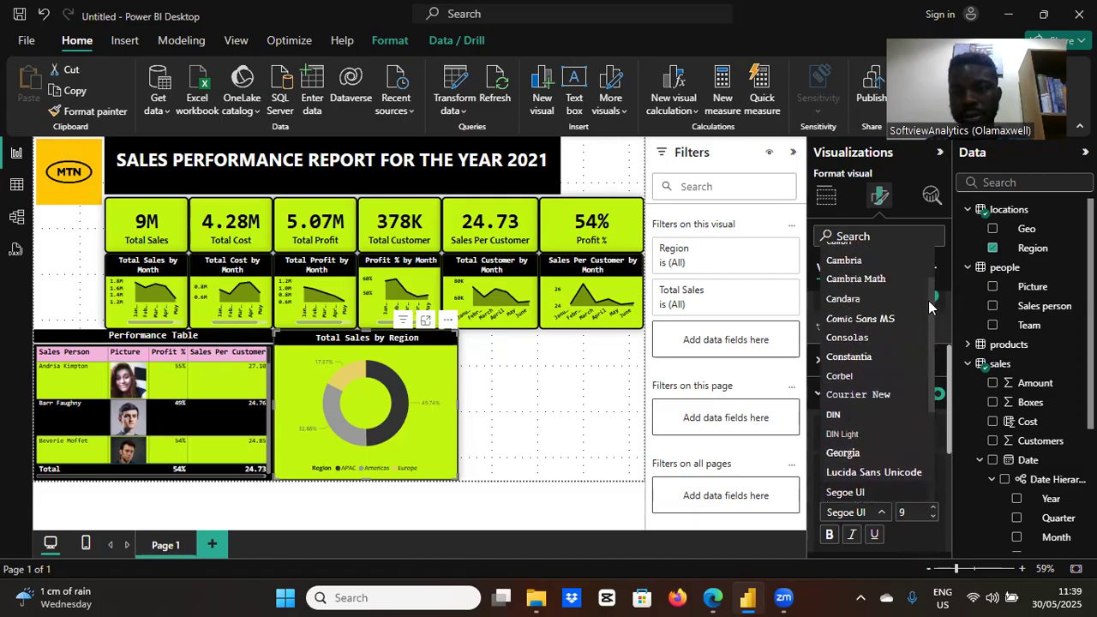
left_click(869, 300)
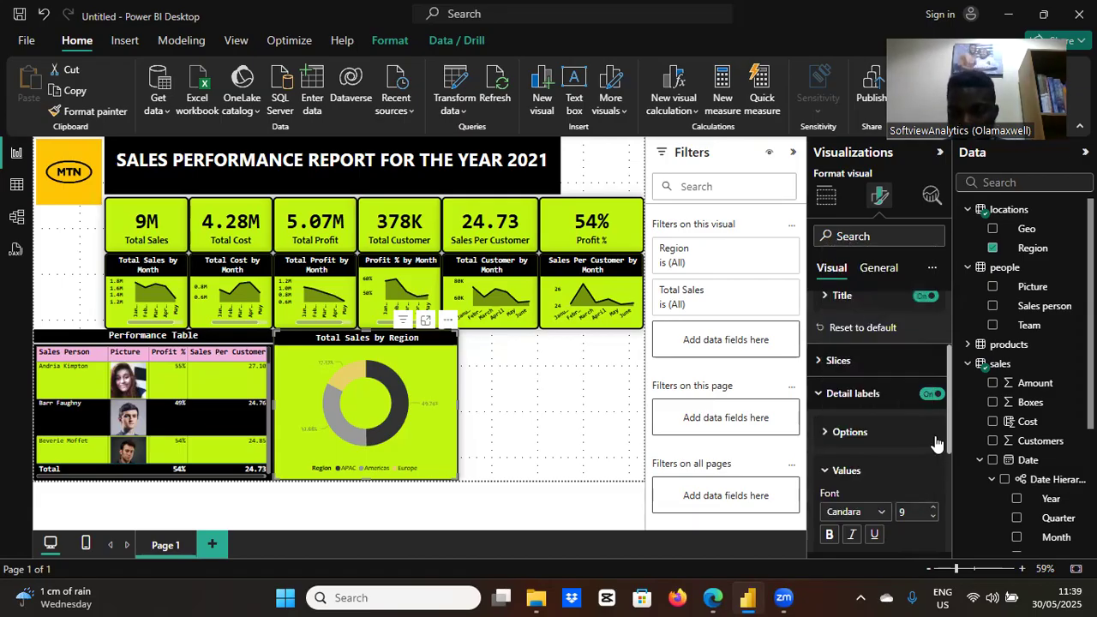
- Color the donut chart's detail label values black and set their font size to 11
left_click_drag(946, 427, 949, 480)
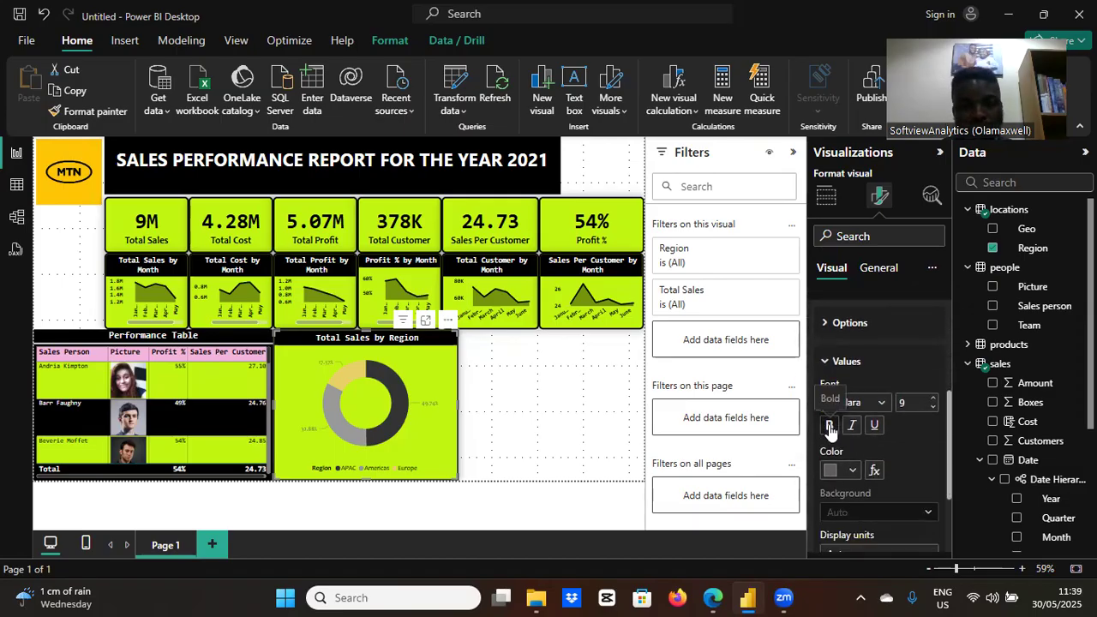
left_click(849, 471)
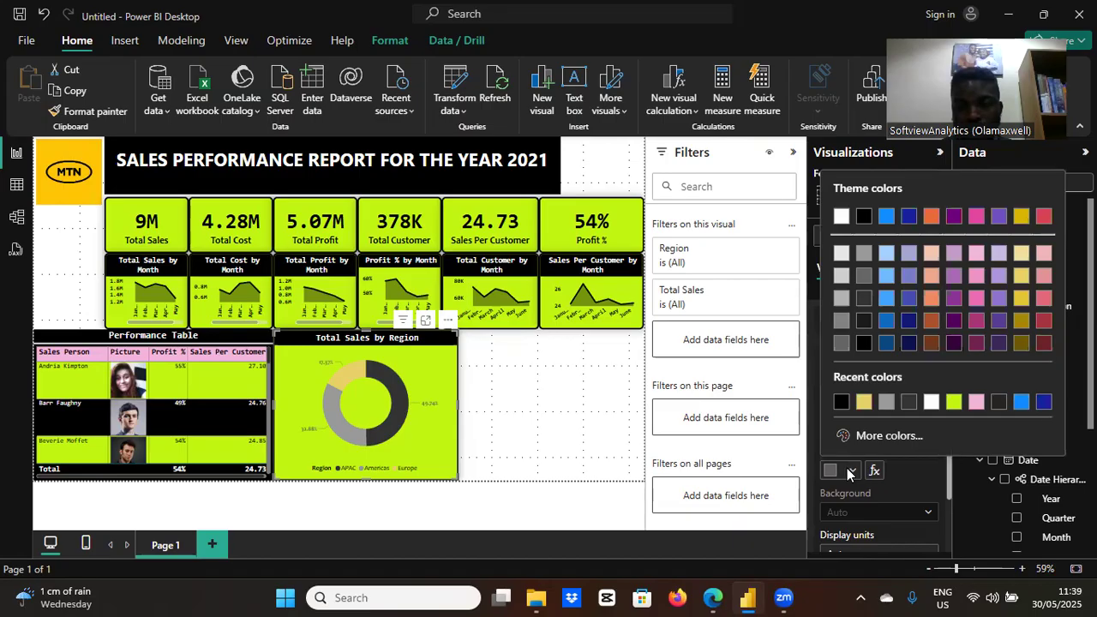
left_click(841, 402)
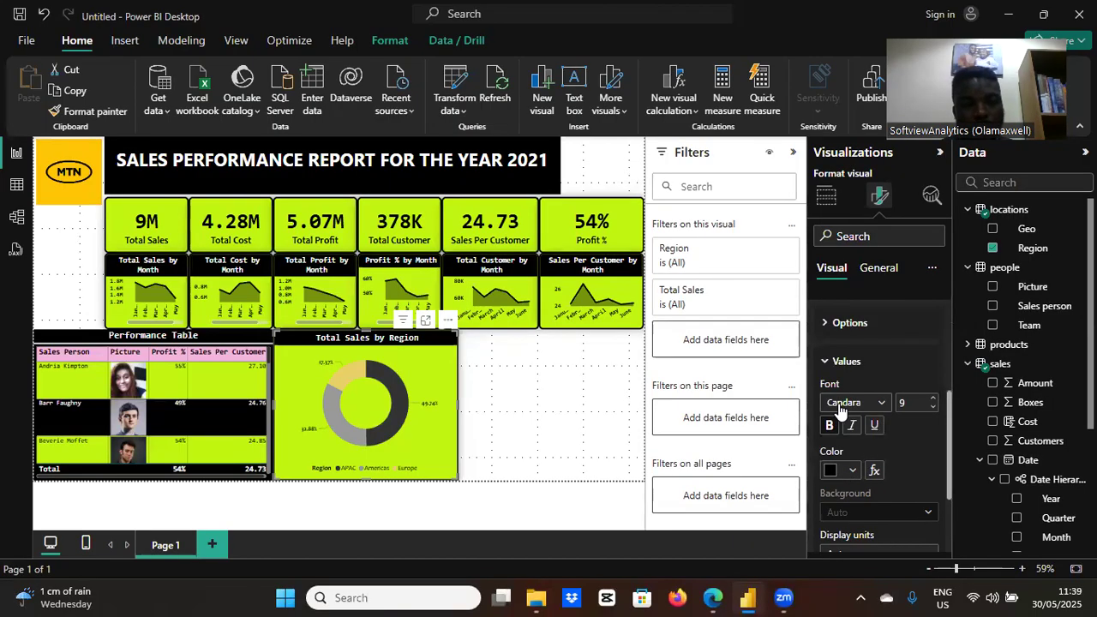
left_click(934, 399)
left_click(934, 399)
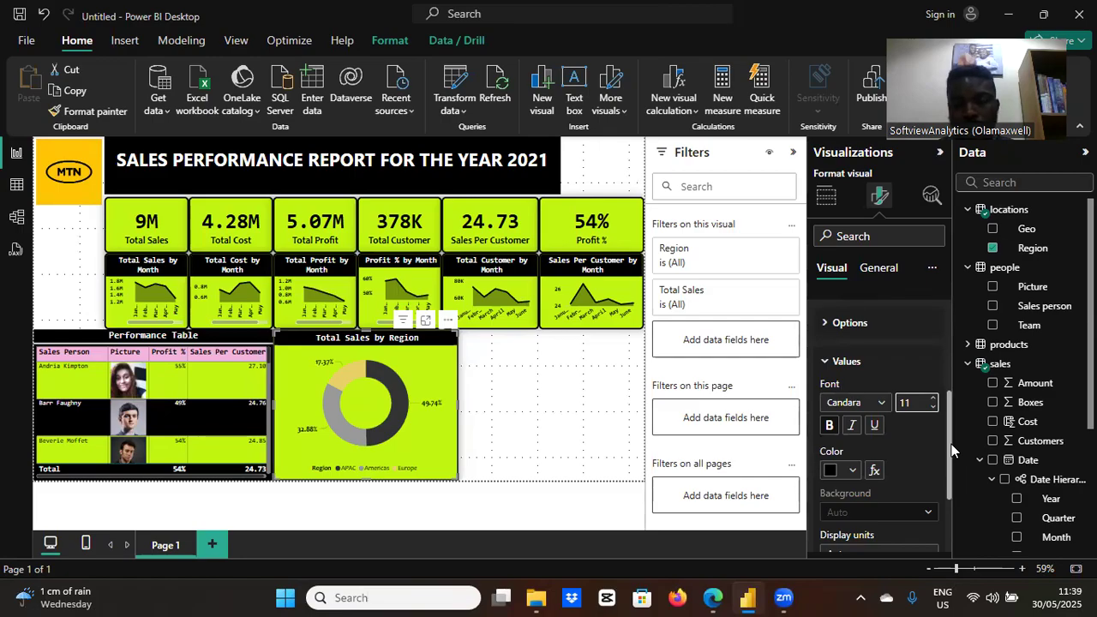
left_click_drag(952, 444, 939, 317)
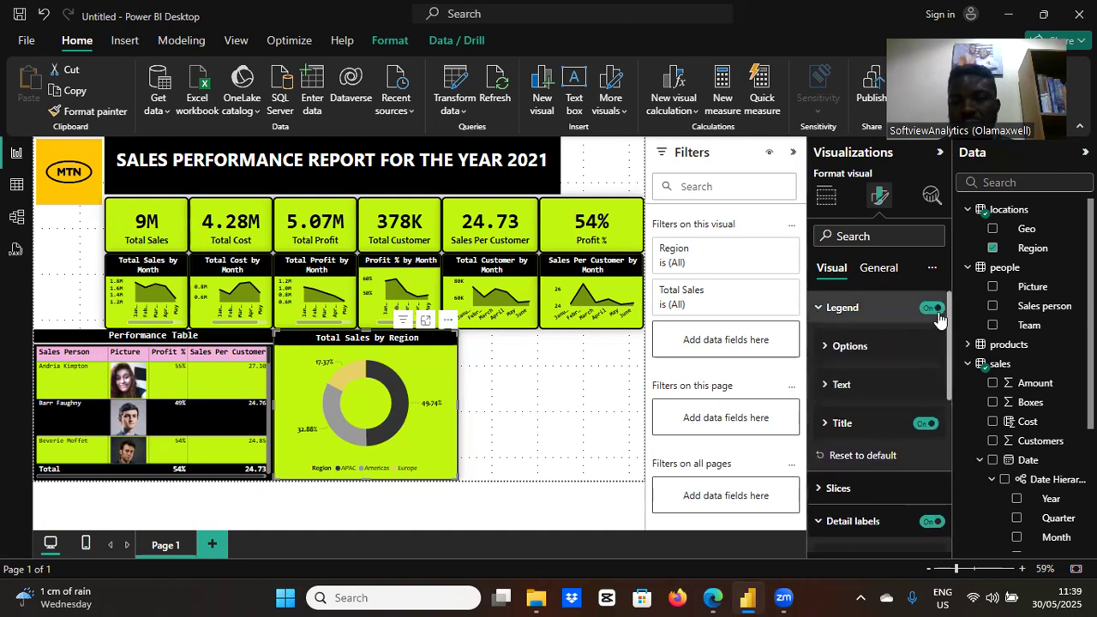
left_click(819, 313)
- Switch to WhatsApp Web to review the report requirements in the group message, and return to Power BI Desktop
mouse_move(400, 403)
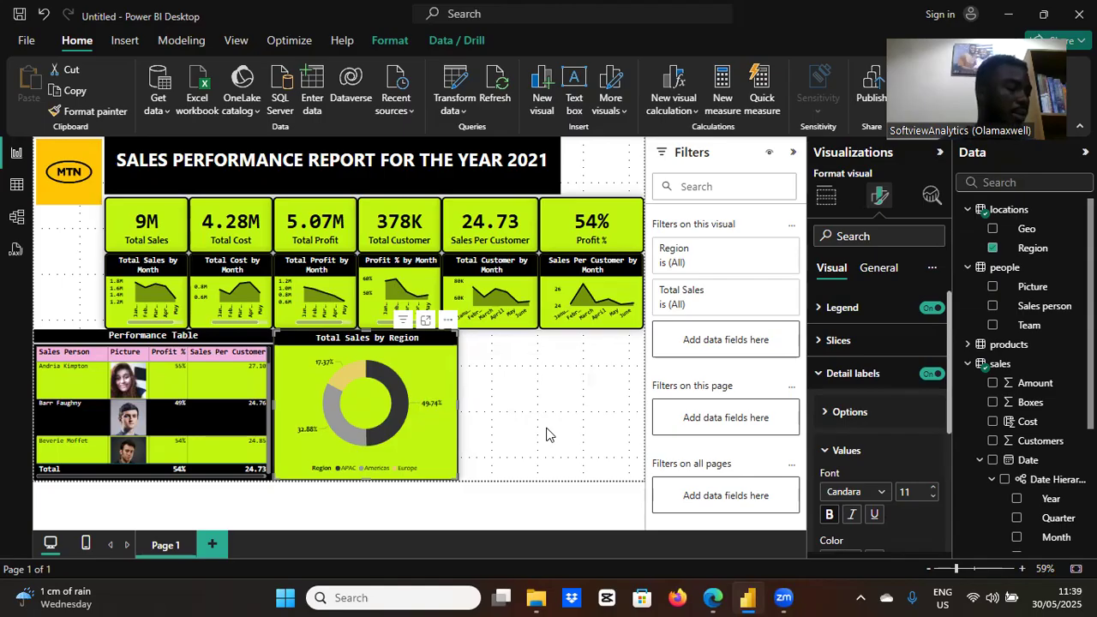
left_click(711, 595)
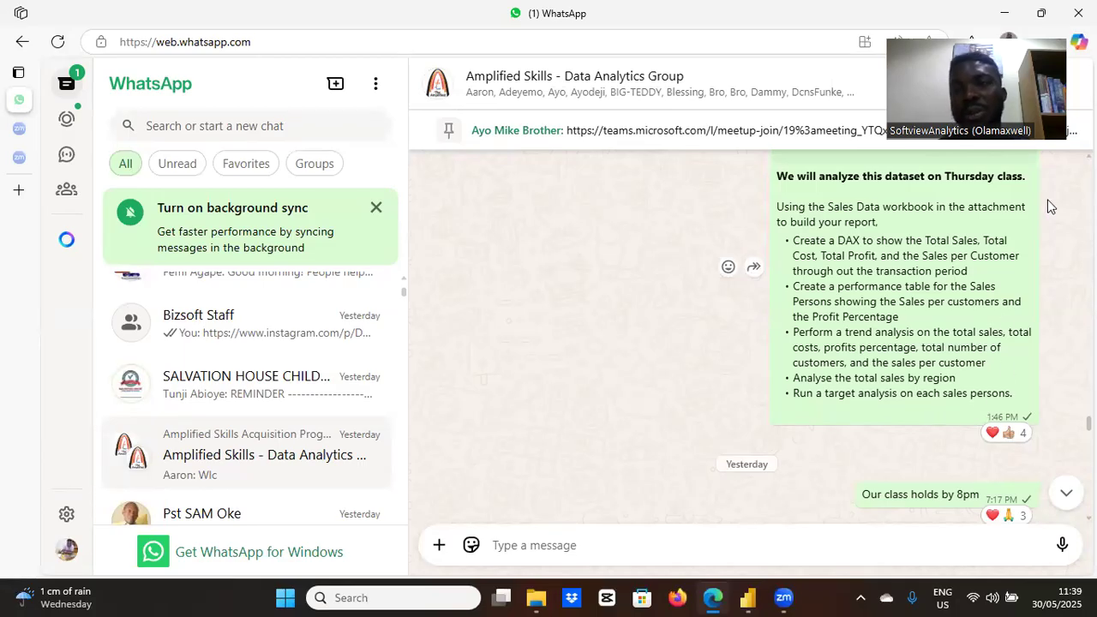
left_click(1007, 13)
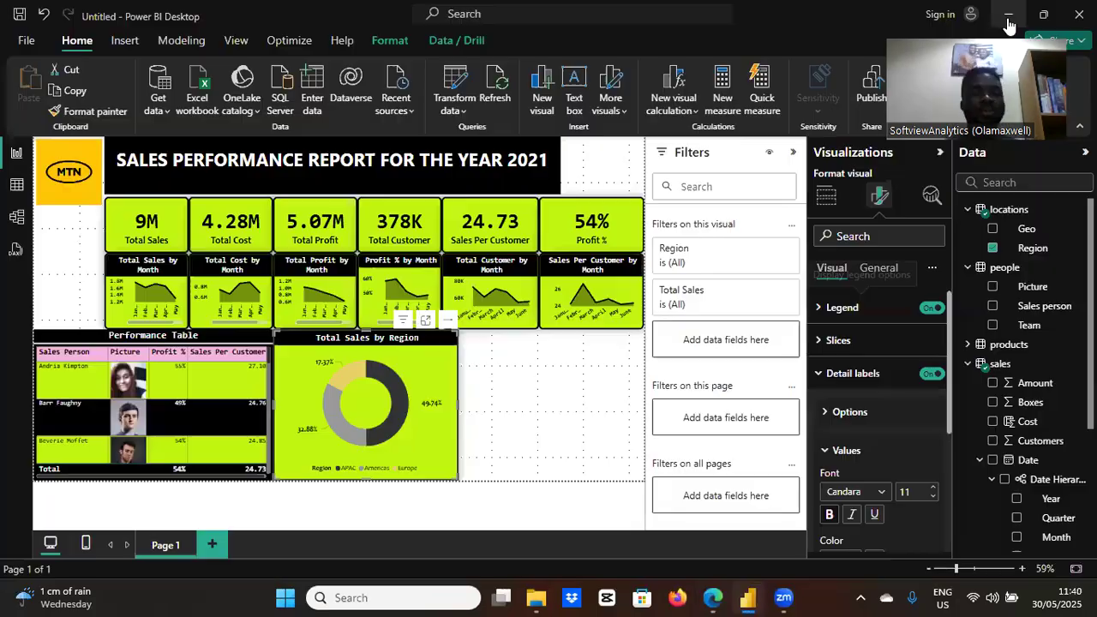
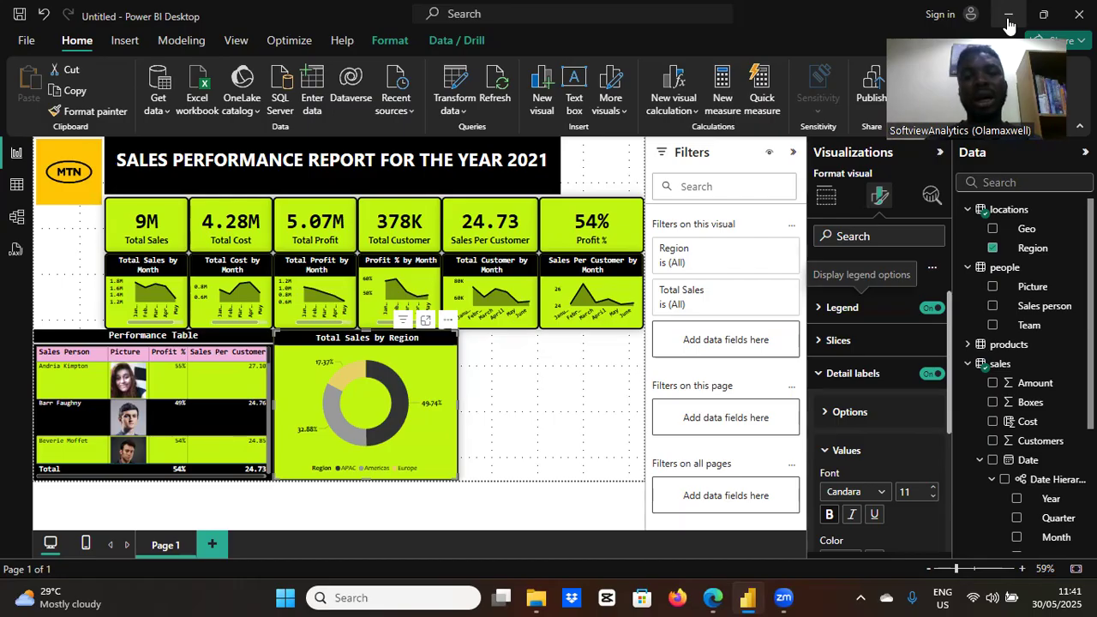
- Create a new measure in the sales table and name it Profit Target
left_click(601, 370)
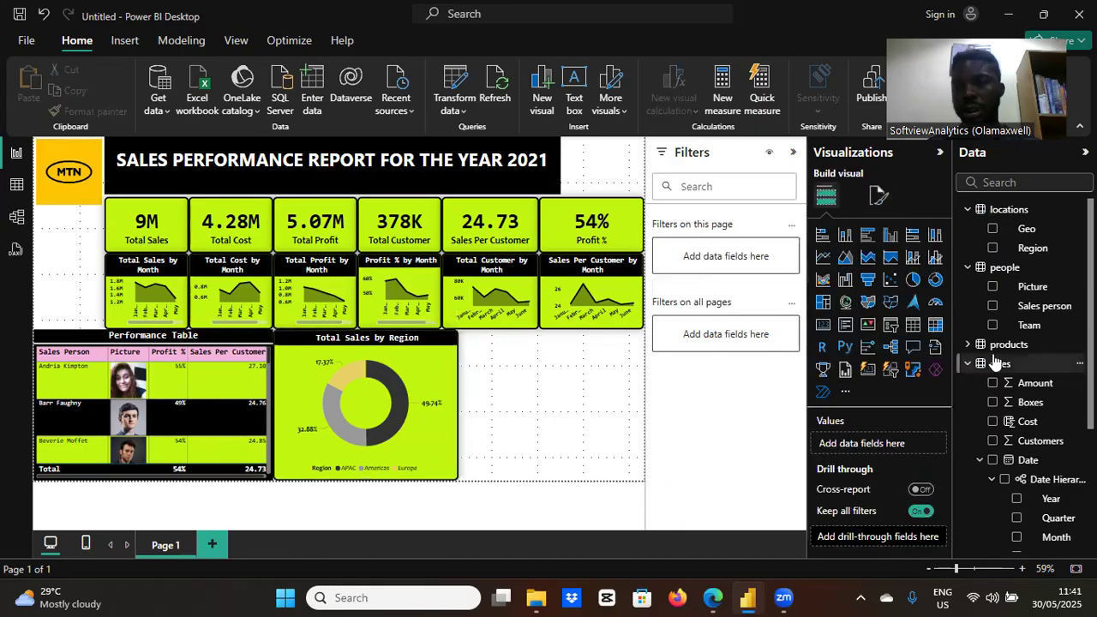
left_click(967, 210)
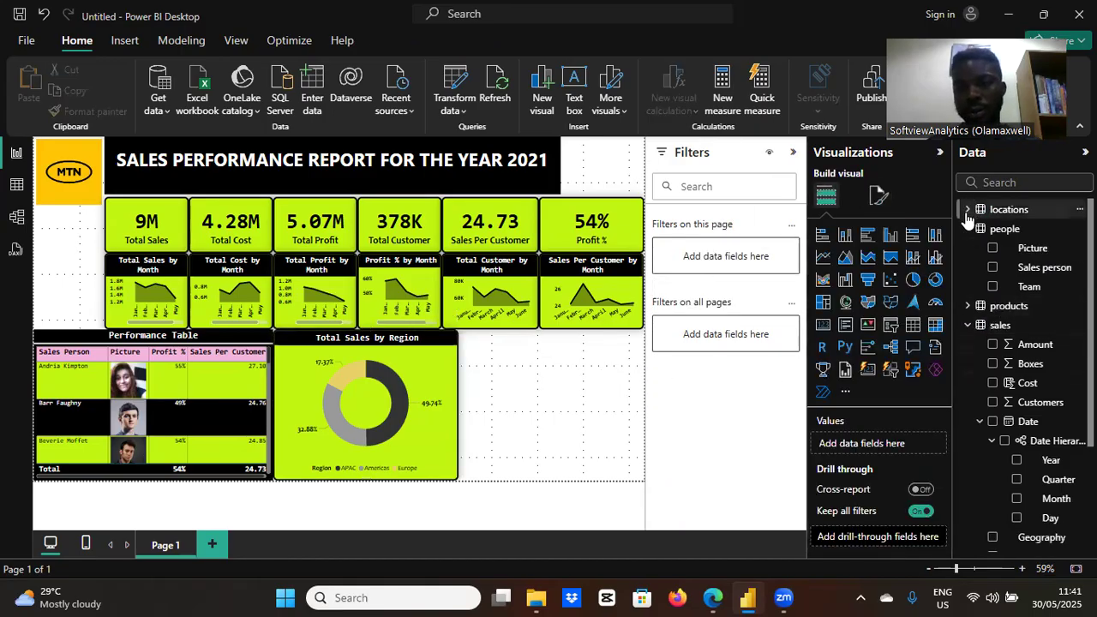
left_click(967, 228)
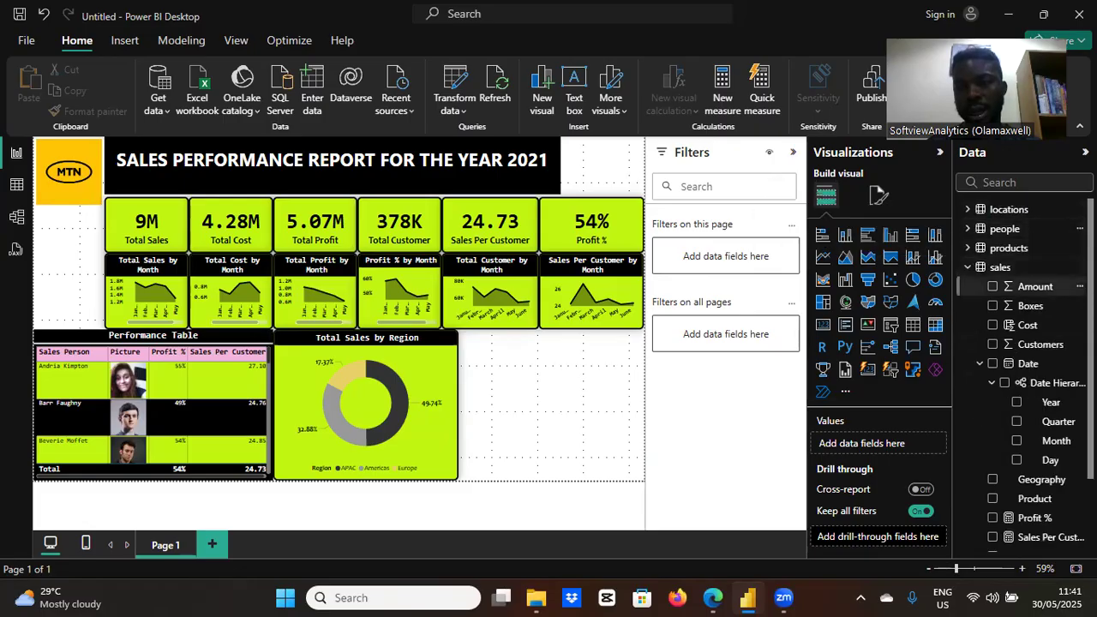
left_click(1080, 268)
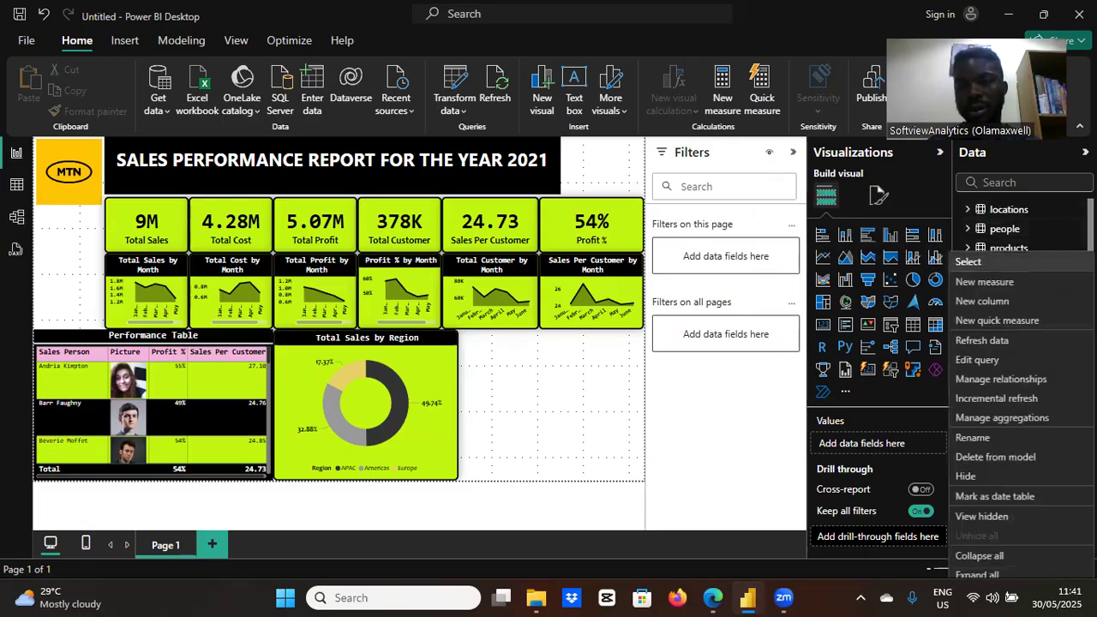
left_click(1017, 284)
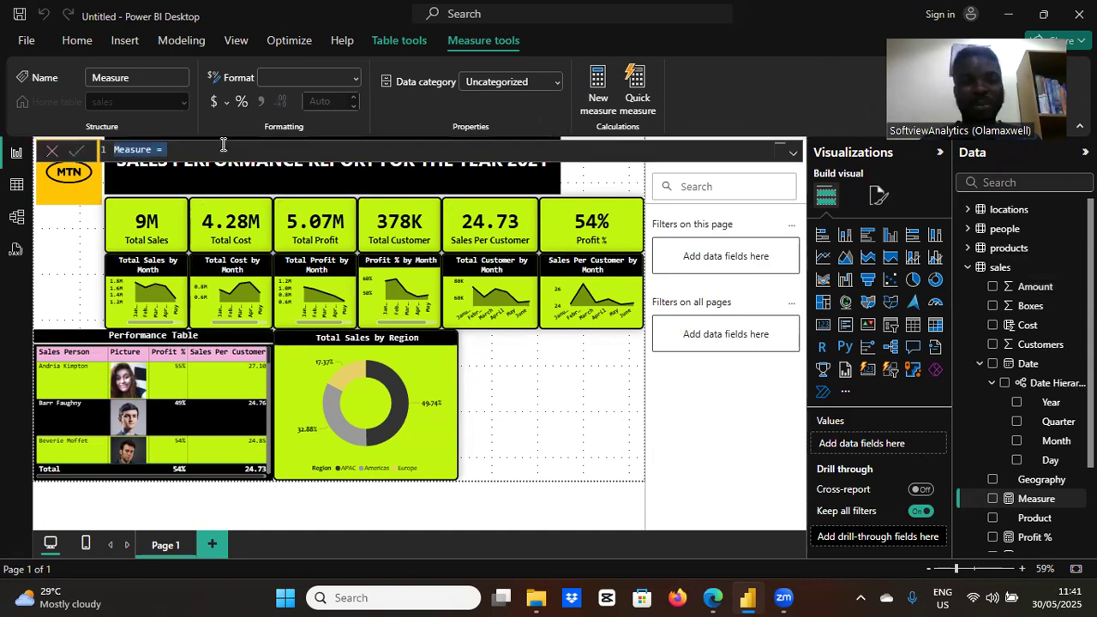
key("BackSpace")
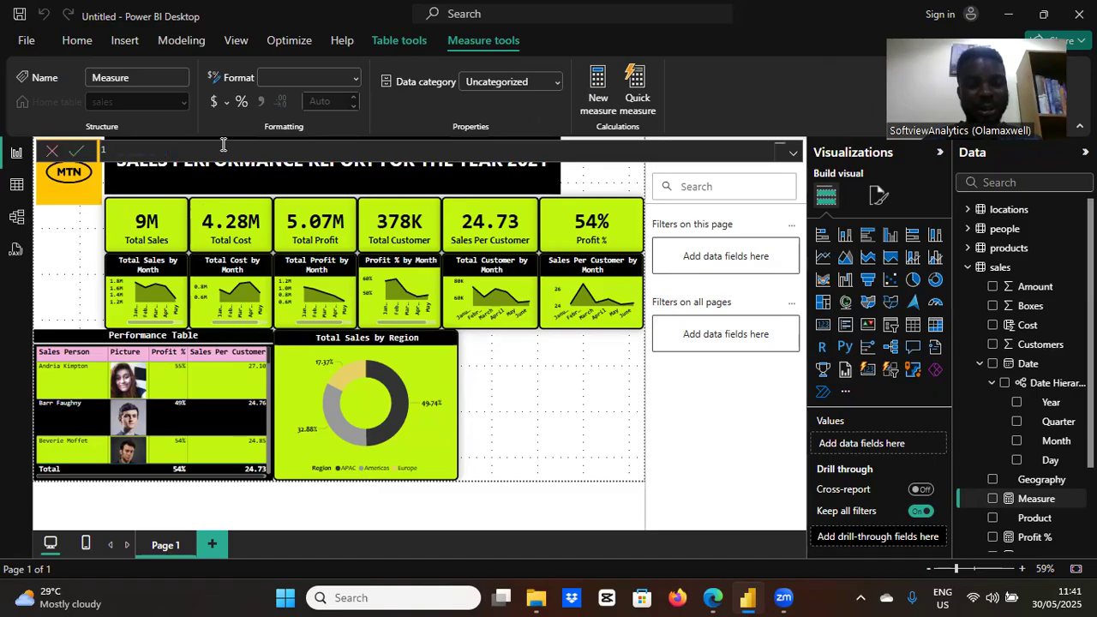
type("Pr")
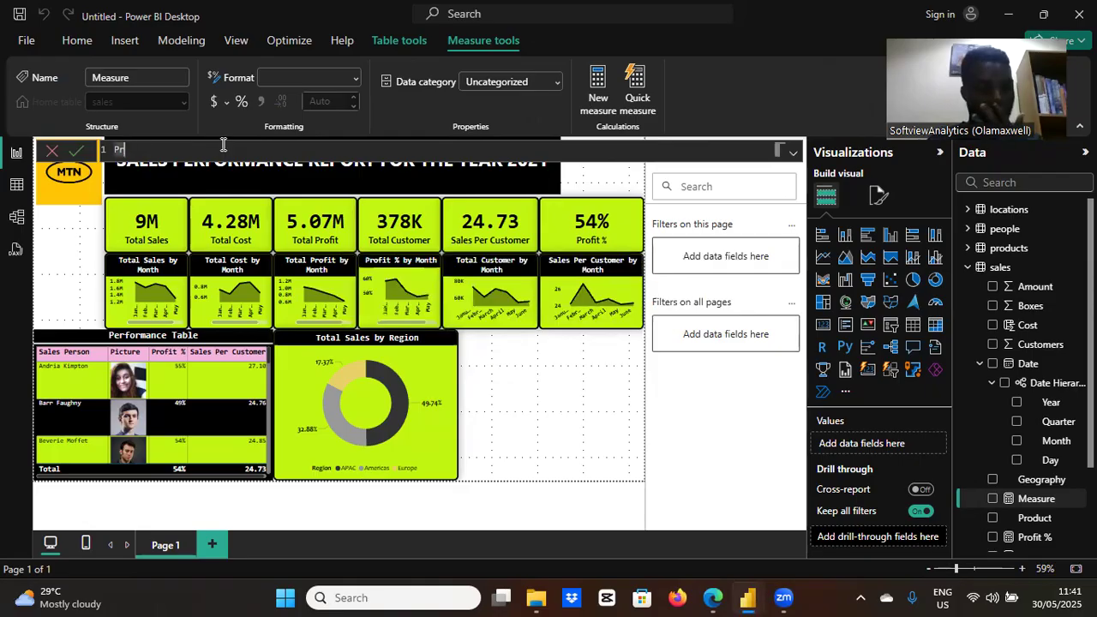
type("of")
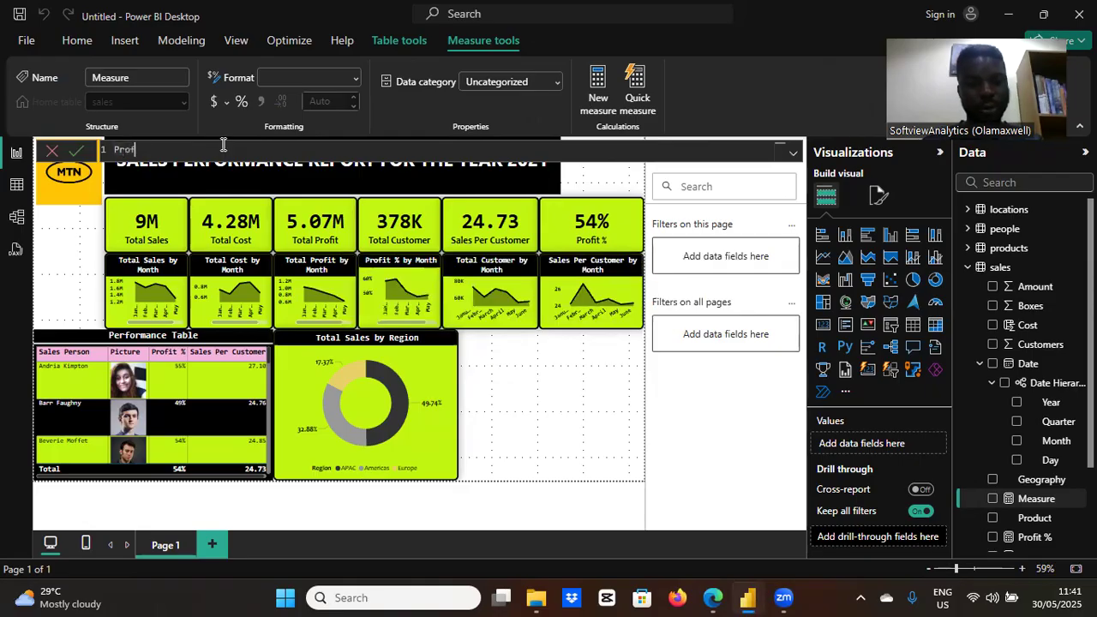
type("it Targ")
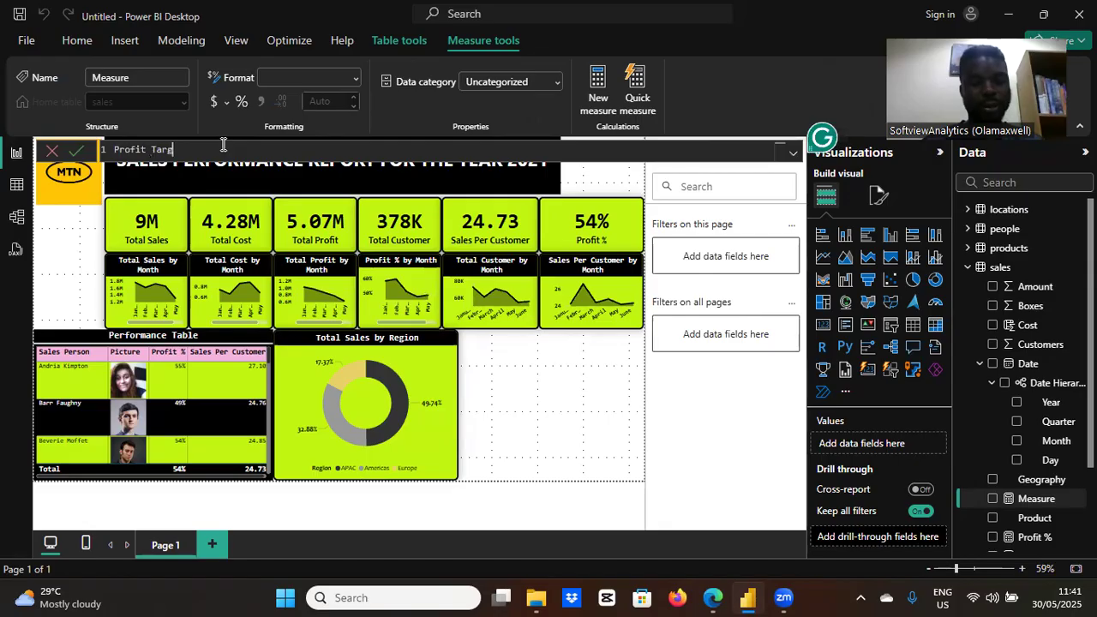
type("et = ")
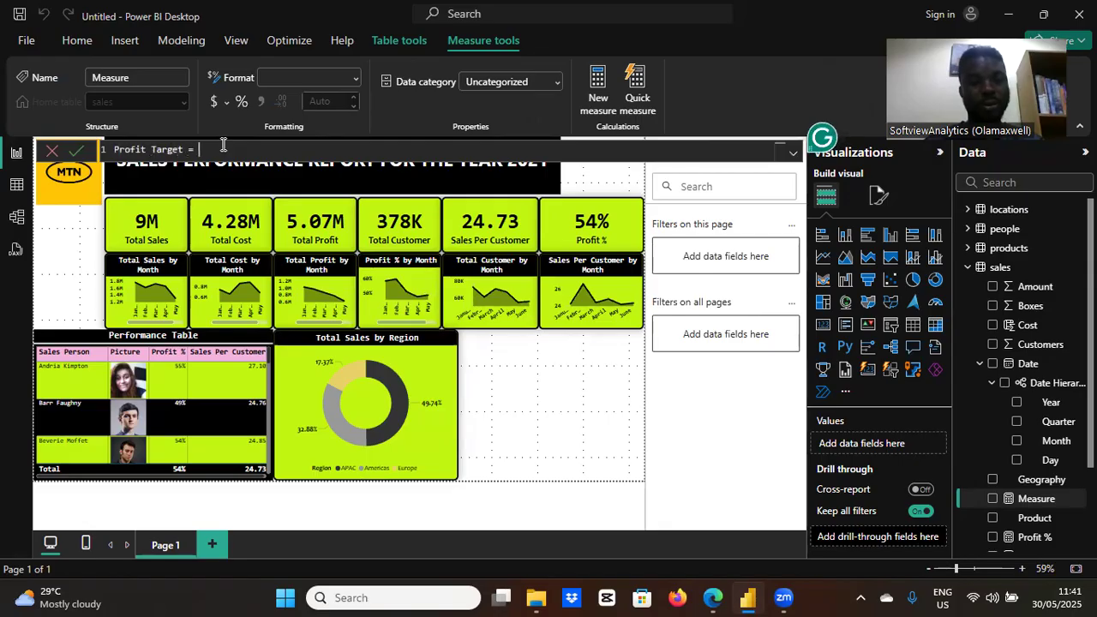
- Begin the Profit Target formula with an IF function testing whether sales[Profit %] is >=0.5
type("IF")
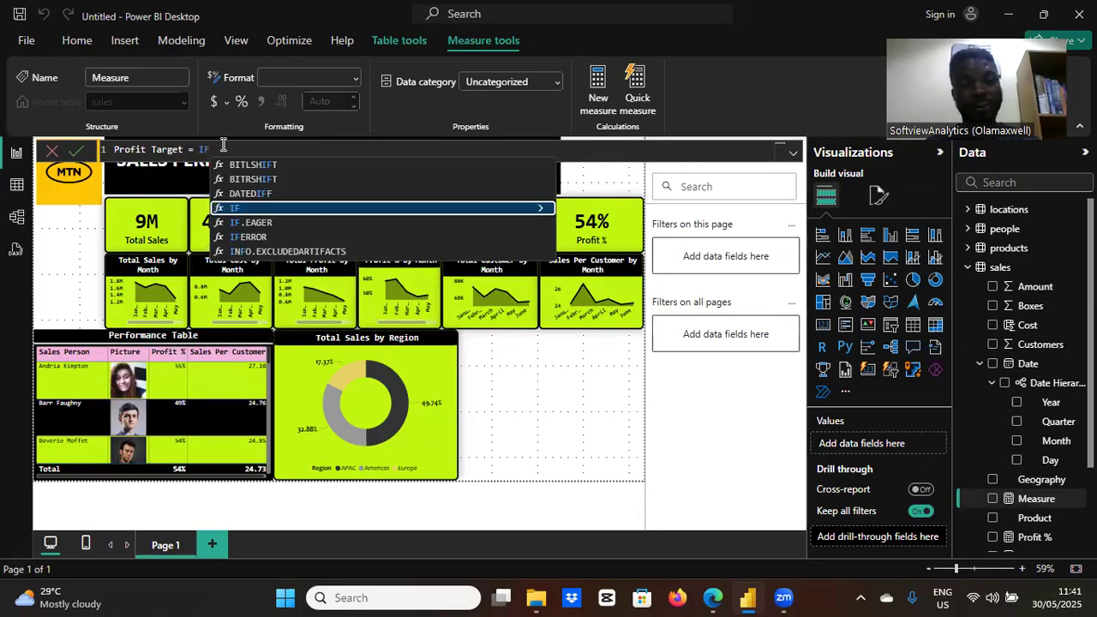
type("sa")
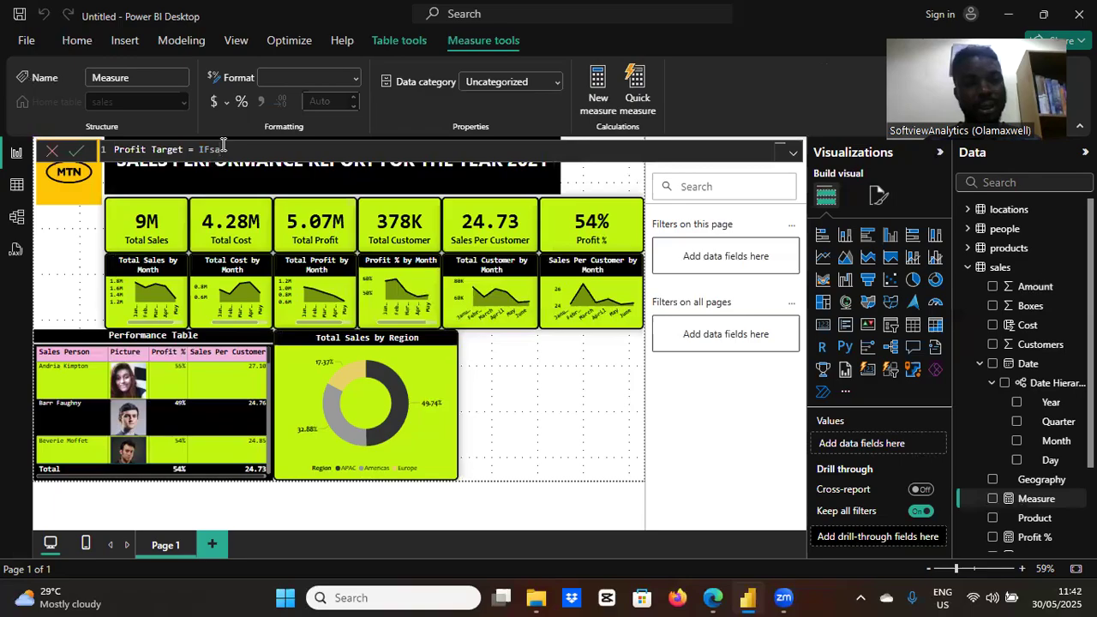
key("BackSpace")
key("BackSpace")
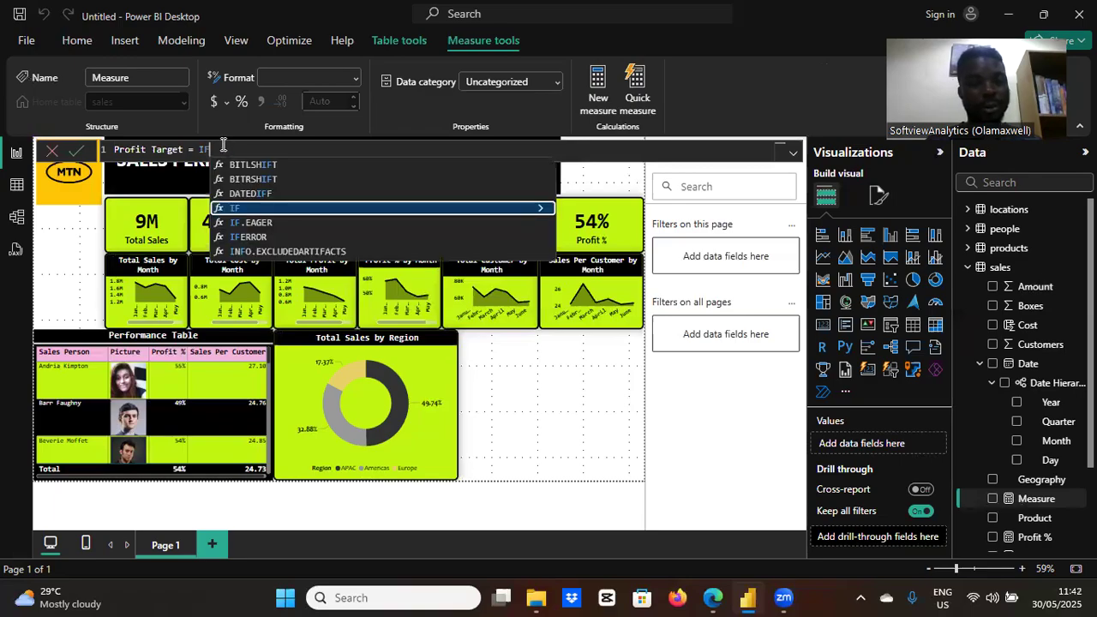
type("(")
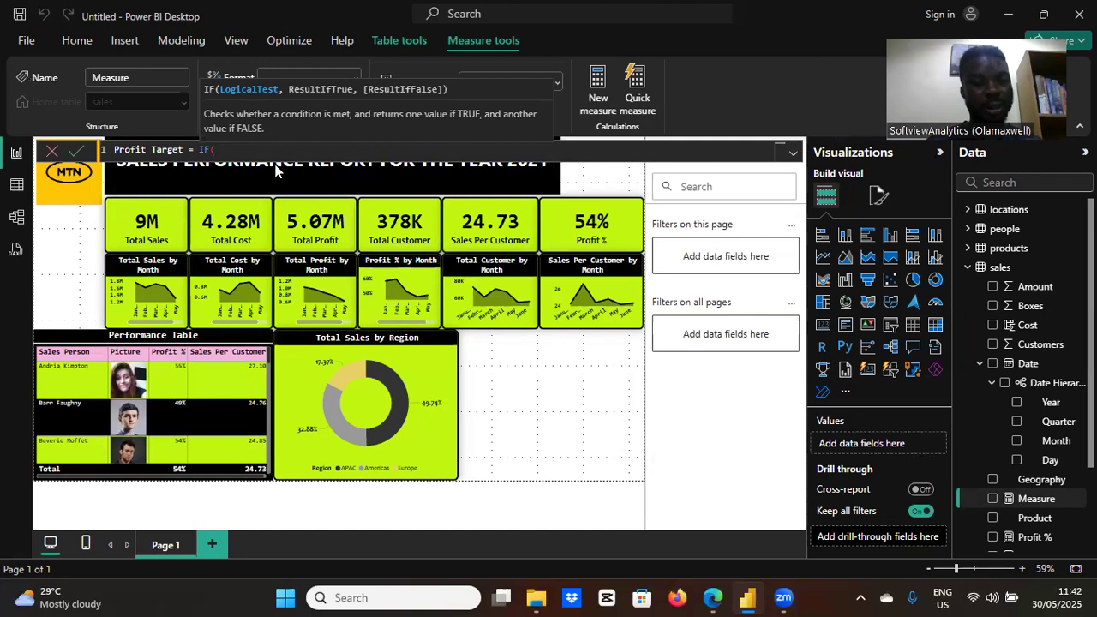
type("sal")
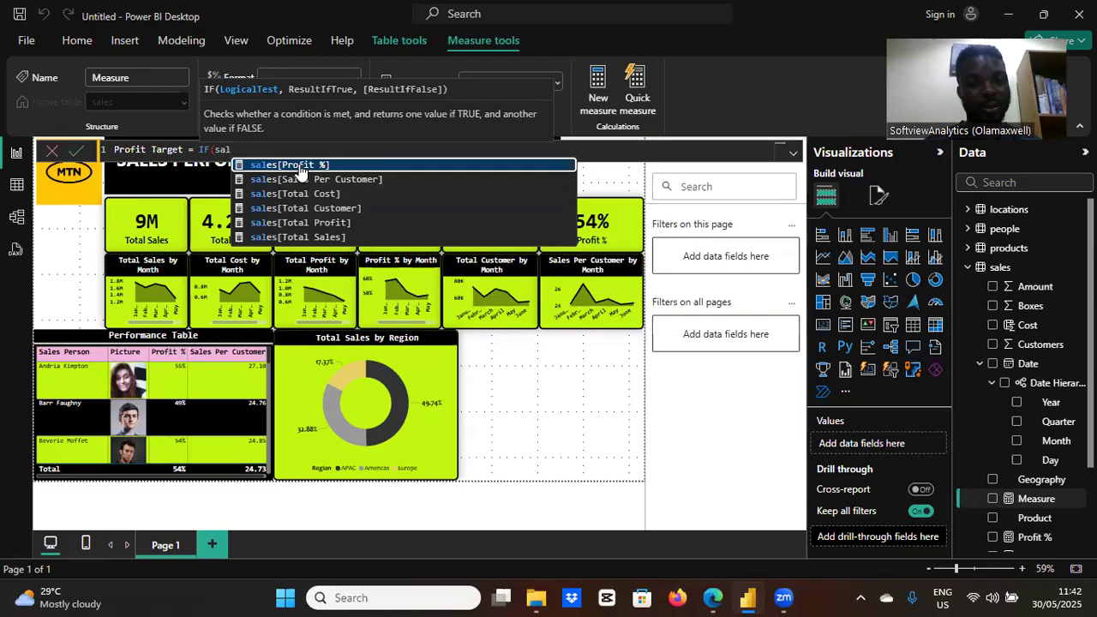
left_click(300, 168)
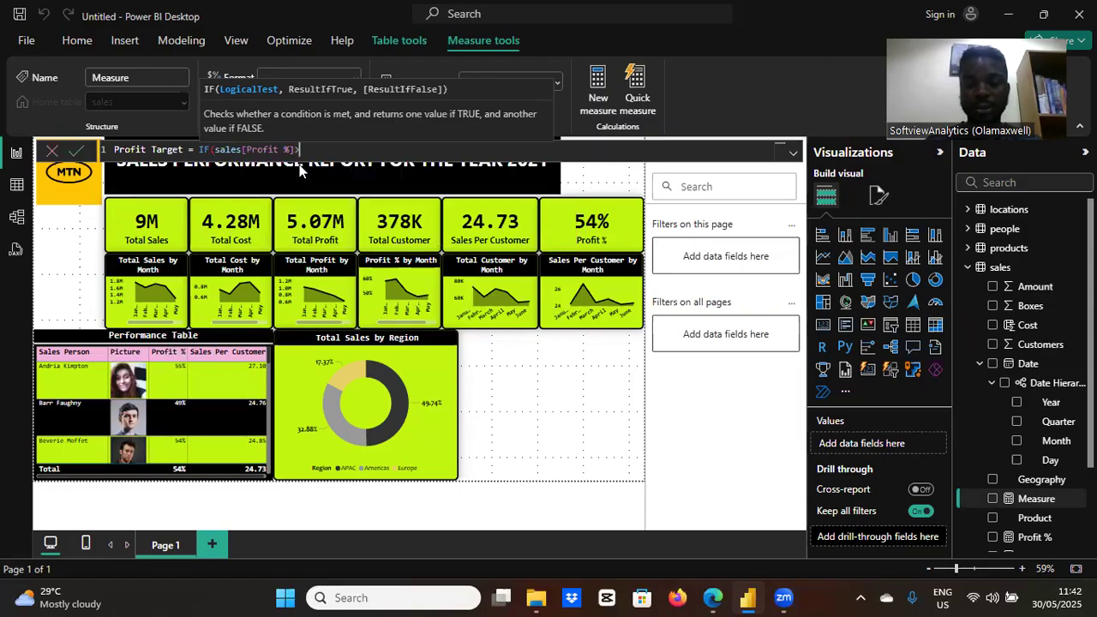
type(">=")
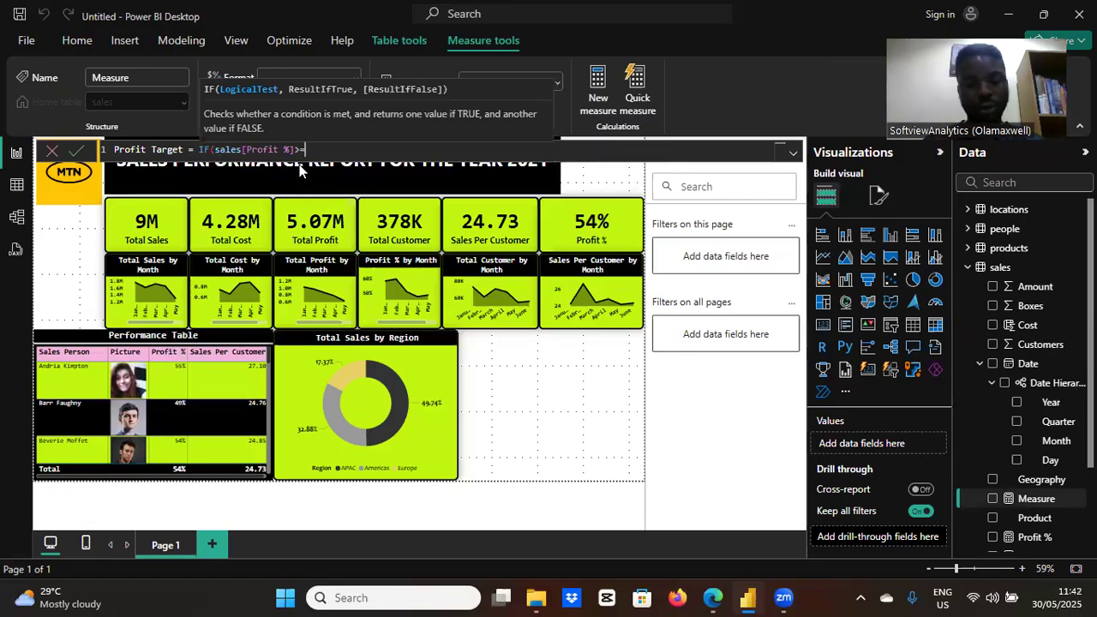
type("0.5")
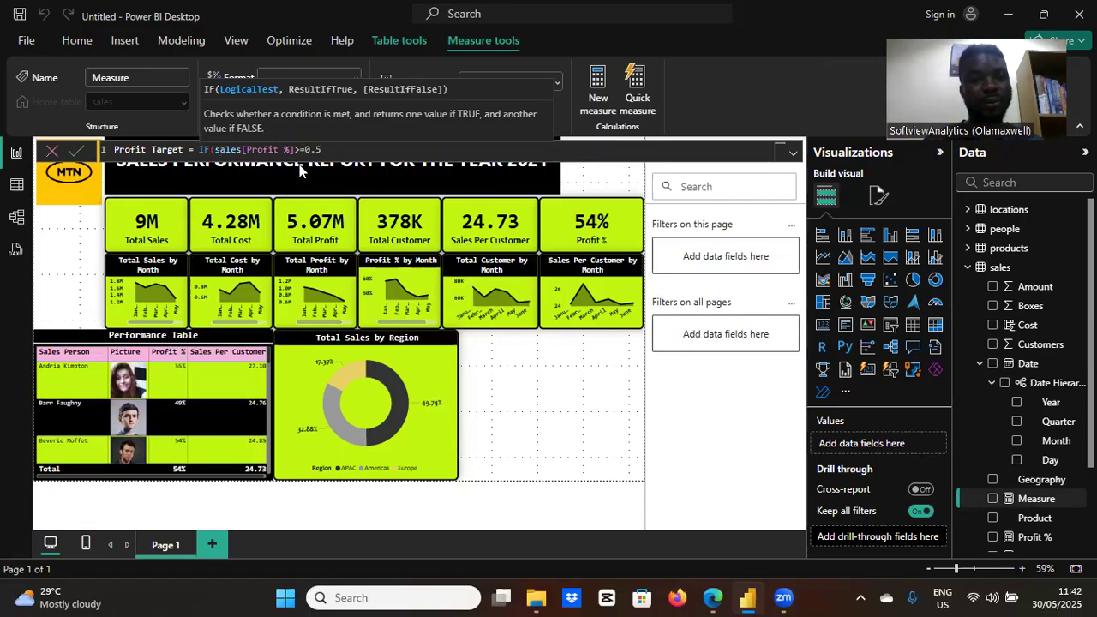
type(",")
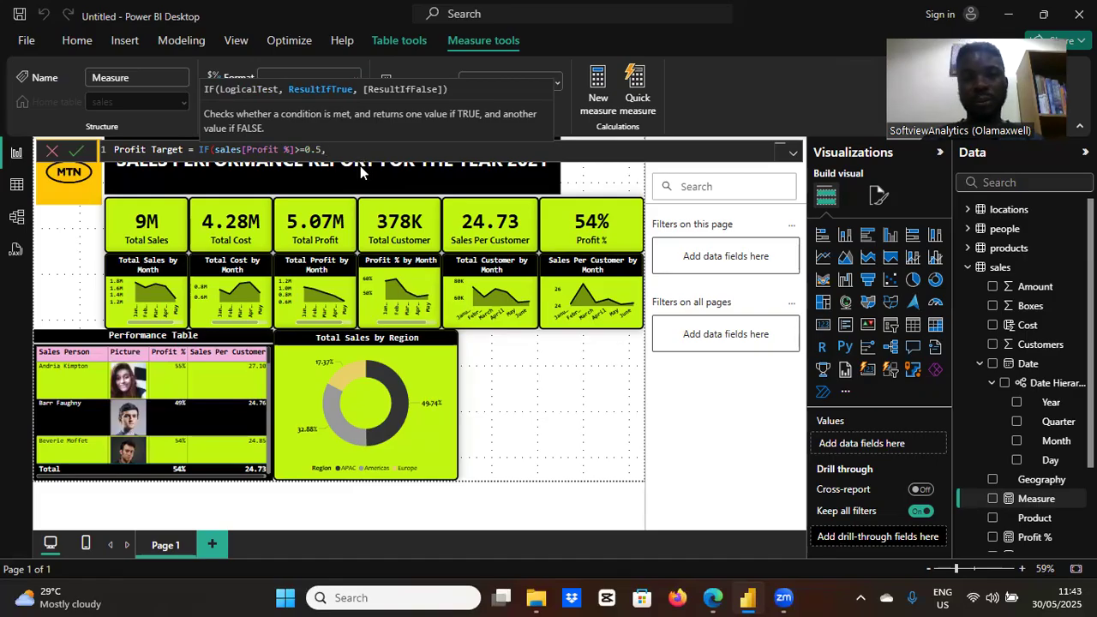
- Add a thumbs-up emoji in double quotes as the IF function's result when true, followed by a comma
key("super+period")
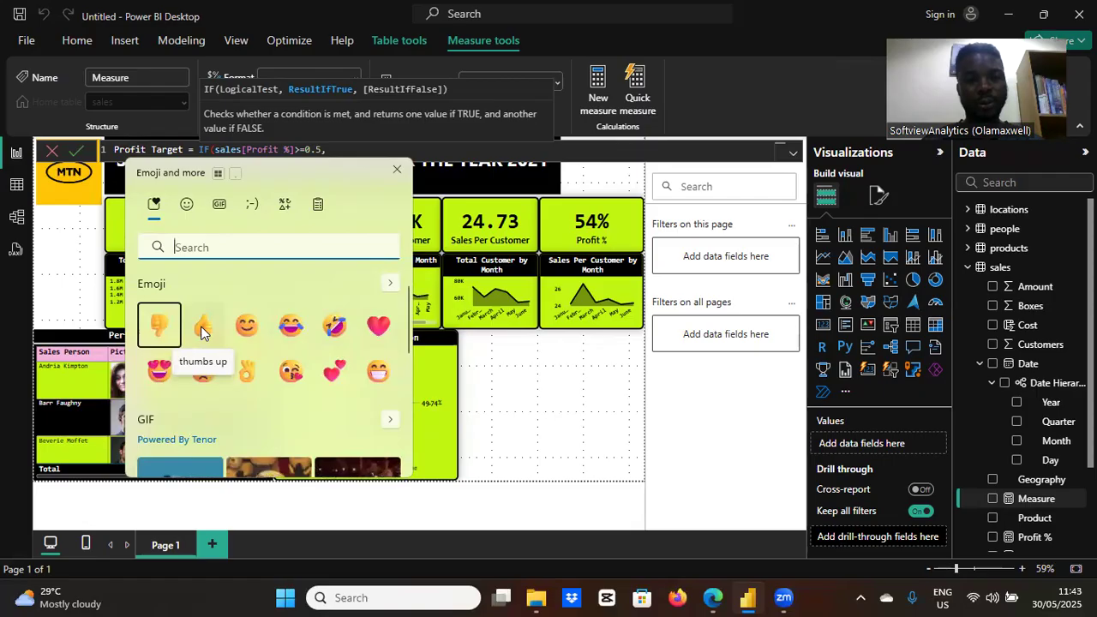
left_click(208, 330)
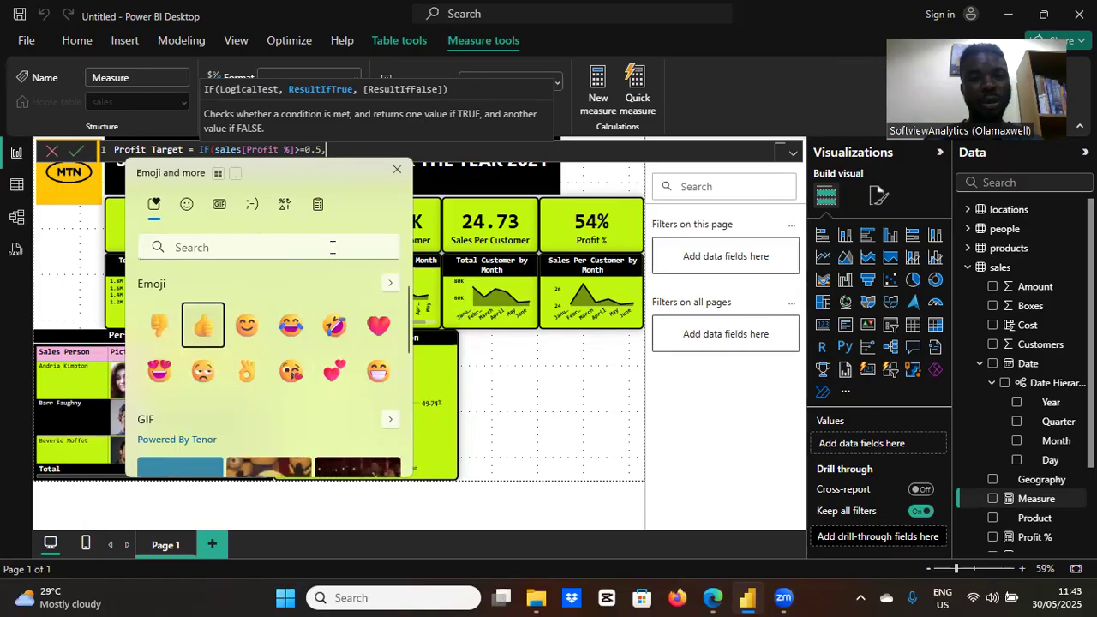
key("Return")
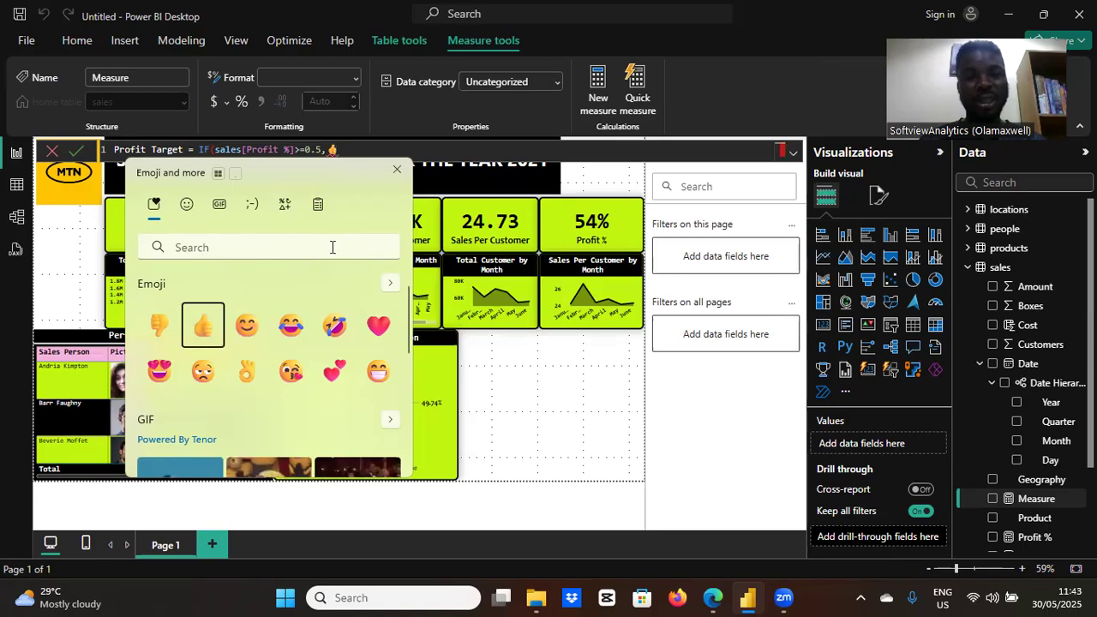
type("\"")
key("Left")
key("Left")
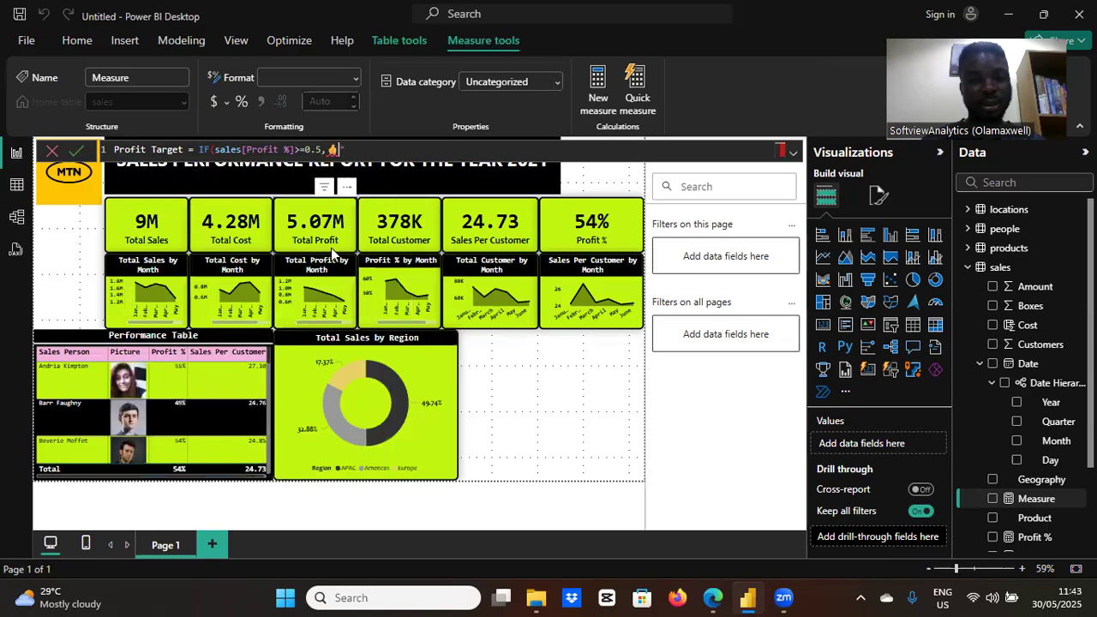
type("\"")
key("Right")
key("Right")
type(",")
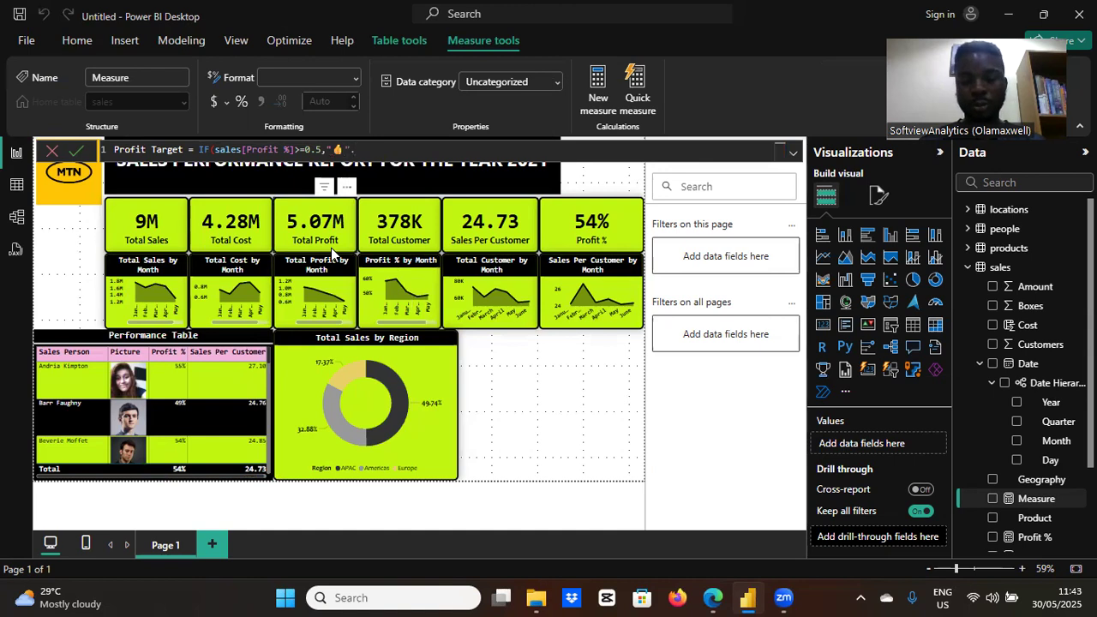
- Add a quoted thumbs-down emoji as the IF function's result when false, close the parenthesis and commit the Profit Target measure
key("super+period")
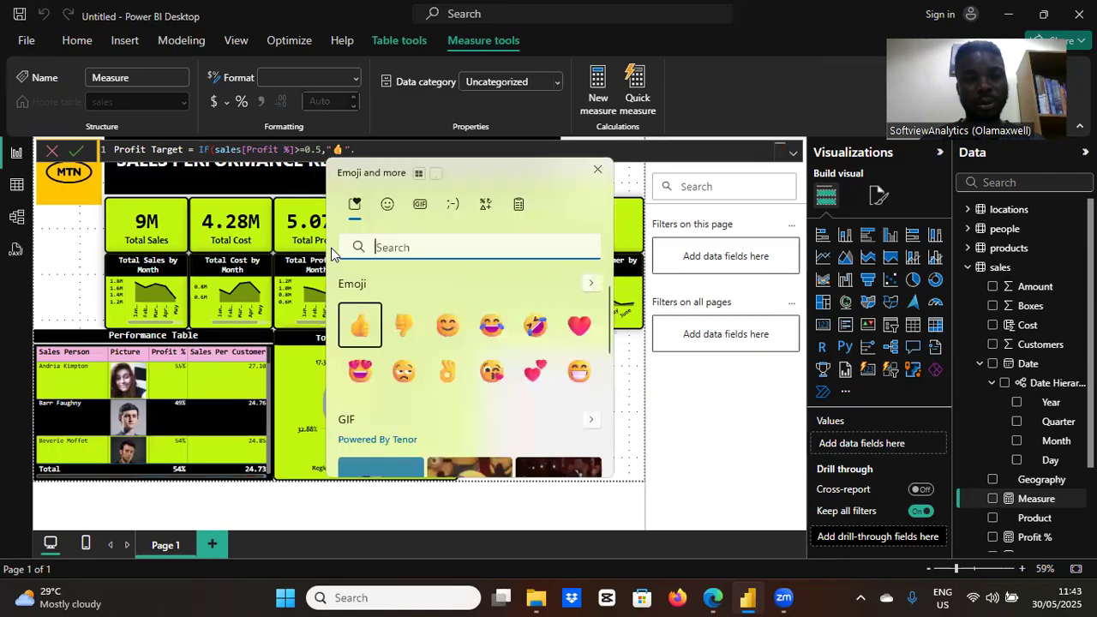
left_click(403, 334)
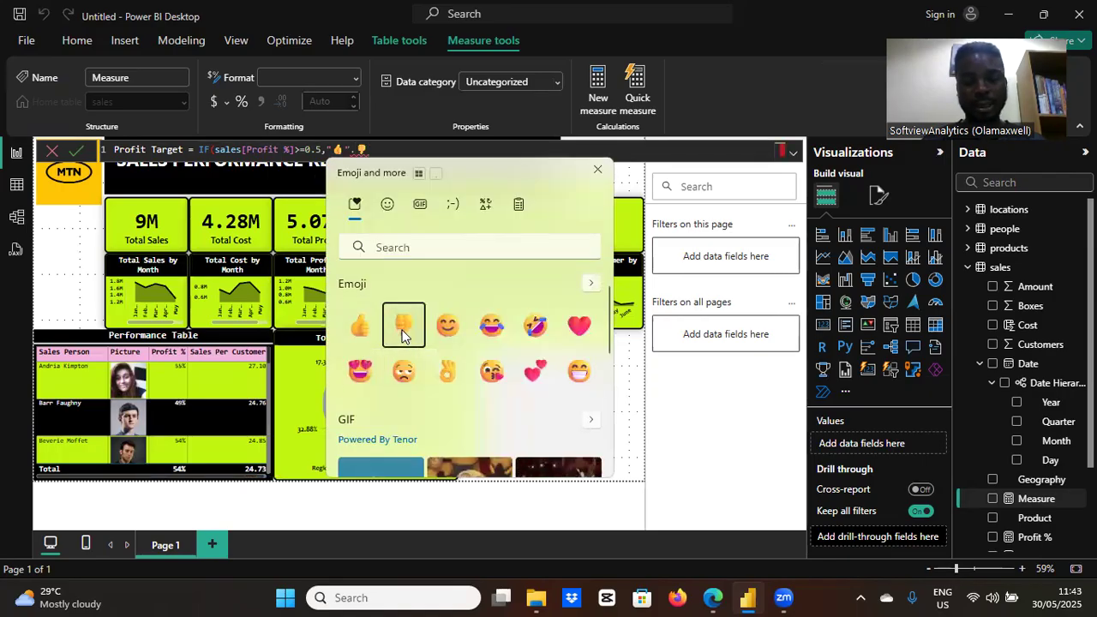
key("Escape")
type("\"👍")
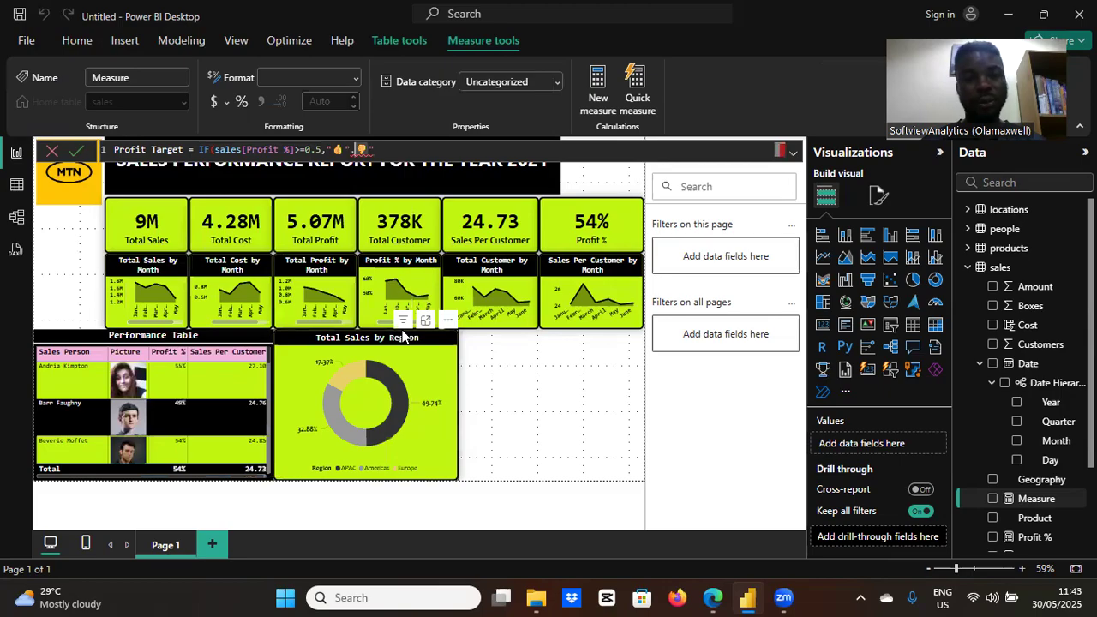
type("\"")
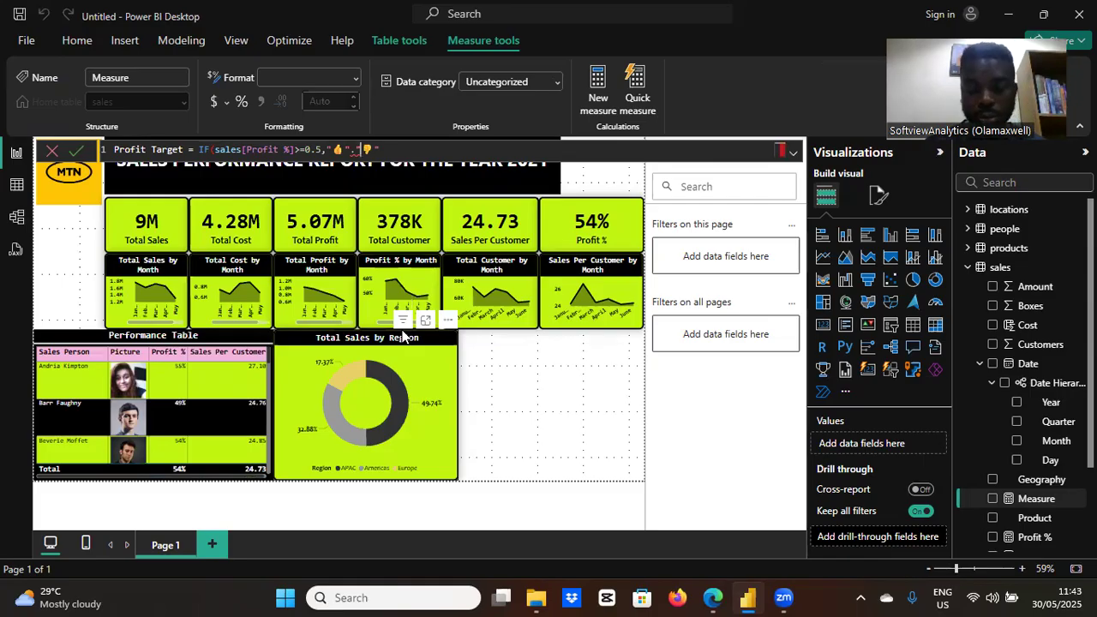
key("Left")
type(",")
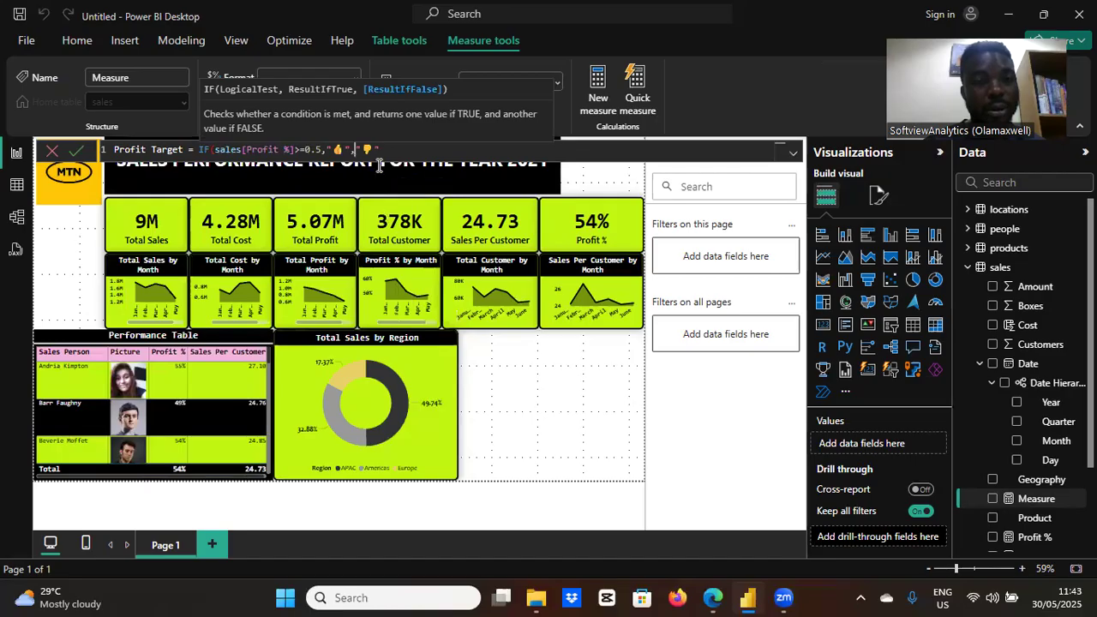
left_click(398, 148)
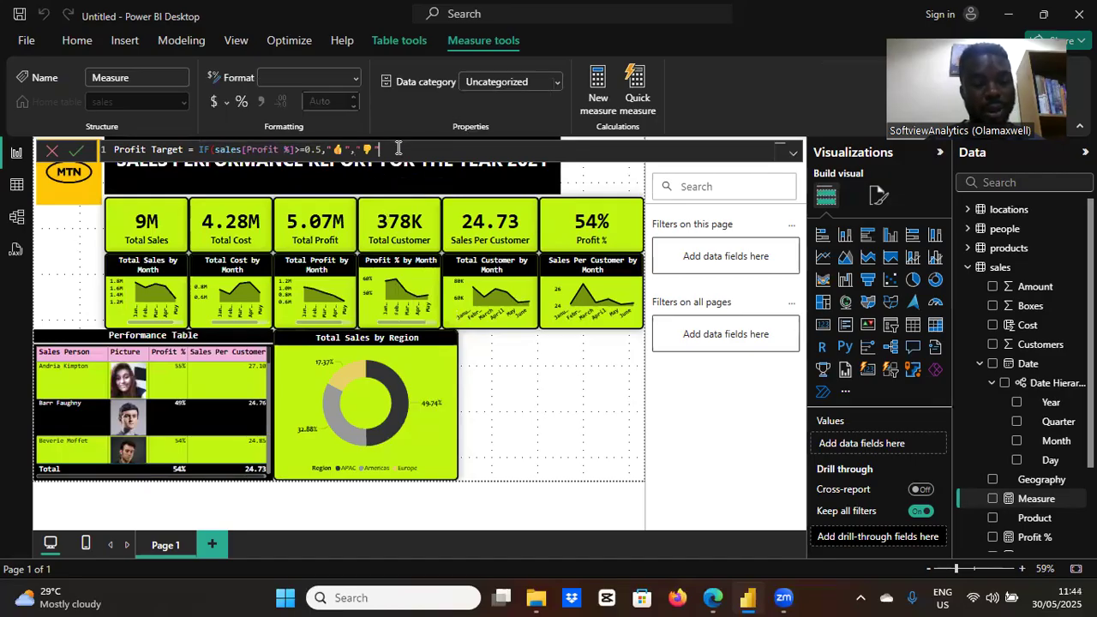
type(")")
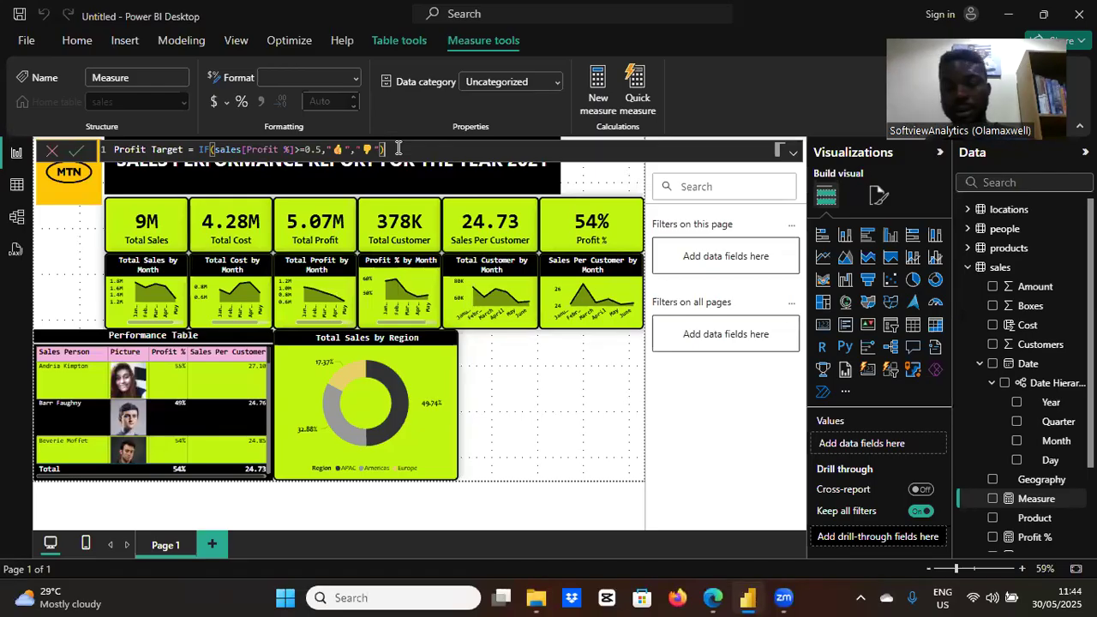
key("Return")
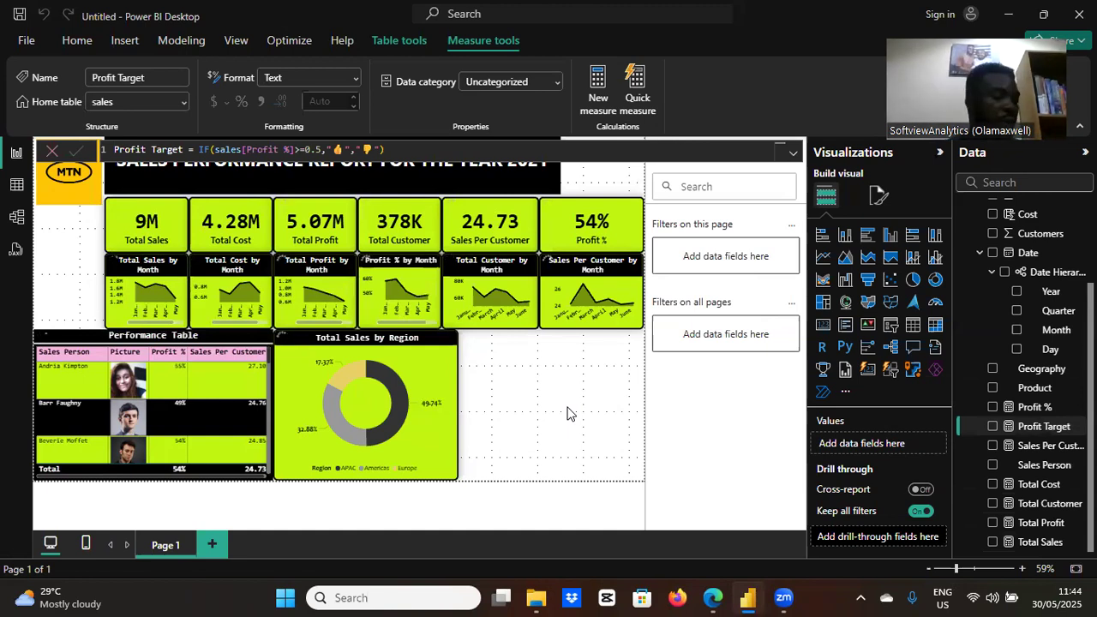
- Create a table of Sales Person, Profit % and Profit Target in the empty area beside the donut chart, widened to the page edge
left_click(566, 414)
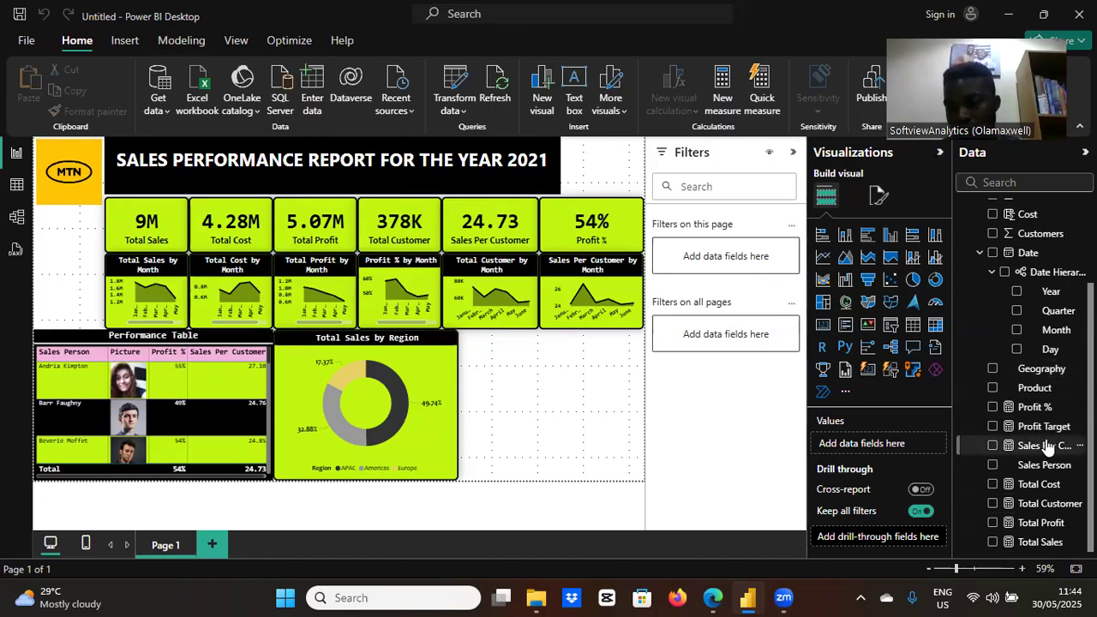
left_click(993, 465)
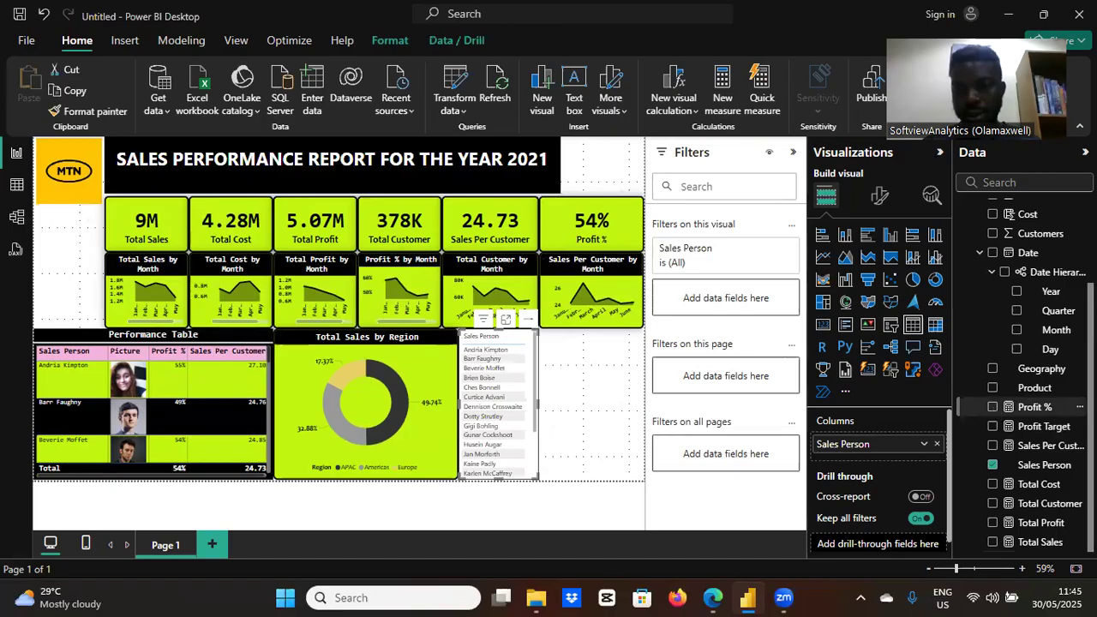
left_click(992, 407)
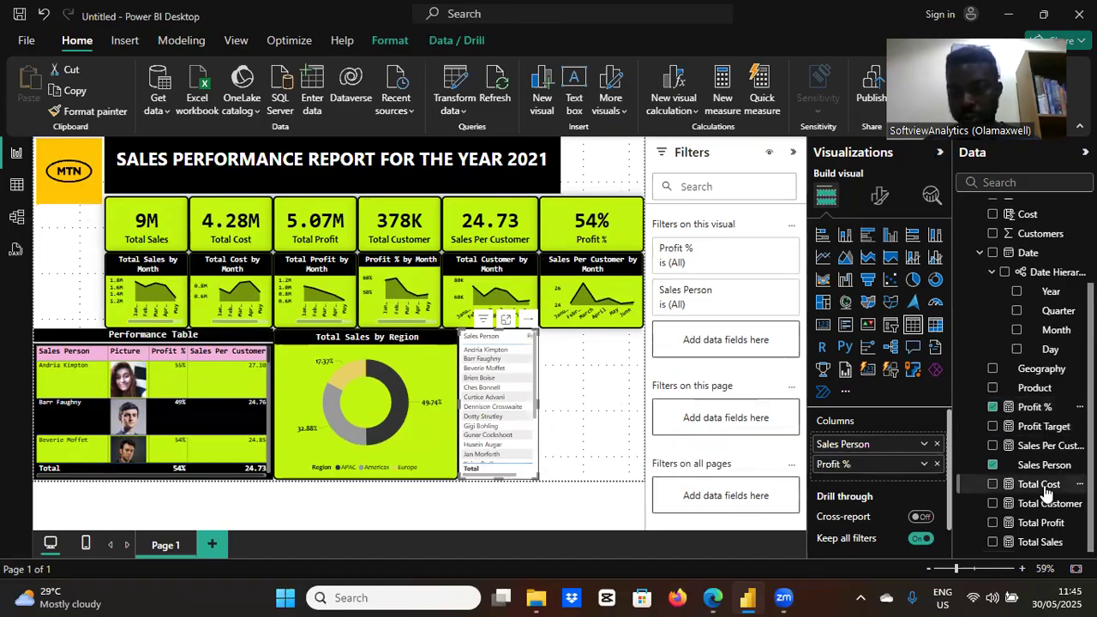
left_click(992, 426)
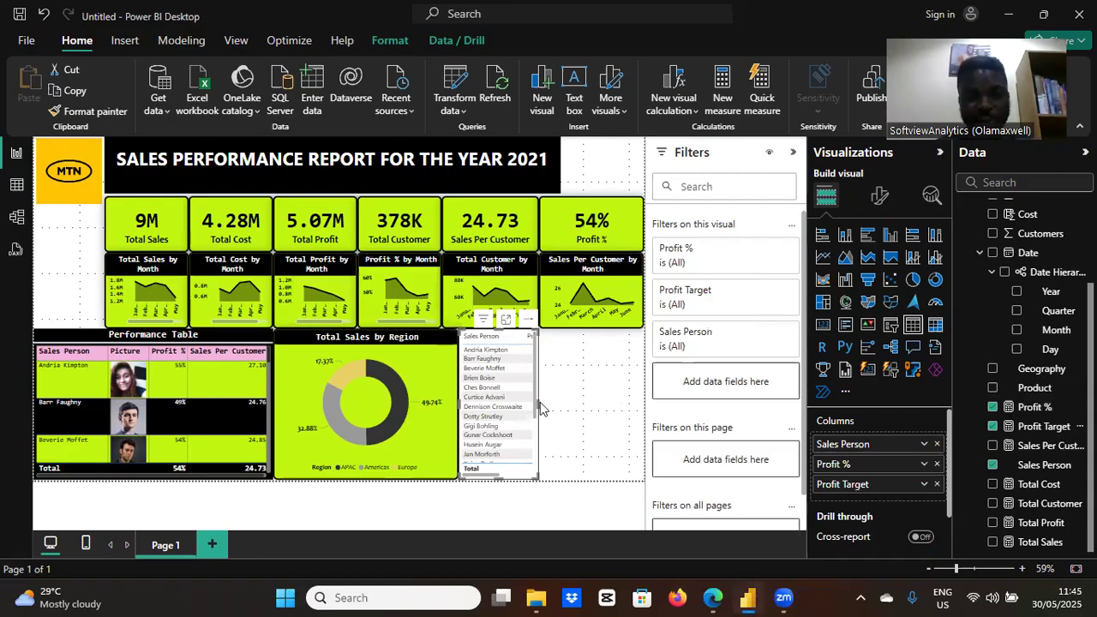
left_click_drag(537, 402, 643, 404)
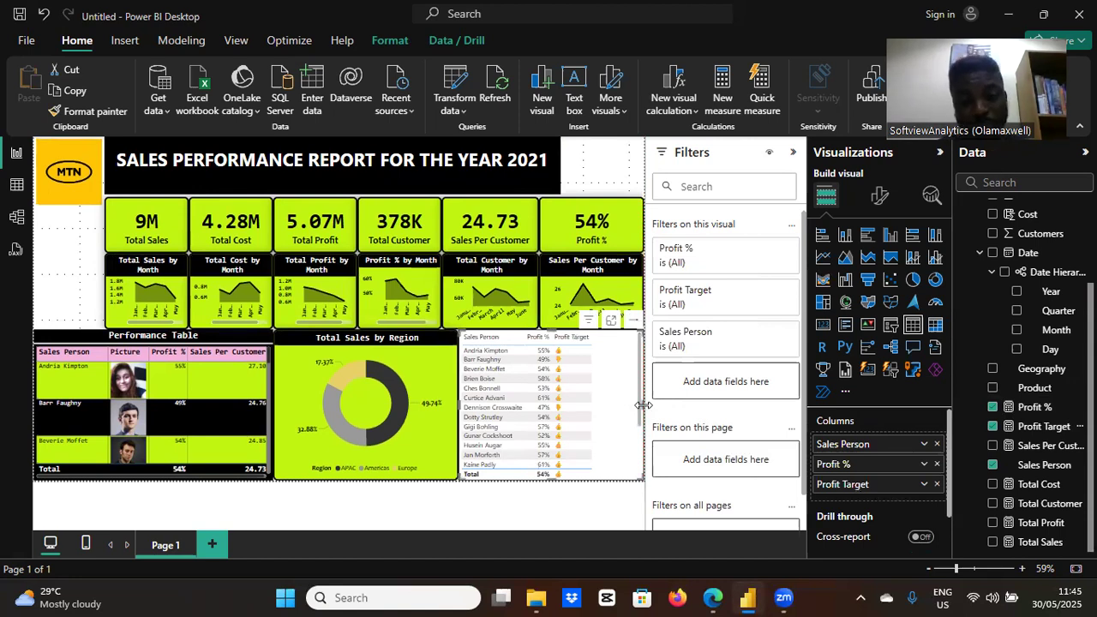
- Set the background color of the new sales person table to black (#000000)
left_click(881, 199)
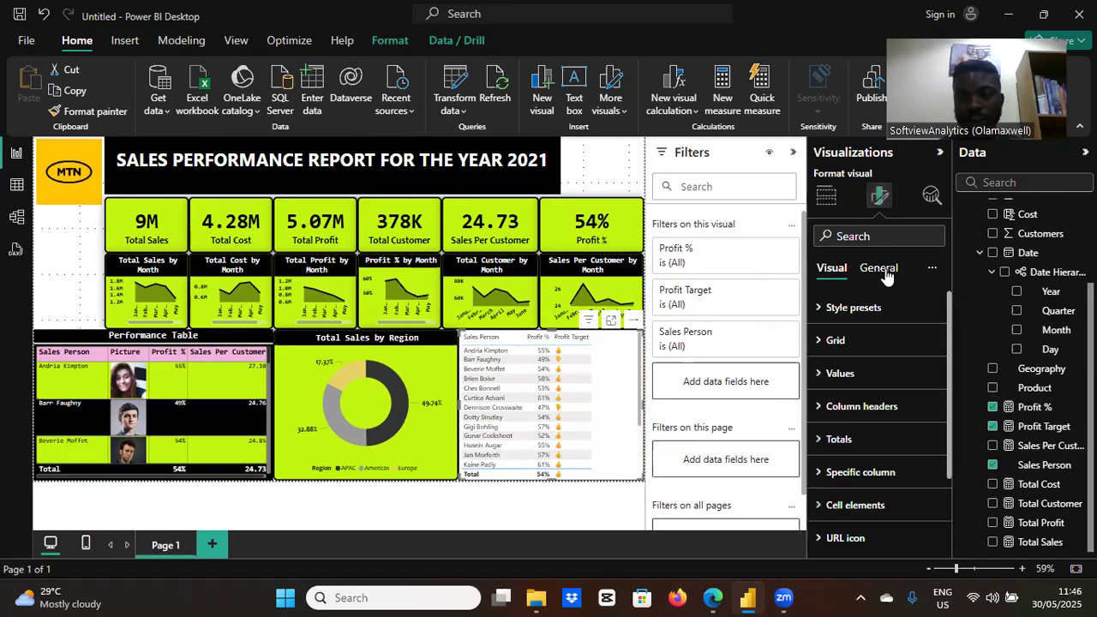
left_click(879, 269)
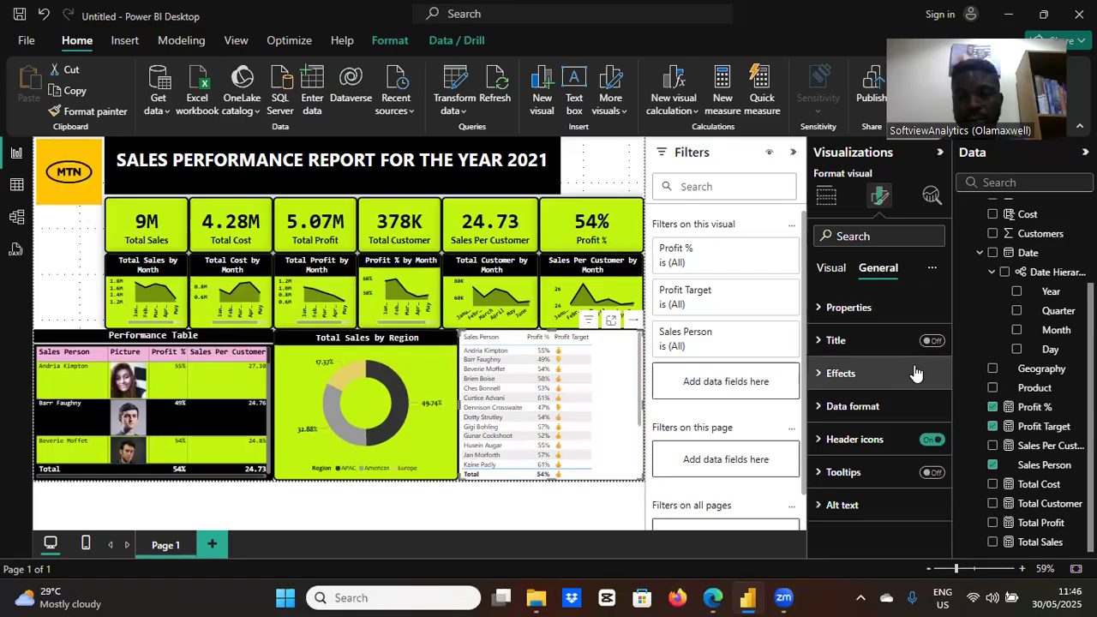
left_click(820, 377)
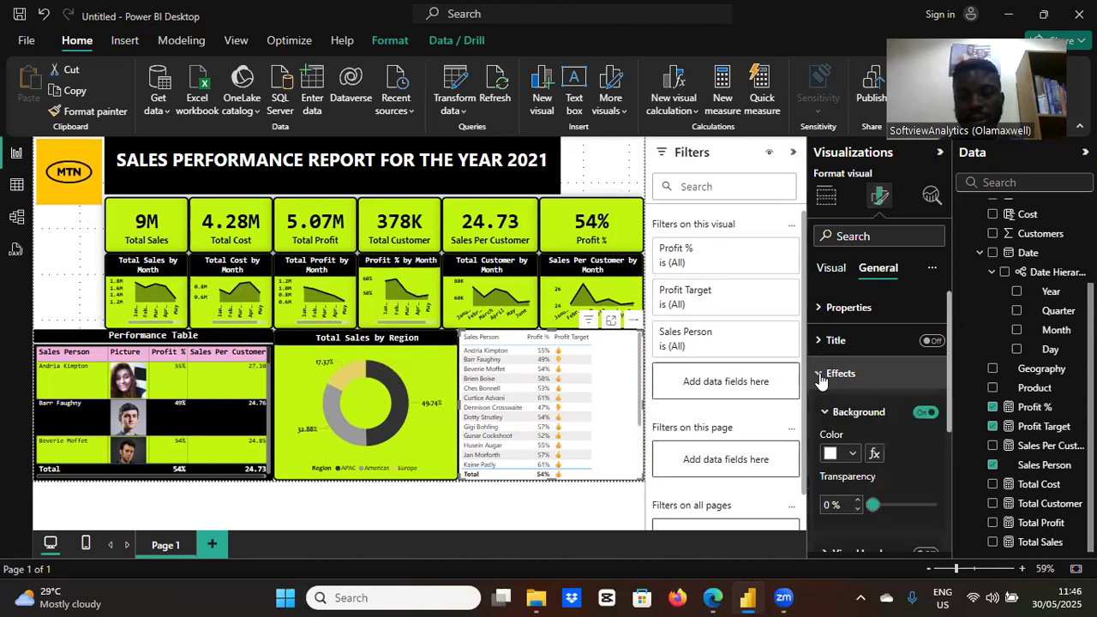
left_click(853, 456)
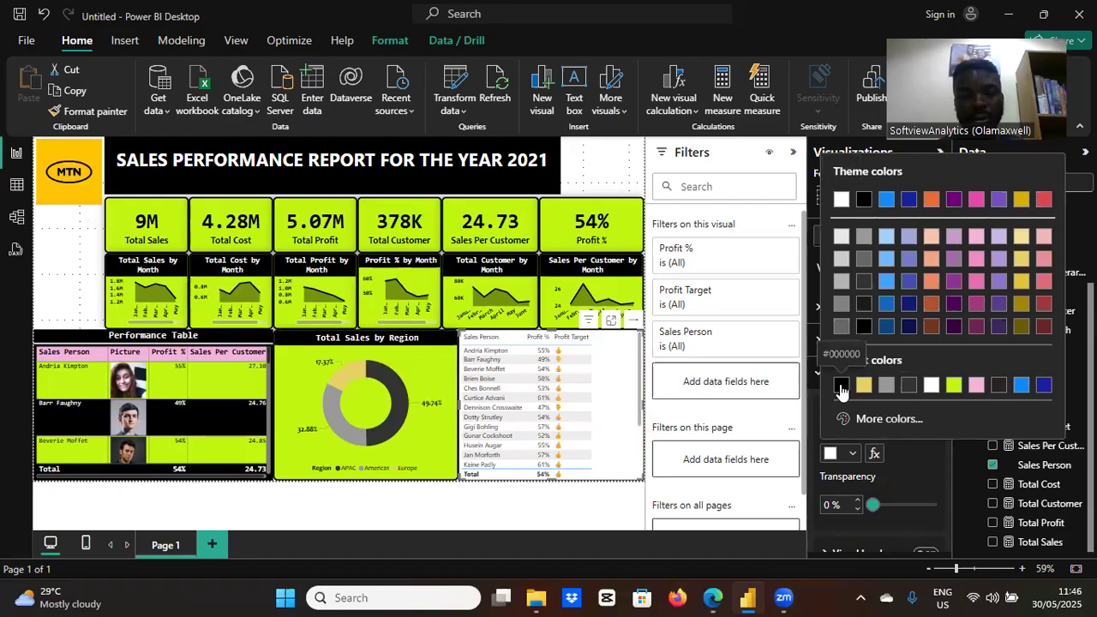
left_click(840, 387)
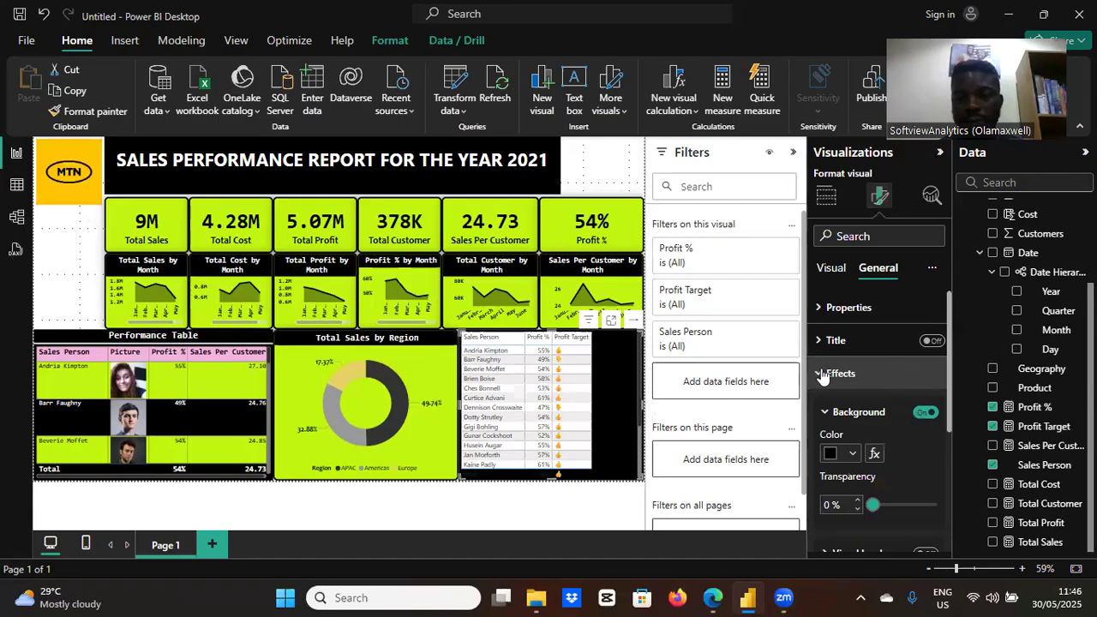
left_click(821, 377)
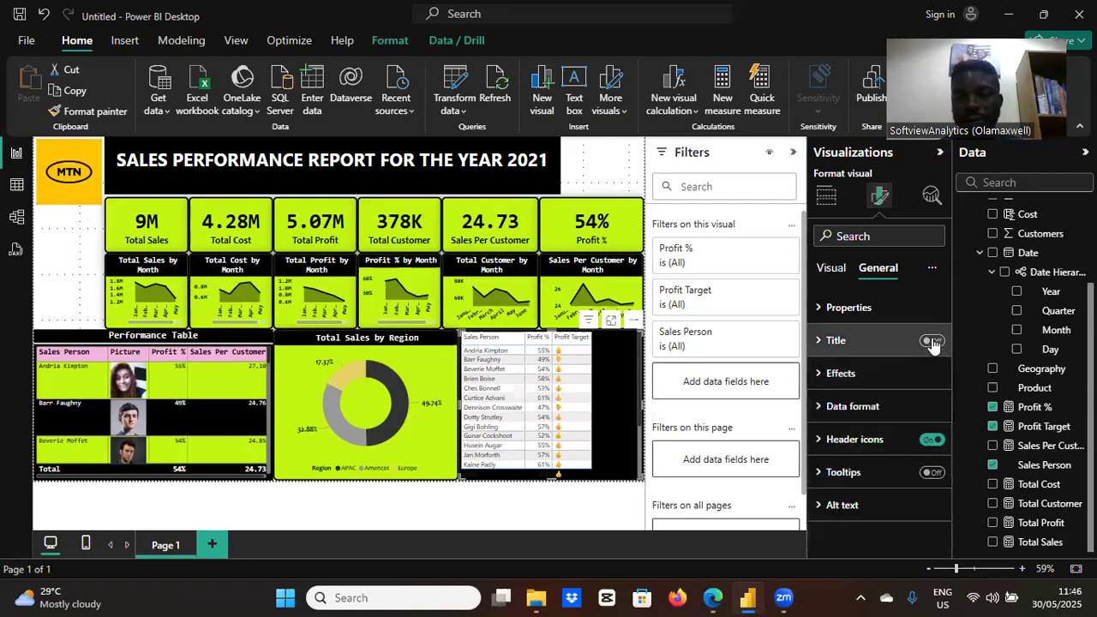
- Turn on the new table's title and set its text to "Profit Target Table"
left_click(932, 342)
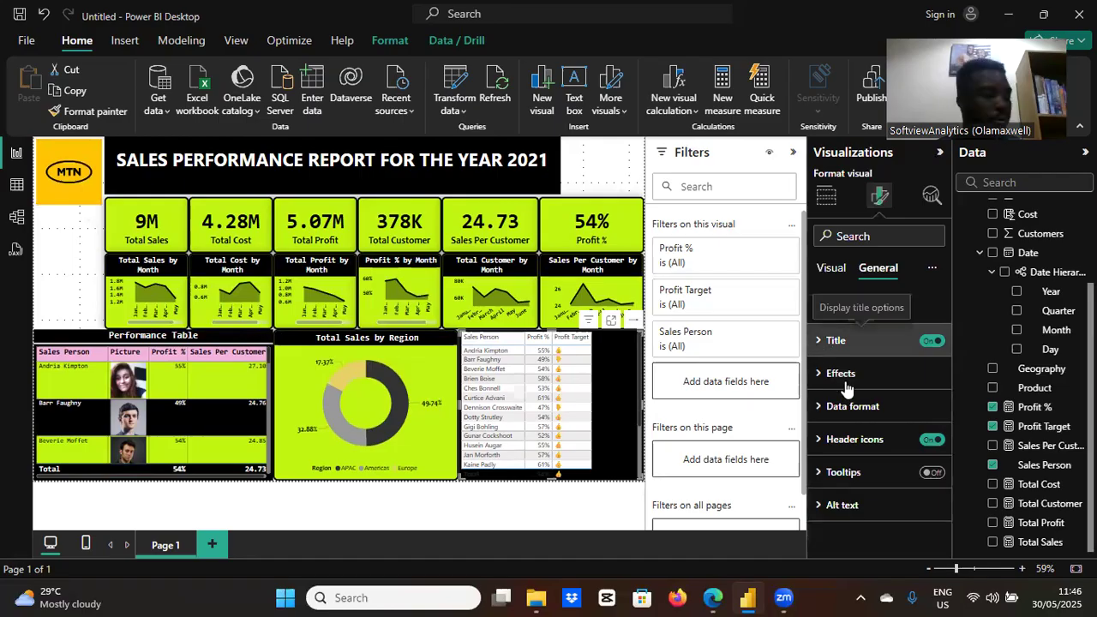
left_click(835, 340)
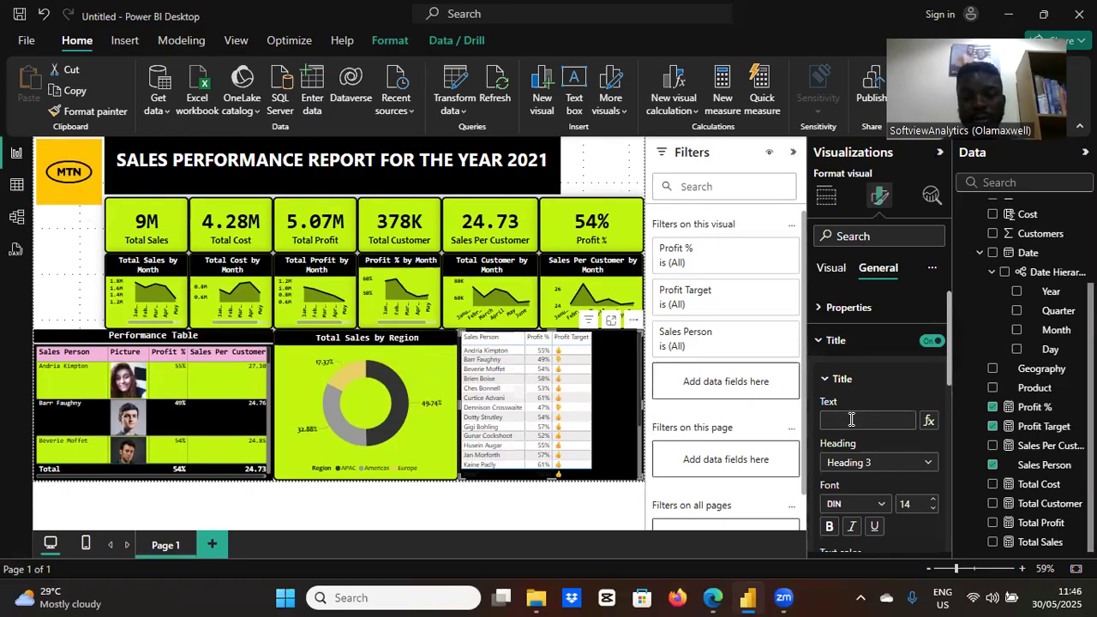
left_click(851, 419)
type("Prof")
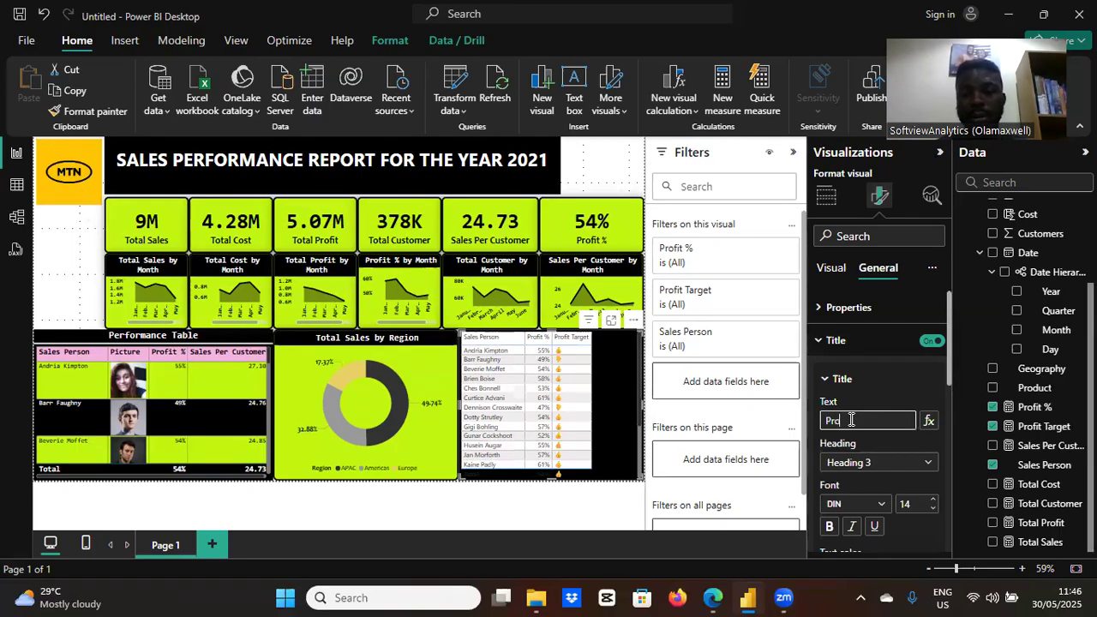
type("it Target")
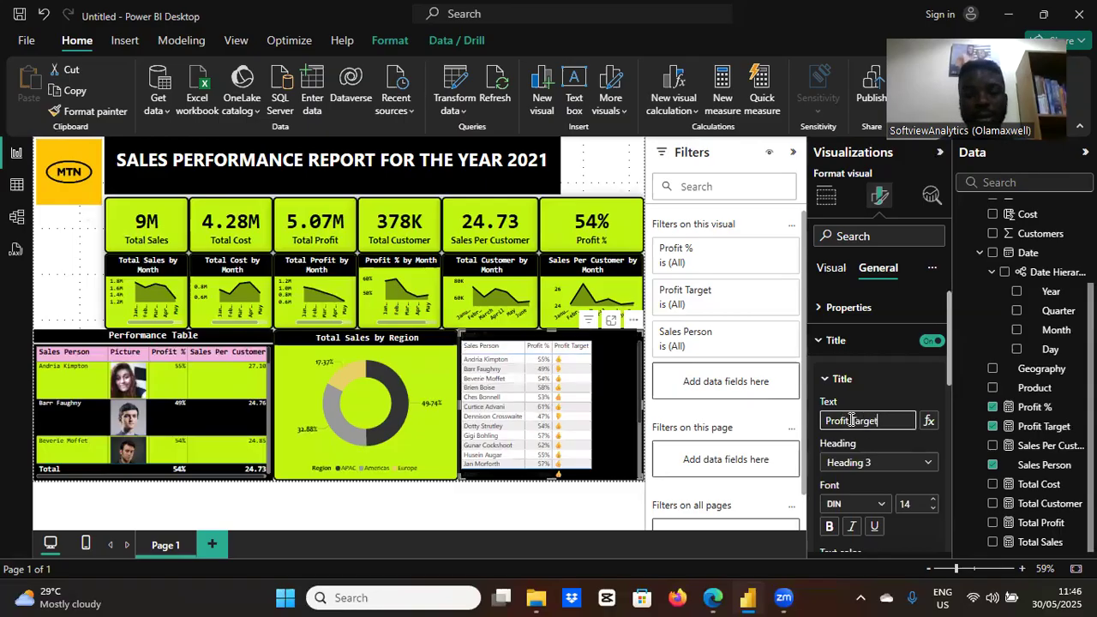
type(" Table")
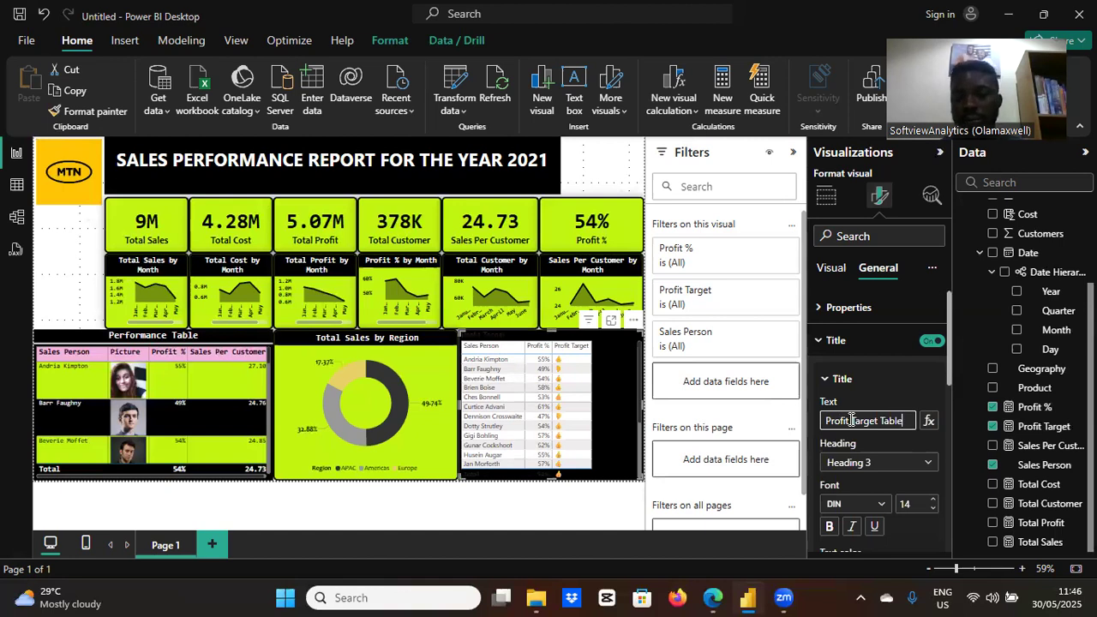
- Format the Profit Target Table title with the Normal heading style and bold Consolas font at size 15
left_click(928, 463)
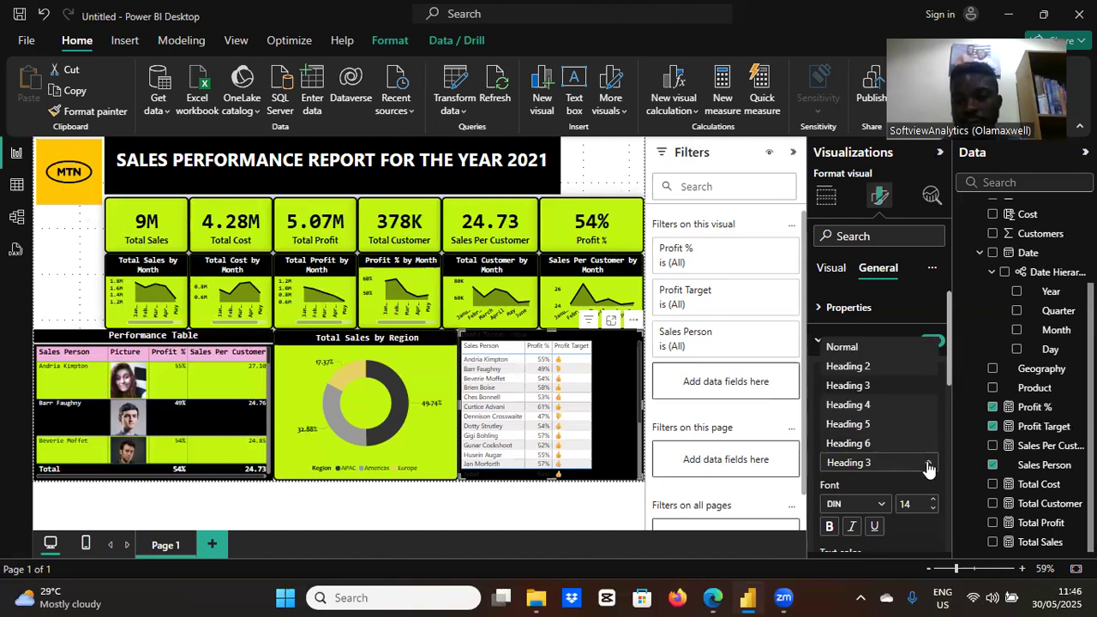
left_click(851, 348)
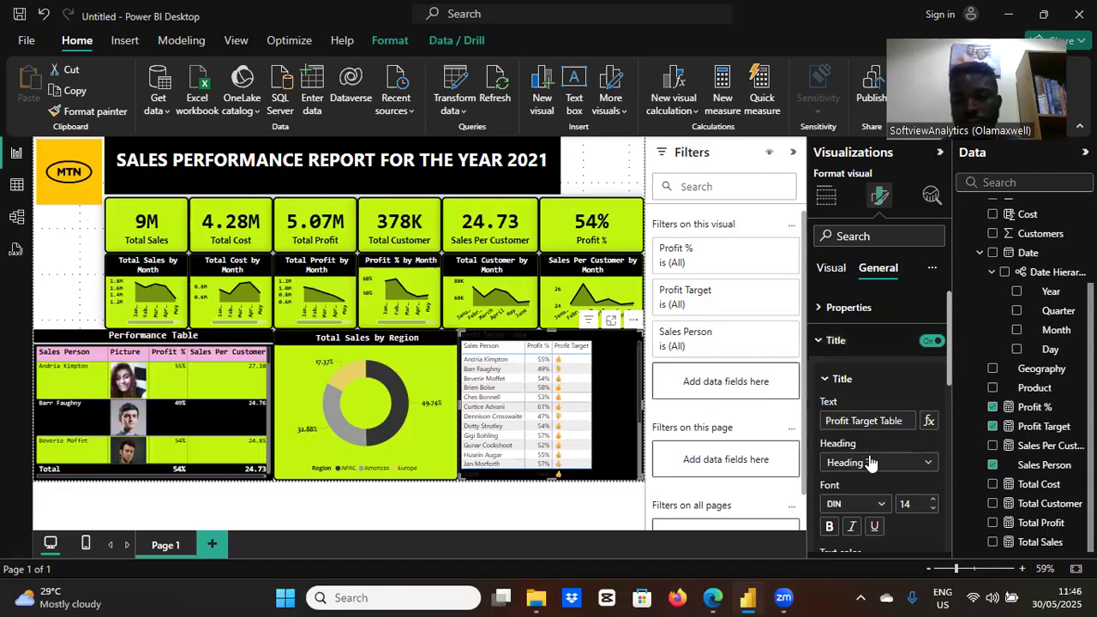
left_click(934, 500)
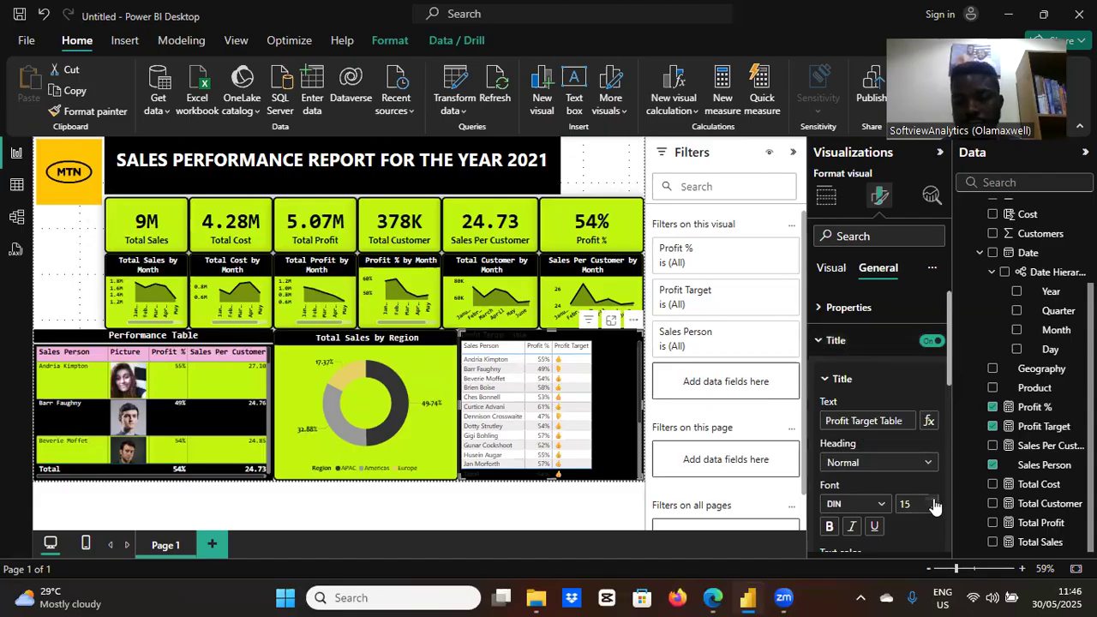
left_click(831, 528)
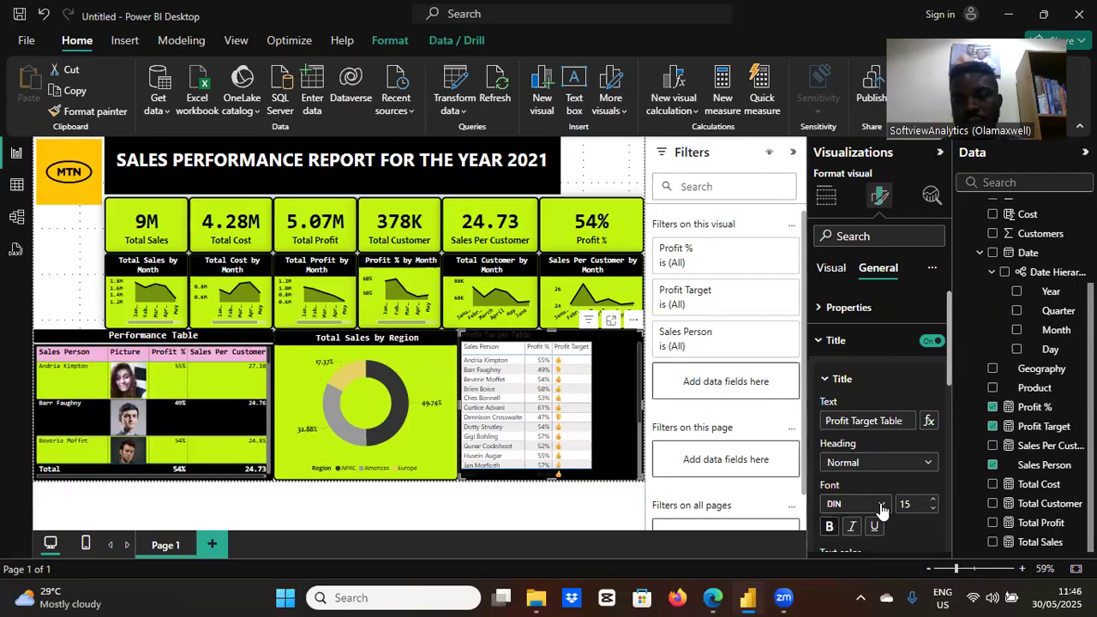
left_click(882, 506)
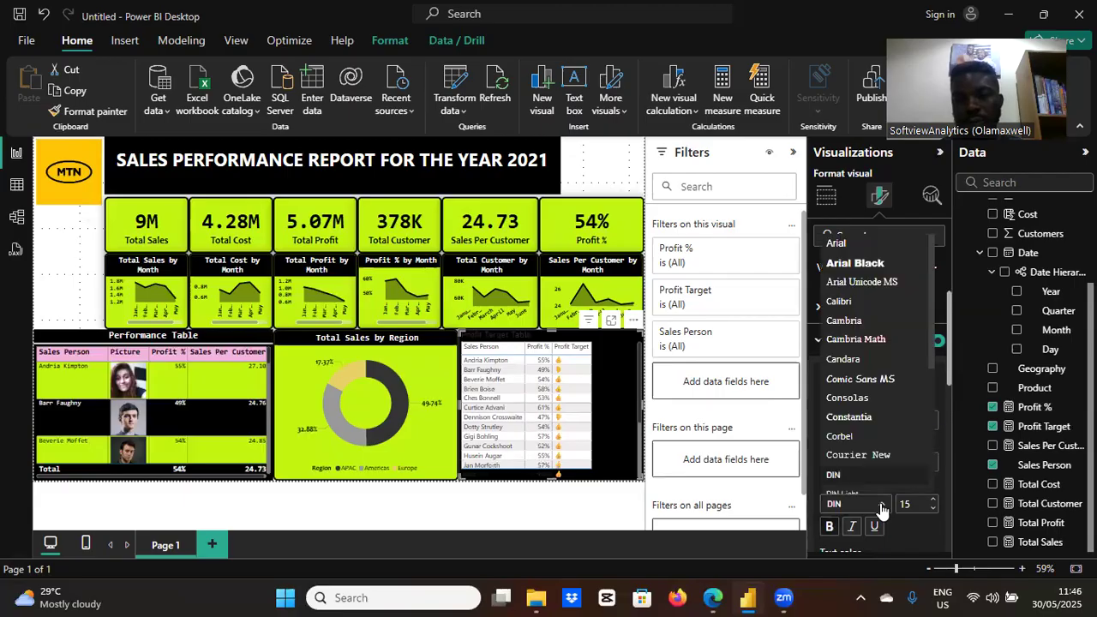
left_click(858, 398)
- Give the Profit Target Table title white text on a black (#000000) background and center it horizontally
left_click_drag(948, 371, 954, 447)
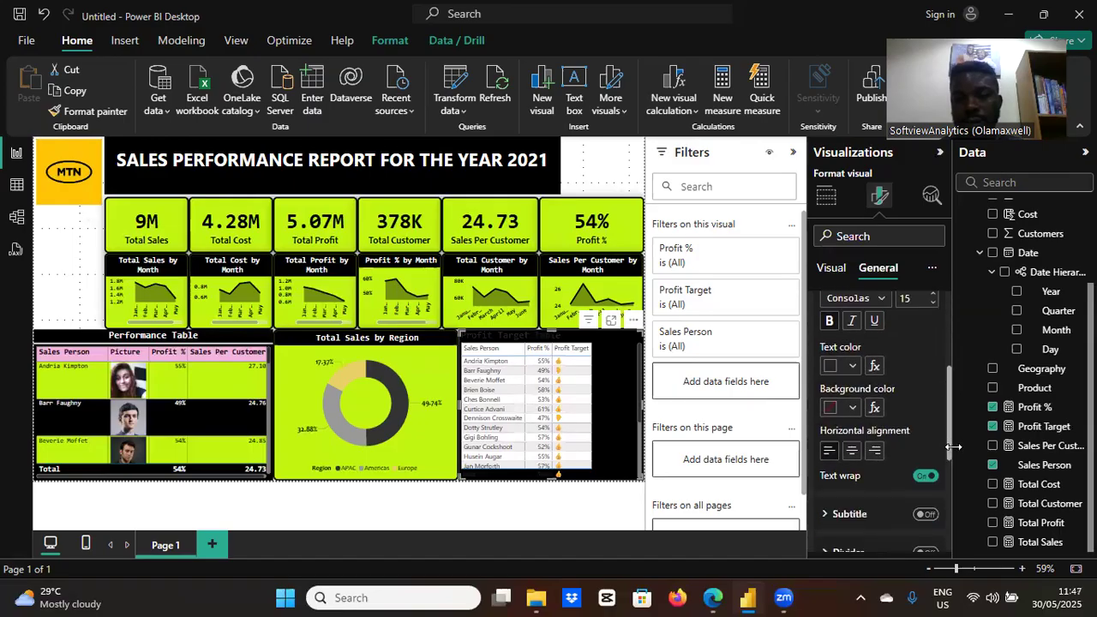
left_click(851, 368)
left_click(923, 260)
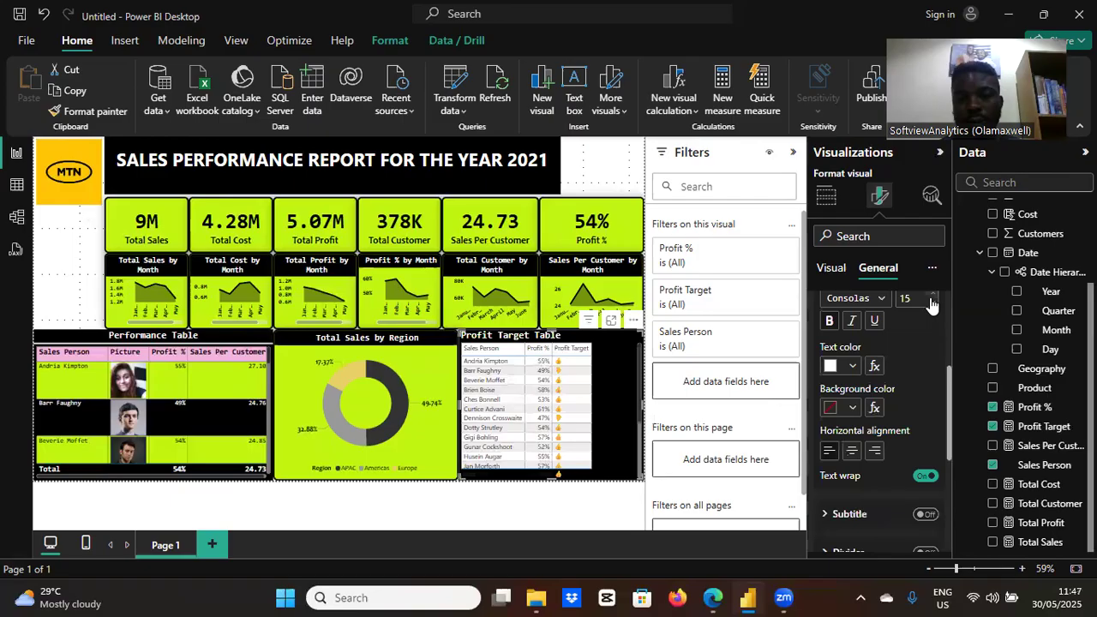
left_click(850, 408)
left_click(864, 300)
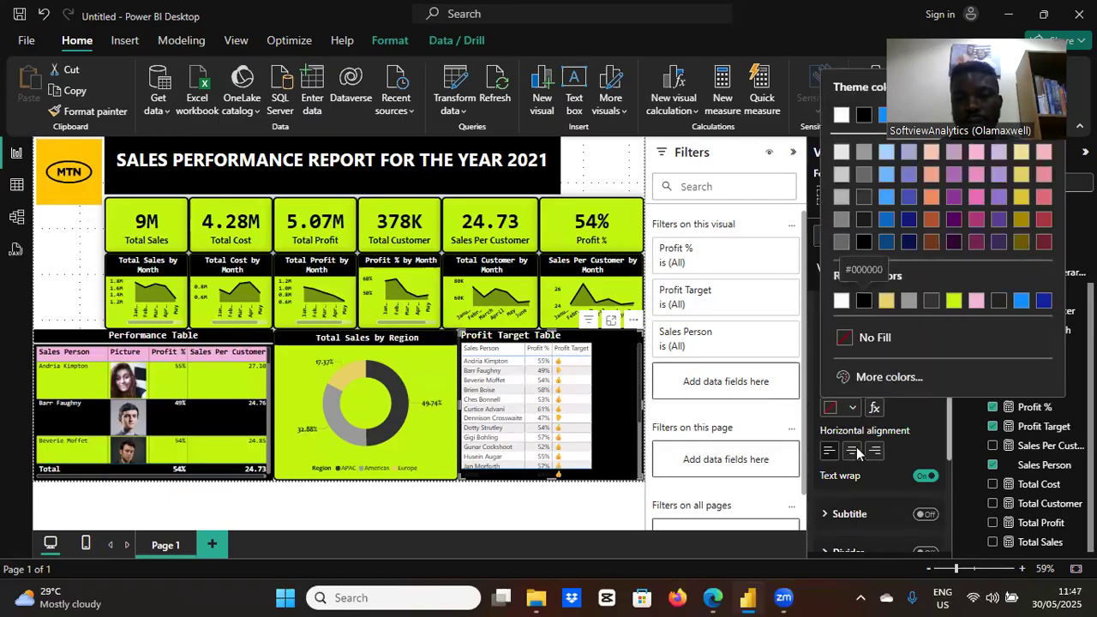
left_click(853, 451)
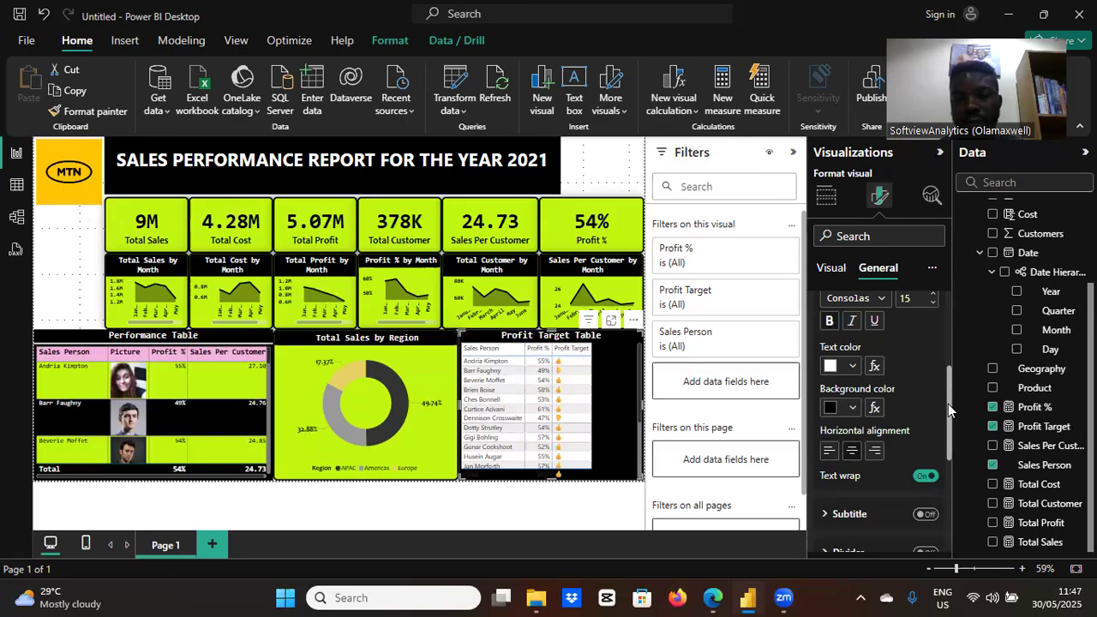
scroll(948, 403, "up", 2)
scroll(838, 358, "up", 2)
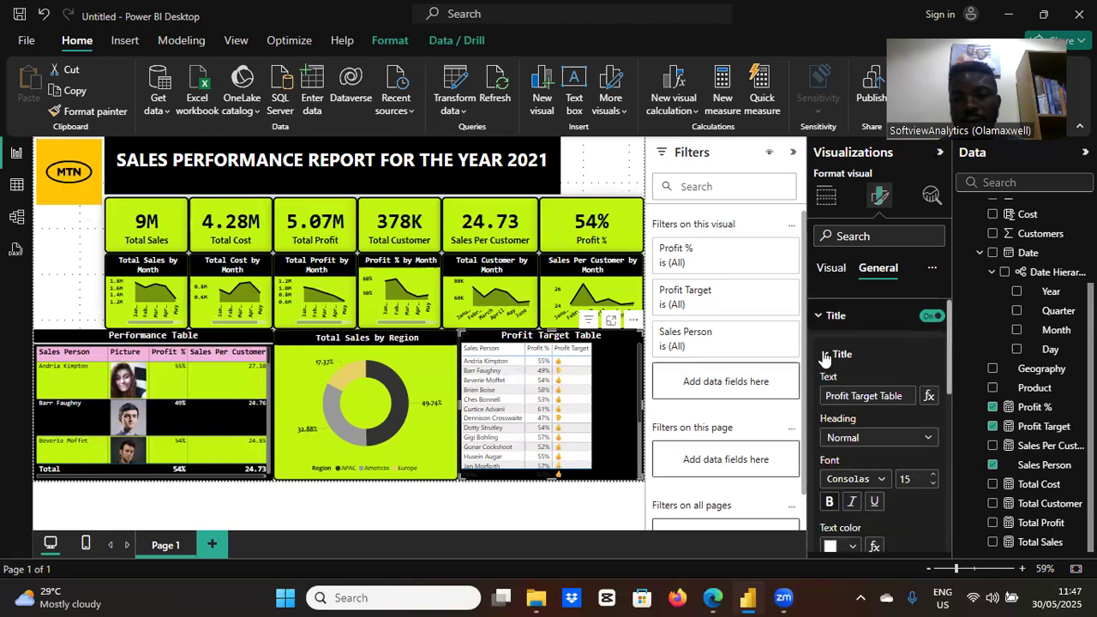
left_click(838, 355)
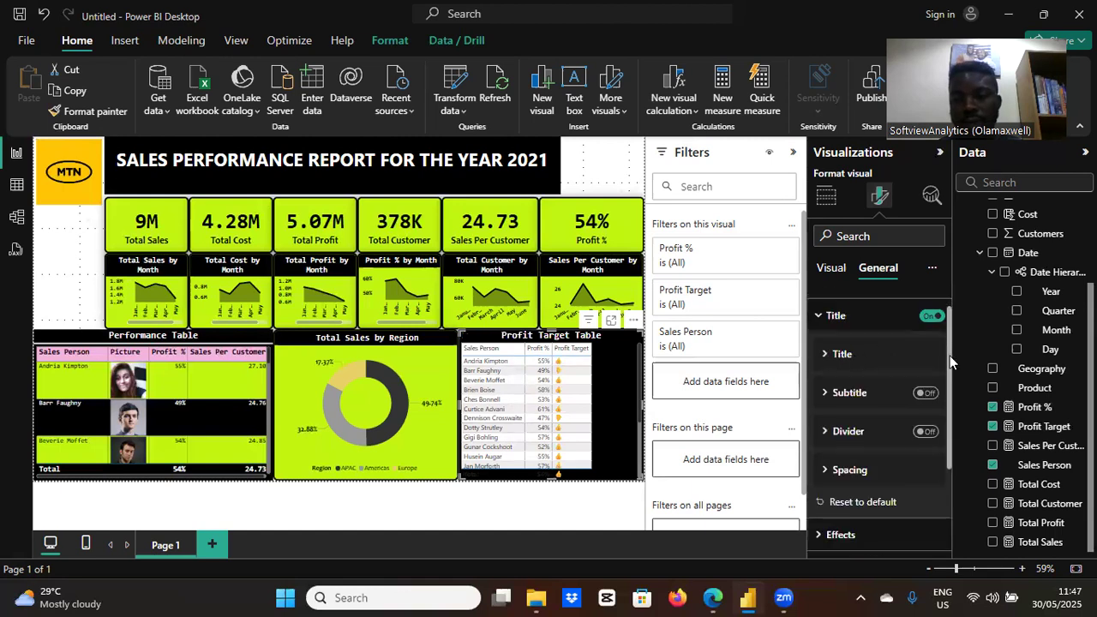
- Add a solid white divider 3 px wide beneath the Profit Target Table title
scroll(950, 360, "down", 1)
scroll(873, 394, "down", 2)
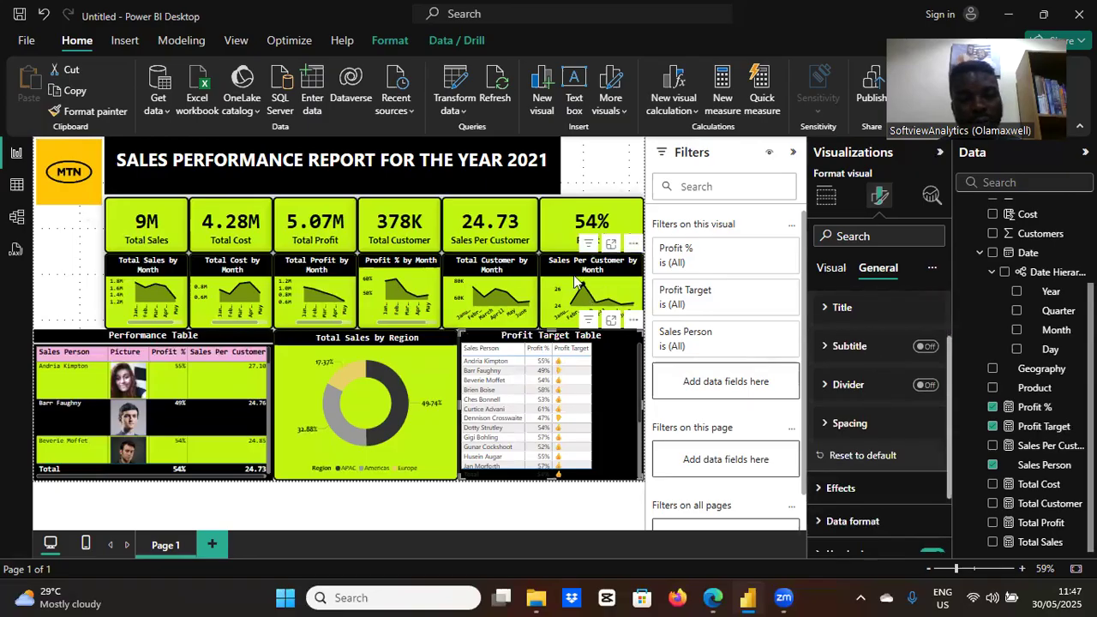
left_click(826, 386)
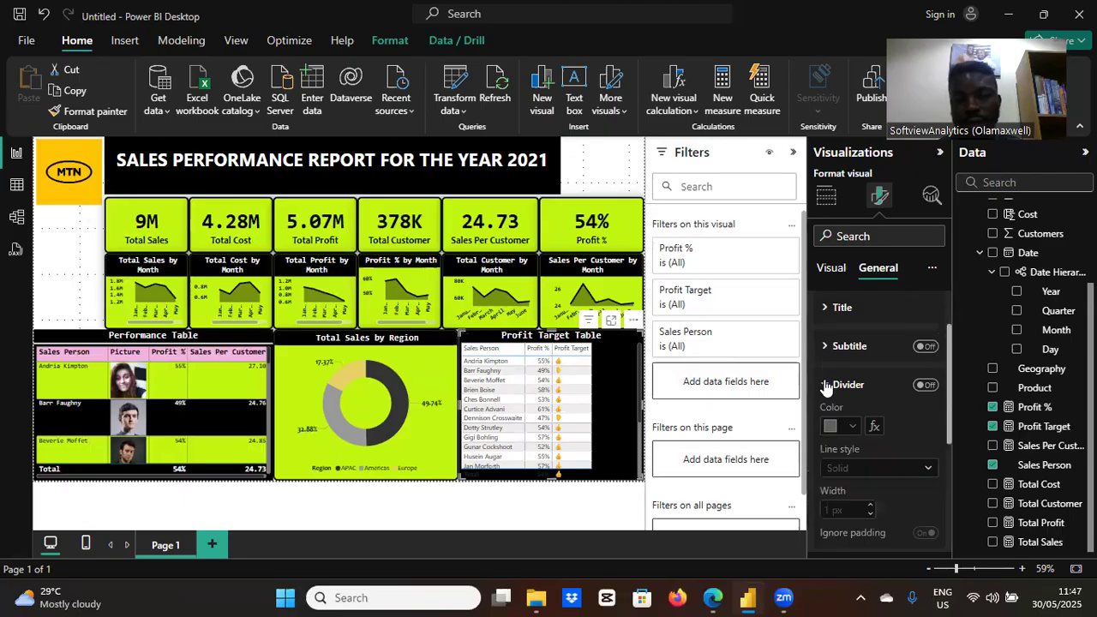
left_click(924, 386)
left_click(852, 426)
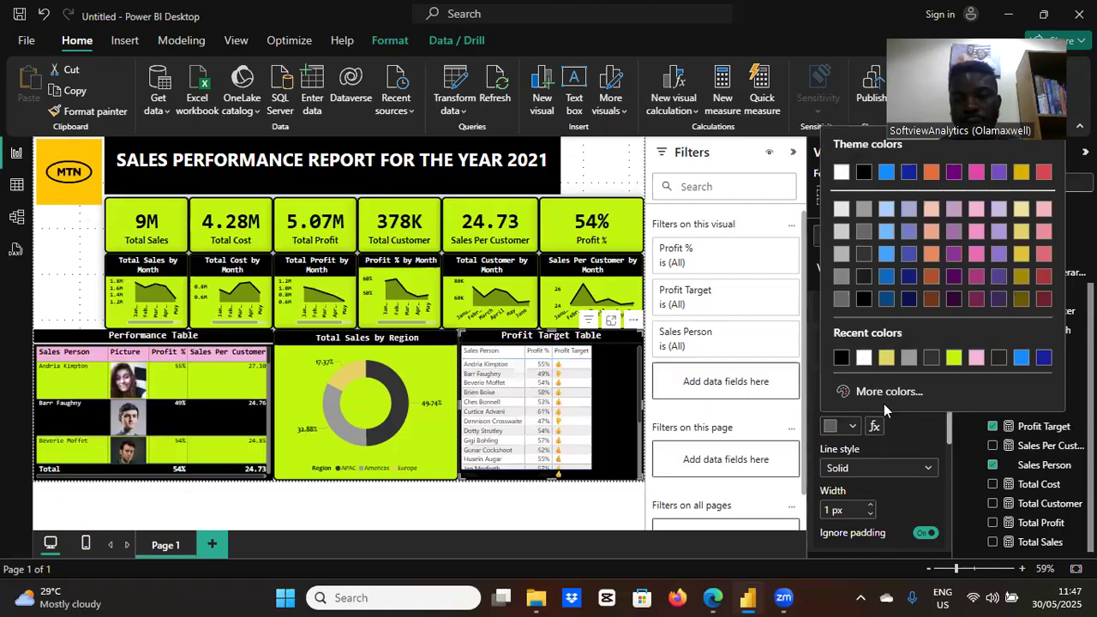
left_click(864, 358)
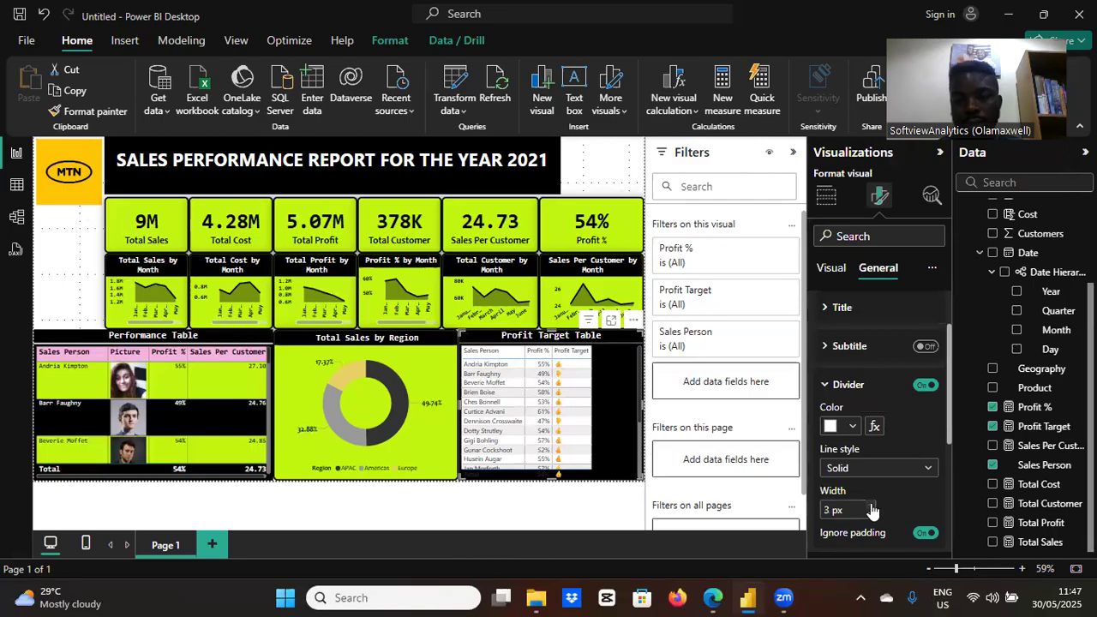
left_click(944, 432)
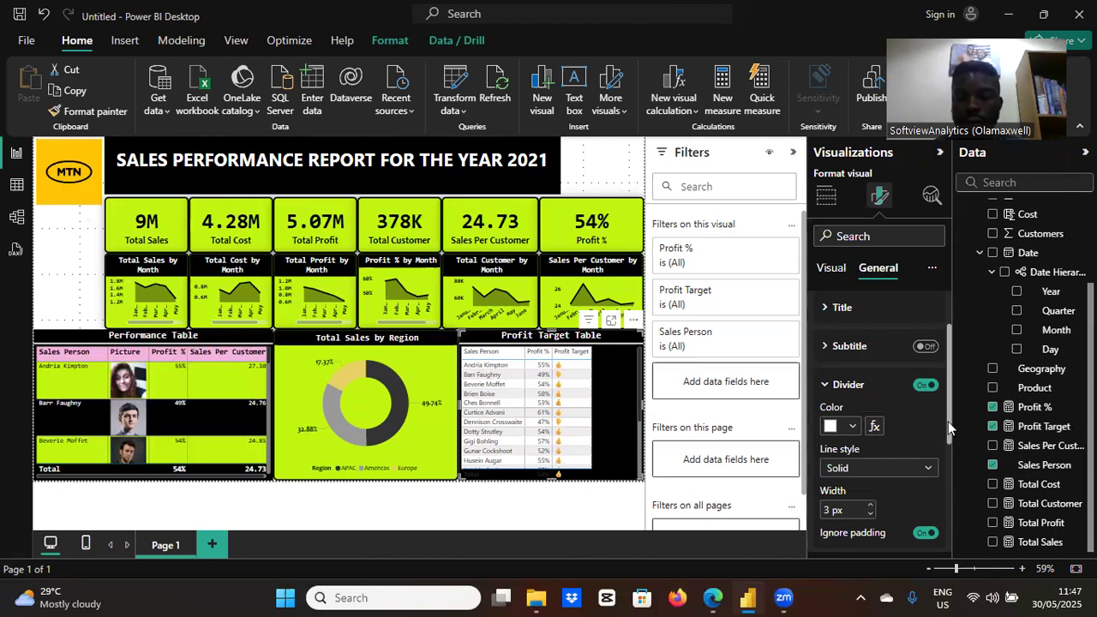
mouse_move(948, 421)
left_mouse_down()
mouse_move(951, 470)
mouse_move(941, 407)
left_mouse_up()
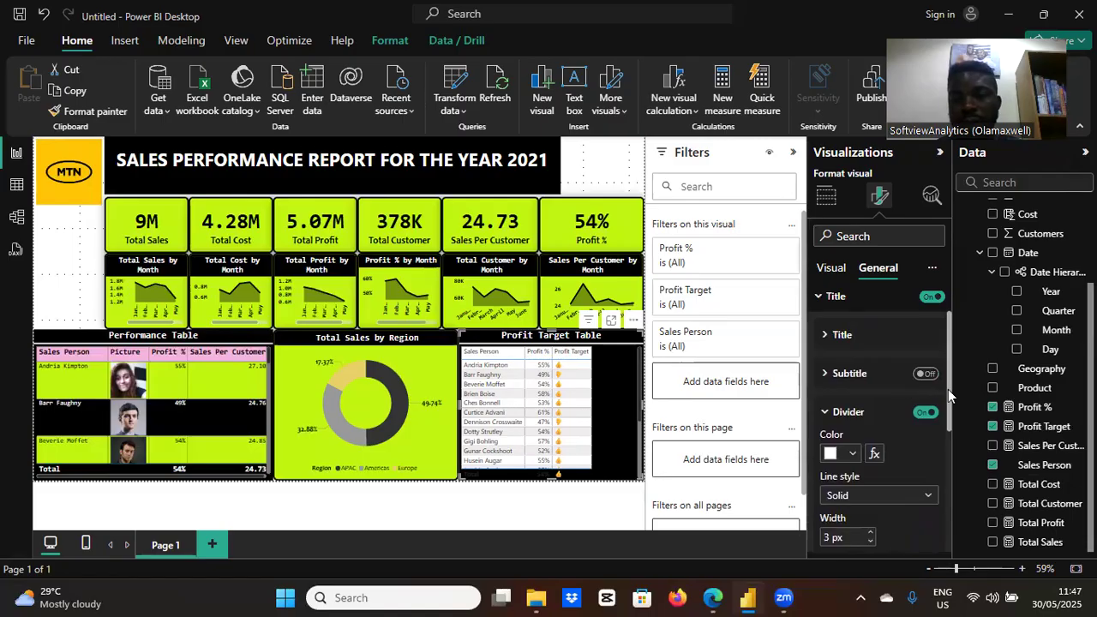
left_click_drag(947, 395, 948, 372)
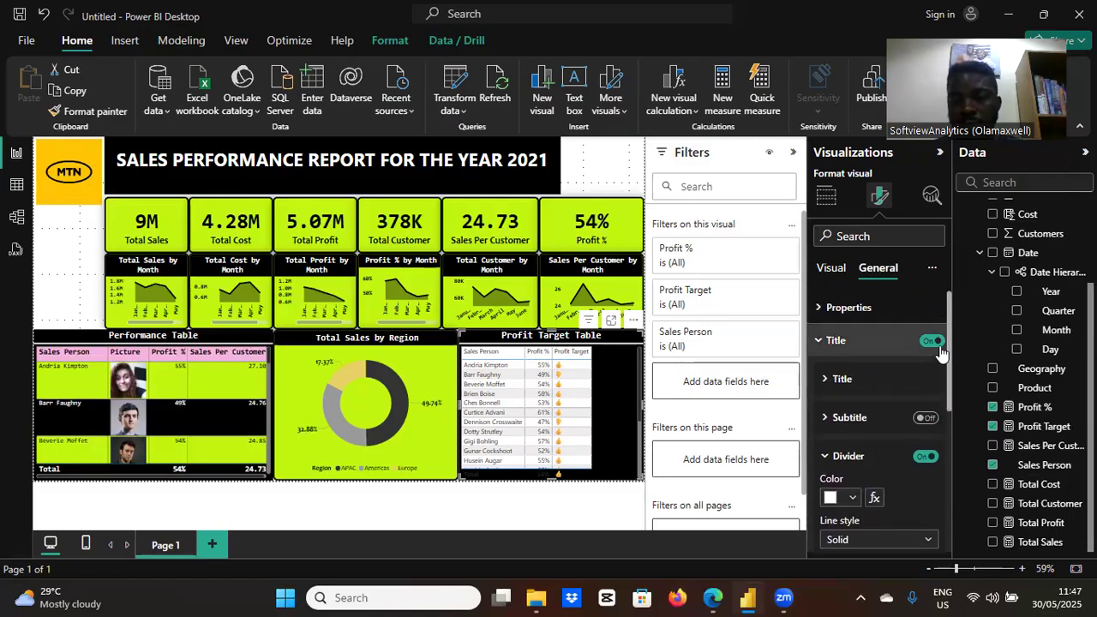
left_click(821, 343)
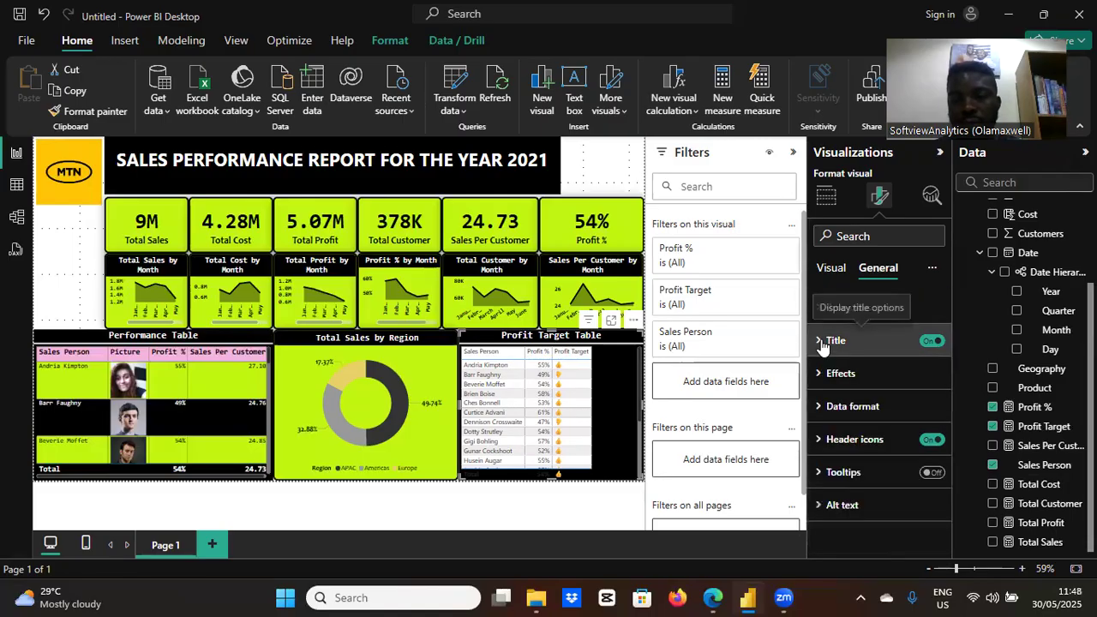
- Copy the Performance Table's formatting onto the Profit Target Table with Format painter
left_click(828, 270)
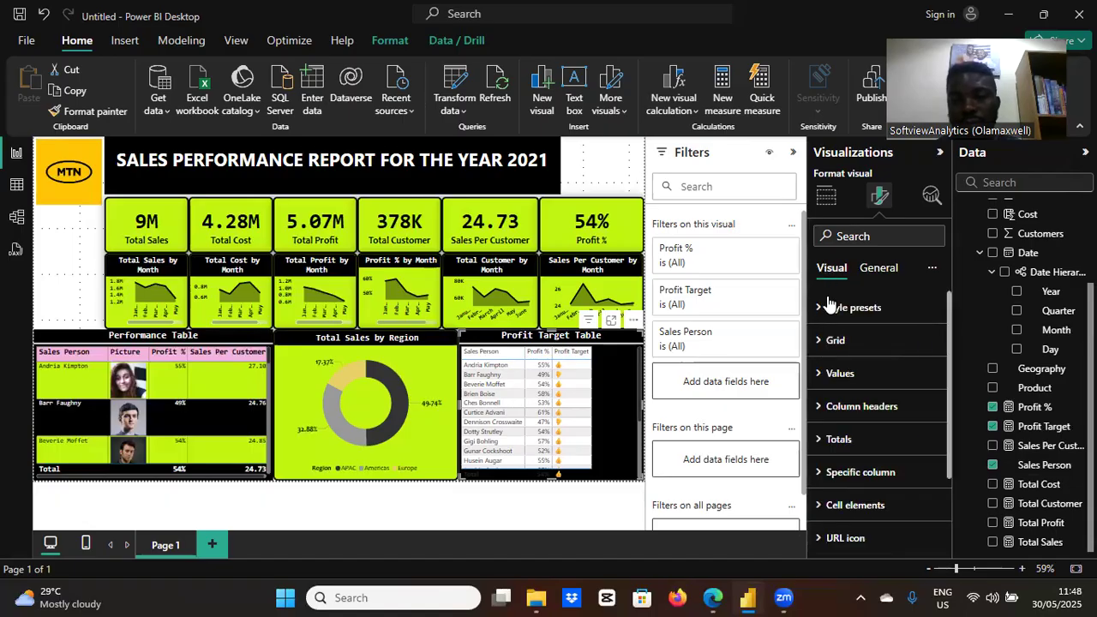
left_click(226, 341)
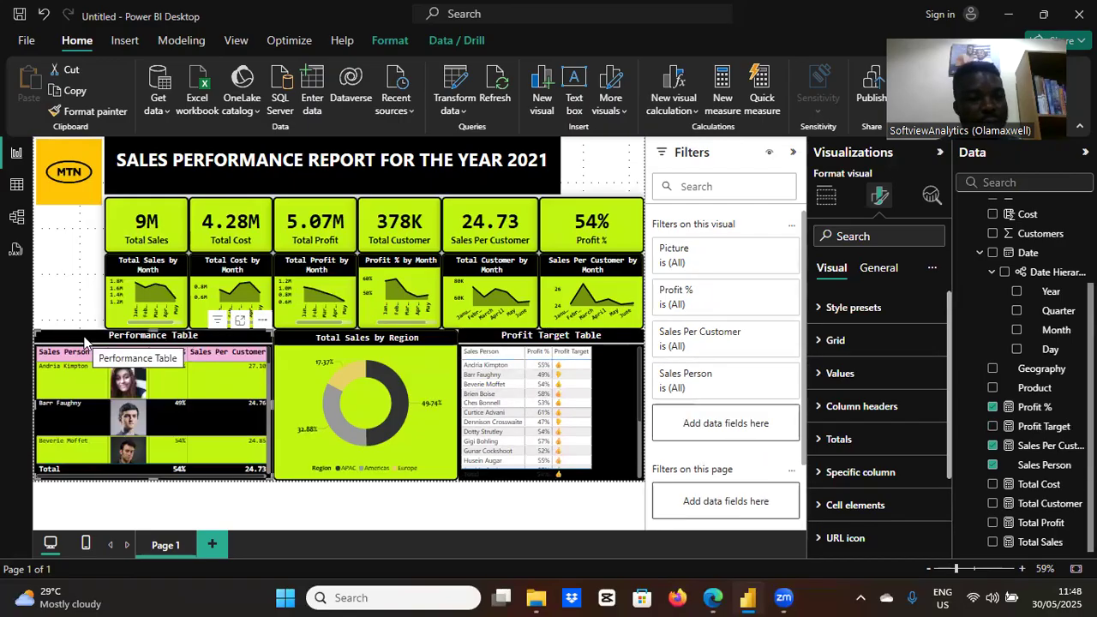
left_click(92, 112)
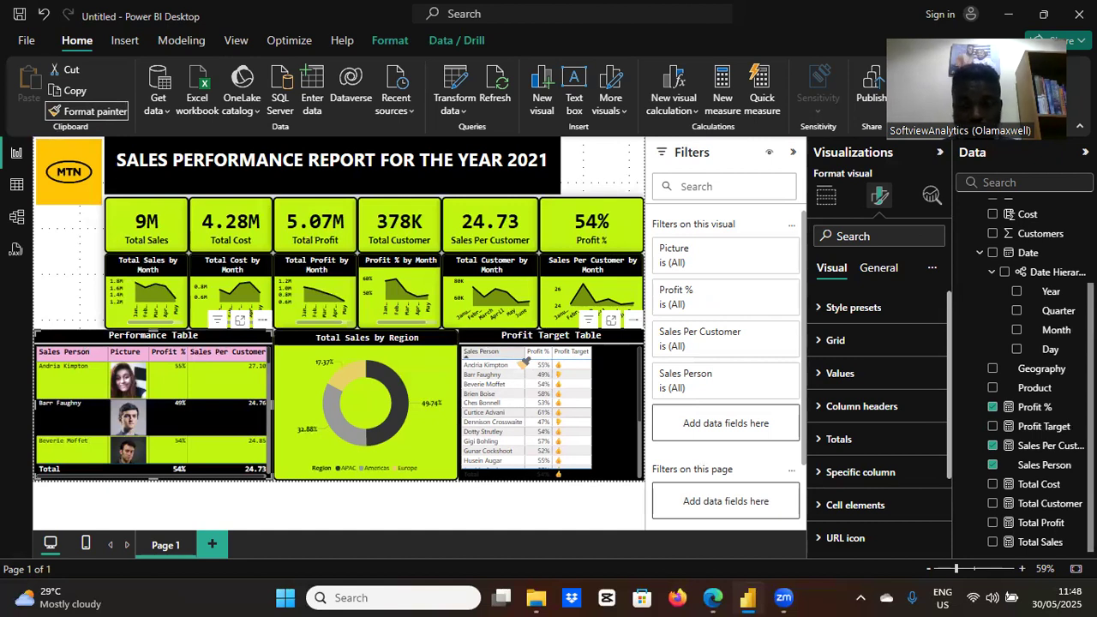
left_click(603, 386)
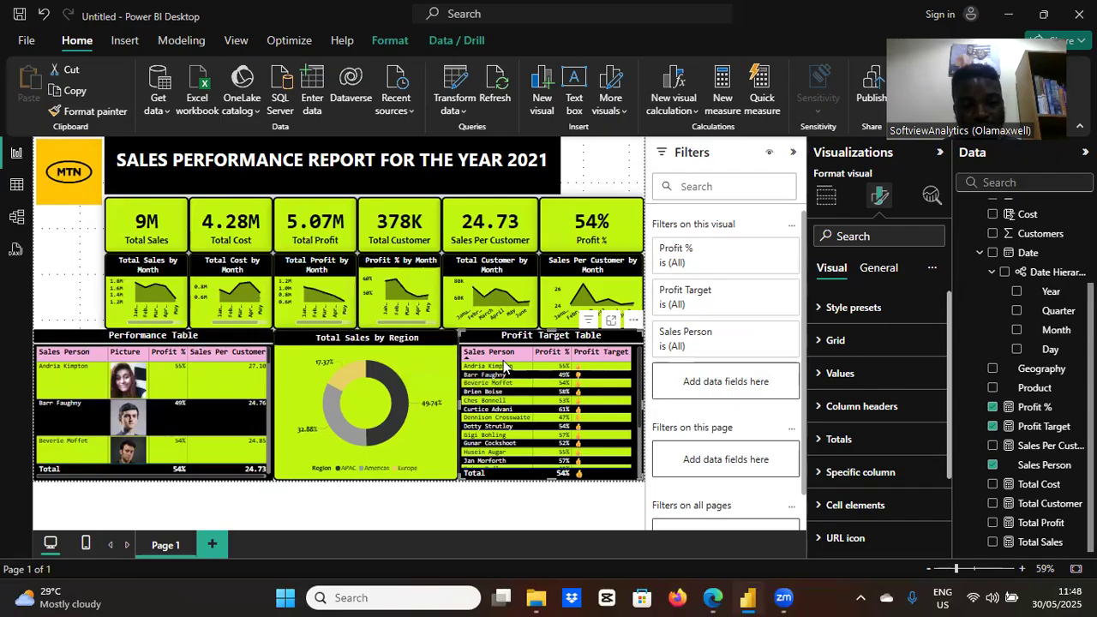
- View the Profit Target Table in focus mode, and check the assignment's requirements in the WhatsApp Web group chat
left_click(612, 322)
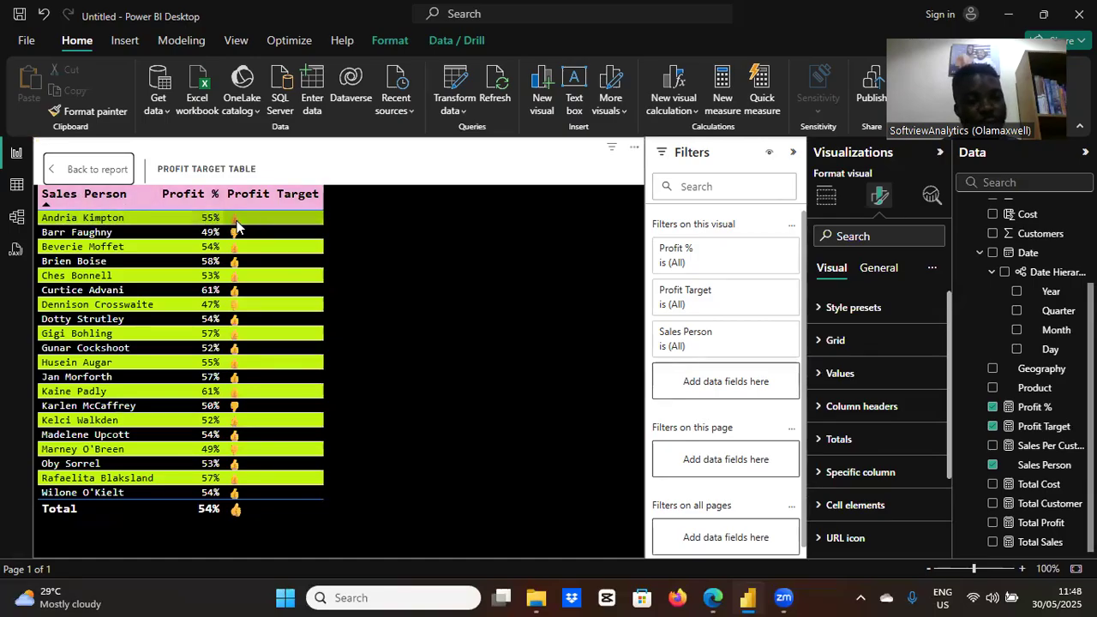
mouse_move(237, 224)
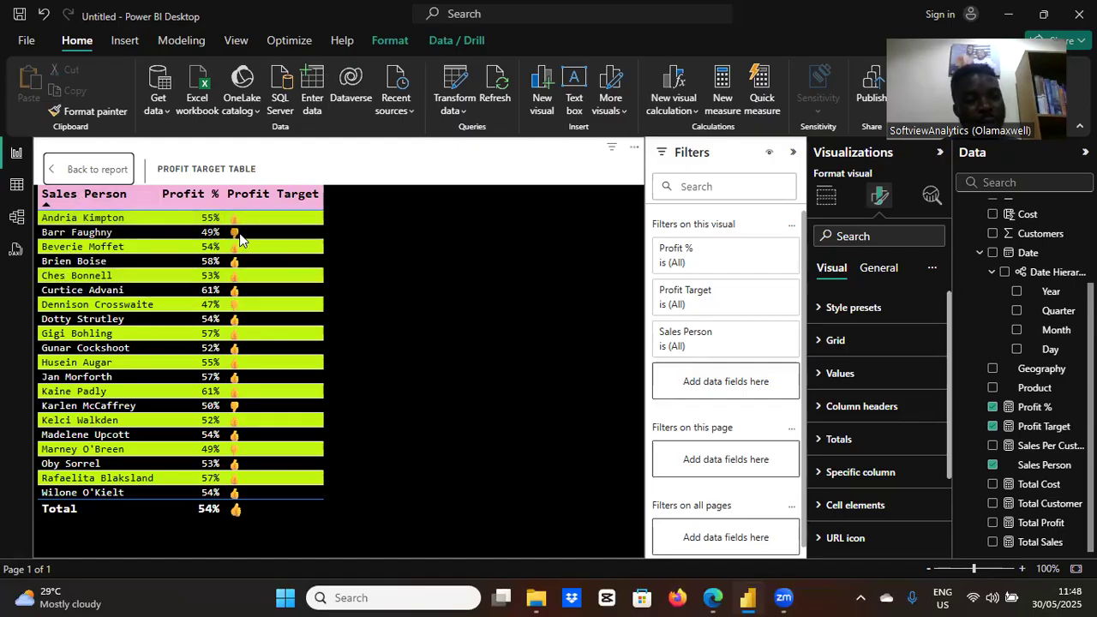
left_click(90, 171)
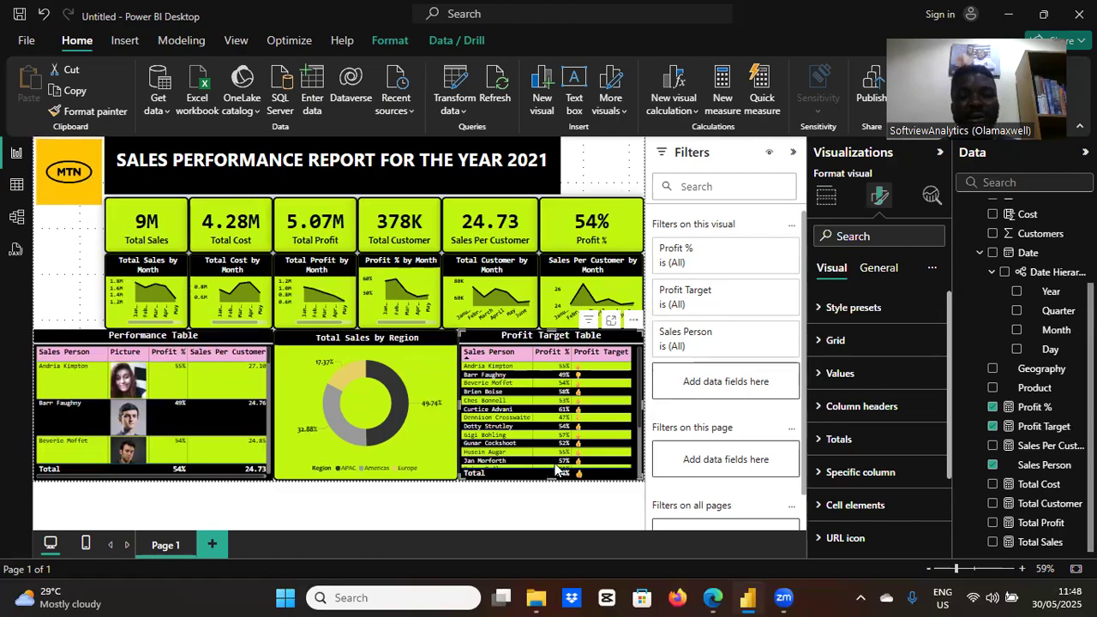
left_click(712, 597)
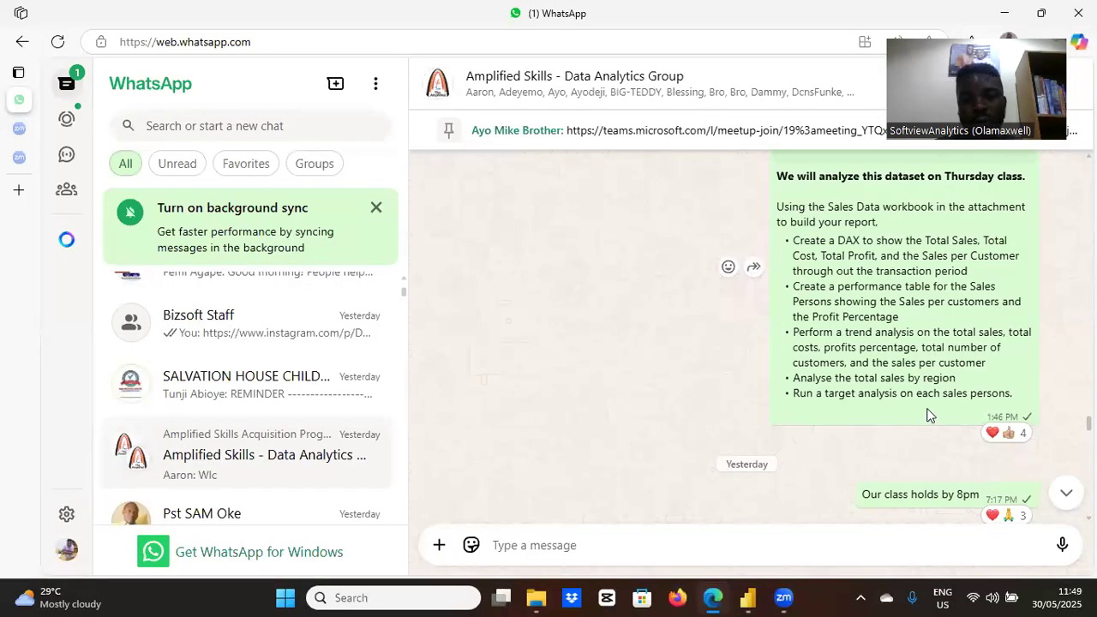
left_click(1005, 19)
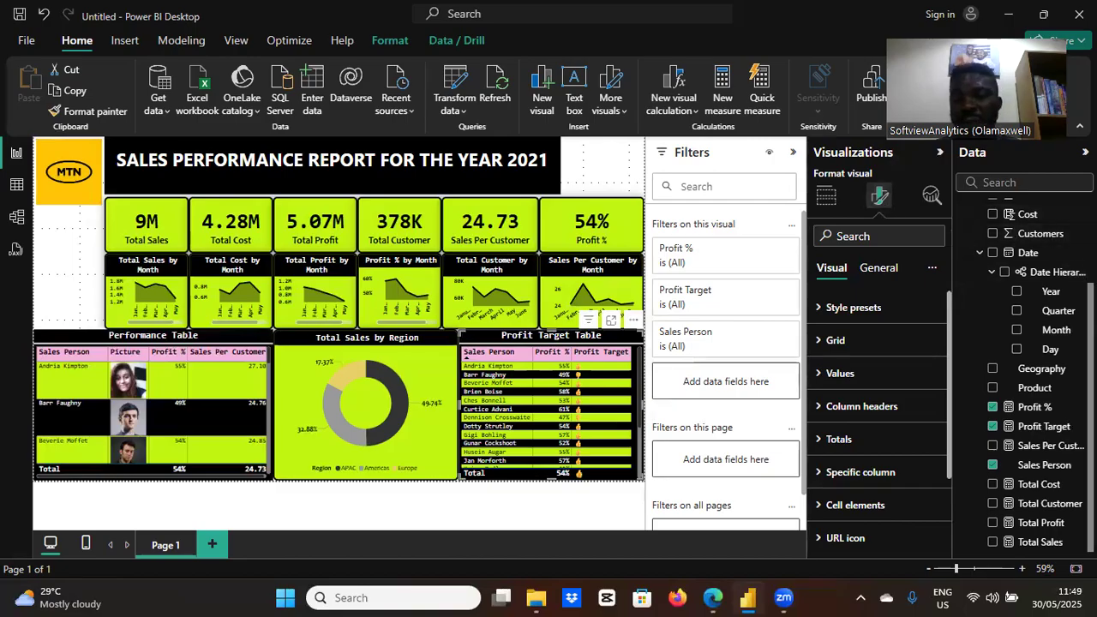
- Create a slicer from the people table's Team field and place it in the report page's upper-right corner
scroll(1024, 369, "up", 3)
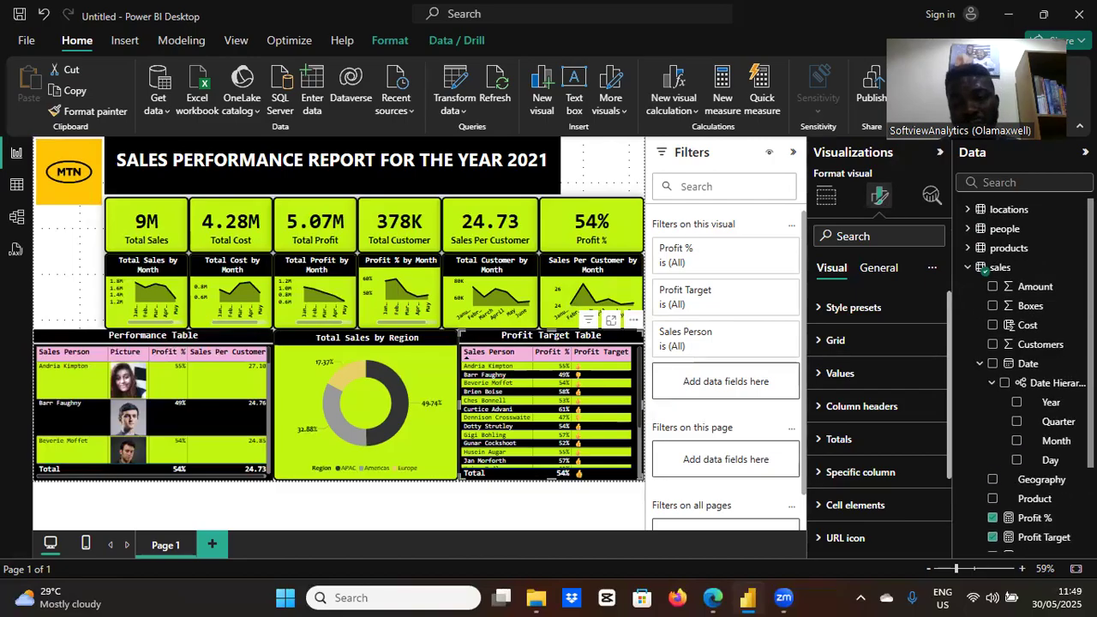
left_click(969, 267)
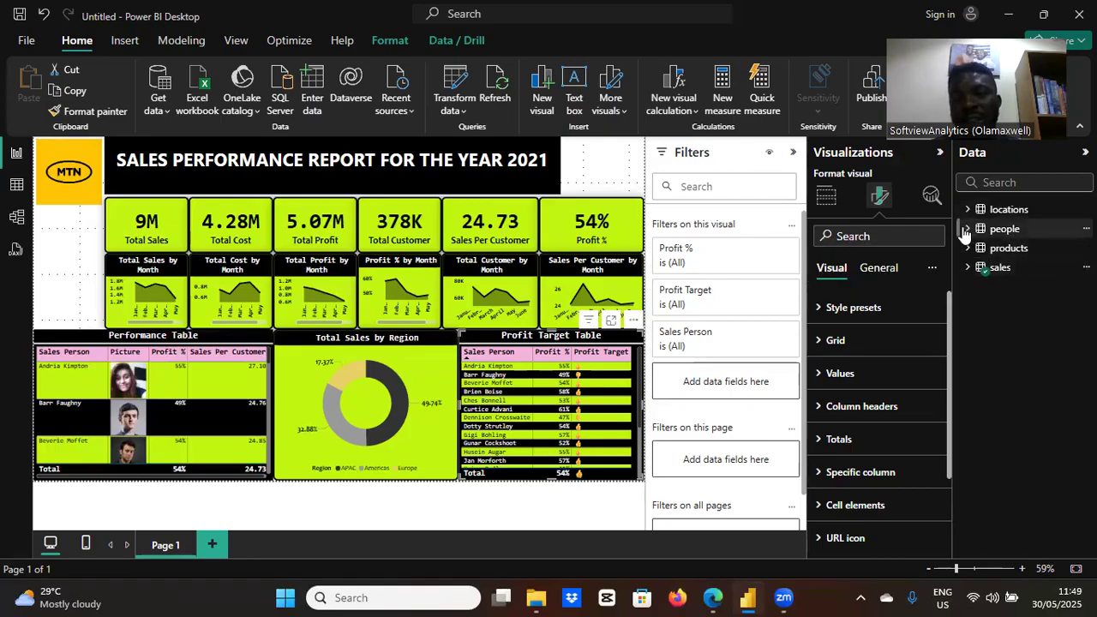
left_click(966, 230)
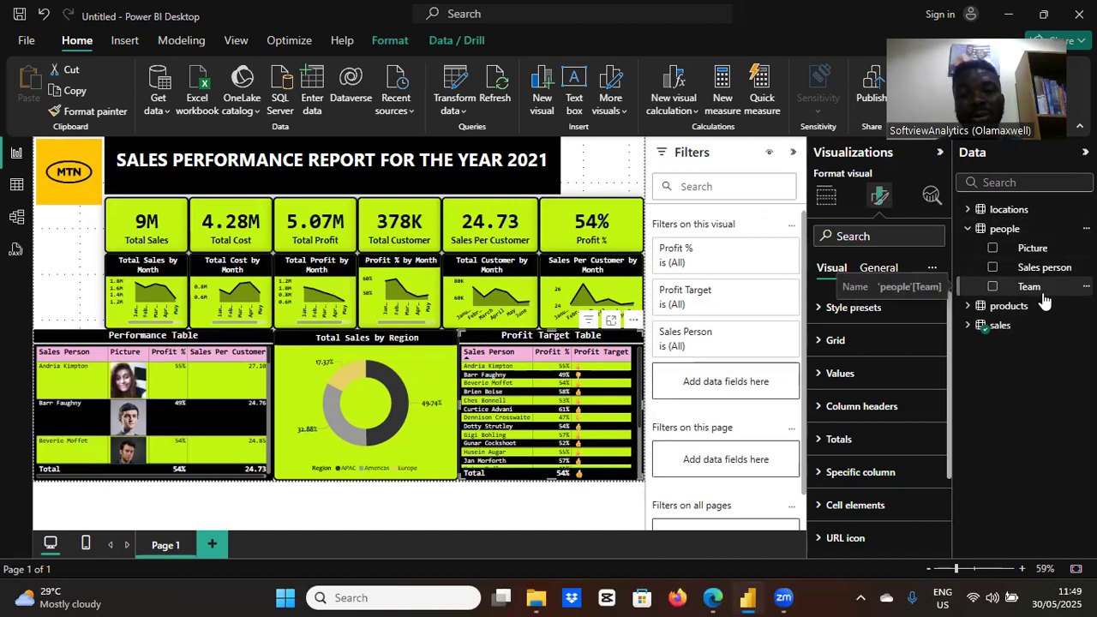
left_click(598, 157)
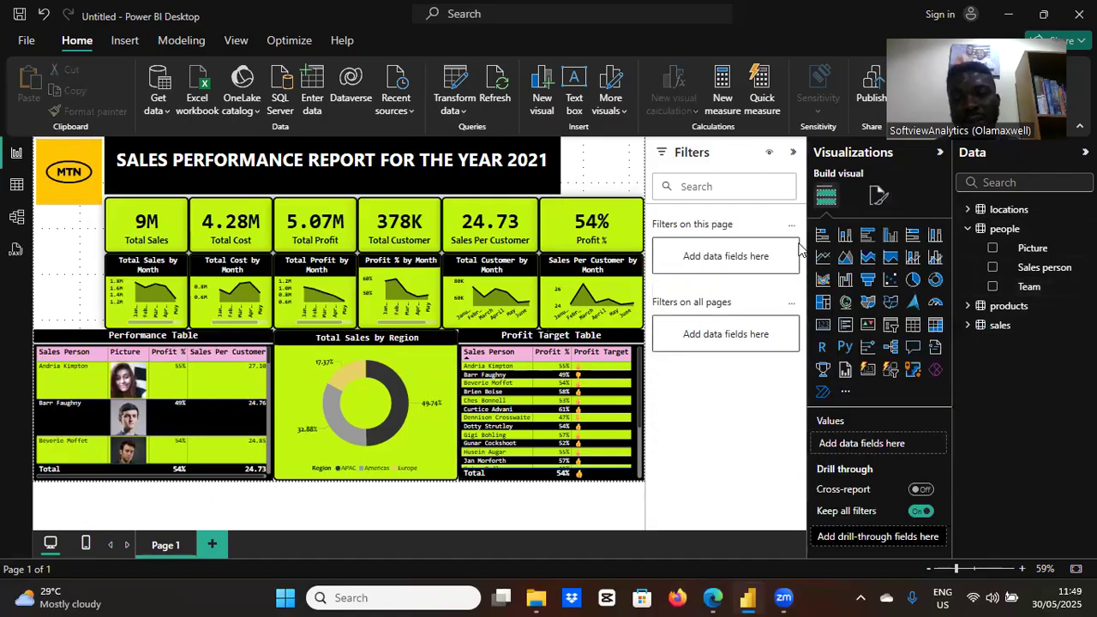
left_click(992, 287)
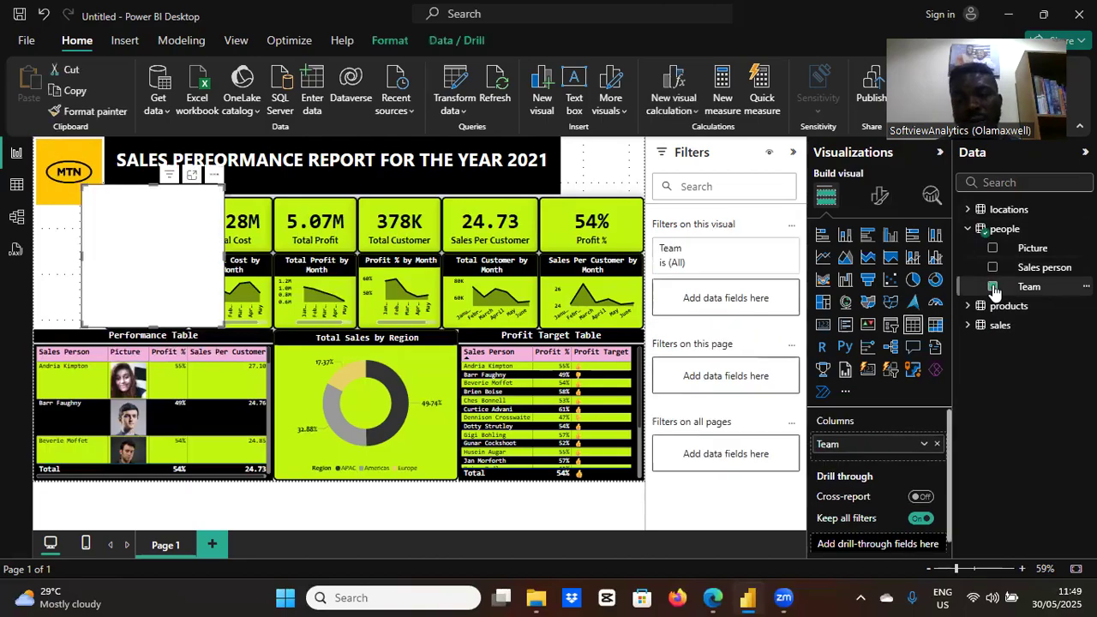
left_click(891, 327)
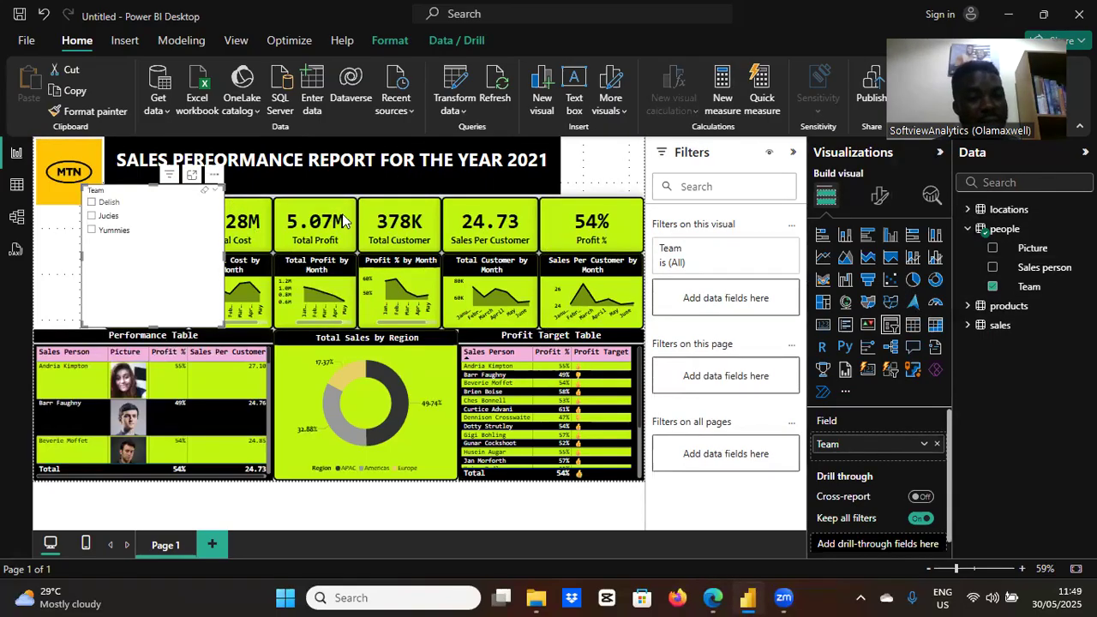
left_click_drag(343, 222, 643, 156)
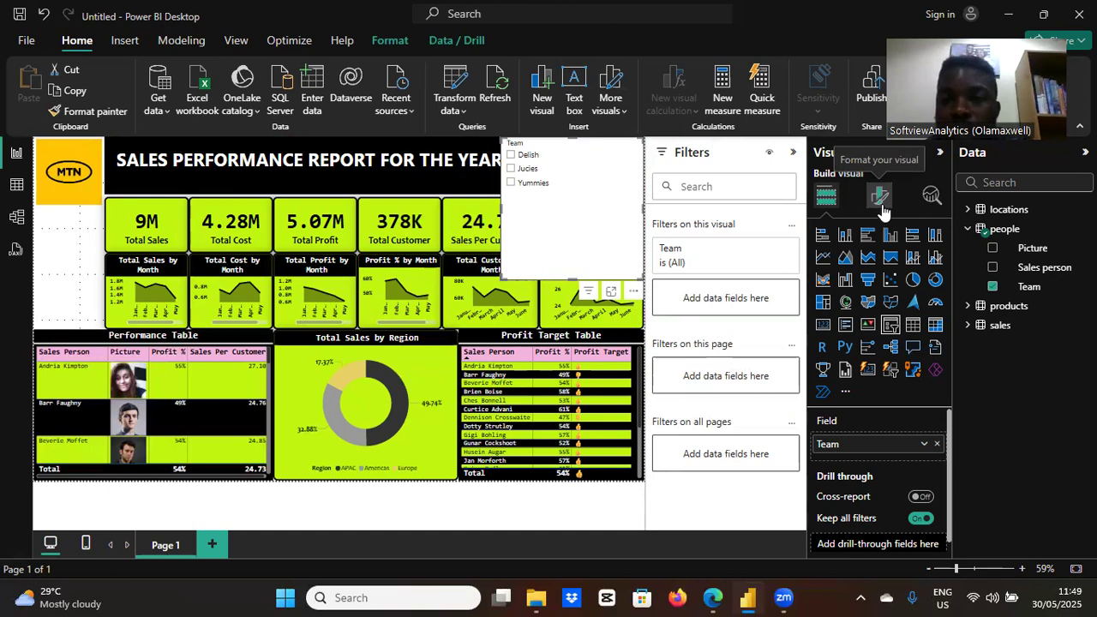
- Set the Team slicer's style to Dropdown and shrink it to fit the header space beside the report title
left_click(881, 199)
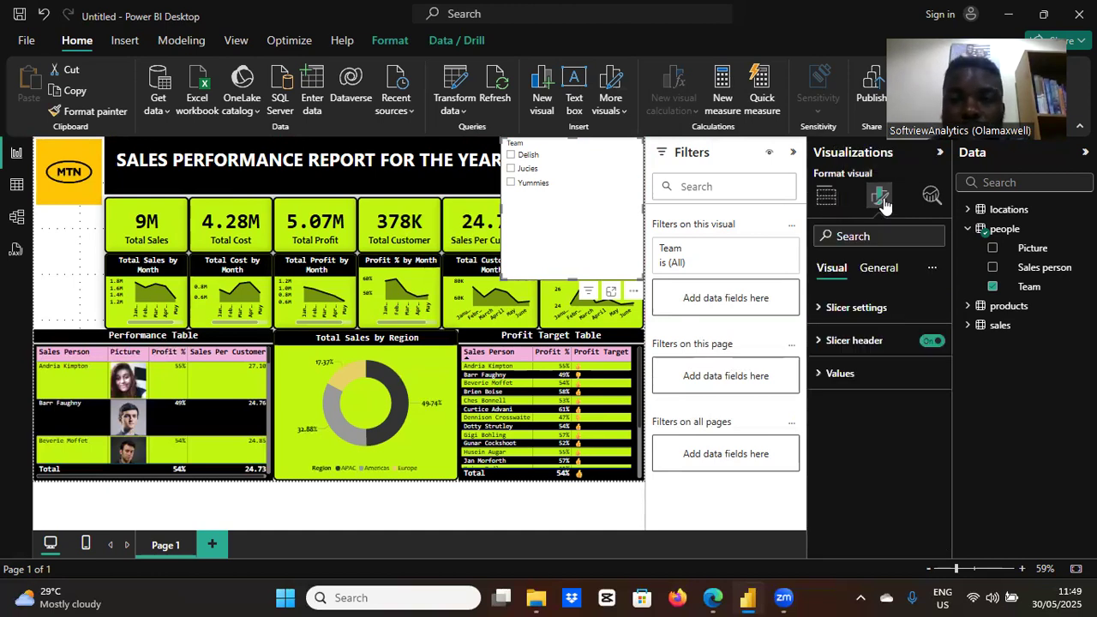
left_click(837, 307)
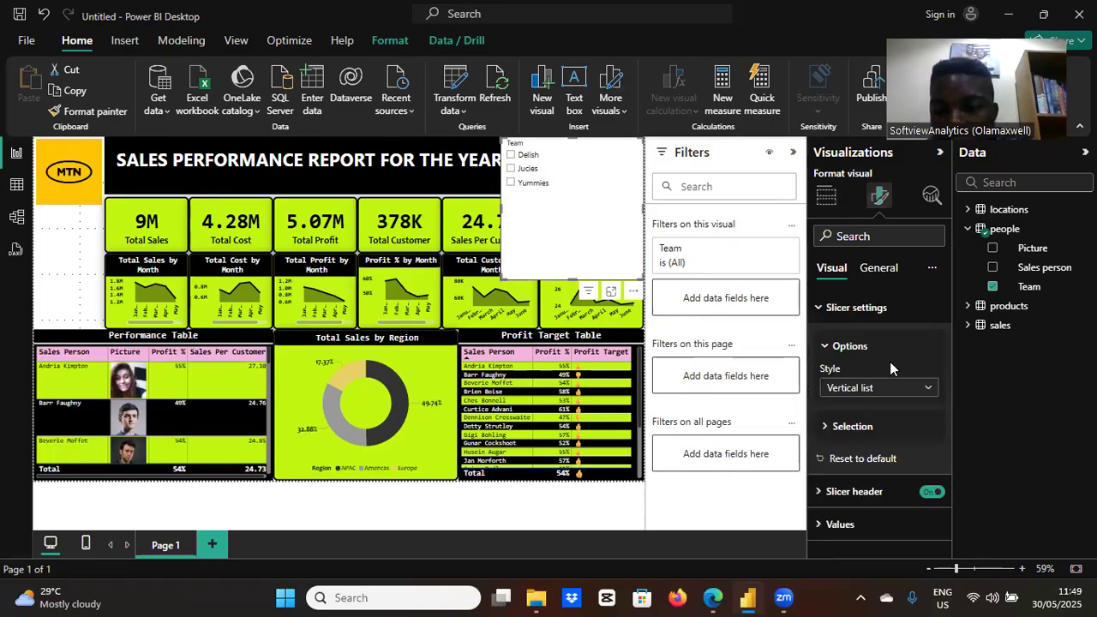
left_click(929, 390)
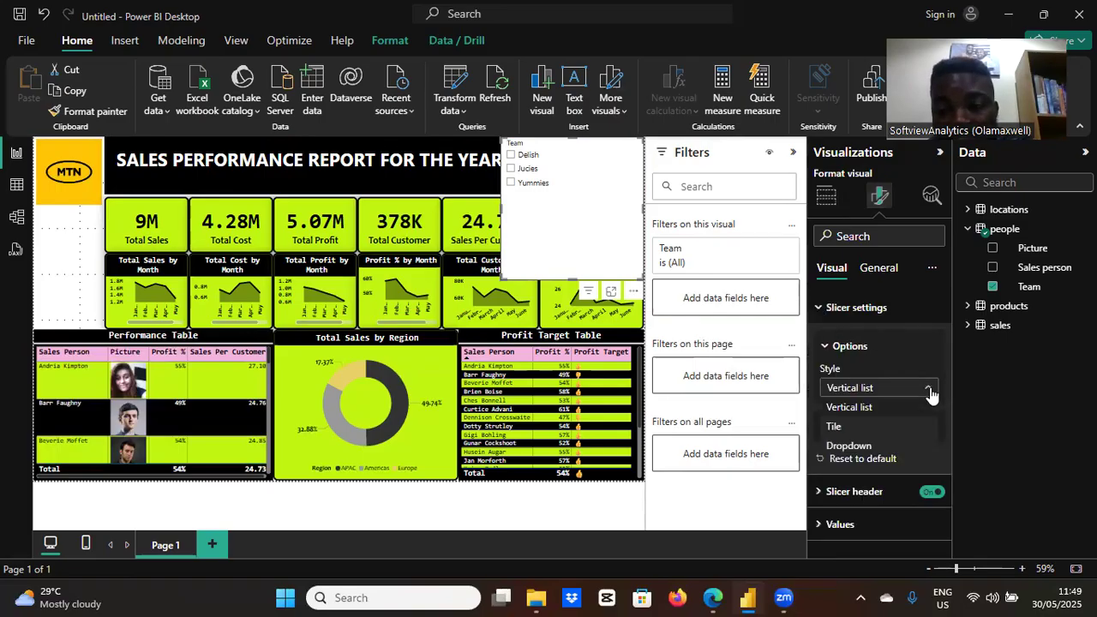
left_click(862, 446)
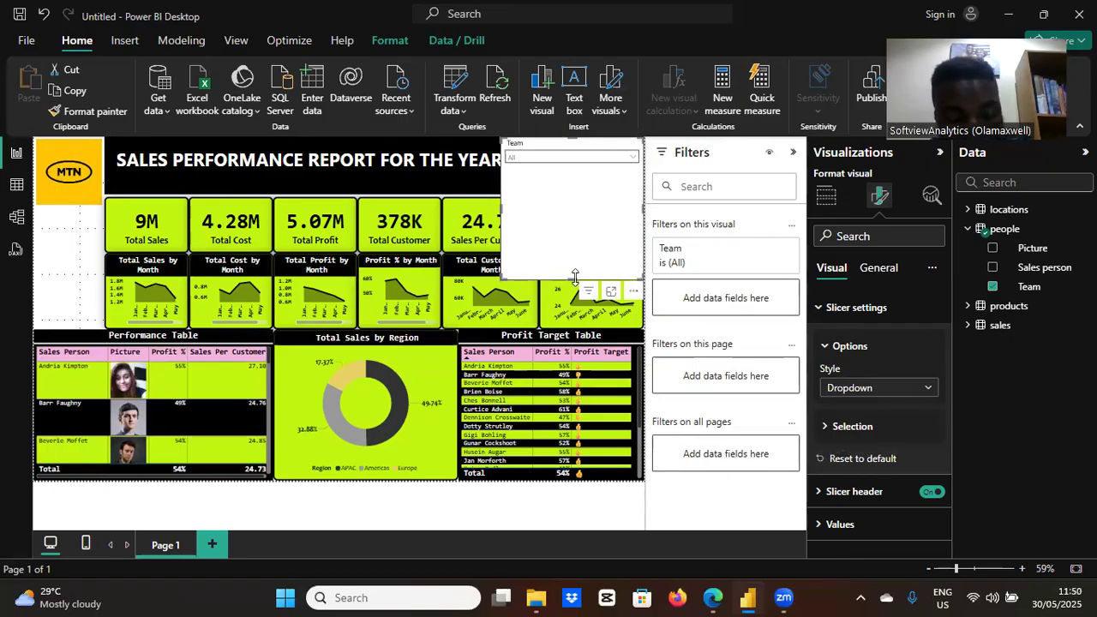
left_click_drag(574, 278, 573, 188)
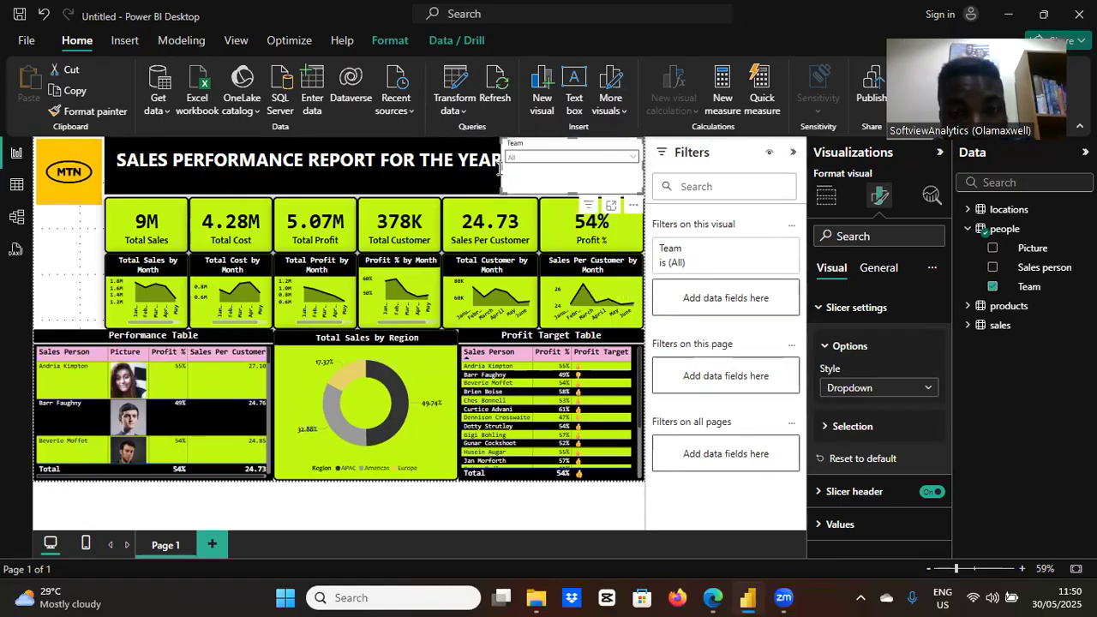
left_click_drag(503, 162, 557, 158)
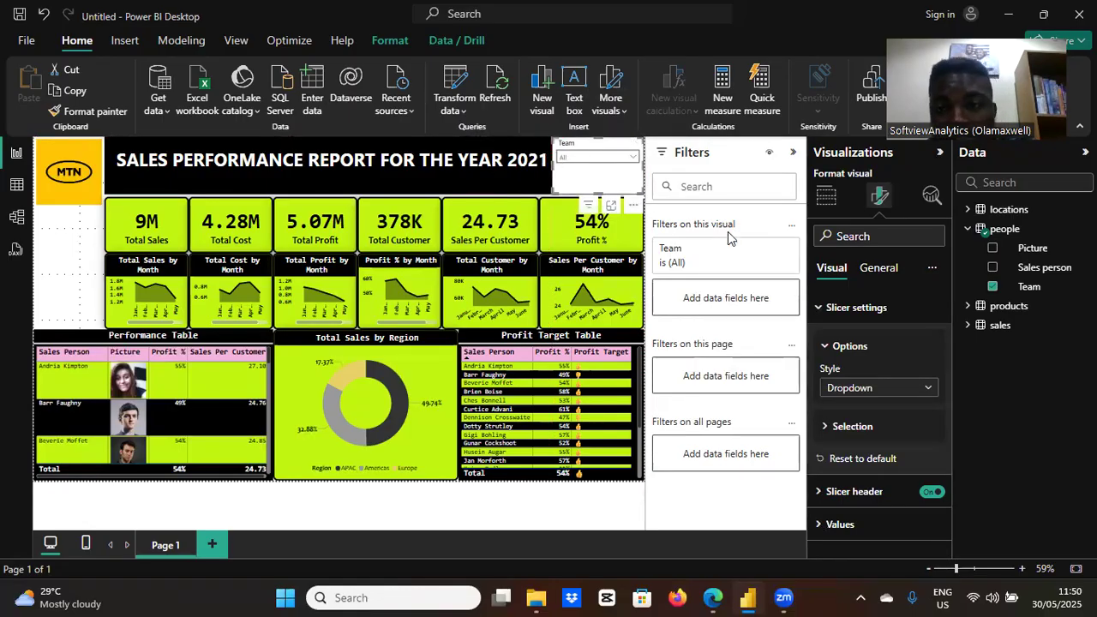
left_click(825, 349)
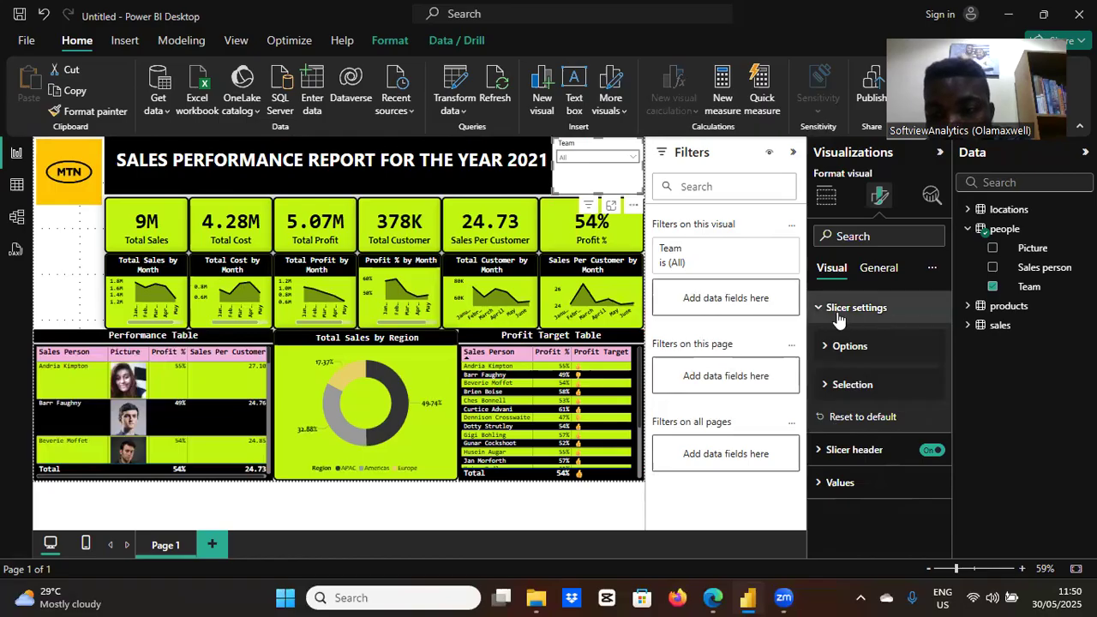
left_click(818, 309)
left_click(817, 309)
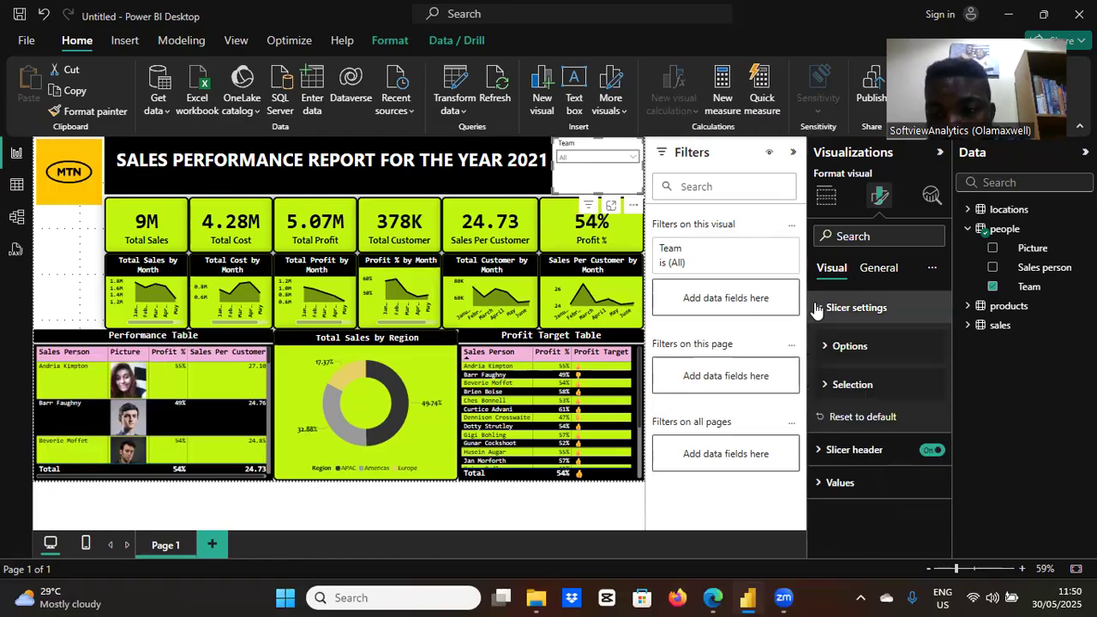
left_click(821, 388)
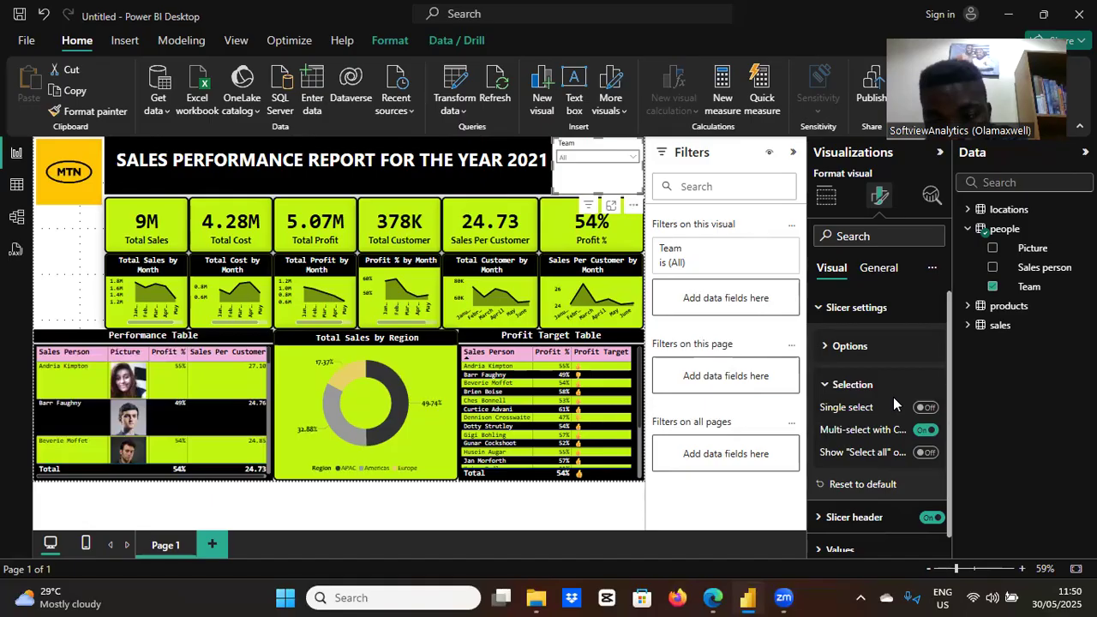
left_click(819, 310)
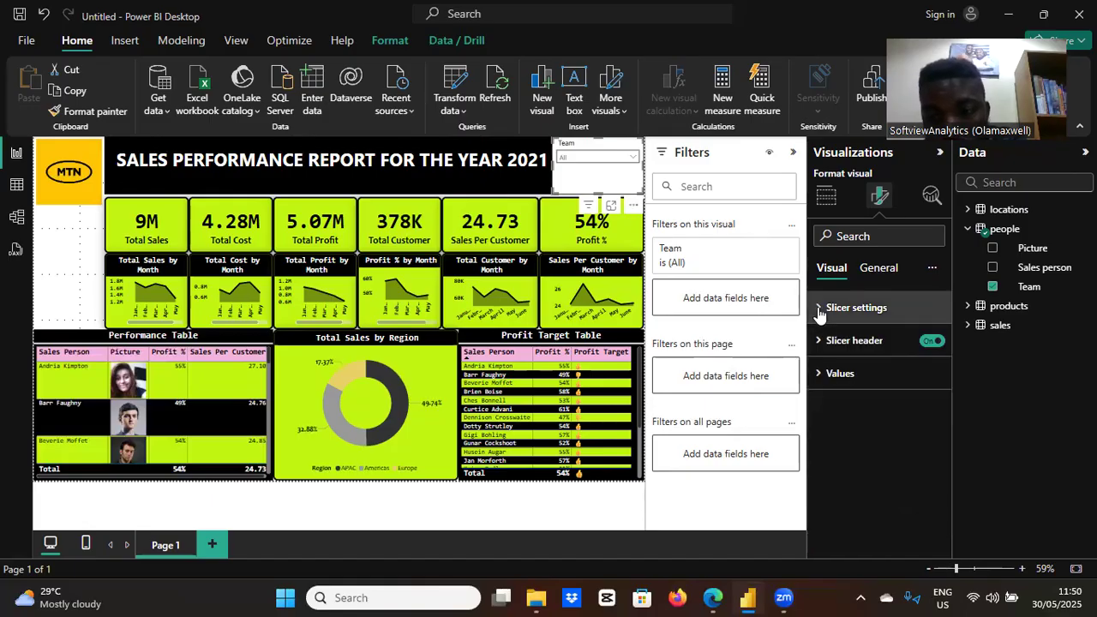
- Format the Team slicer's values with the Consolas font at size 14 in black
left_click(819, 377)
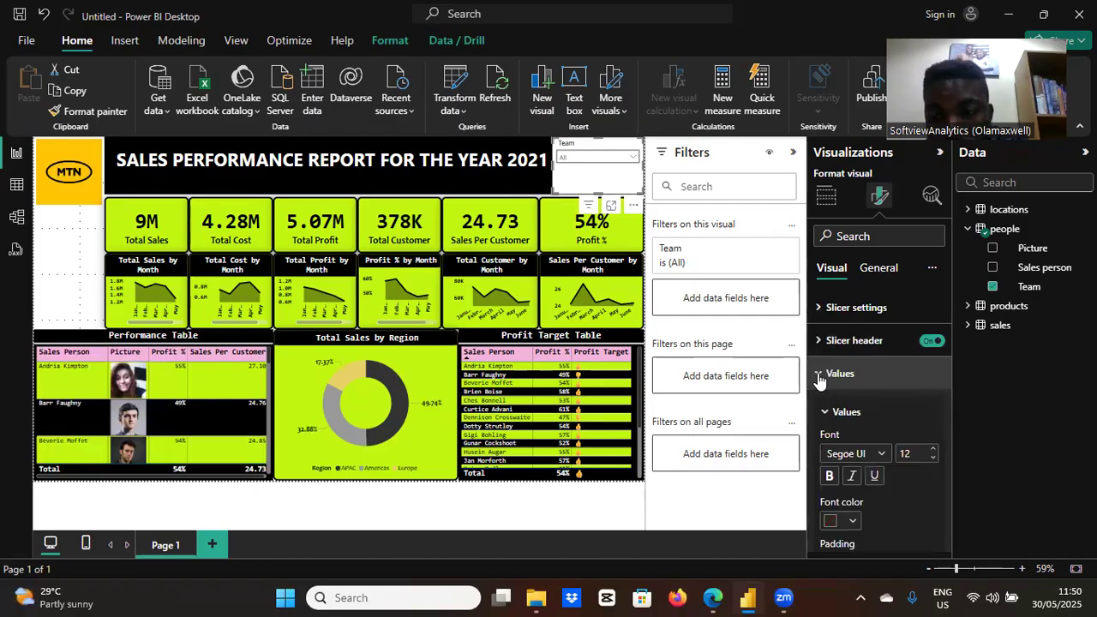
left_click(883, 454)
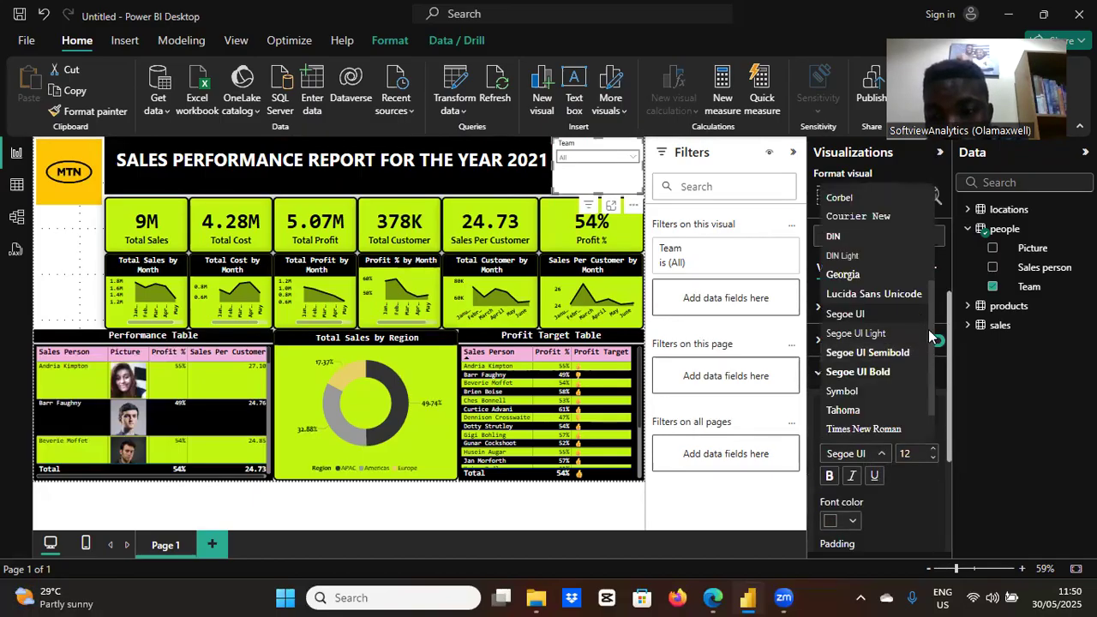
scroll(930, 306, "up", 1)
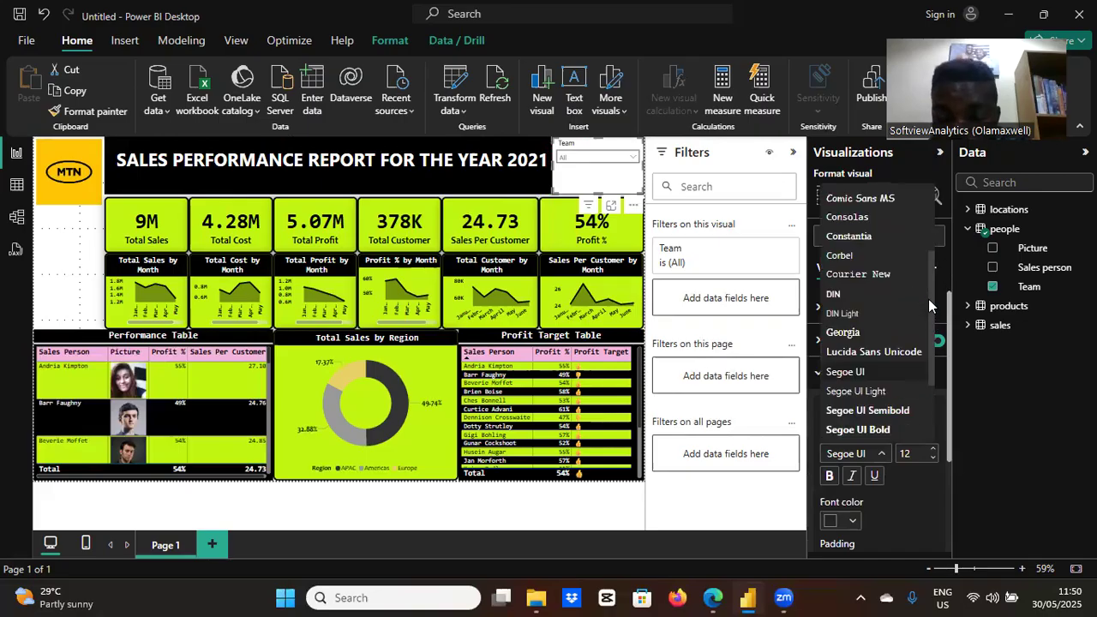
left_click(851, 217)
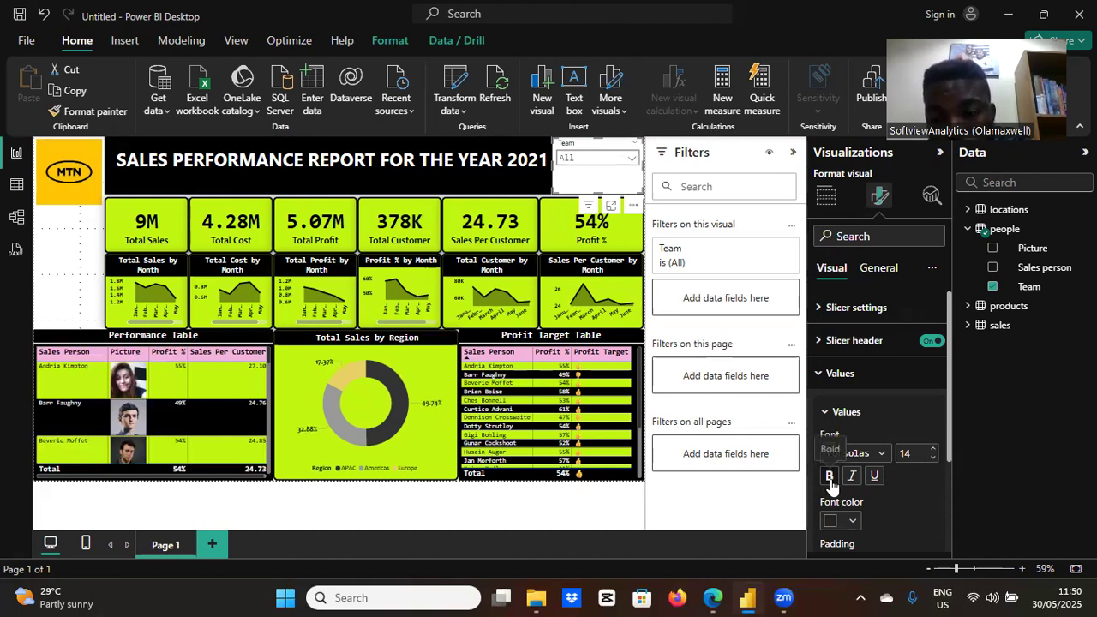
left_click(853, 523)
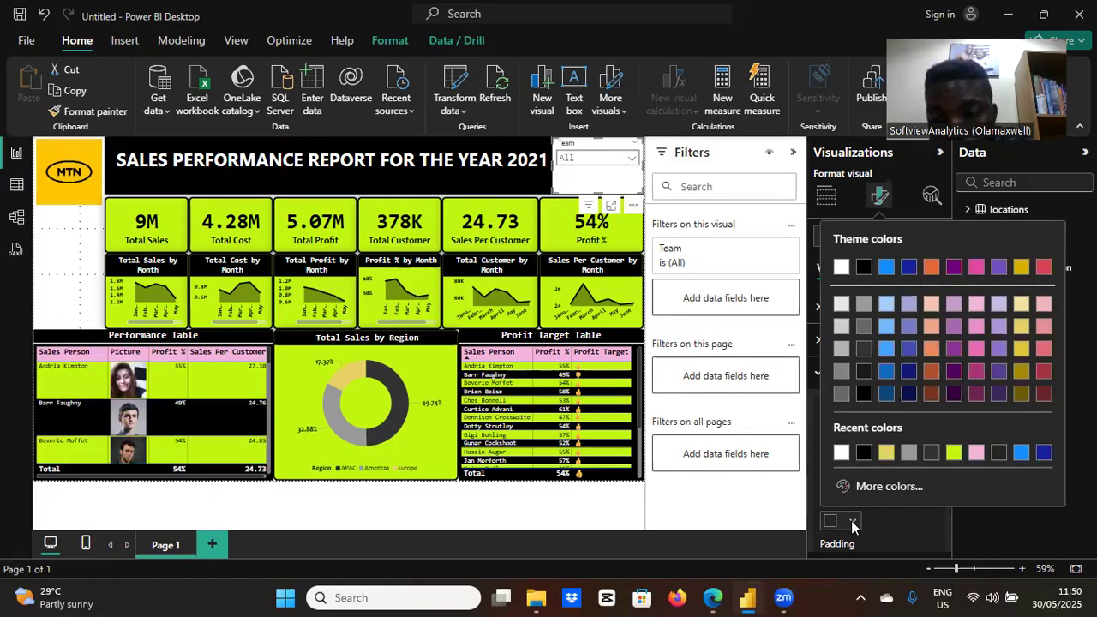
left_click(864, 454)
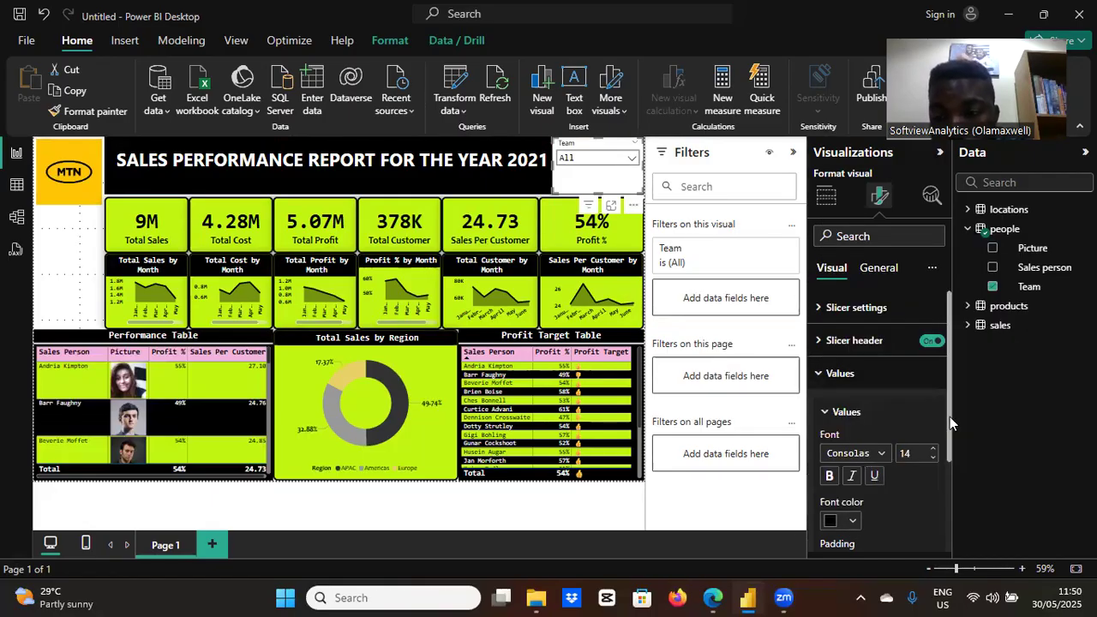
- Set the background color of the Team slicer's values to the report's lime green
left_click_drag(951, 429, 961, 519)
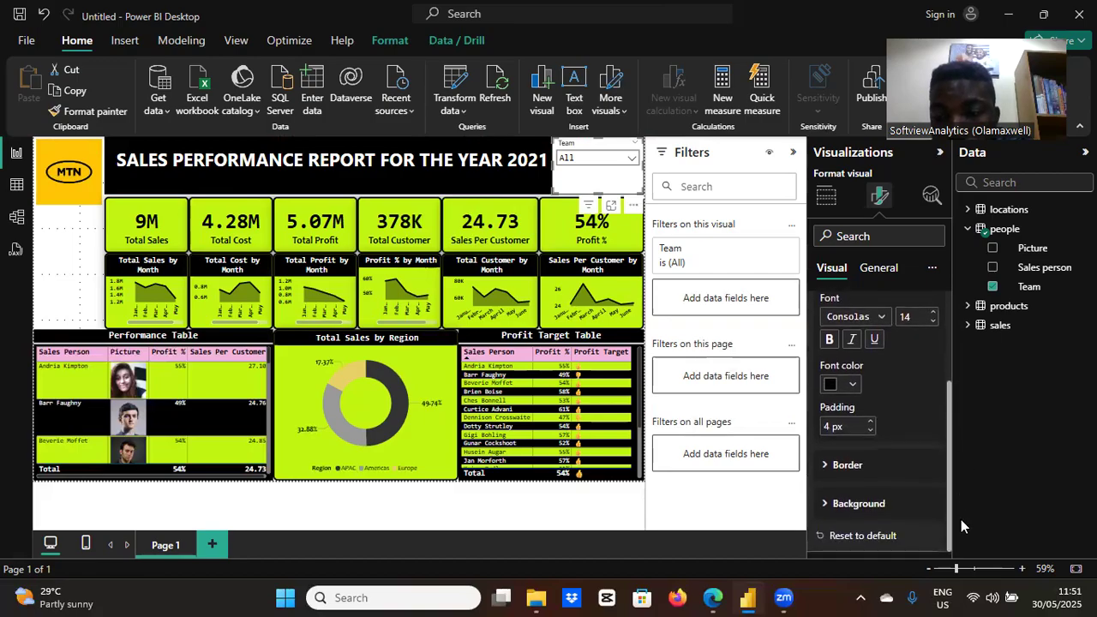
left_click(825, 506)
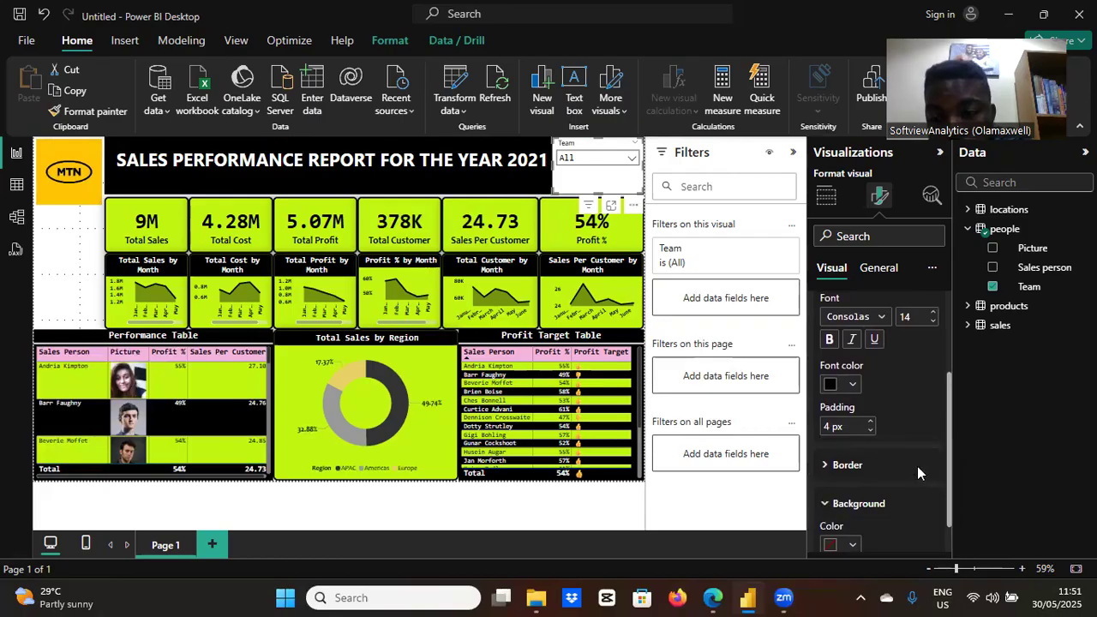
left_click_drag(948, 463, 950, 499)
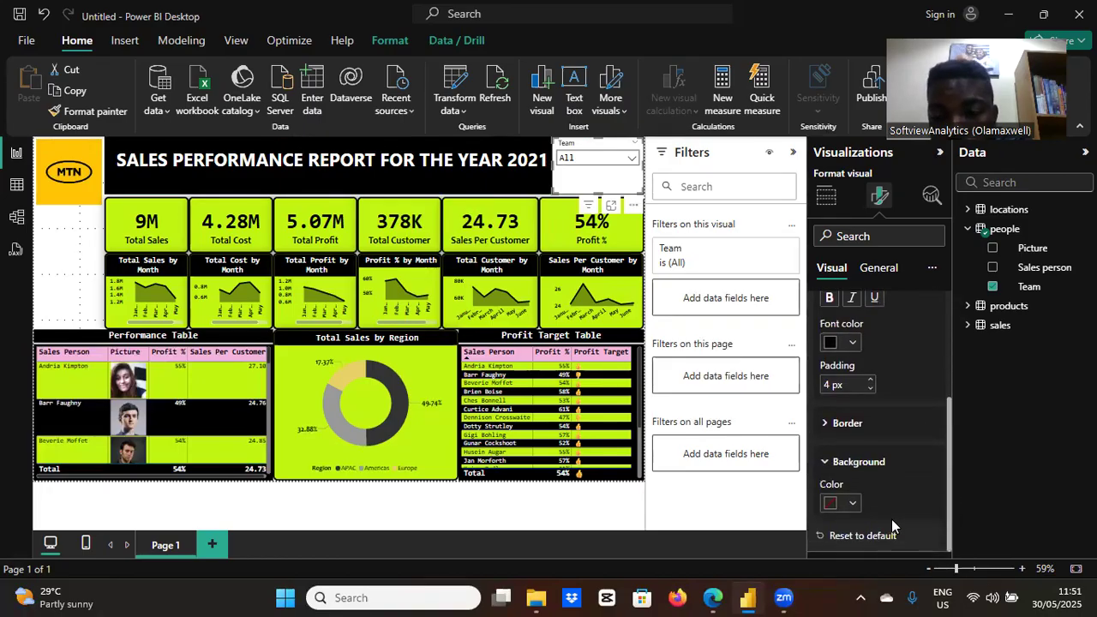
left_click(840, 503)
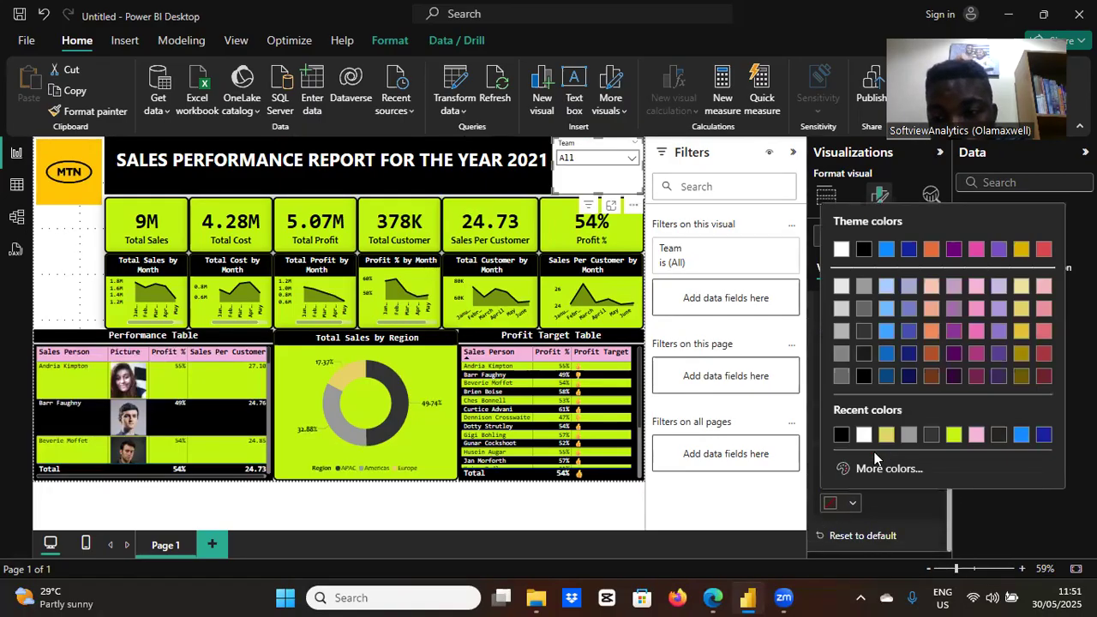
left_click(954, 435)
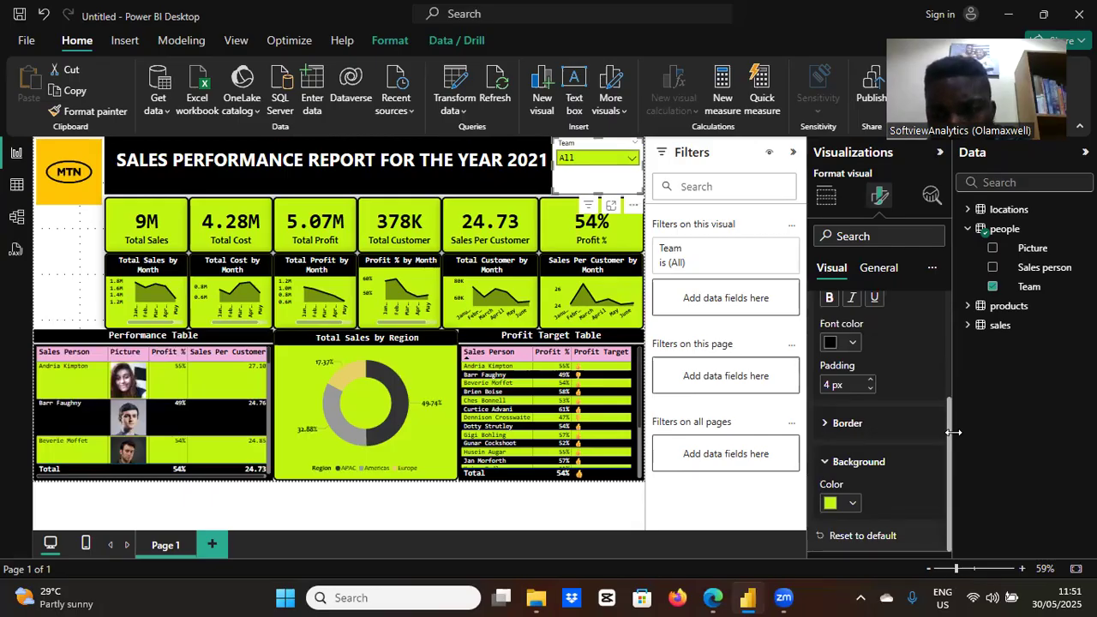
left_click_drag(948, 438, 947, 344)
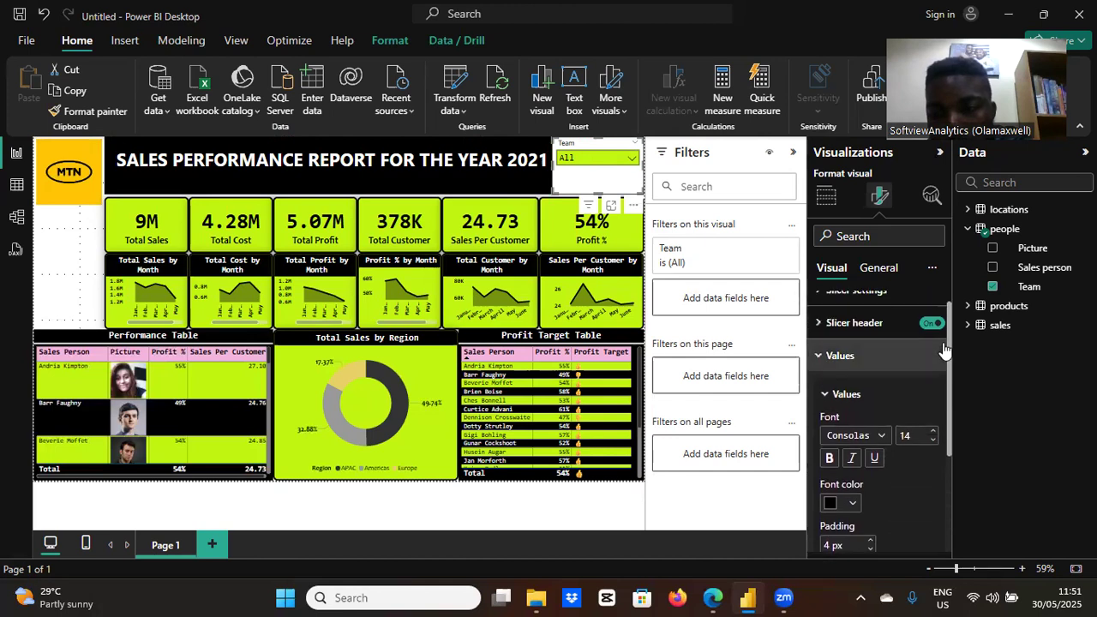
left_click(820, 355)
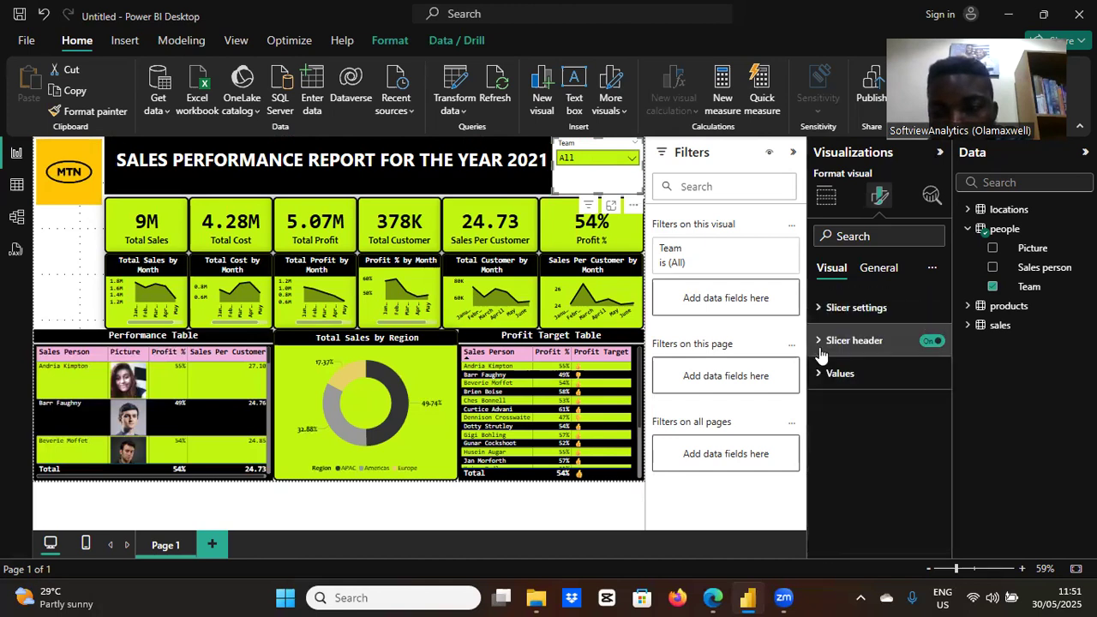
- Fill the Team slicer's overall visual background with the report's lime green instead of black or white
left_click(877, 270)
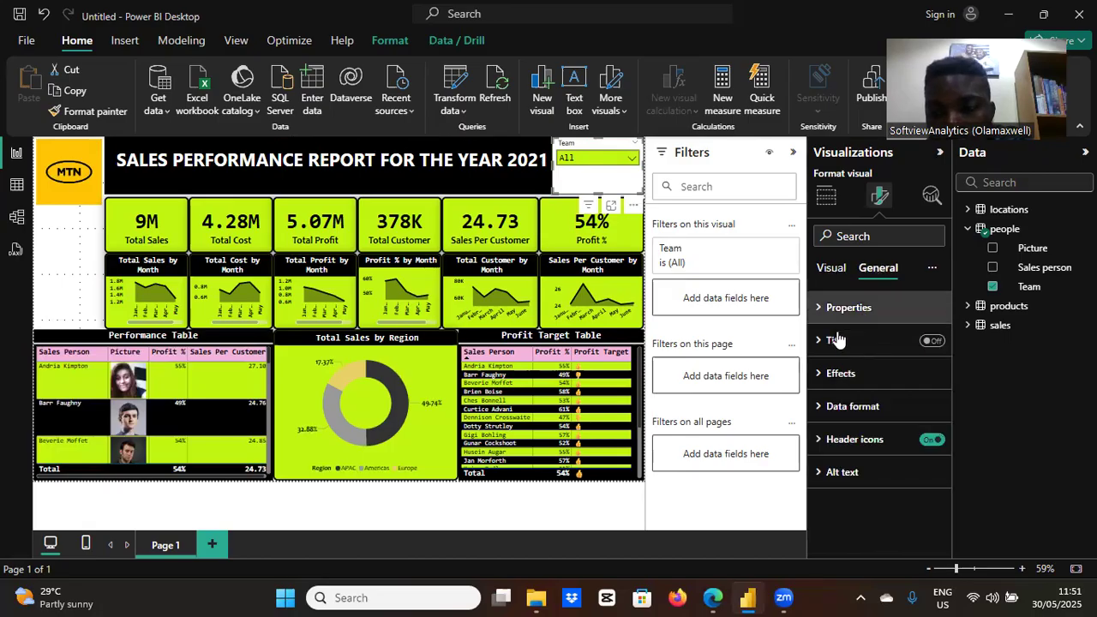
left_click(818, 373)
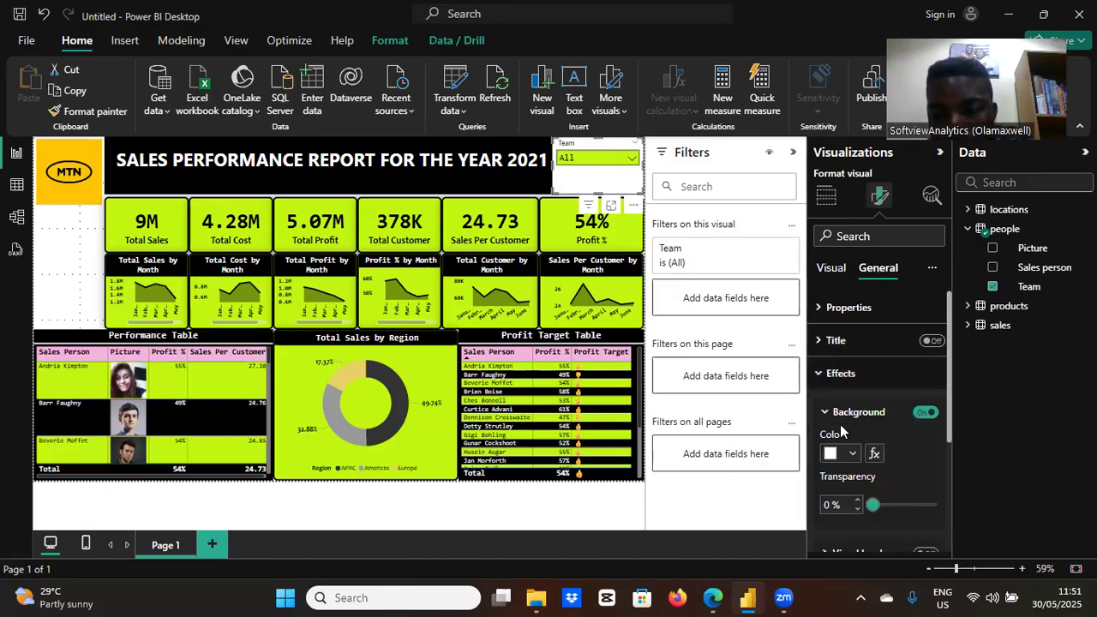
left_click(852, 454)
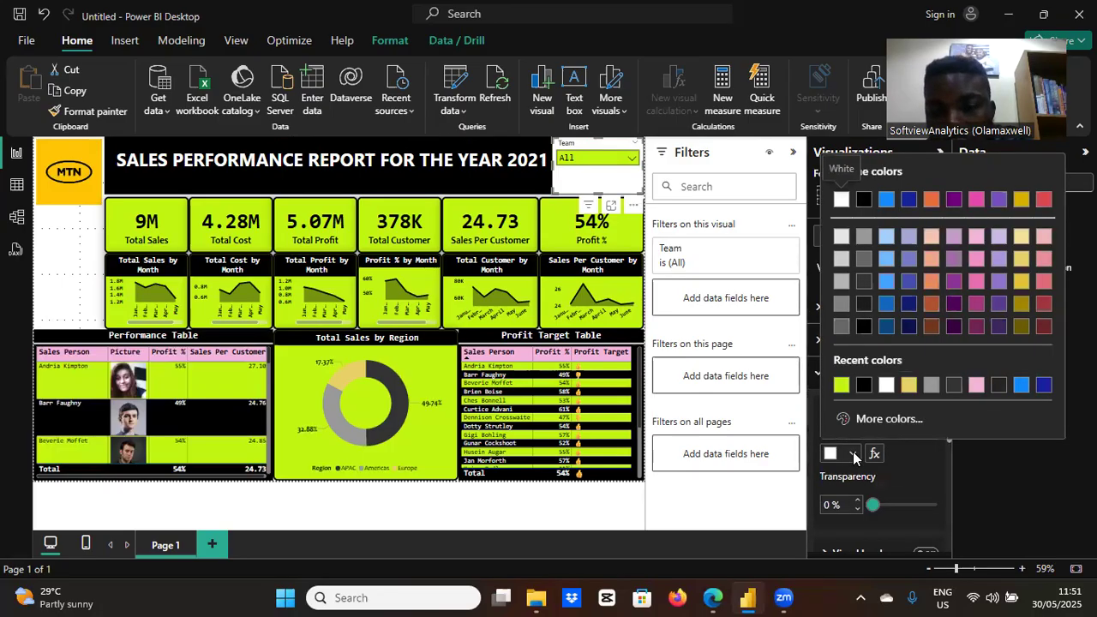
left_click(864, 387)
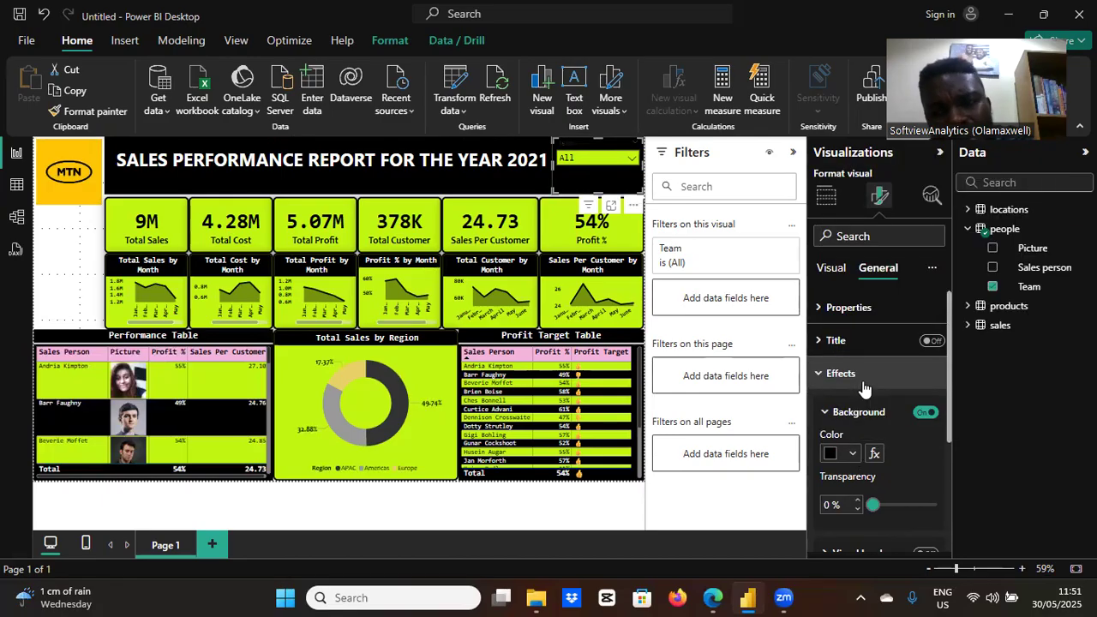
left_click(853, 453)
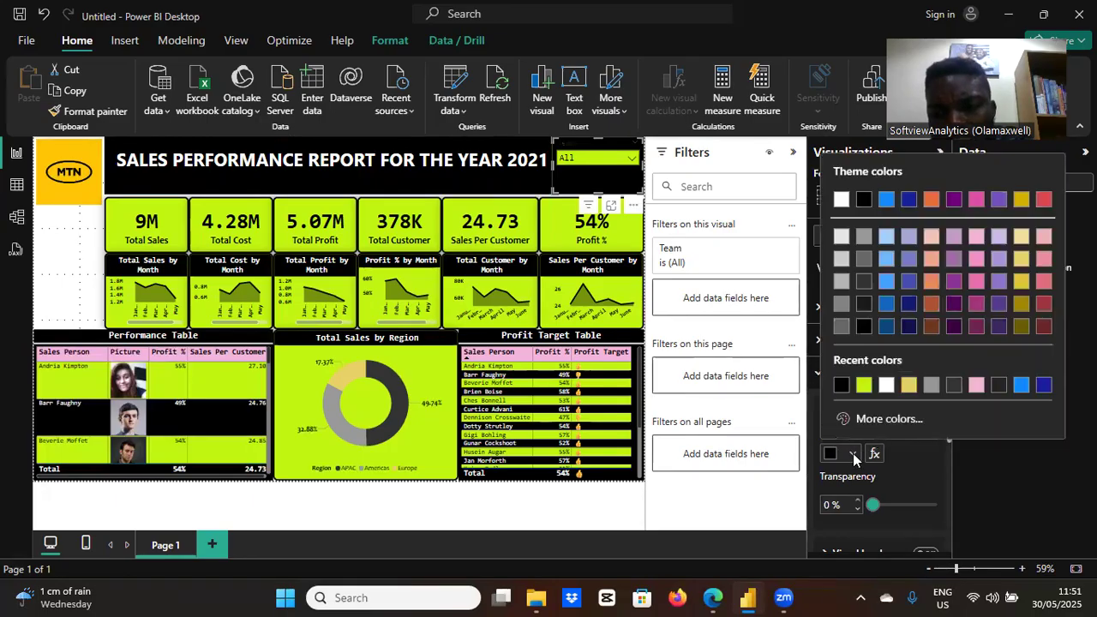
left_click(864, 385)
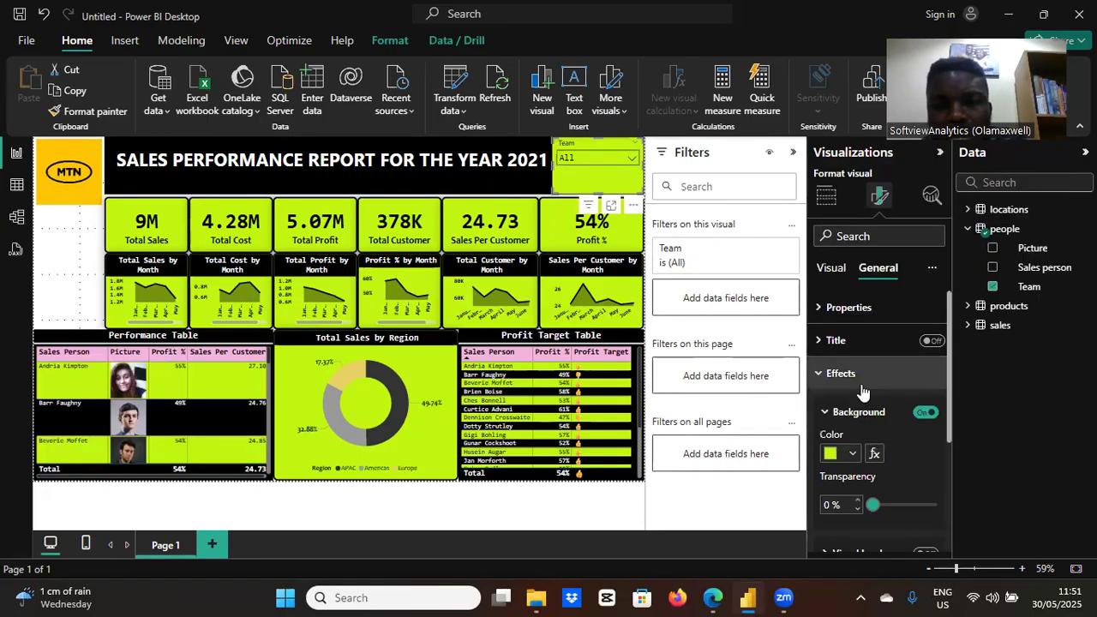
left_click(930, 341)
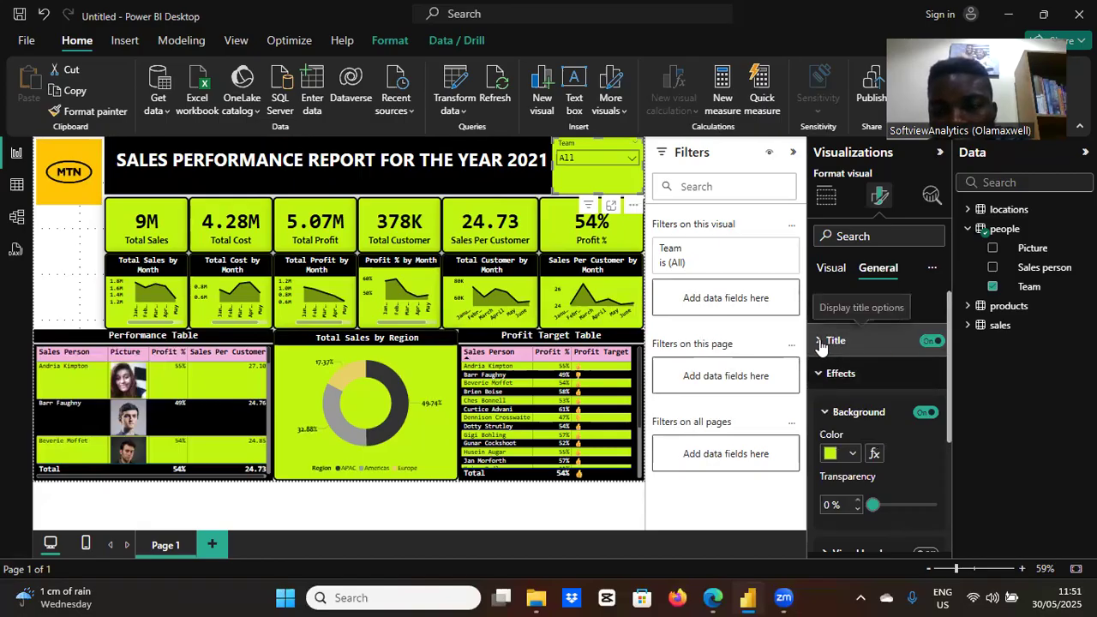
left_click(819, 341)
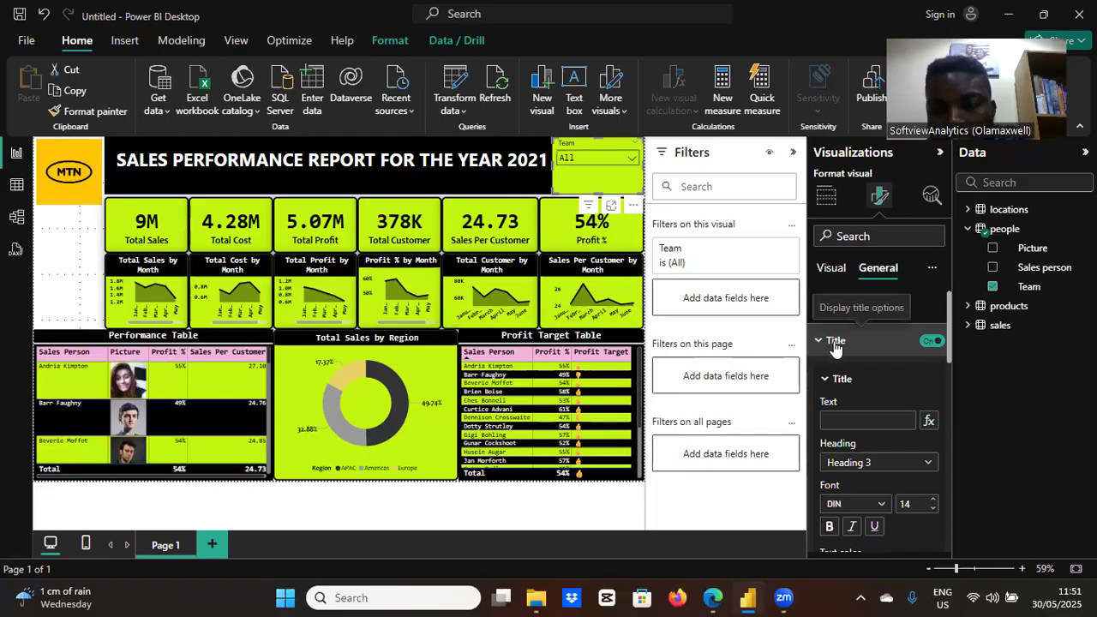
left_click(820, 341)
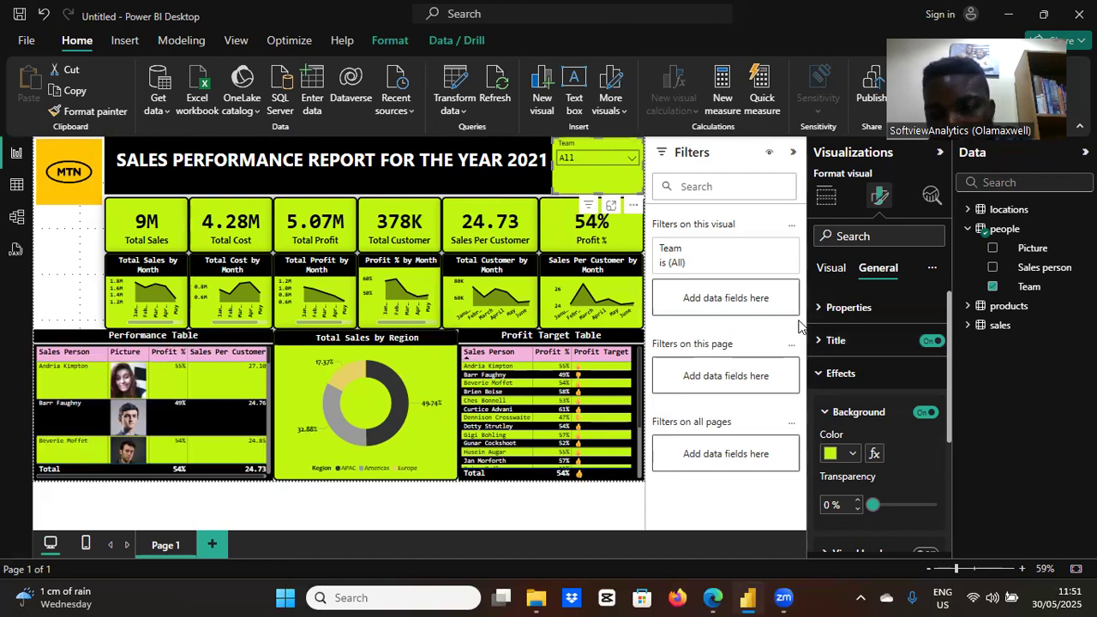
left_click(934, 342)
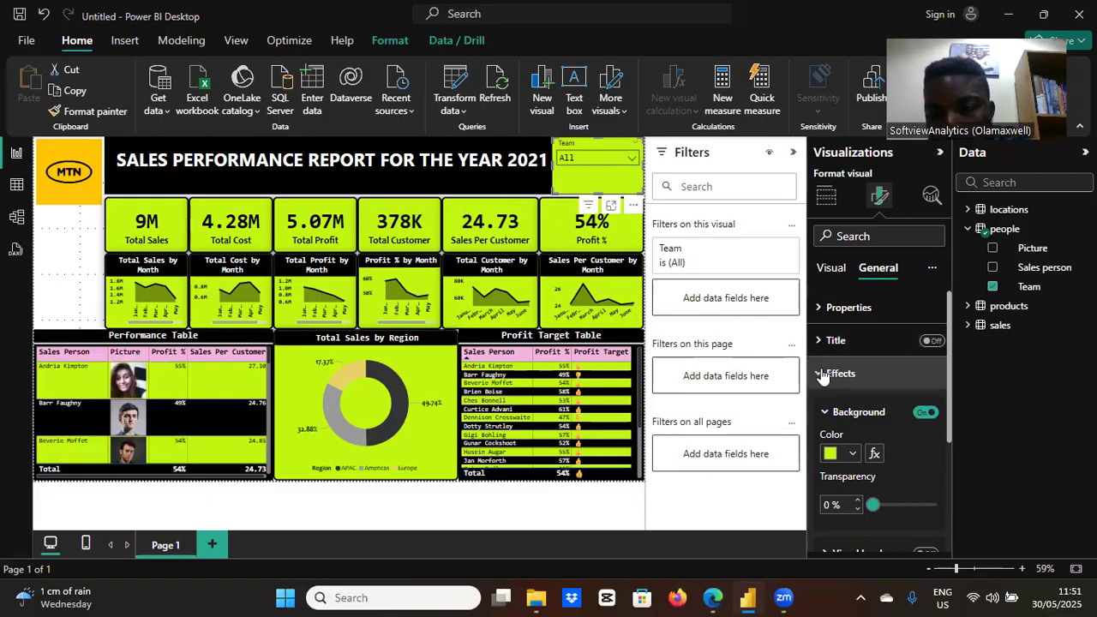
- Add a black visual border to the Team slicer with 9 px rounded corners and a 3 px width
left_click_drag(949, 372, 953, 442)
left_click(925, 437)
left_click(825, 439)
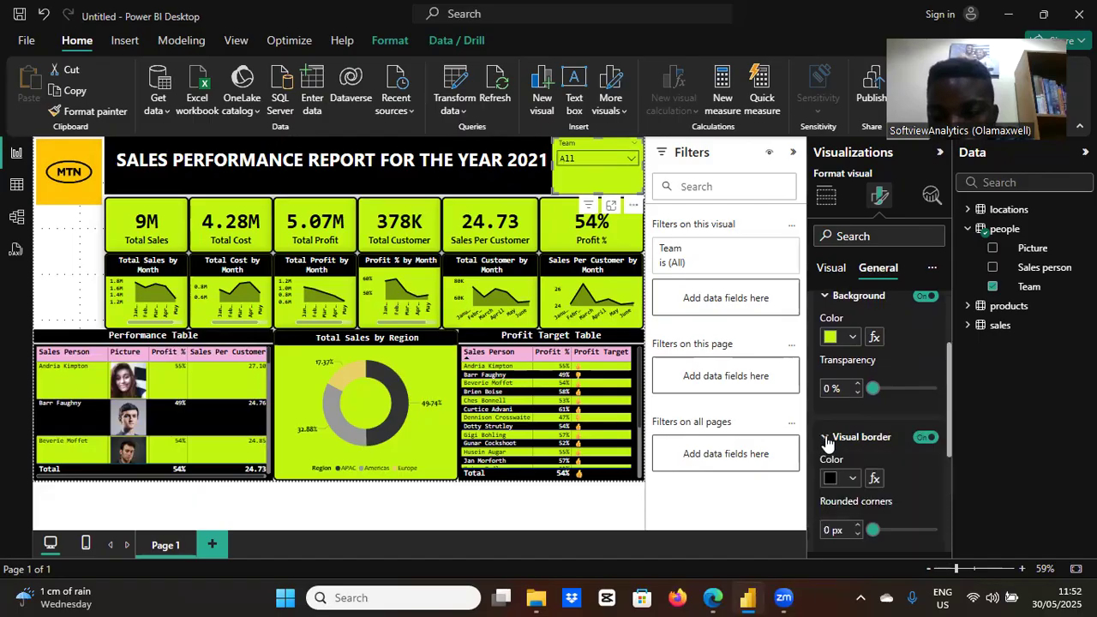
left_click_drag(872, 529, 891, 529)
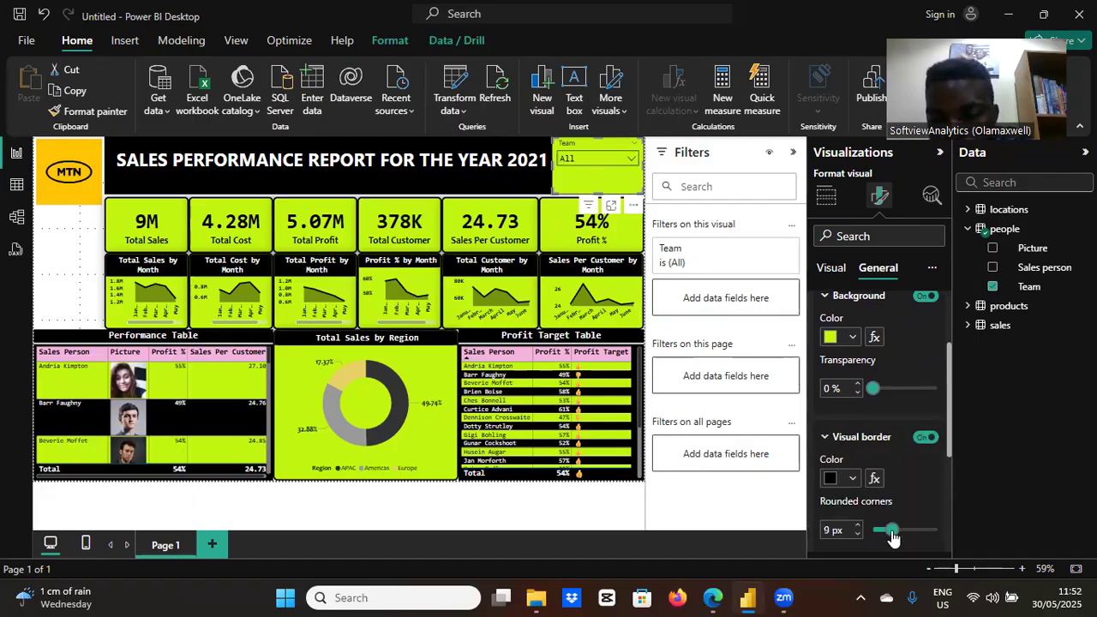
left_click_drag(946, 445, 941, 507)
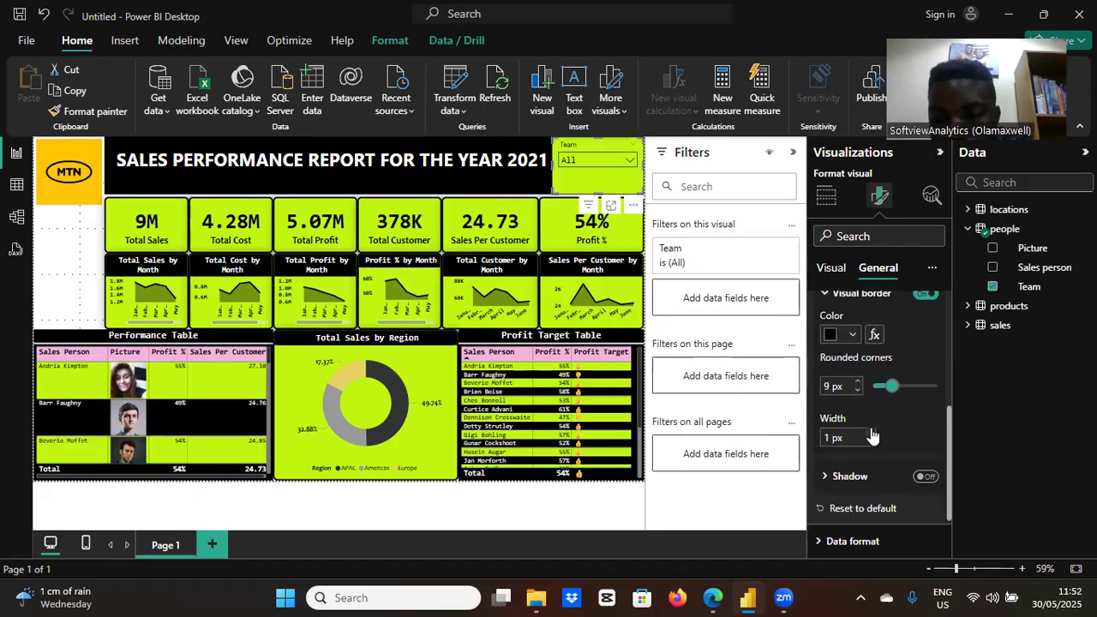
- Turn on the Team slicer's shadow and set its position to Center
left_click(924, 476)
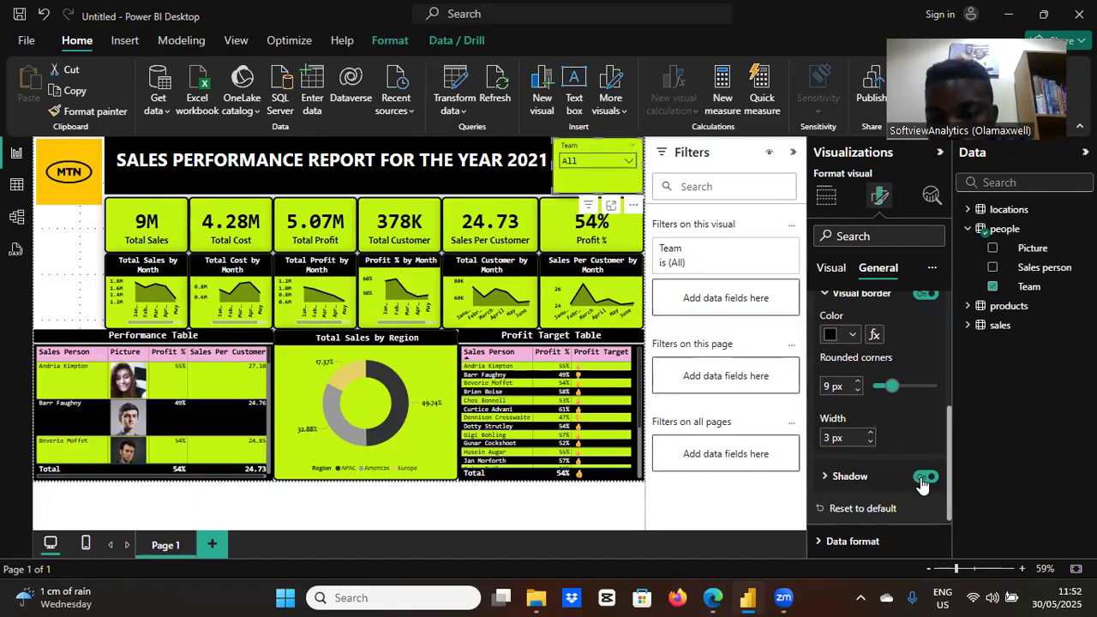
left_click(823, 483)
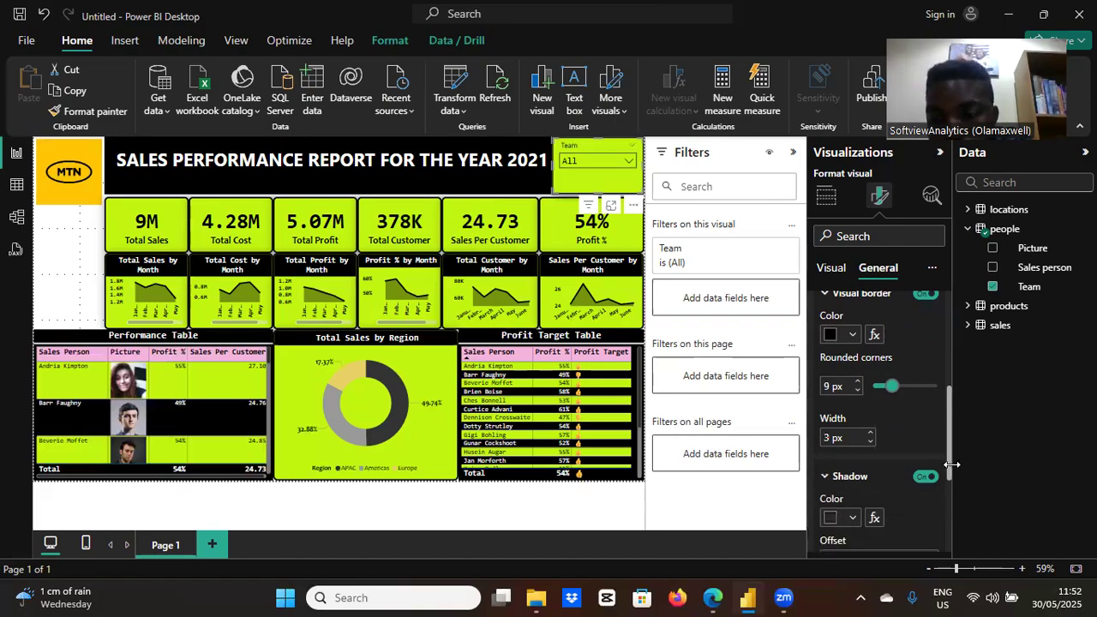
left_click_drag(948, 461, 948, 512)
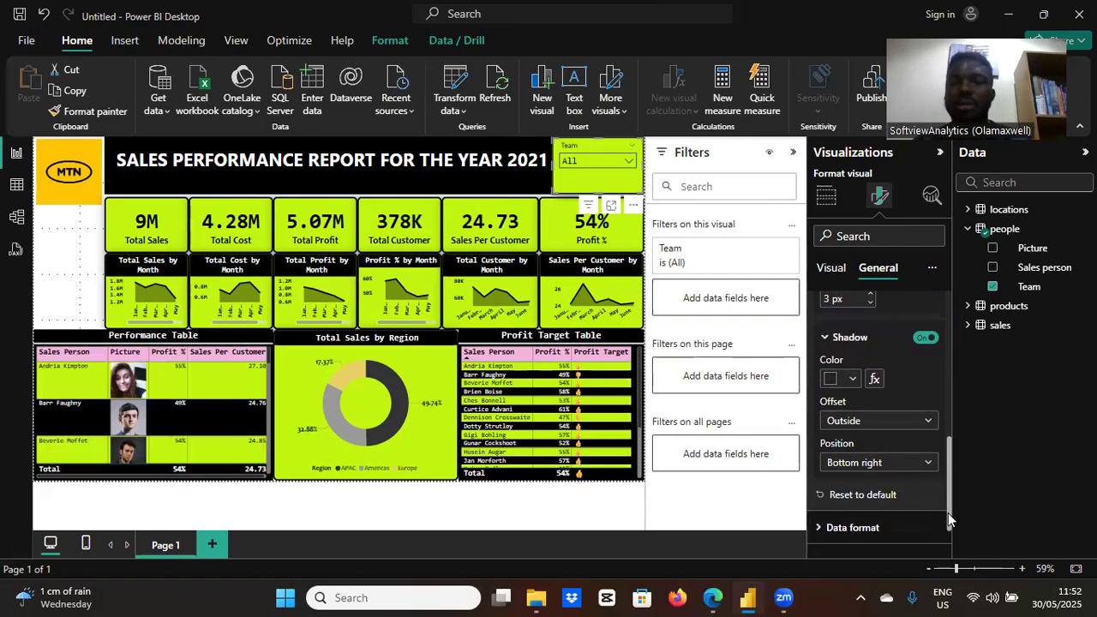
left_click(885, 463)
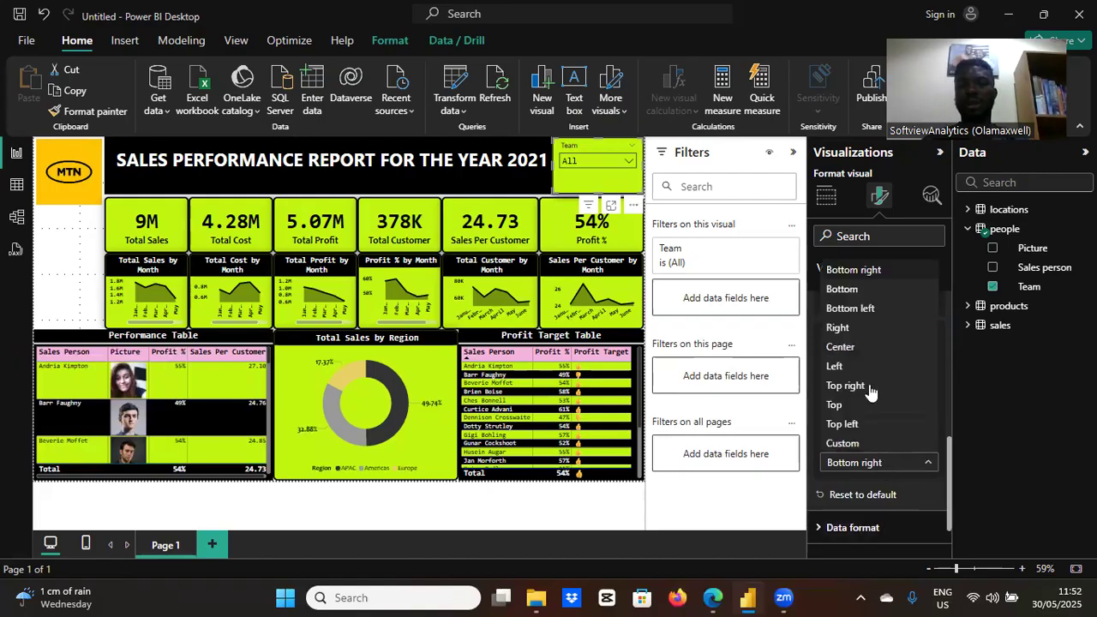
left_click(841, 346)
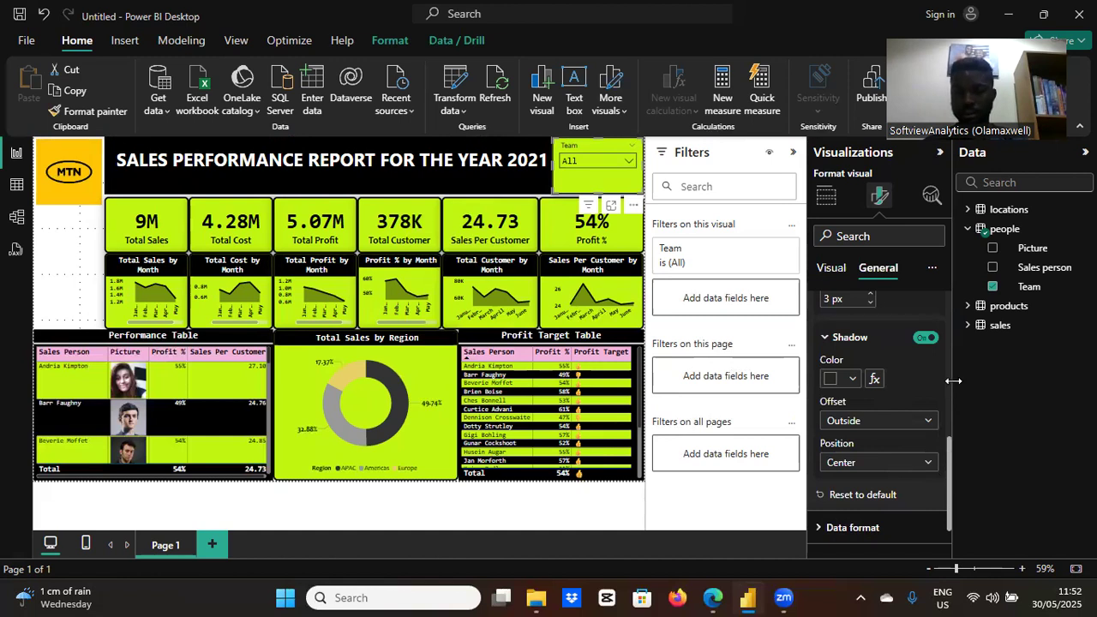
left_click_drag(948, 463, 919, 329)
scroll(917, 324, "up", 2)
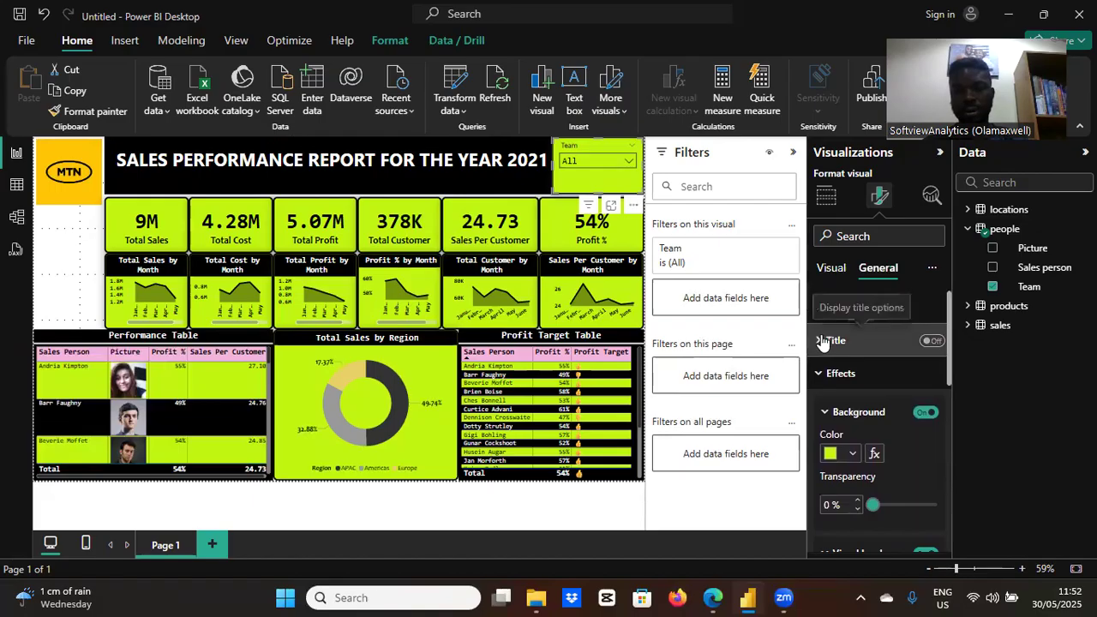
left_click(816, 377)
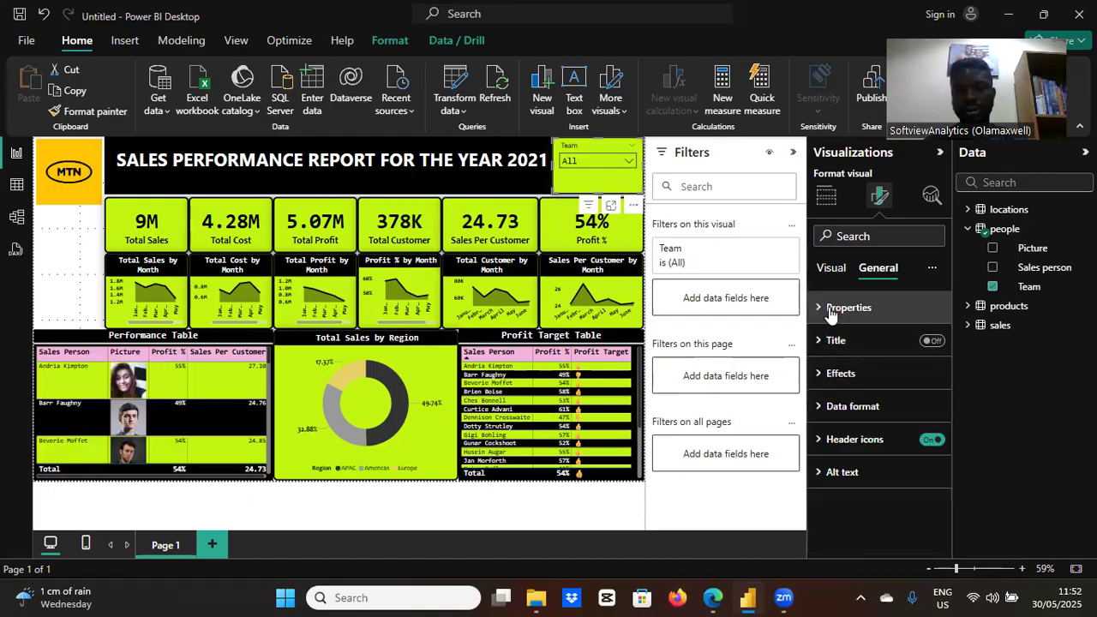
- Format the Team slicer's header text with the Consolas font at size 15 in white
left_click(828, 269)
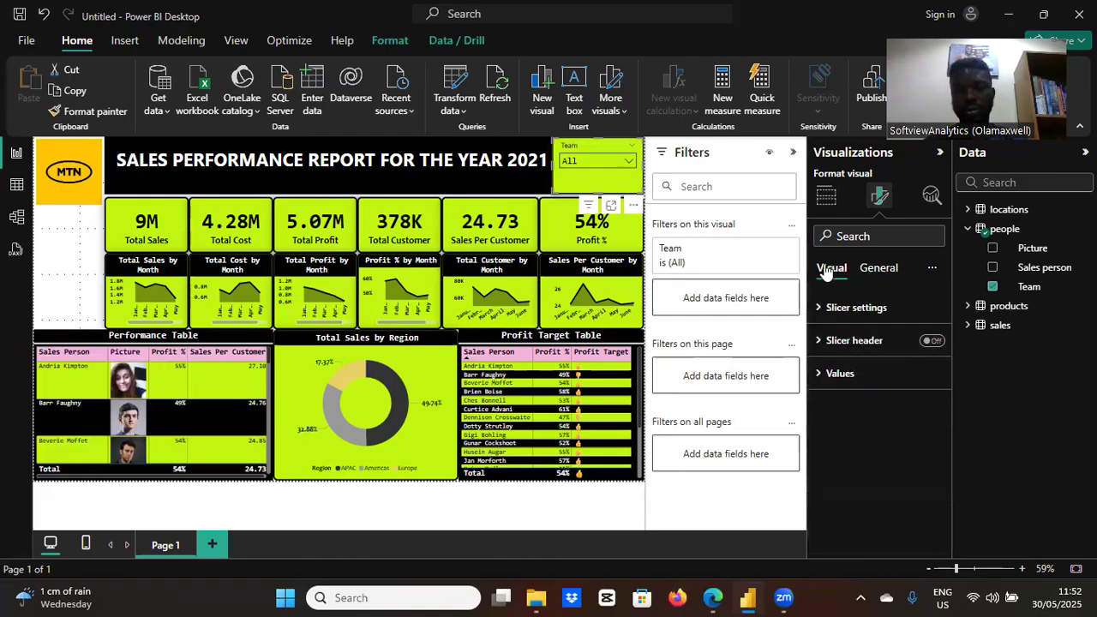
left_click(820, 341)
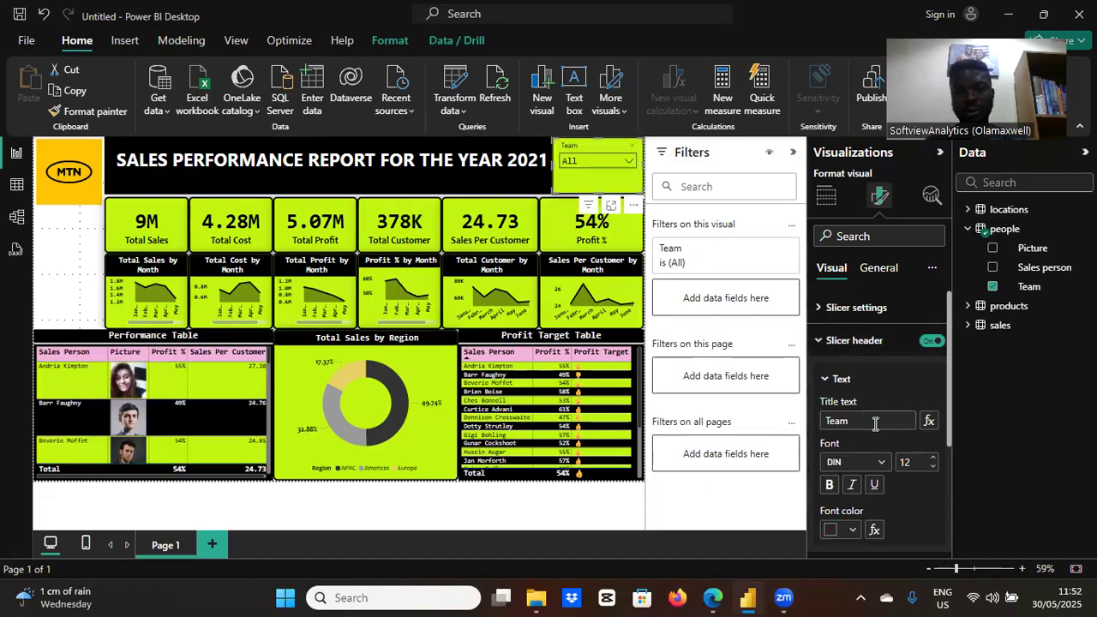
left_click(883, 467)
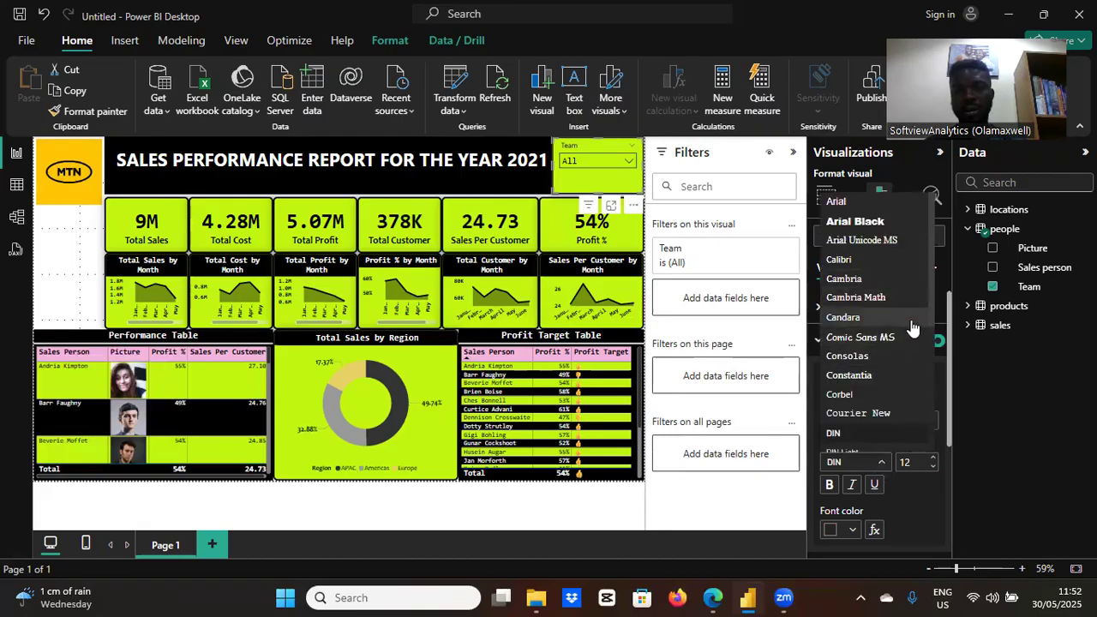
left_click(867, 356)
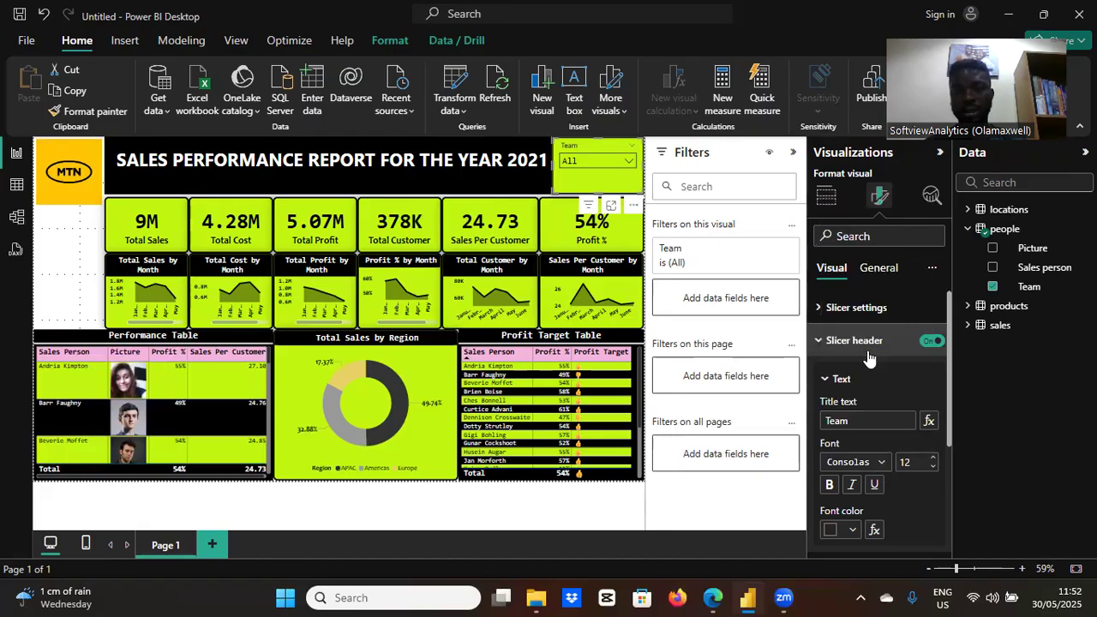
left_click(933, 459)
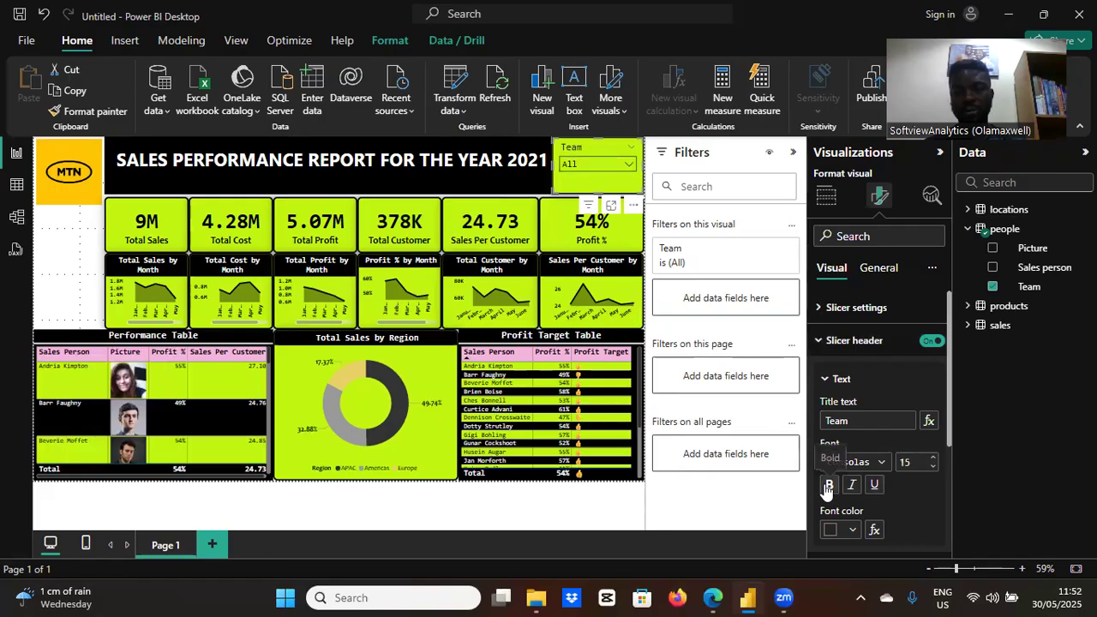
left_click(852, 529)
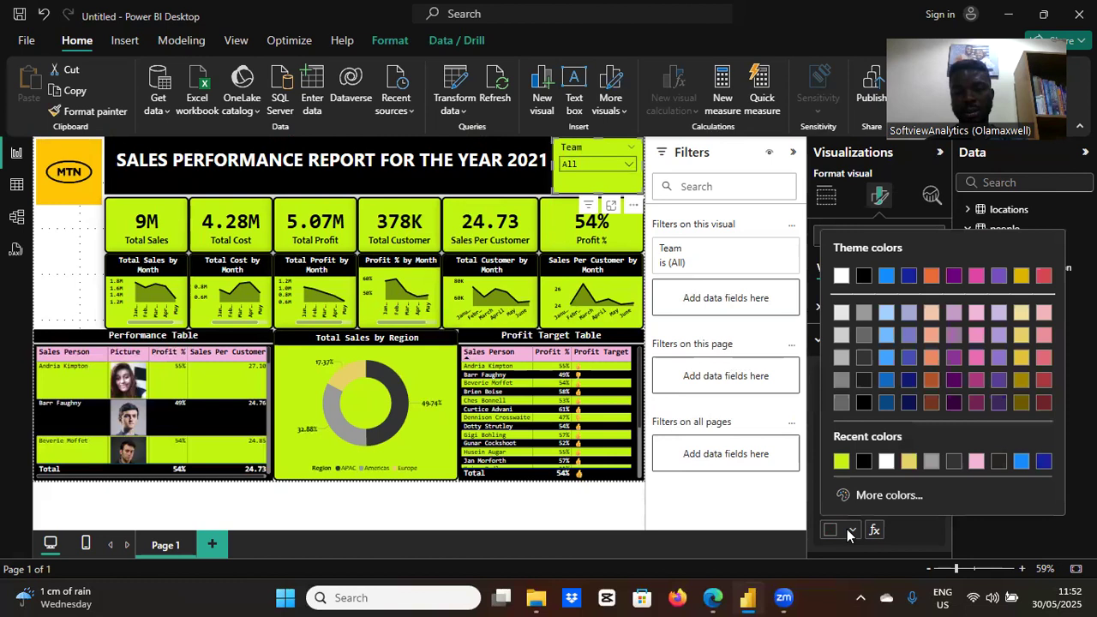
left_click(888, 465)
left_click(883, 463)
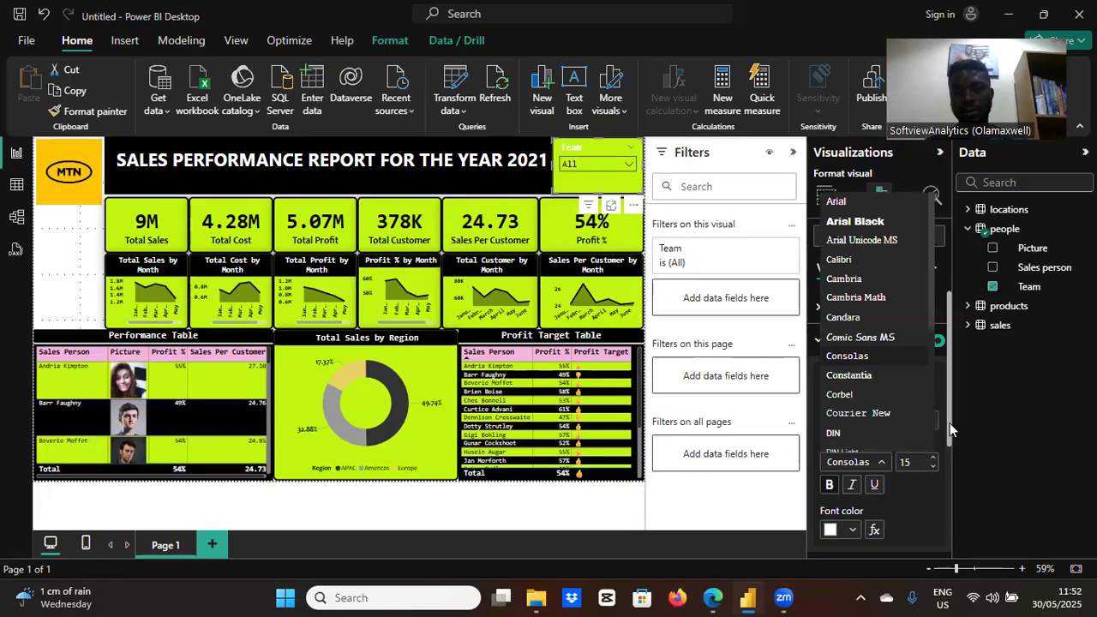
scroll(948, 473, "down", 3)
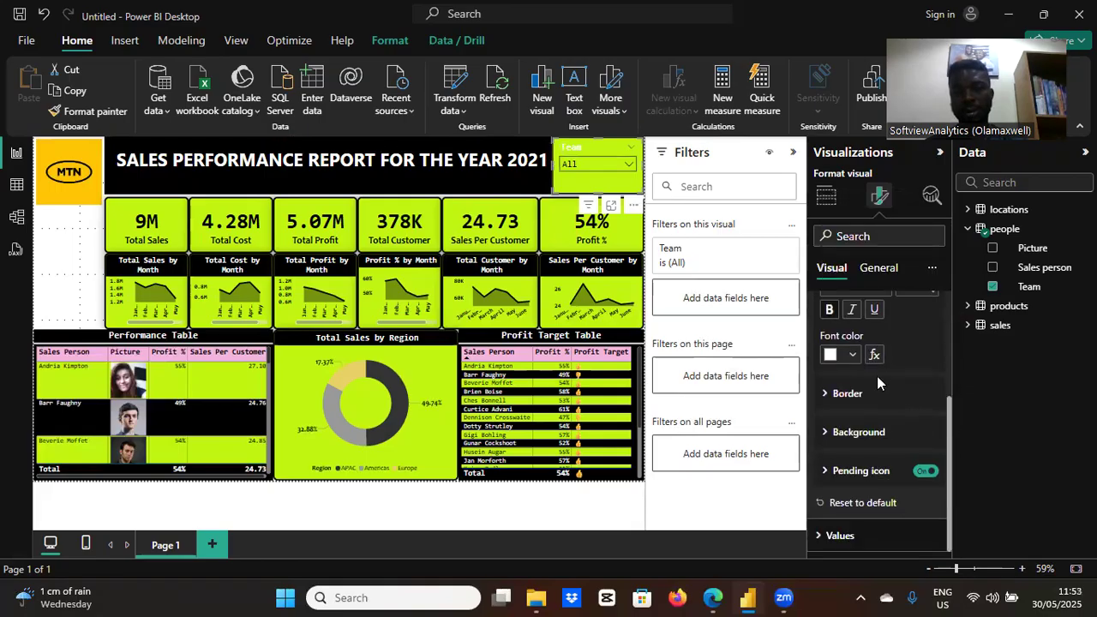
- Fill the Team slicer's header background with black (#000000)
left_click(827, 433)
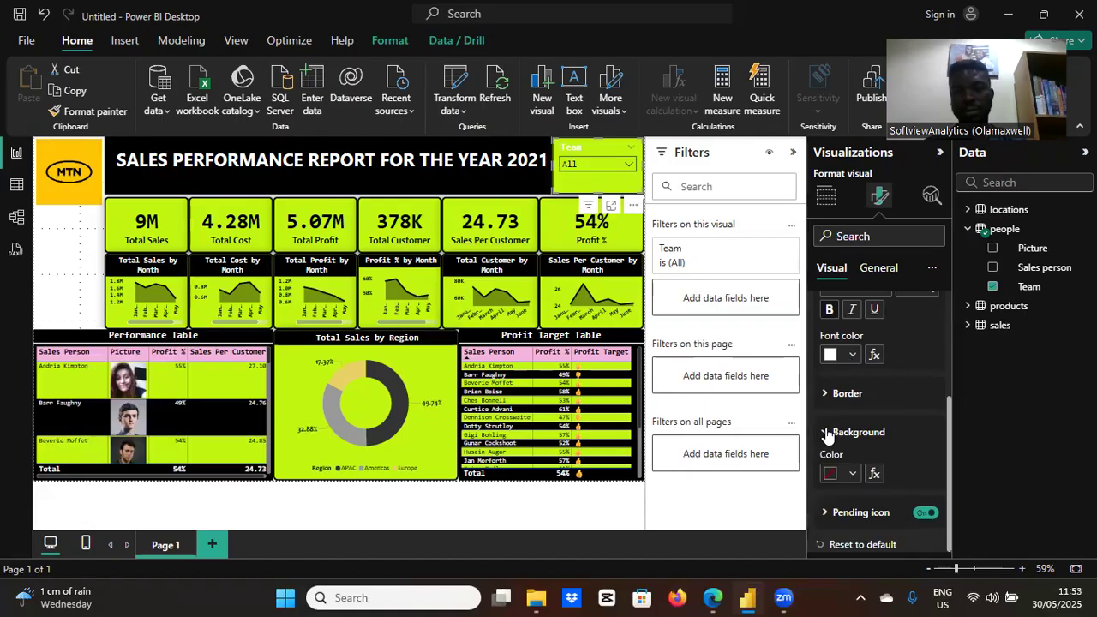
left_click(851, 476)
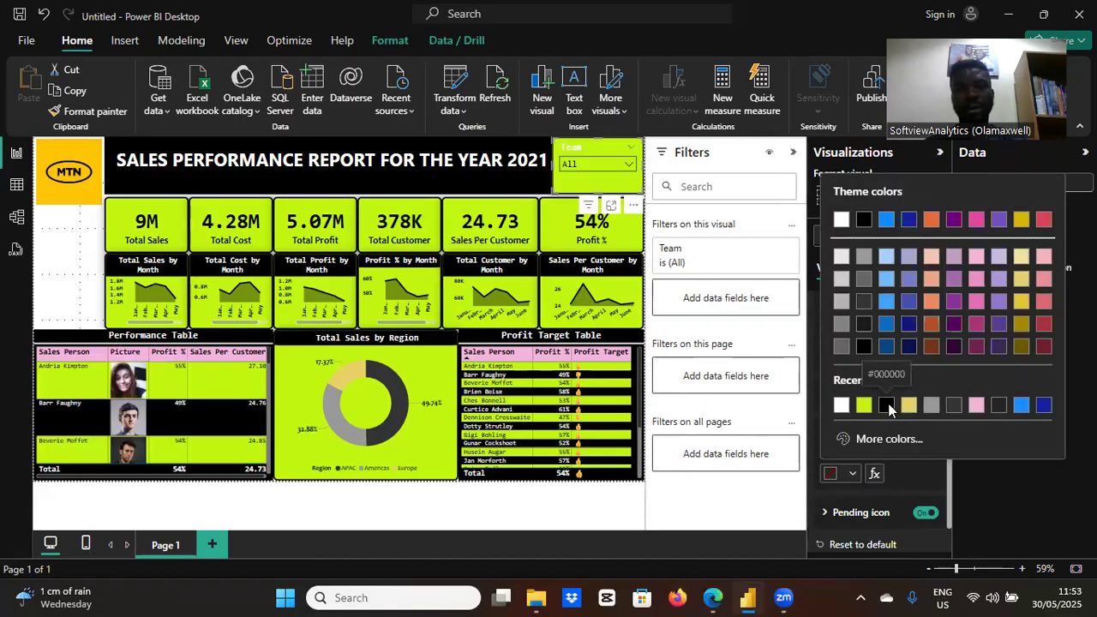
left_click(887, 405)
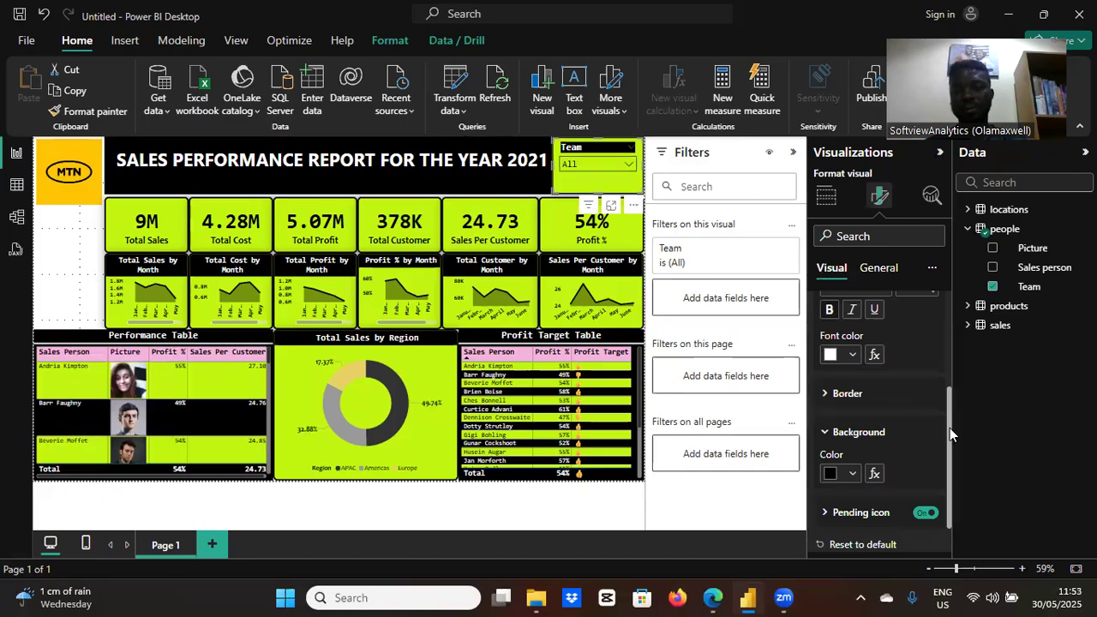
left_click_drag(950, 424, 946, 277)
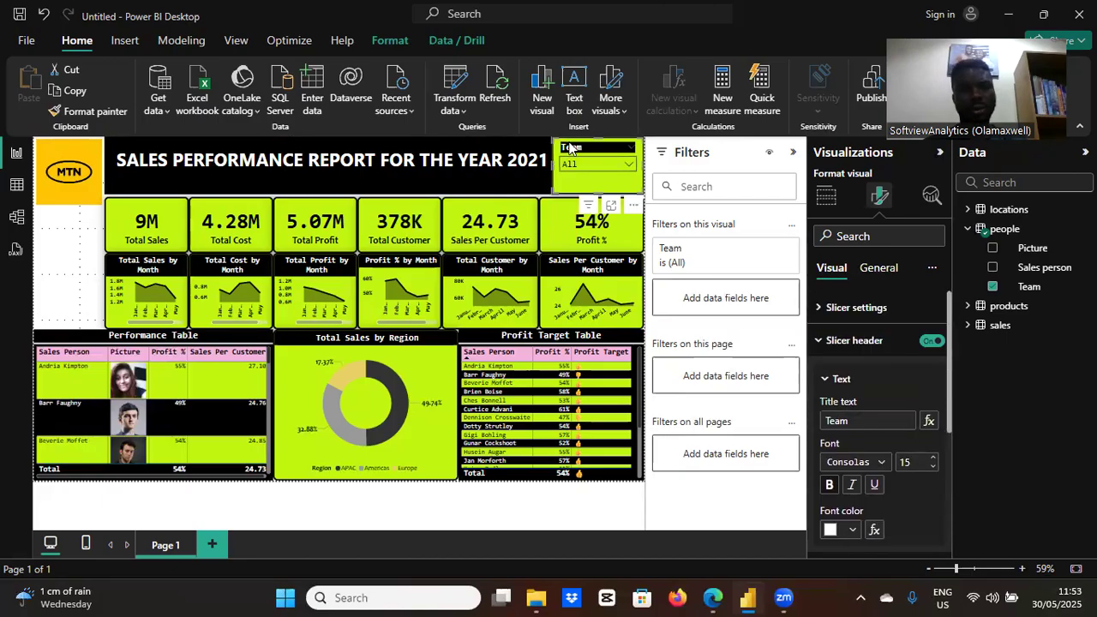
left_click(71, 257)
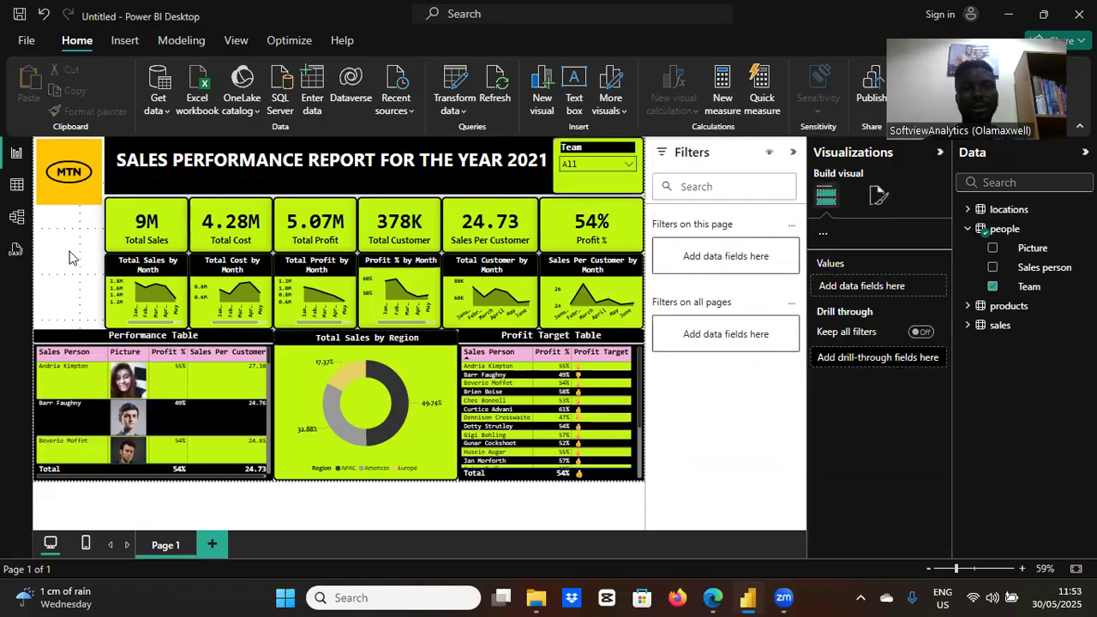
- Filter the report to the Delish team with the Team slicer
left_click(627, 167)
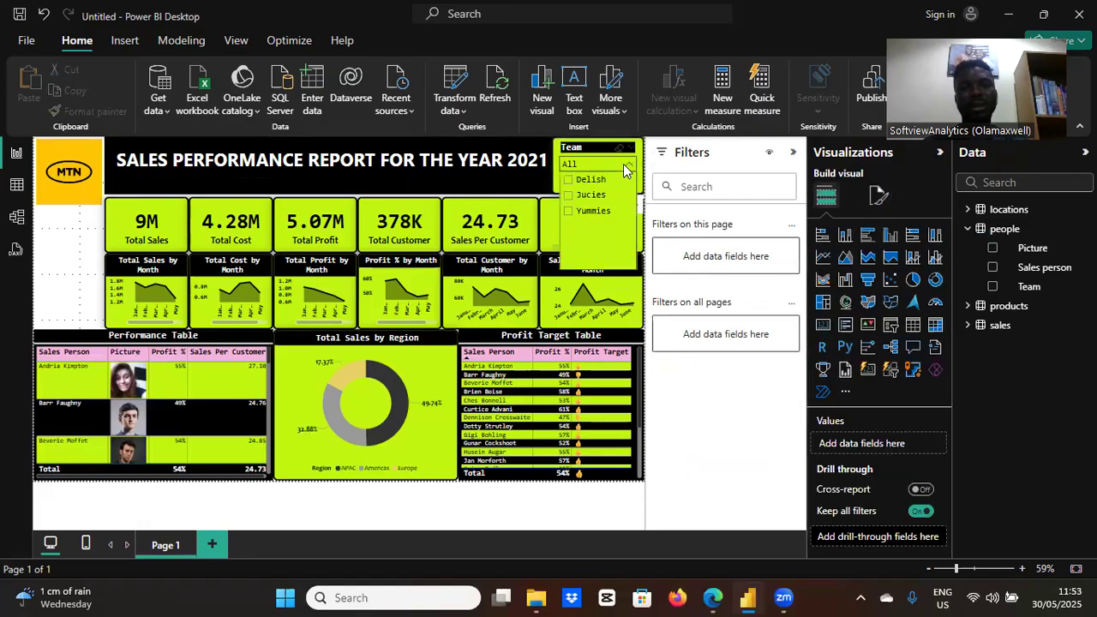
left_click(569, 181)
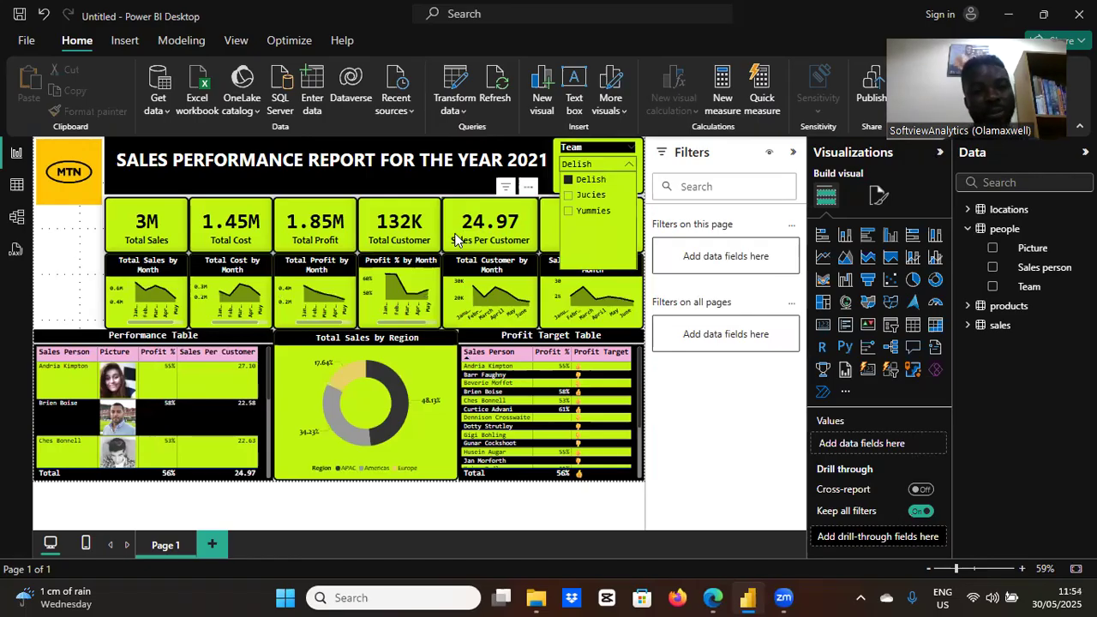
left_click(57, 248)
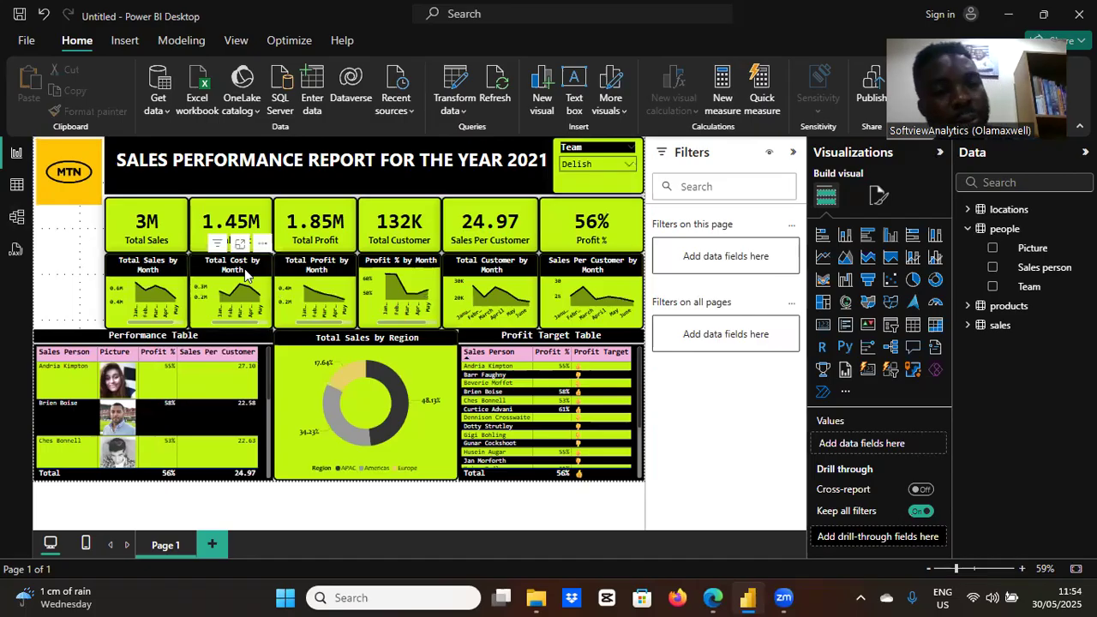
- Examine the people and locations tables' columns and records in the data view, and return to the report page
left_click(967, 229)
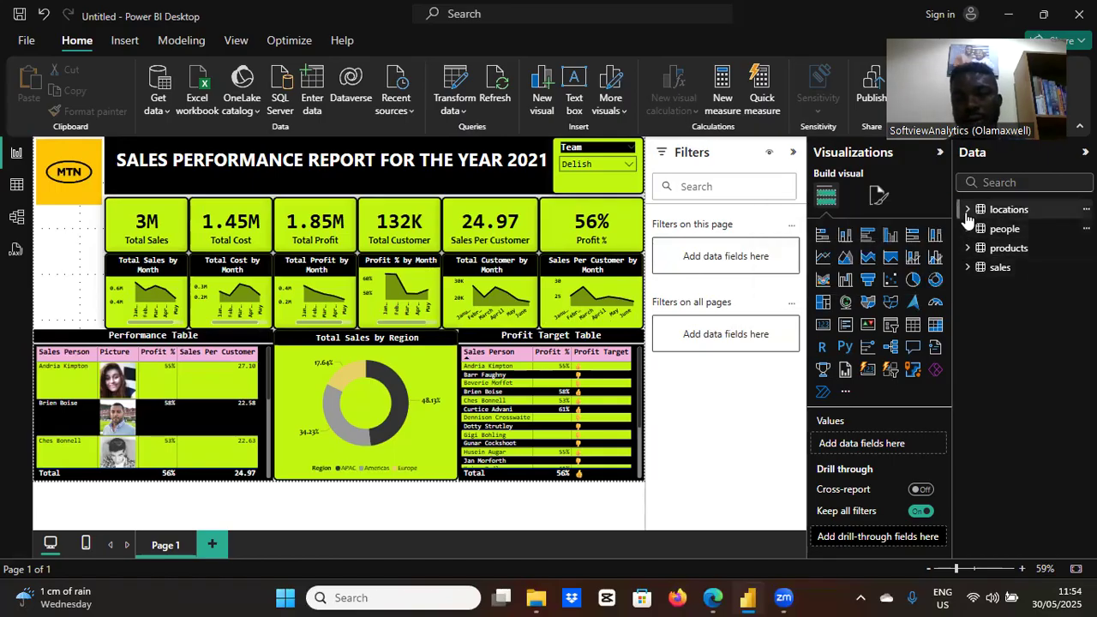
left_click(14, 188)
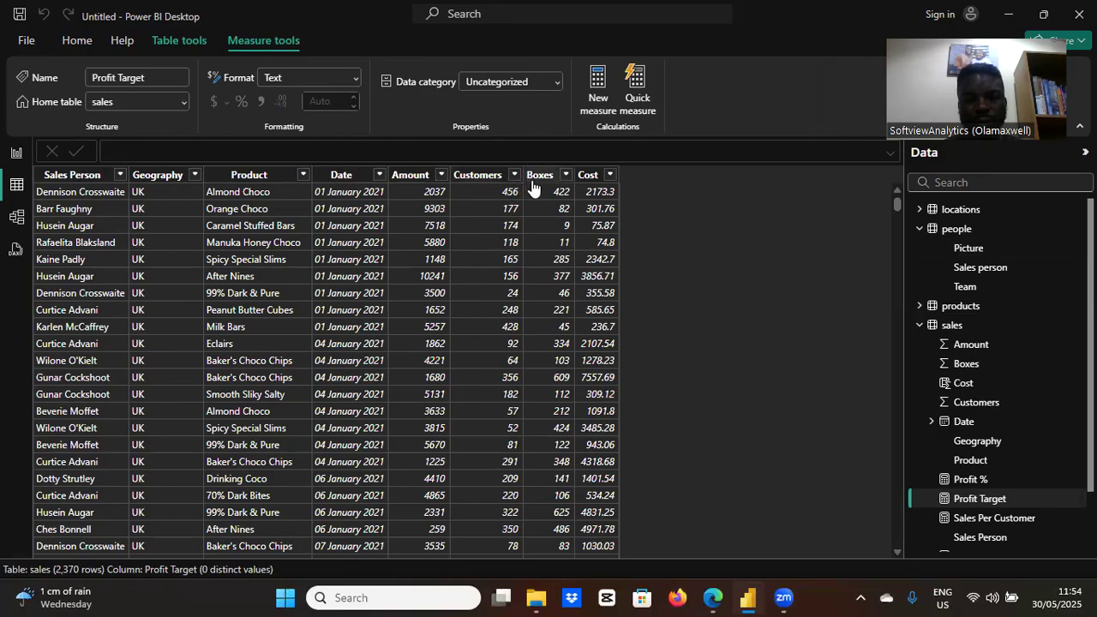
left_click(920, 230)
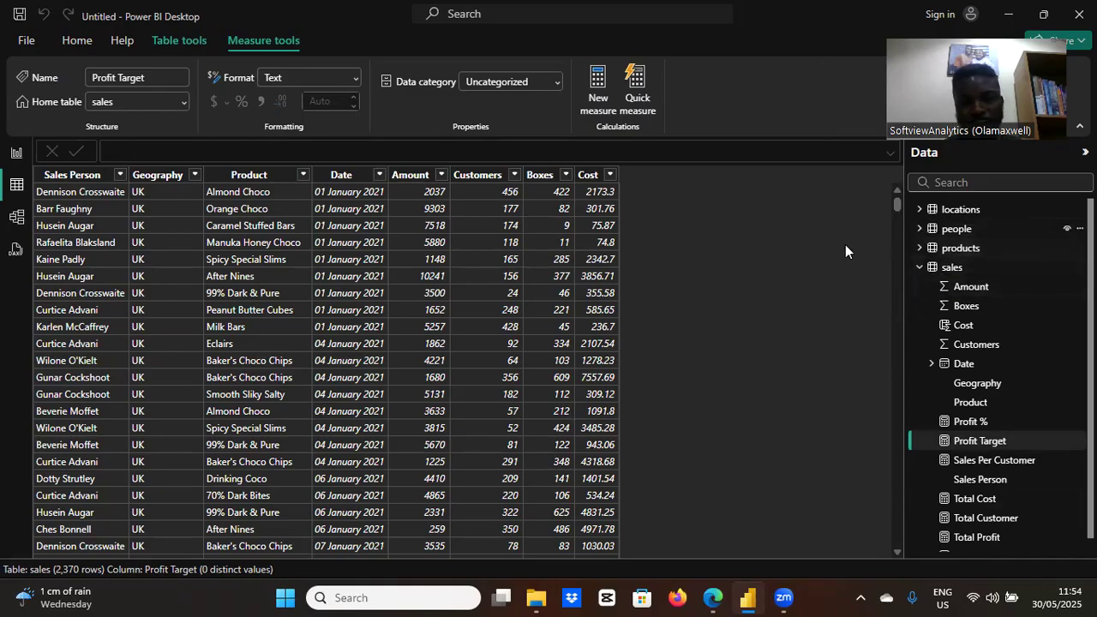
left_click(919, 267)
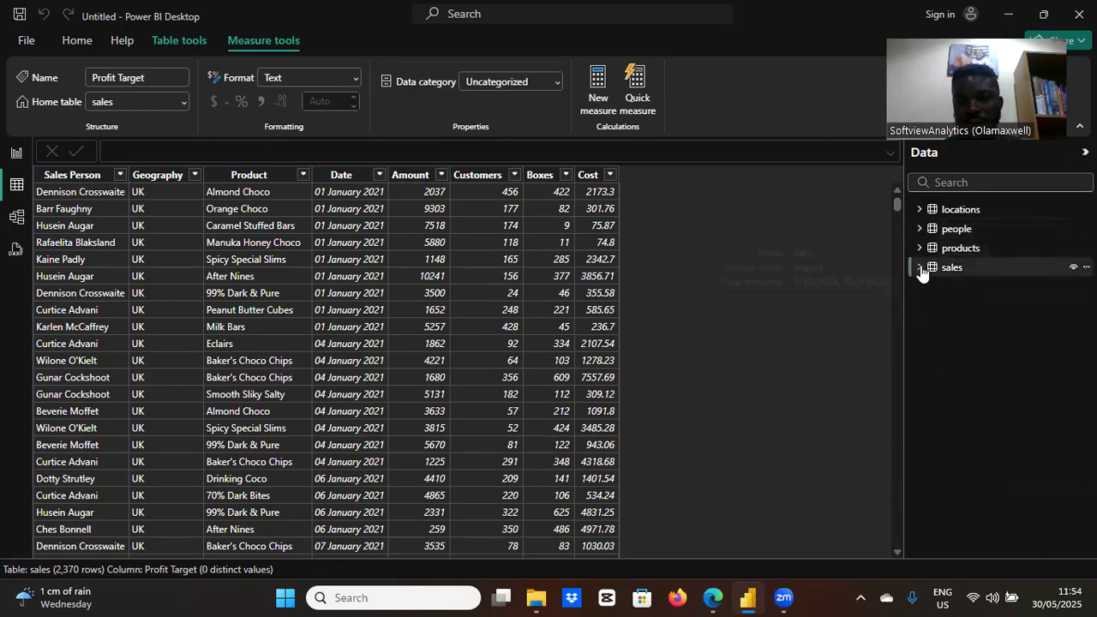
left_click(968, 233)
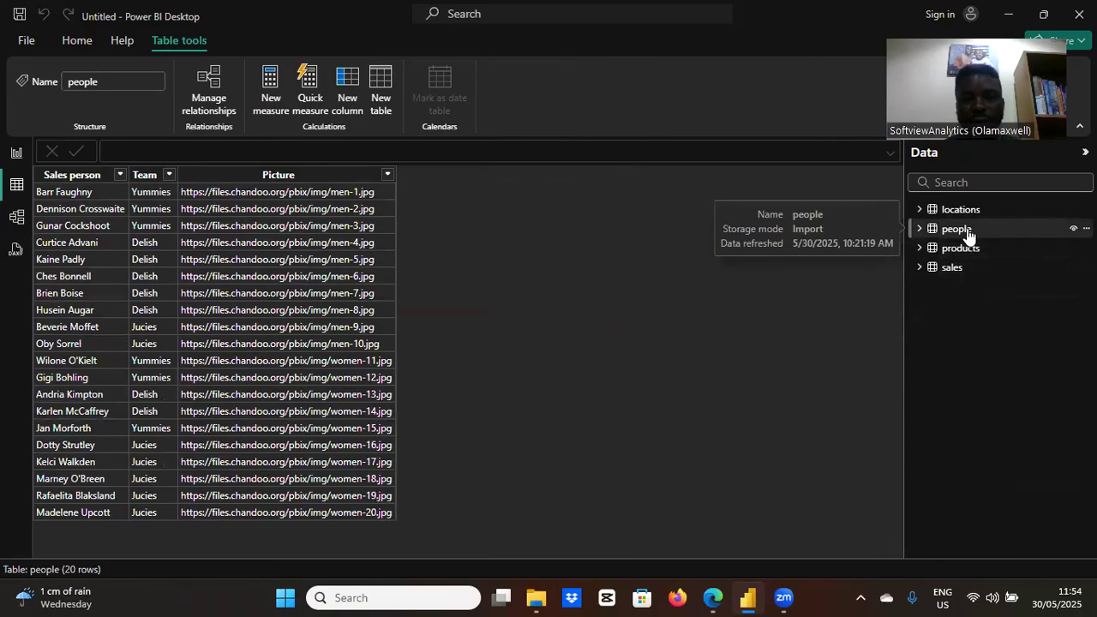
left_click(966, 218)
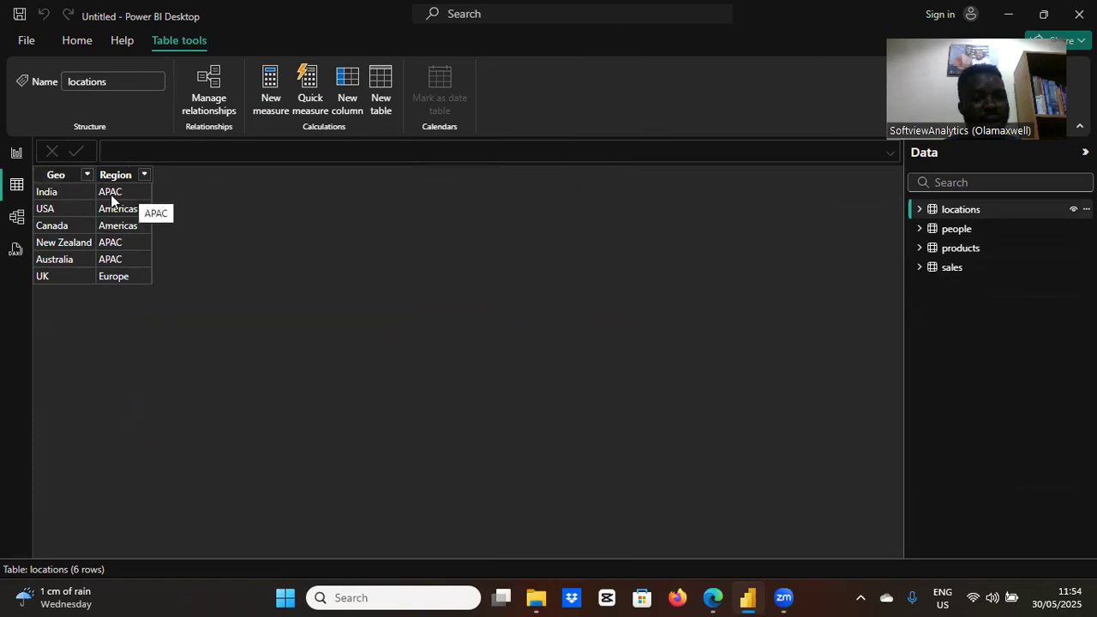
left_click(15, 158)
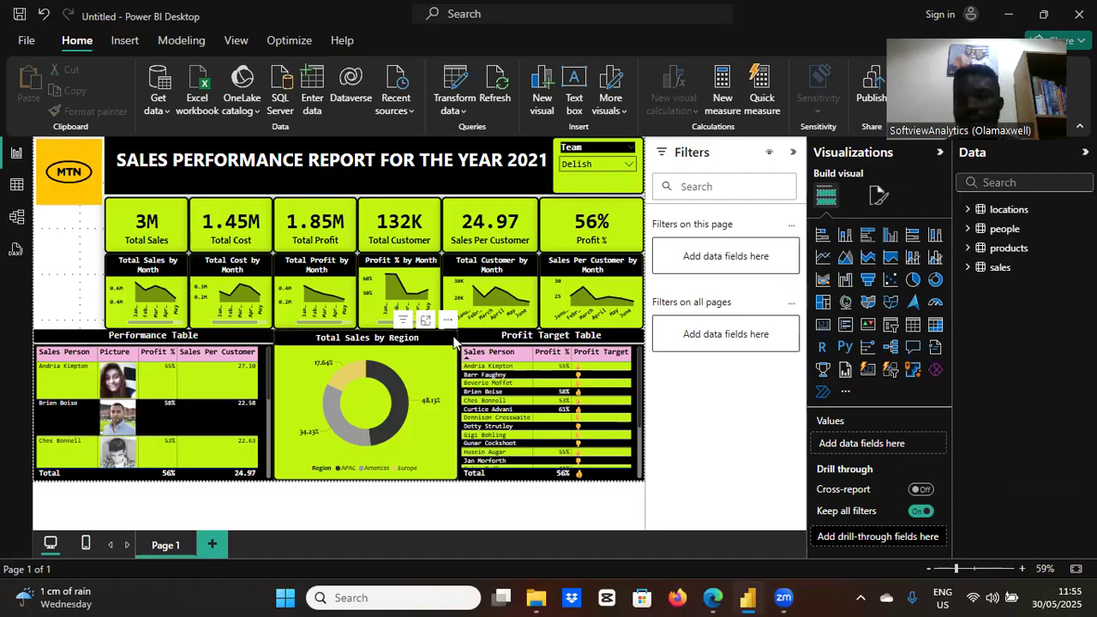
- Replace the Region field with Geo from the locations table in the Total Sales donut chart
left_click(454, 342)
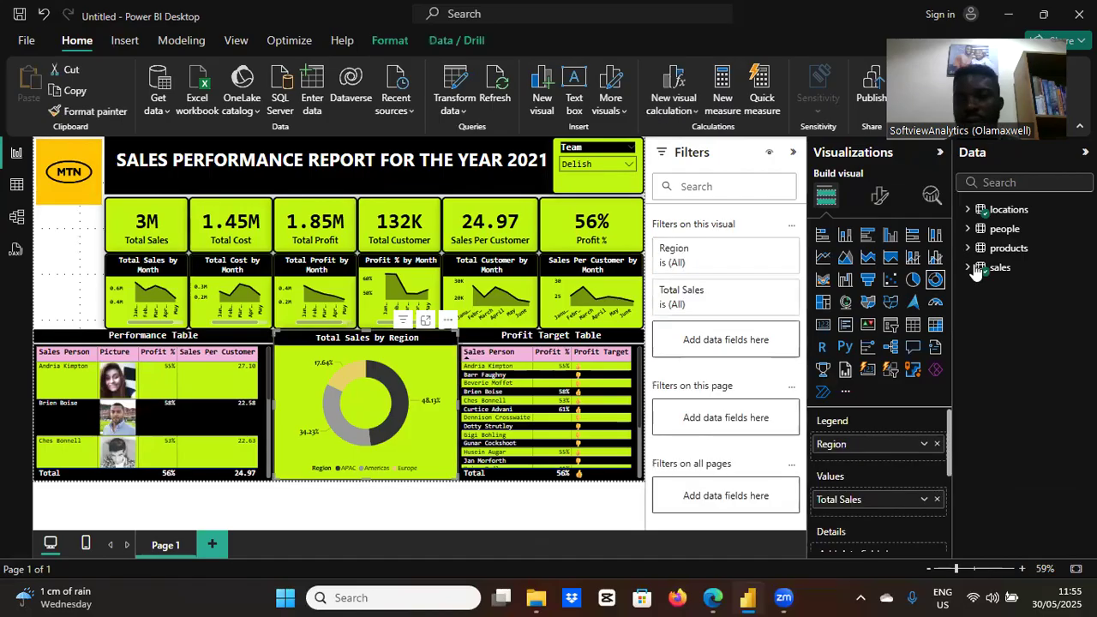
left_click(970, 210)
left_click(994, 230)
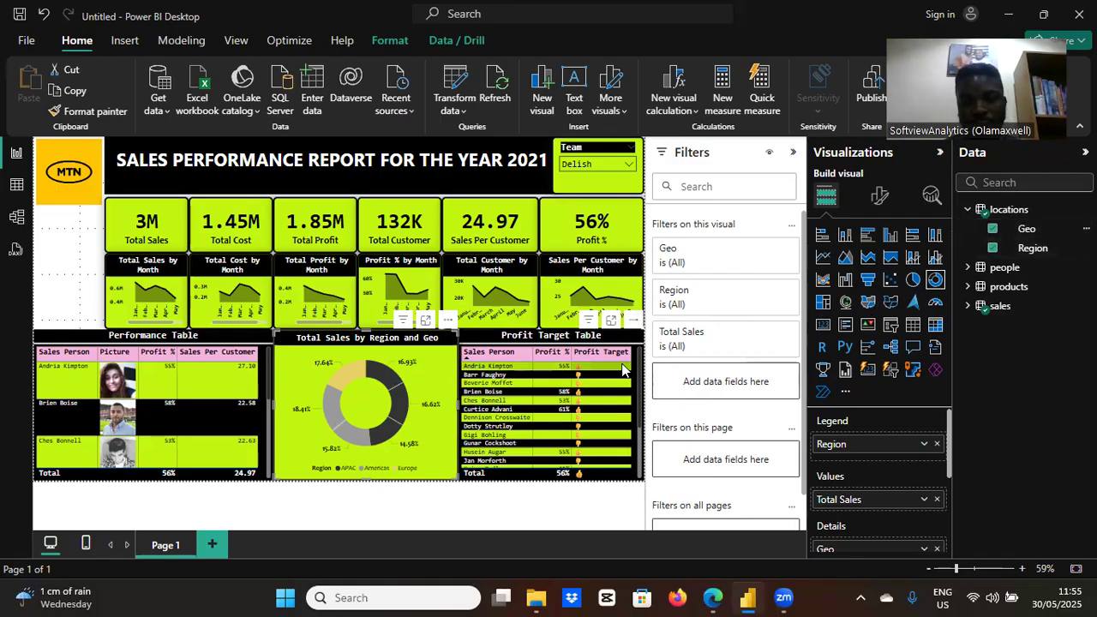
left_click(993, 248)
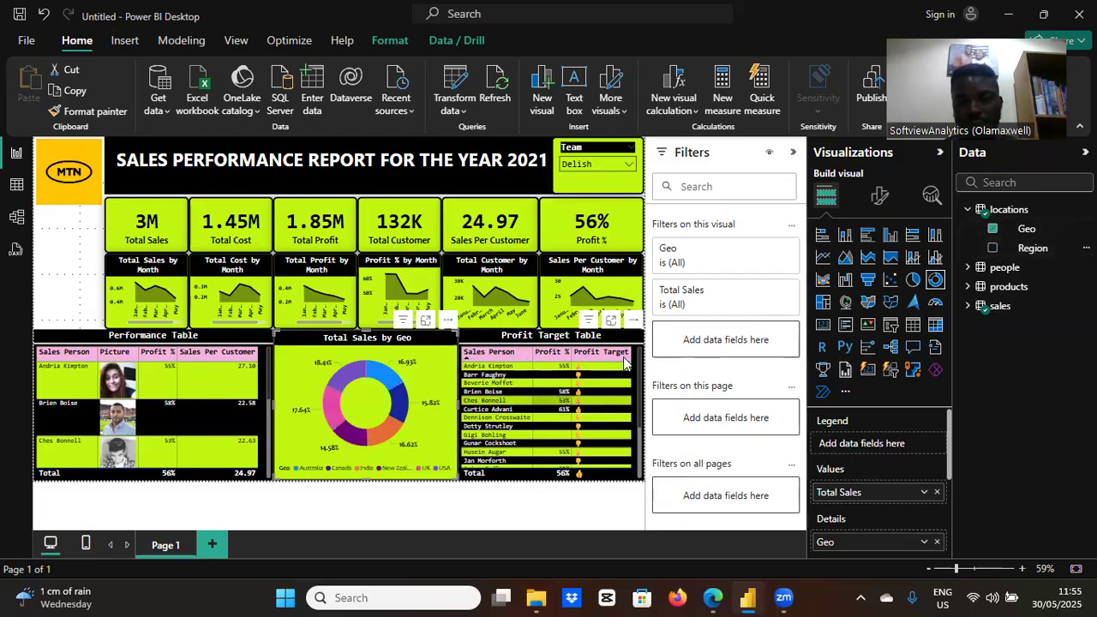
- Recolor the donut chart's slices, setting Australia to dark grey and Canada to gold
left_click(880, 196)
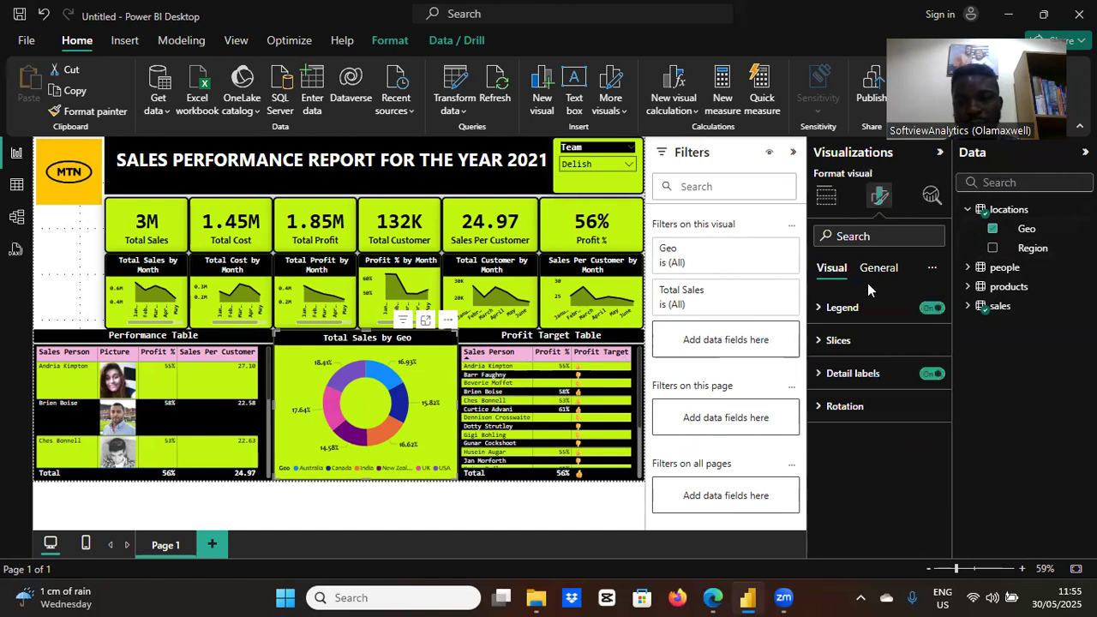
left_click(822, 341)
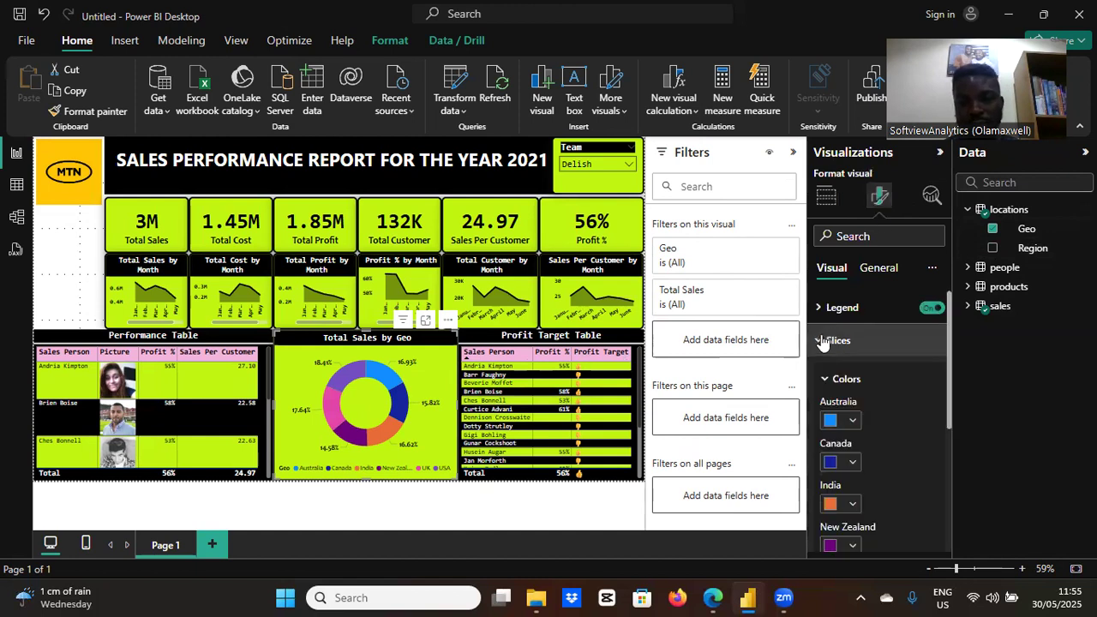
left_click(852, 420)
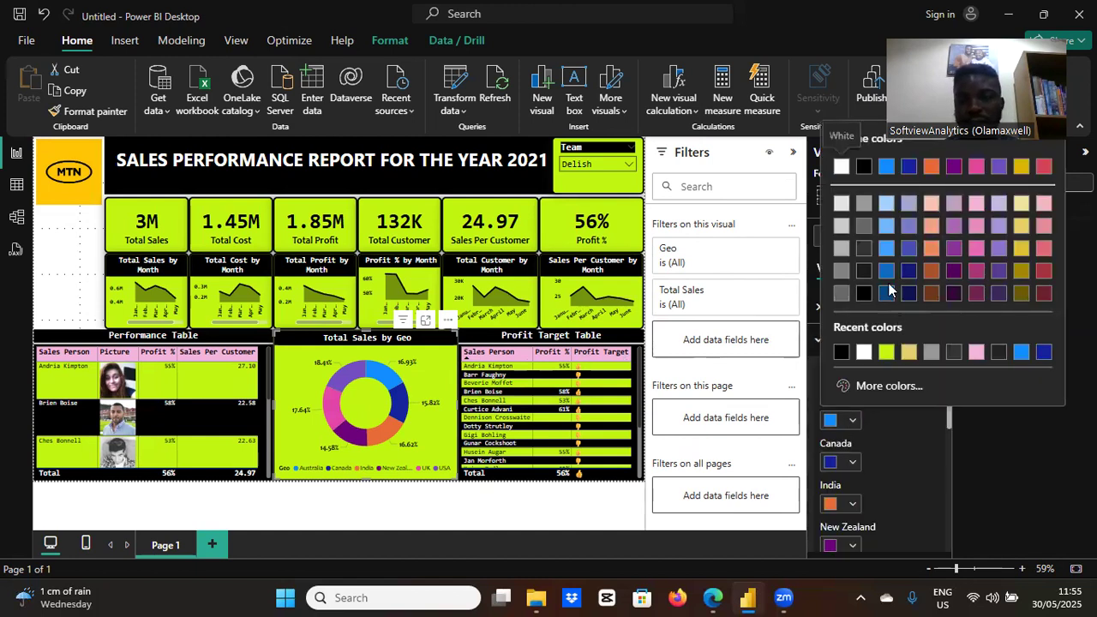
left_click(863, 247)
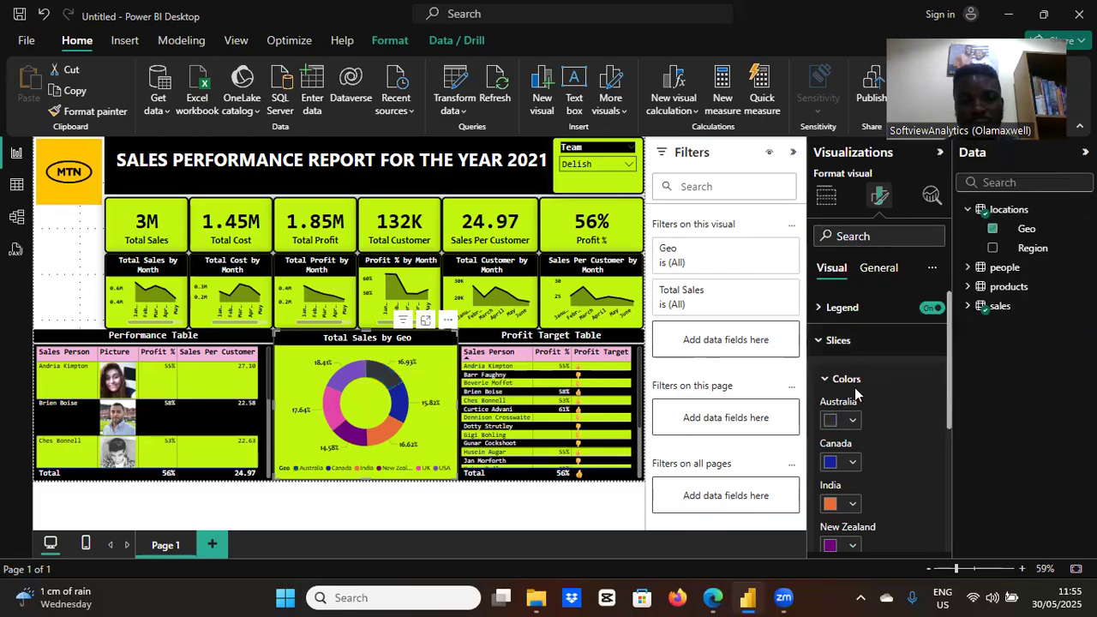
left_click(853, 462)
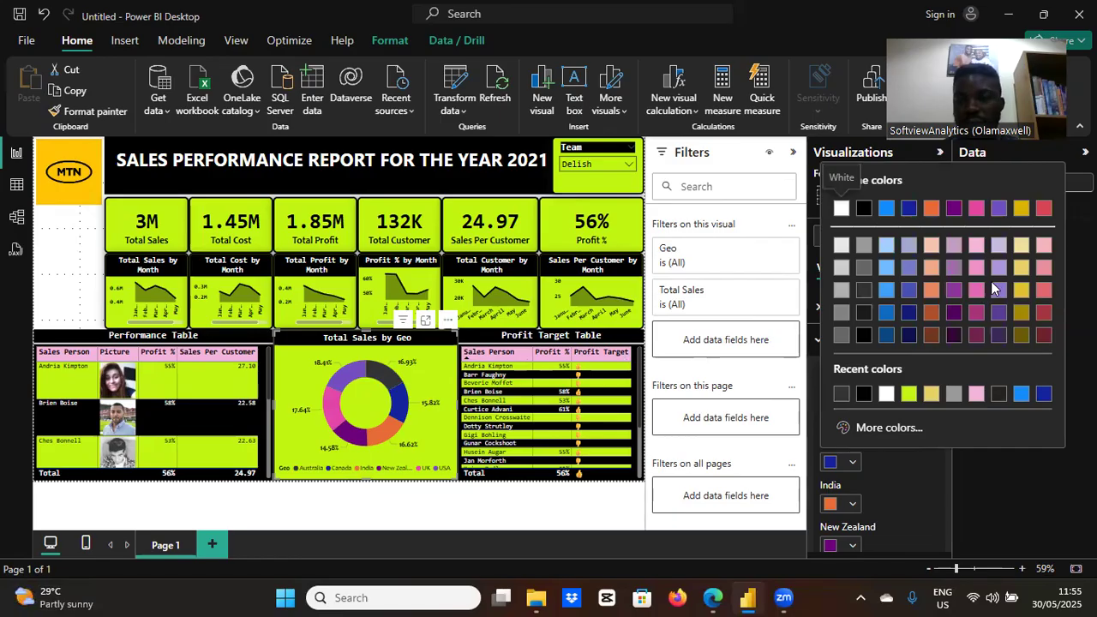
left_click(1020, 294)
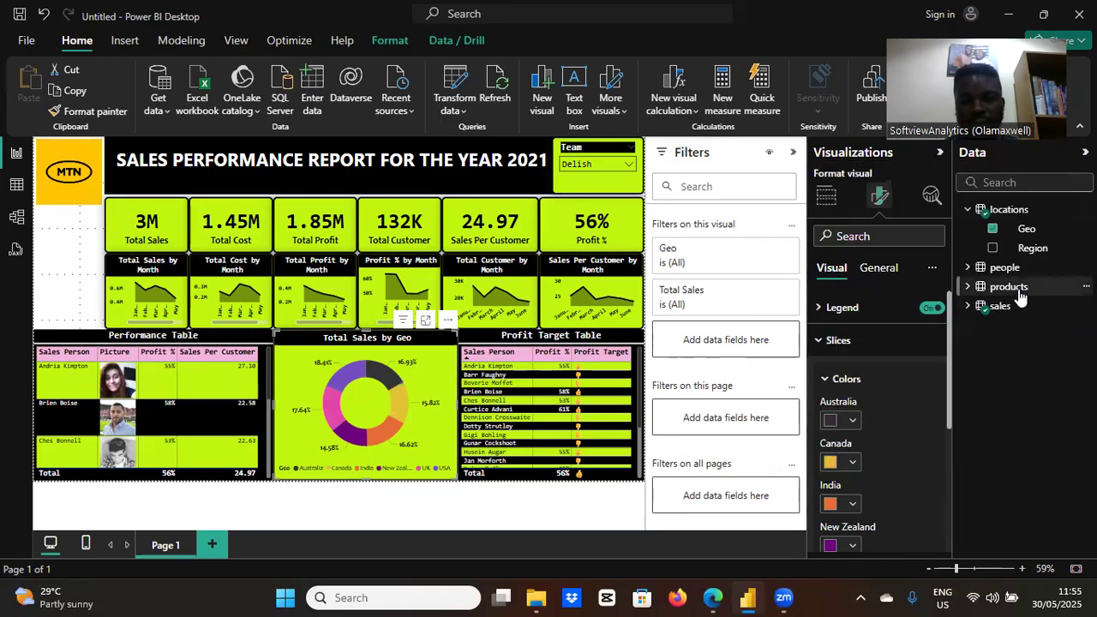
- Set the donut chart's India slice to medium grey and its New Zealand slice to black
left_click(852, 505)
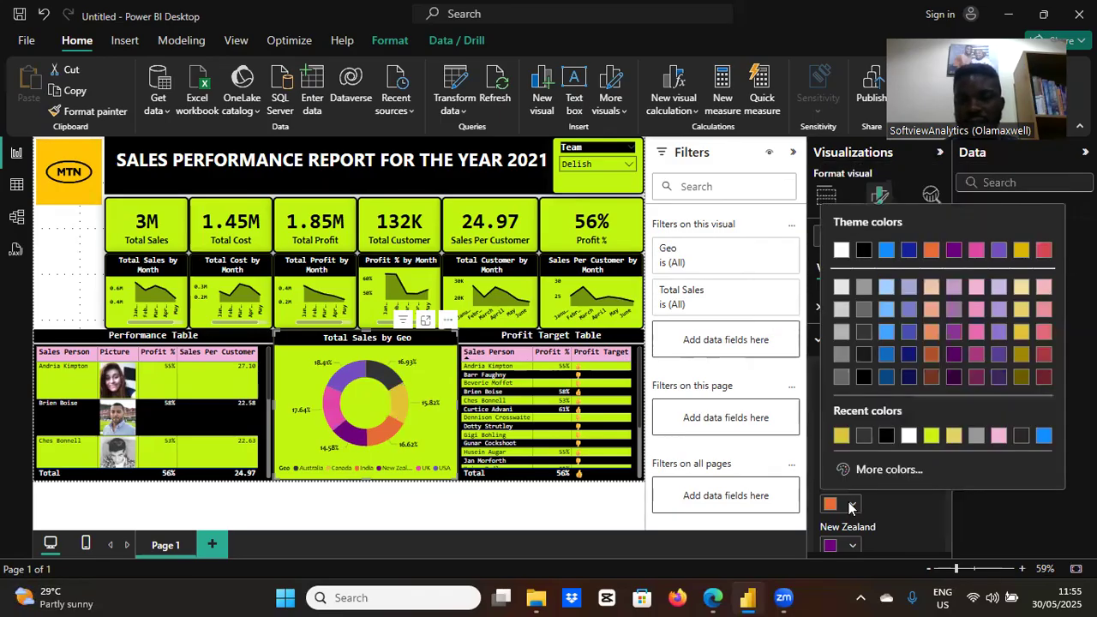
left_click(866, 290)
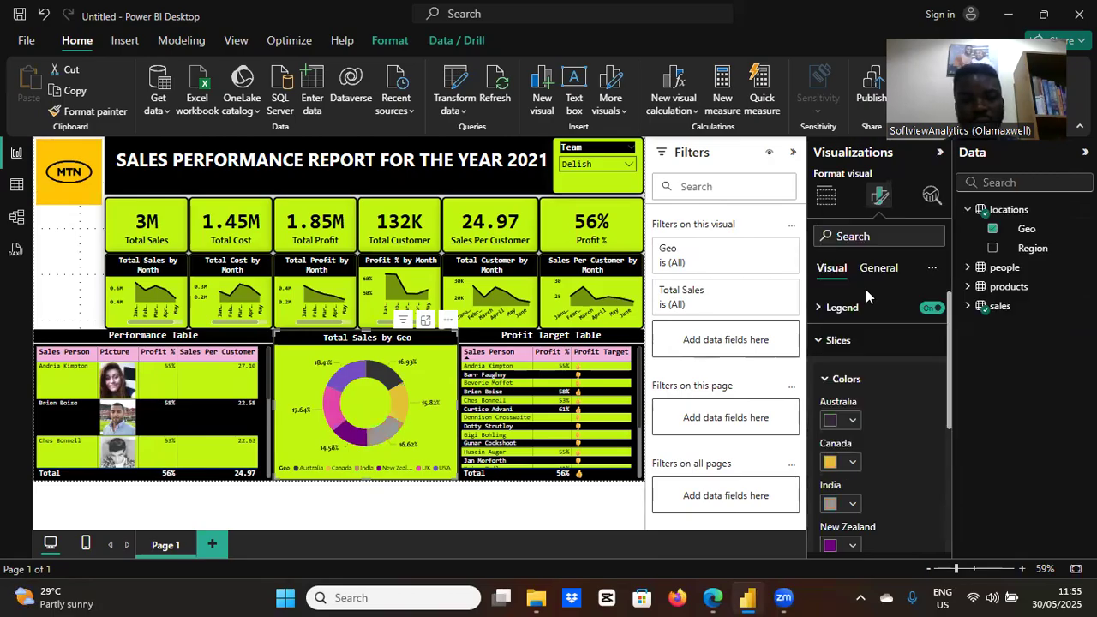
left_click(853, 547)
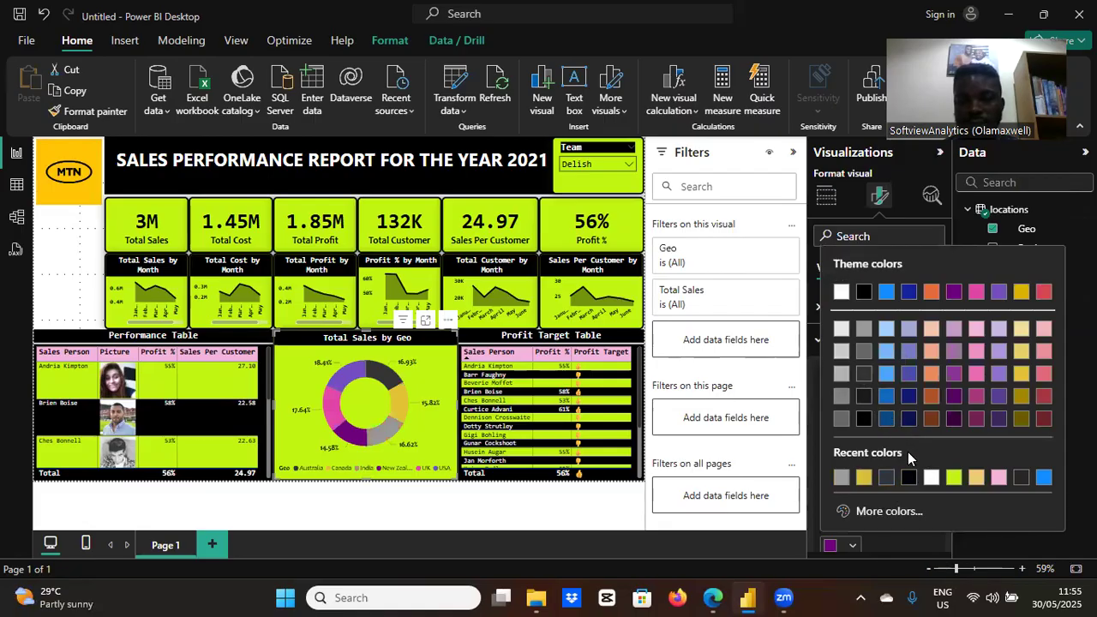
left_click(865, 418)
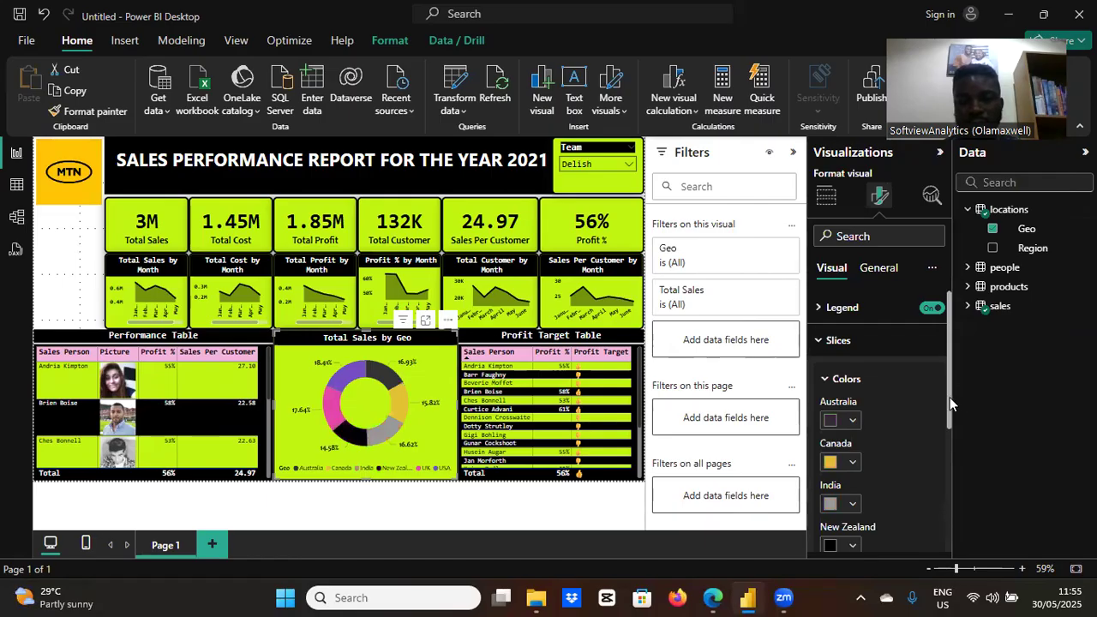
- Color the donut chart's UK slice dark red and its USA slice very light grey
left_click_drag(950, 401, 948, 470)
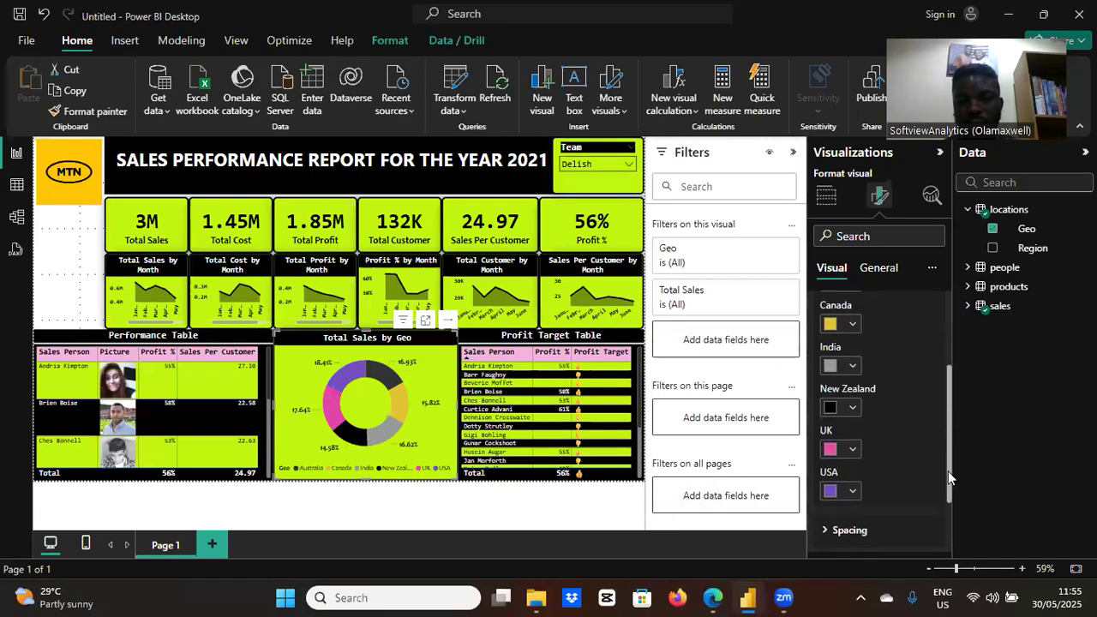
left_click(852, 447)
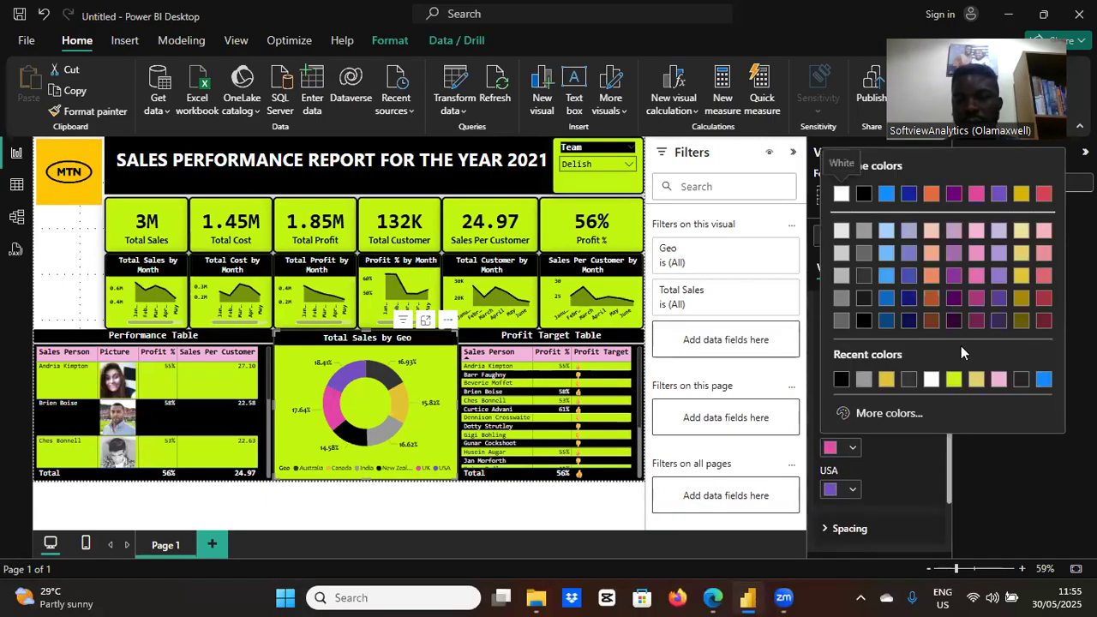
left_click(1043, 323)
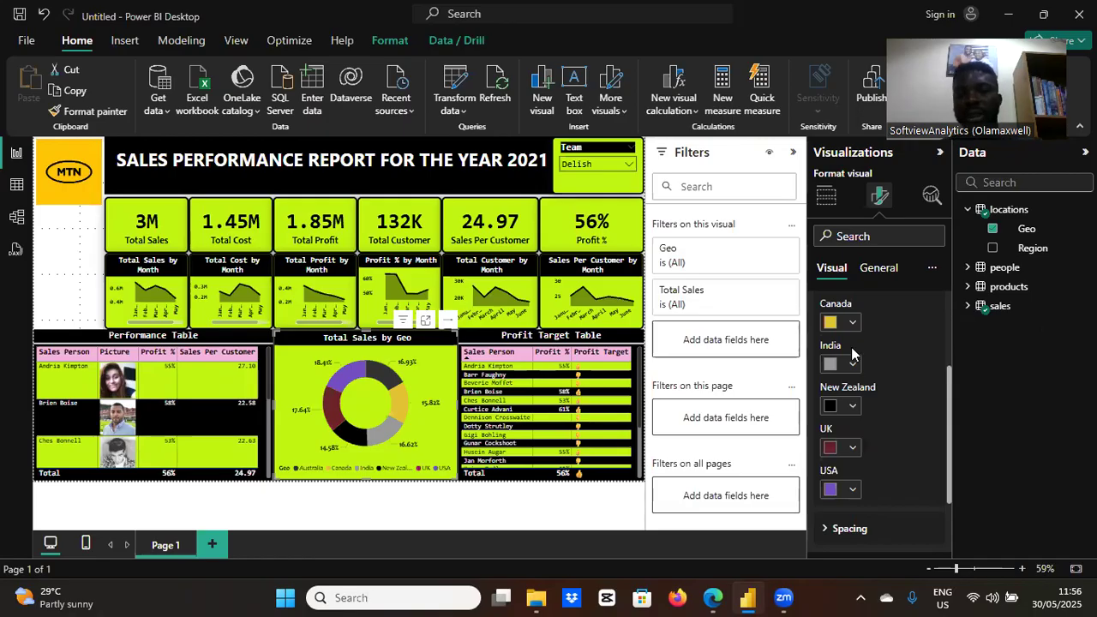
left_click(852, 489)
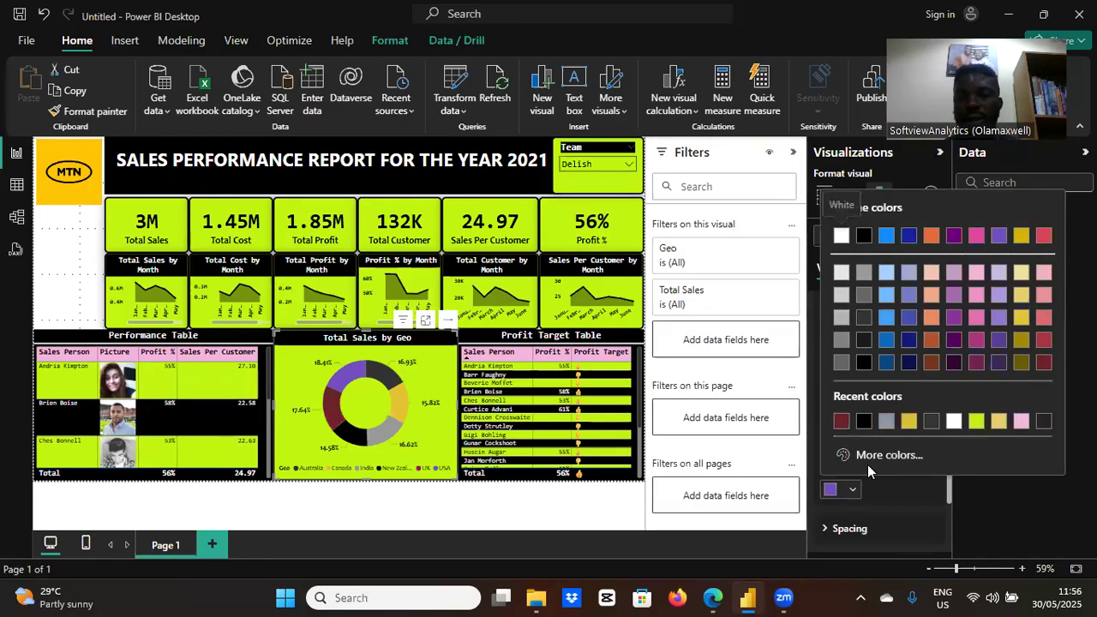
left_click(841, 273)
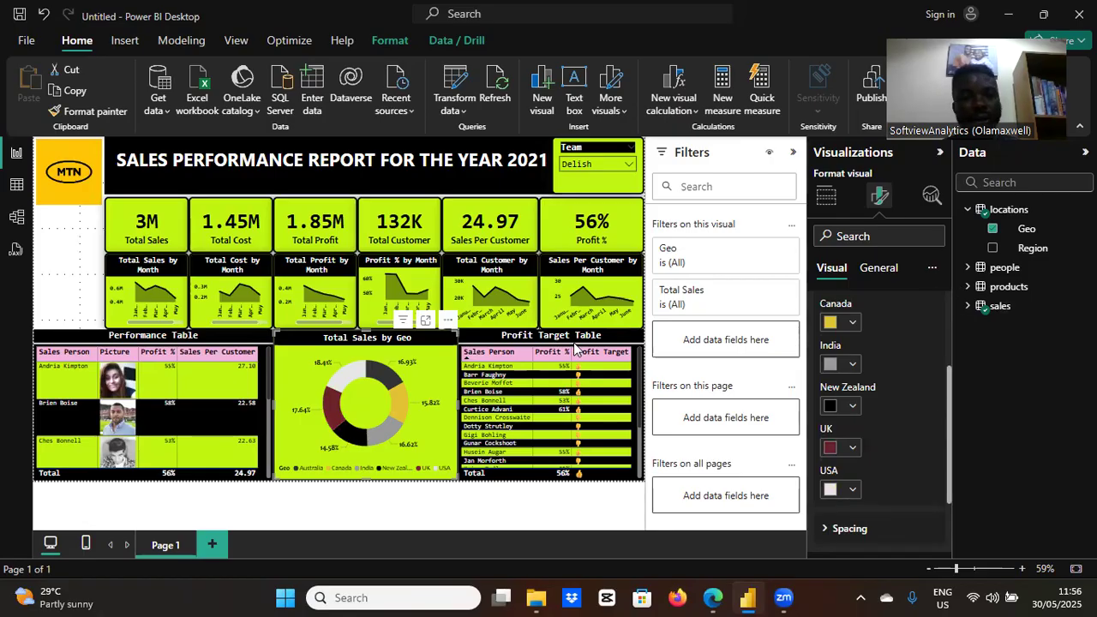
- Create a multi-row card on the page showing the Region field from the locations table
left_click(60, 276)
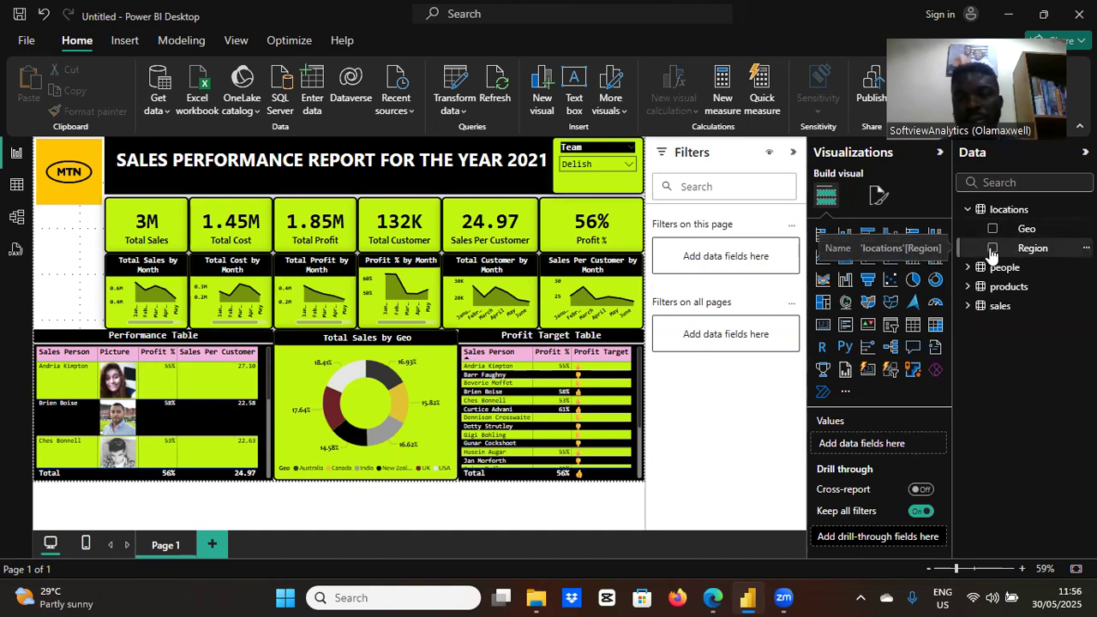
left_click(992, 248)
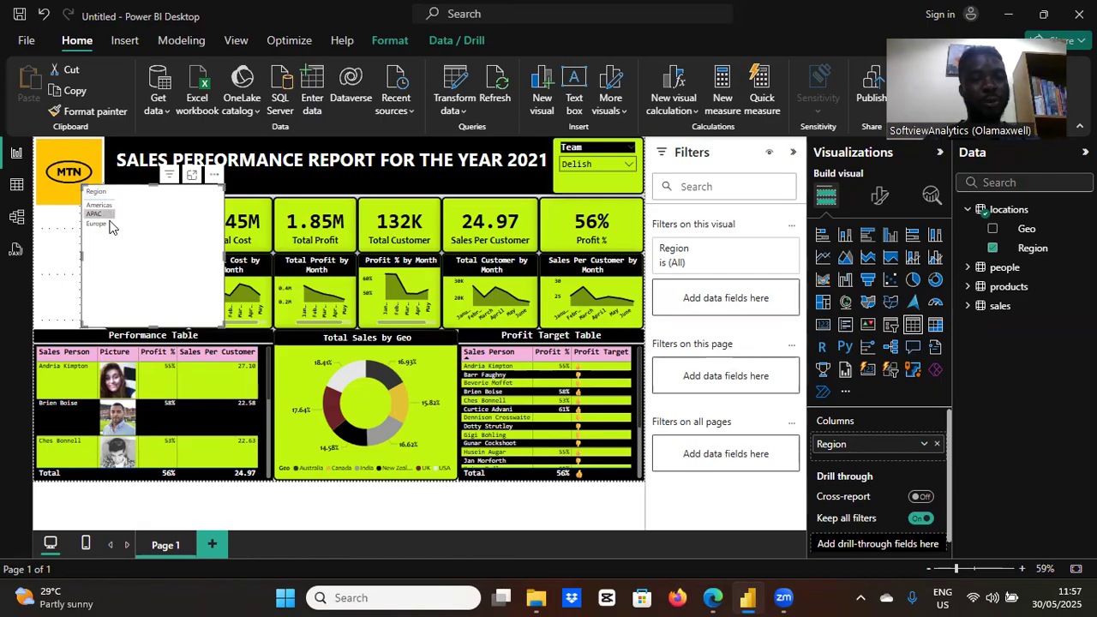
left_click(844, 325)
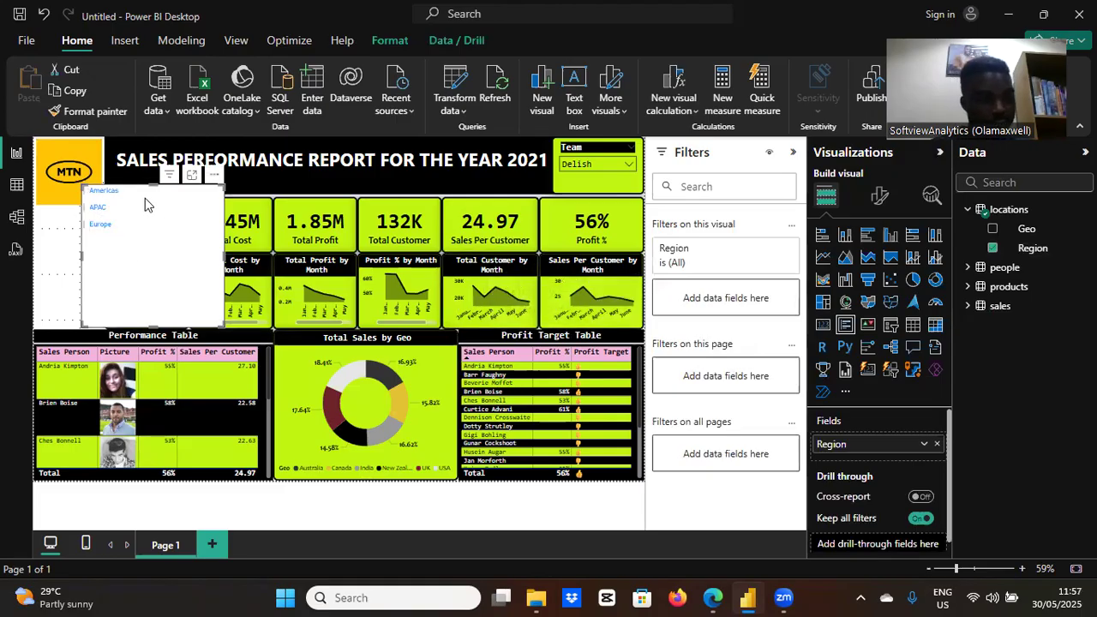
- Set the Region card's title font to Consolas and its title color to lime green
left_click(875, 201)
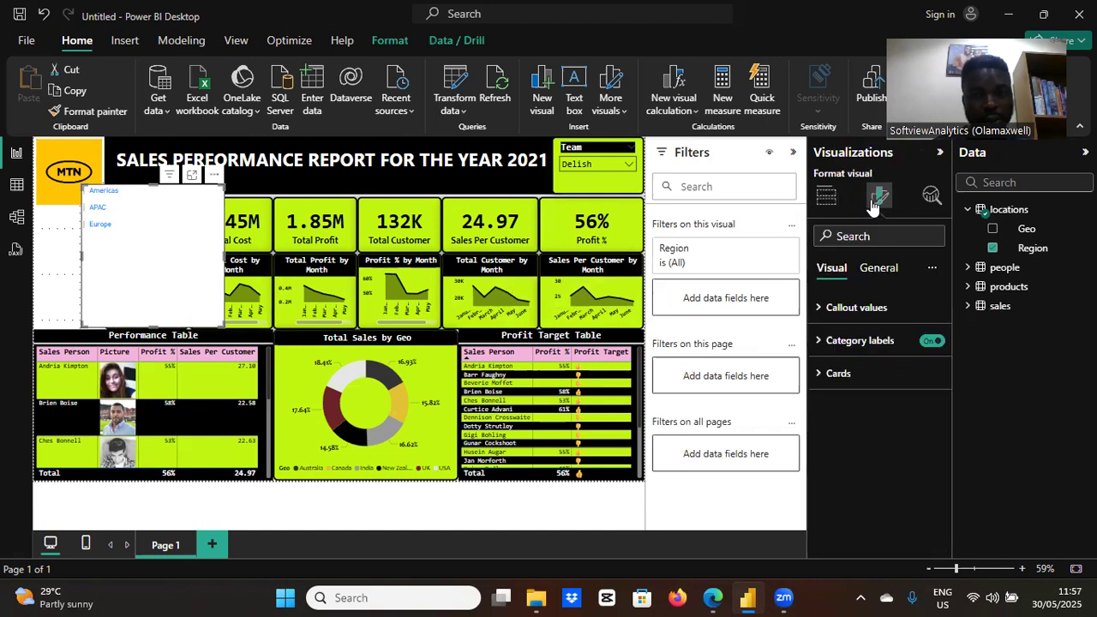
left_click(811, 374)
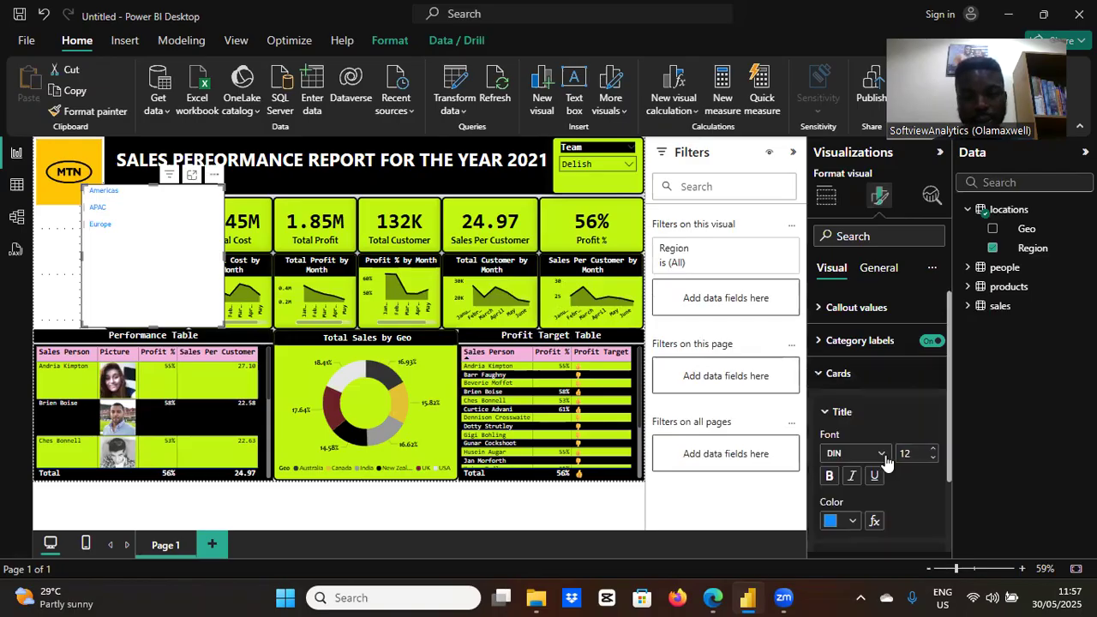
left_click(883, 455)
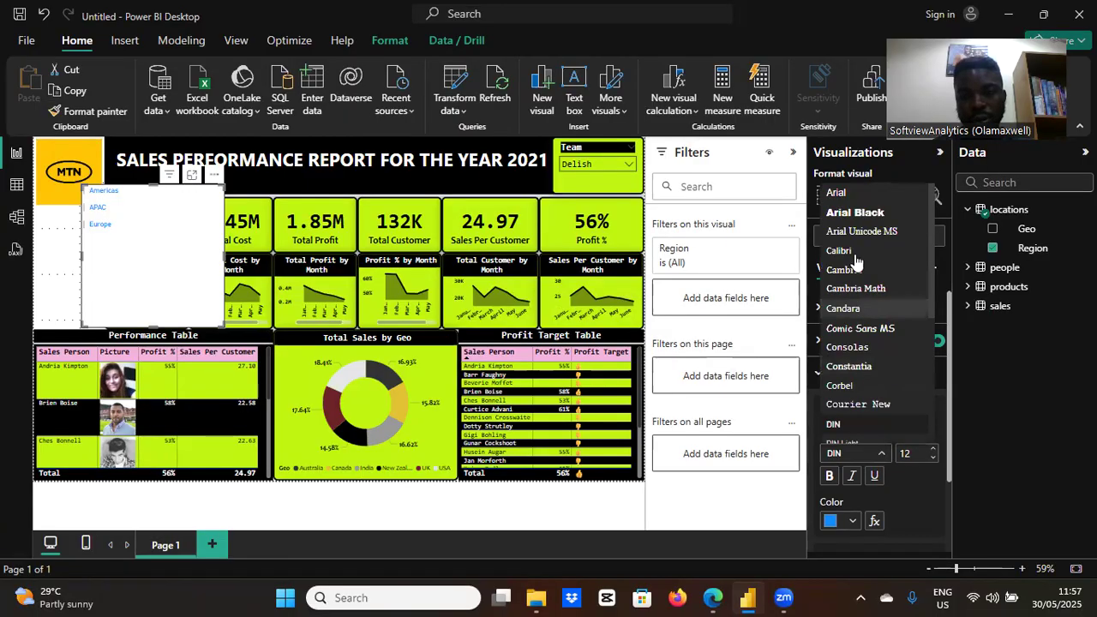
left_click(868, 346)
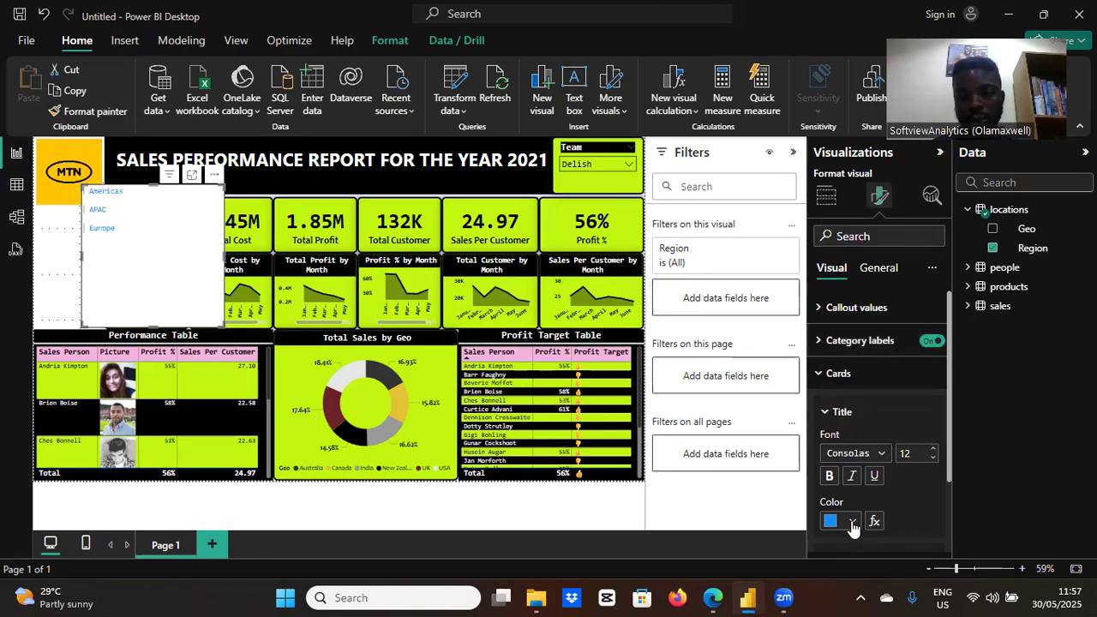
left_click(853, 524)
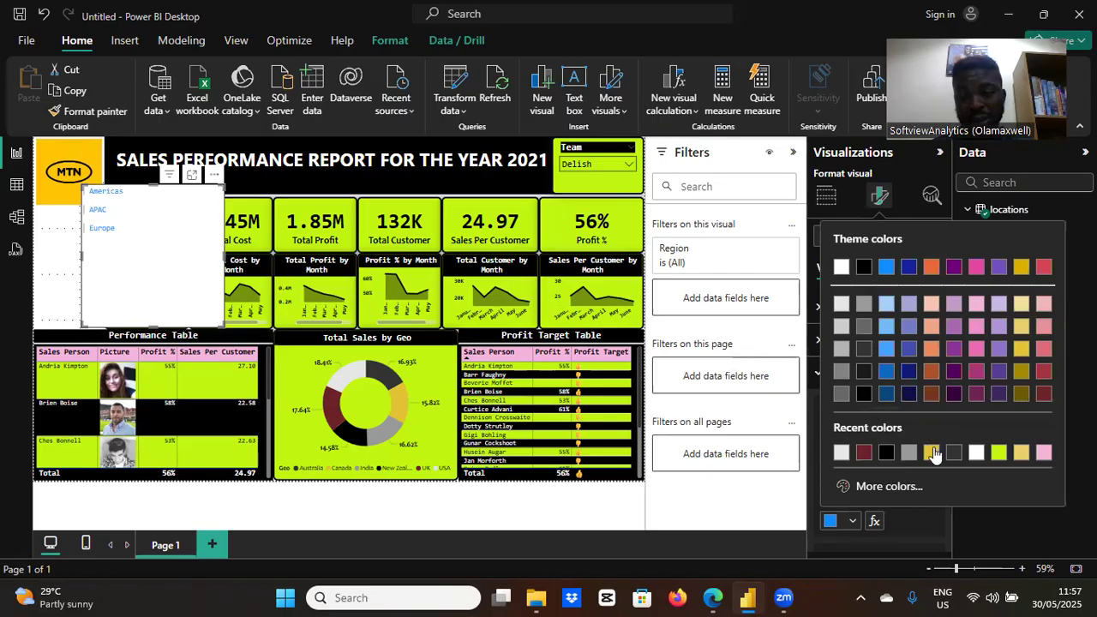
left_click(999, 454)
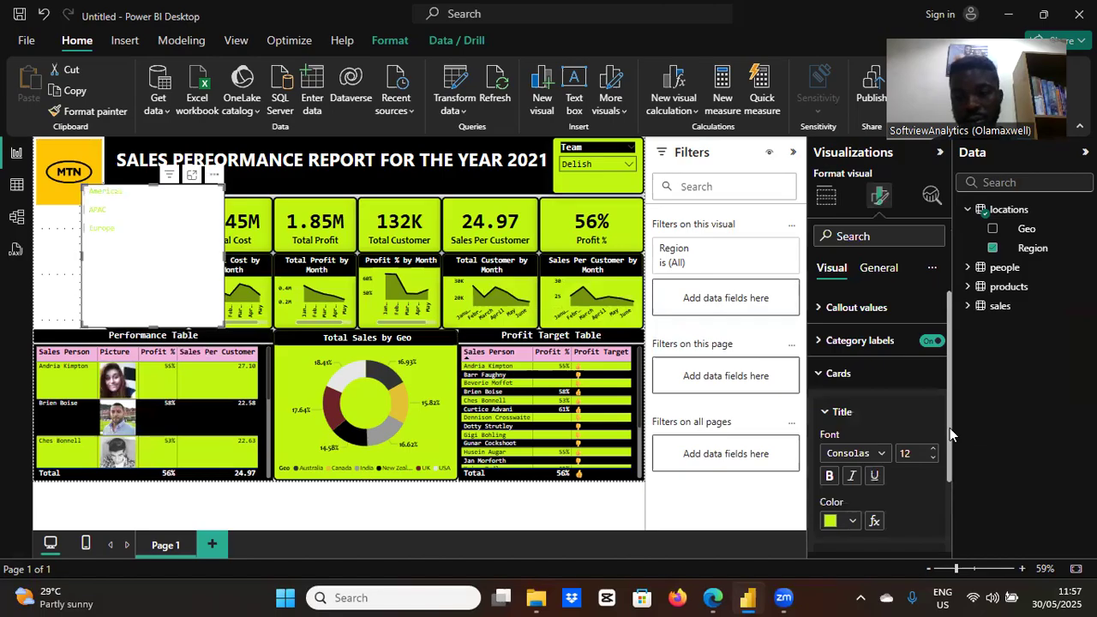
left_click_drag(950, 428, 952, 468)
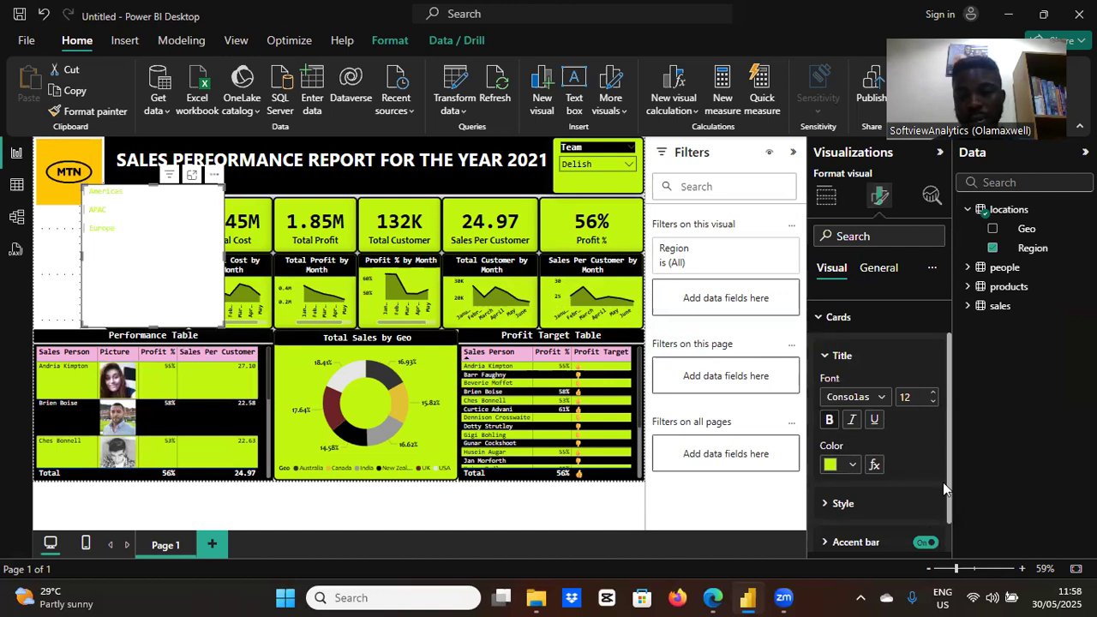
scroll(948, 479, "up", 1)
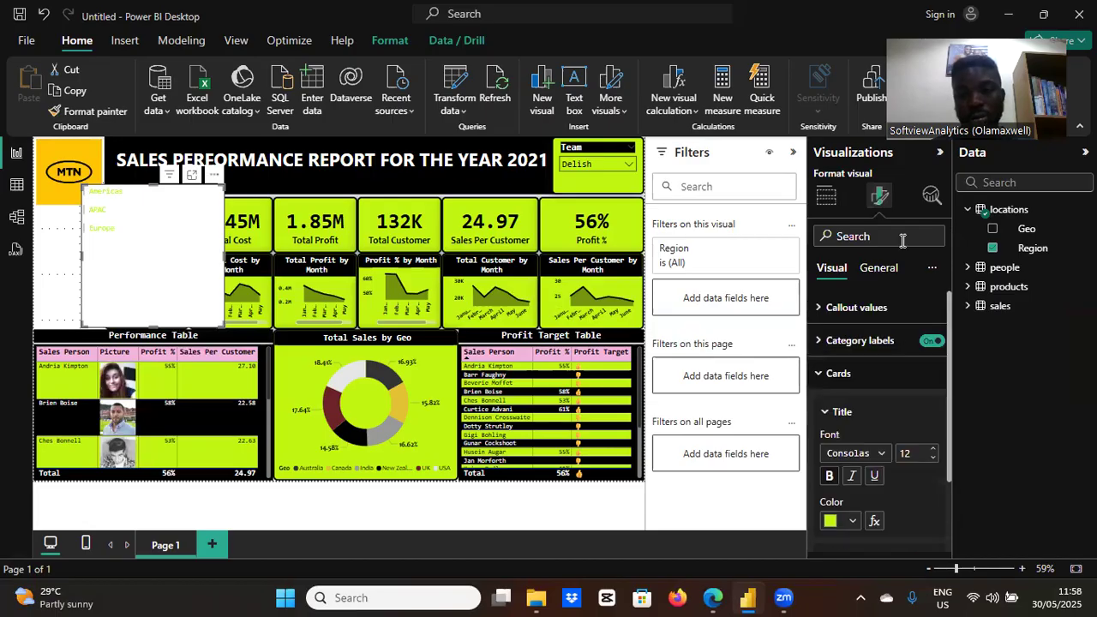
- Try a black background on the Region card, and change the background to lime green
left_click(879, 268)
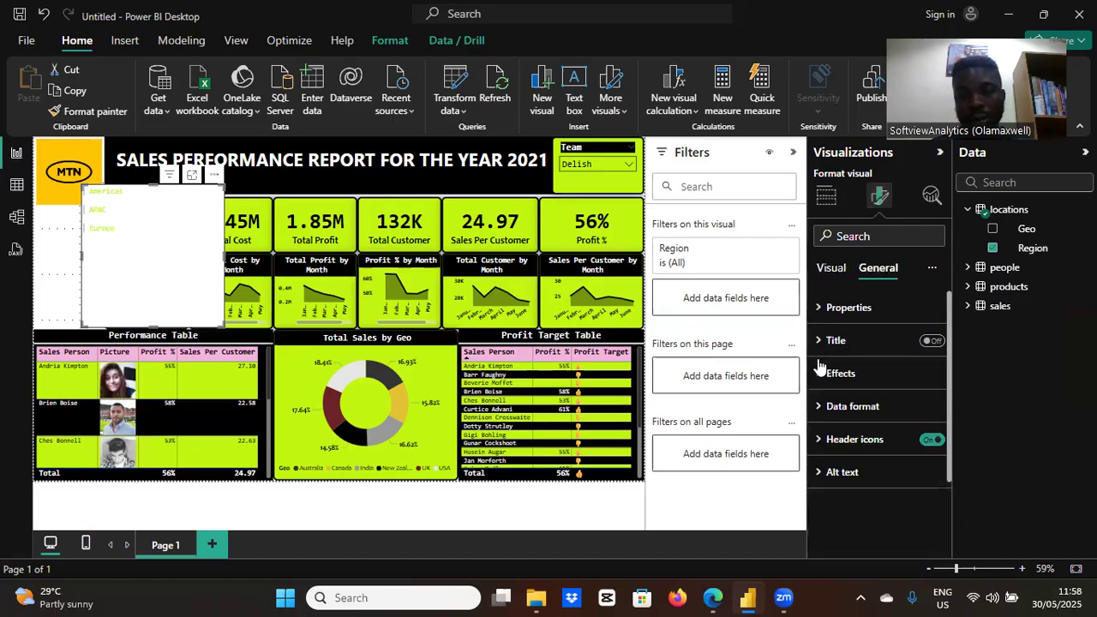
left_click(821, 374)
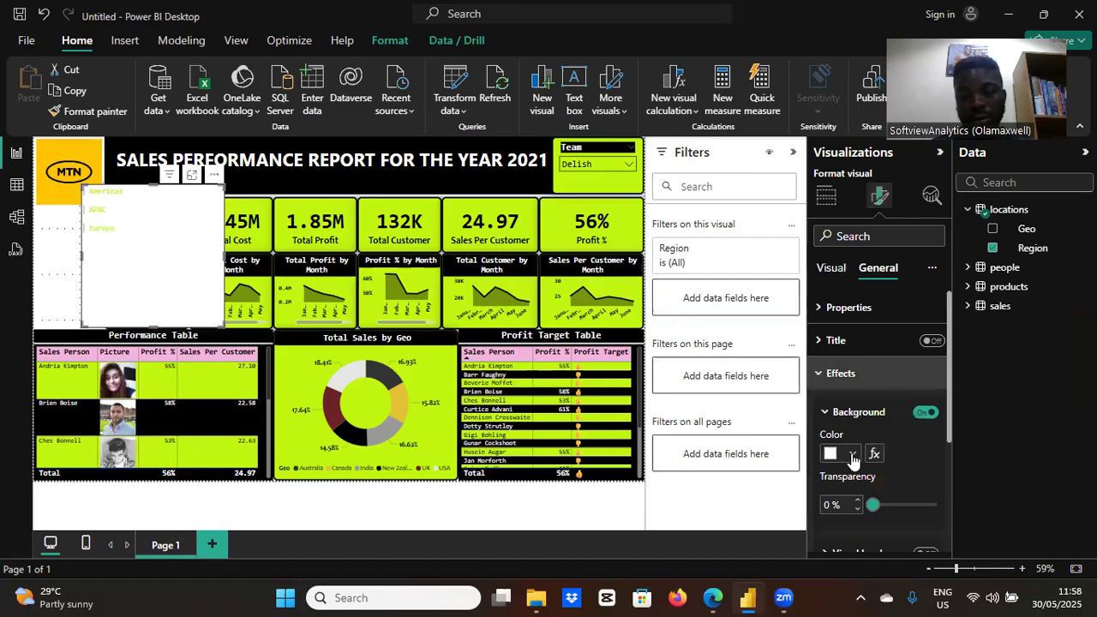
left_click(851, 453)
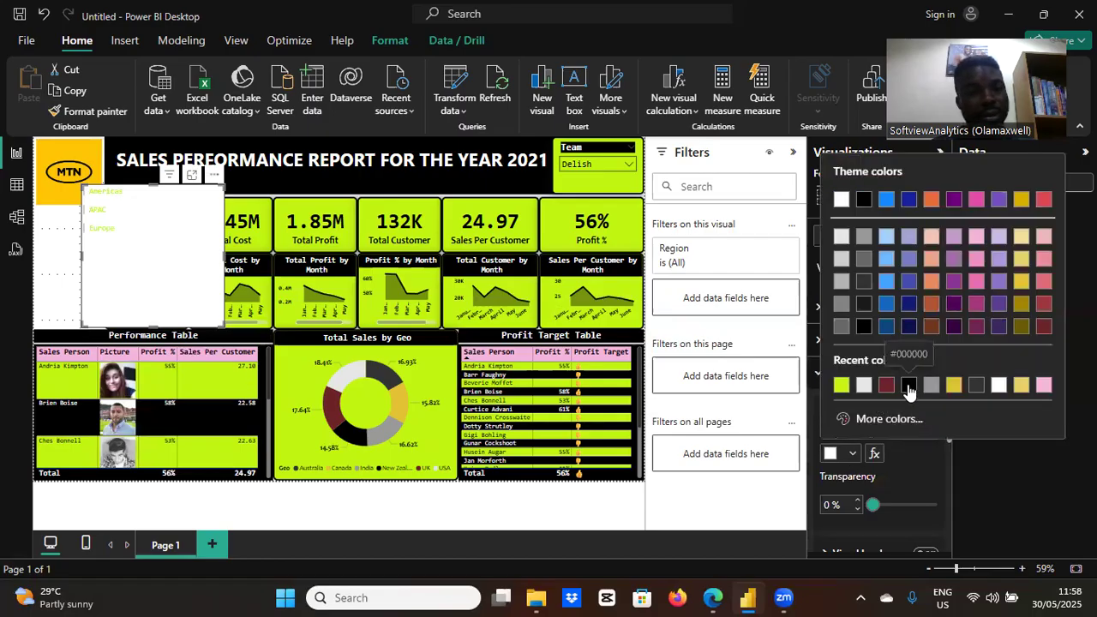
left_click(909, 386)
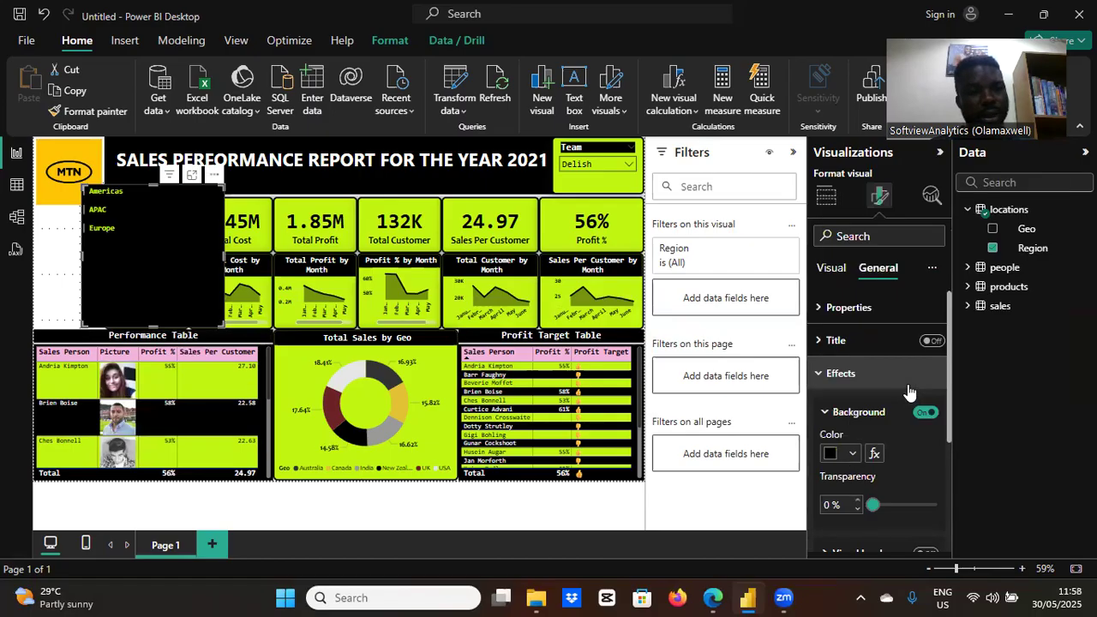
left_click(852, 455)
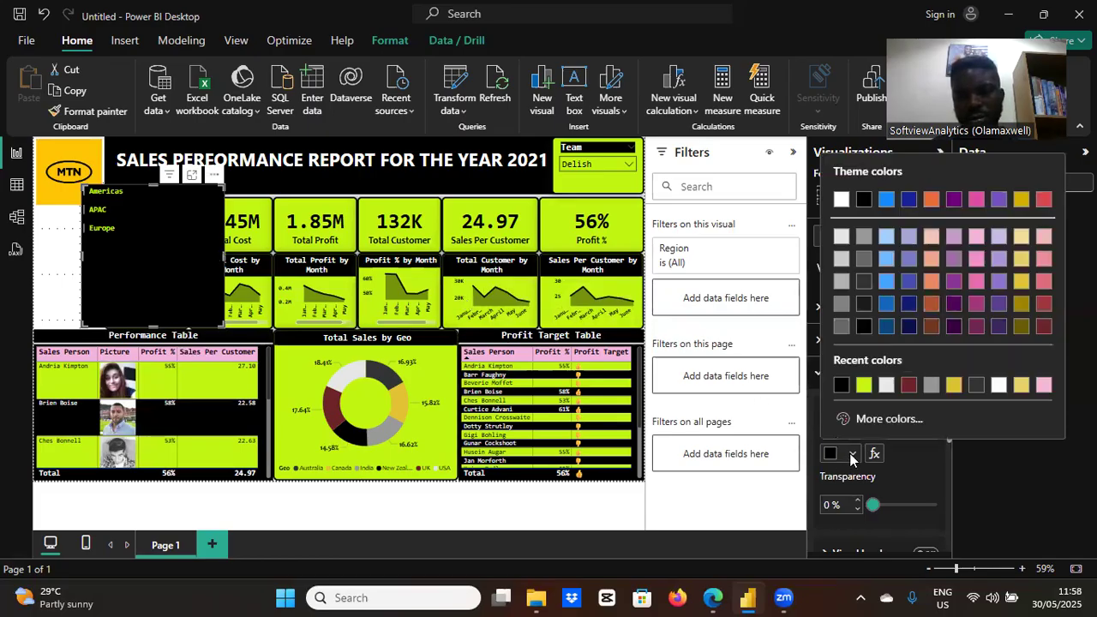
left_click(864, 386)
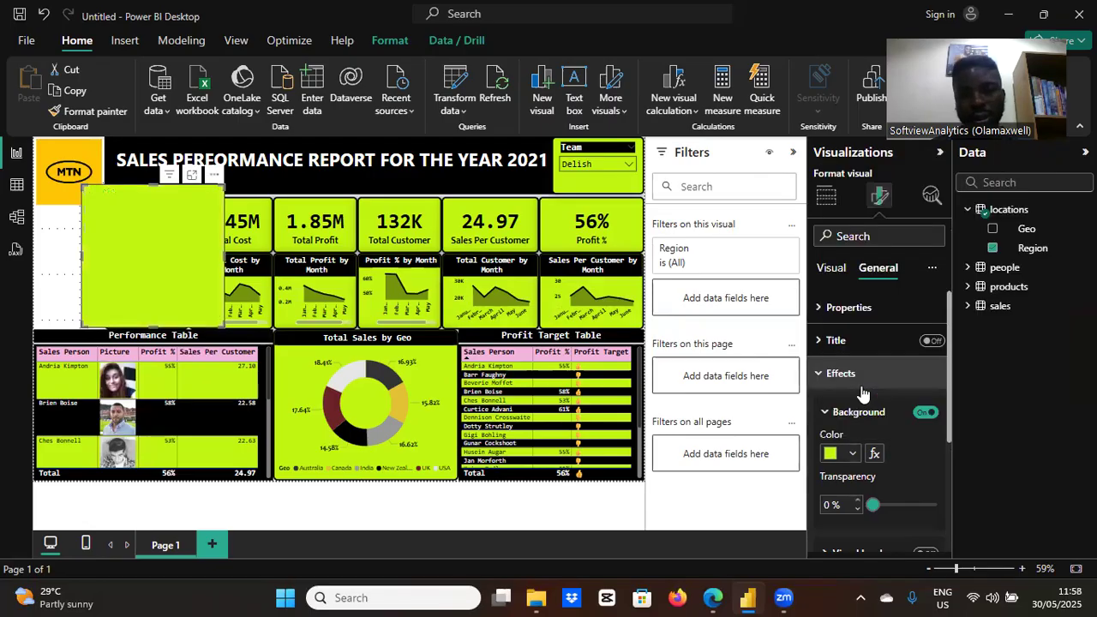
left_click(824, 413)
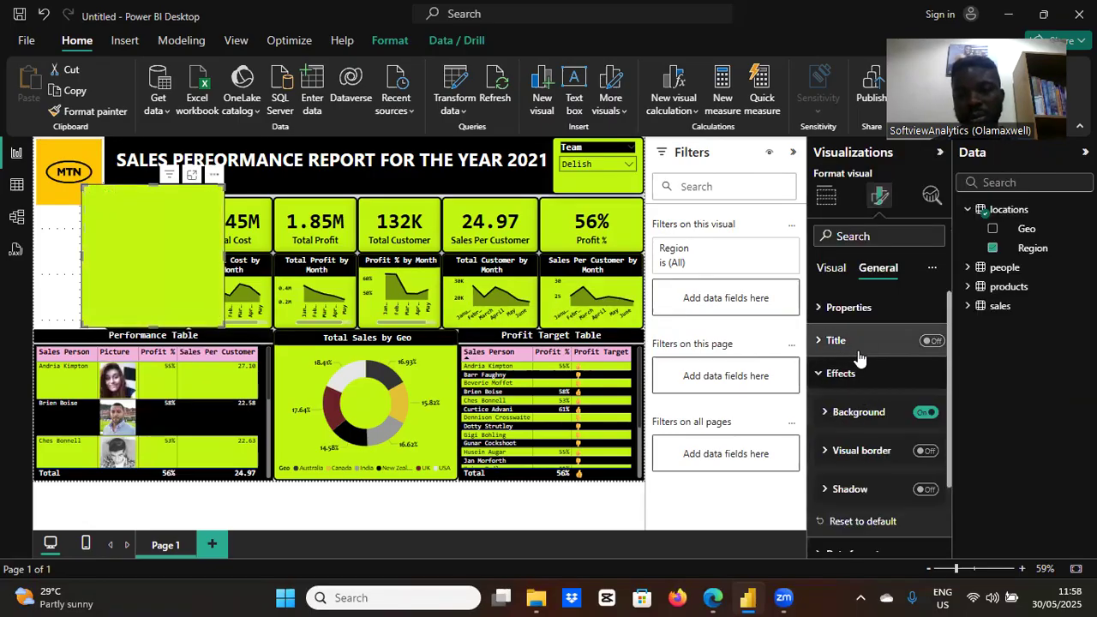
- Color the Region card's title text black
left_click(833, 269)
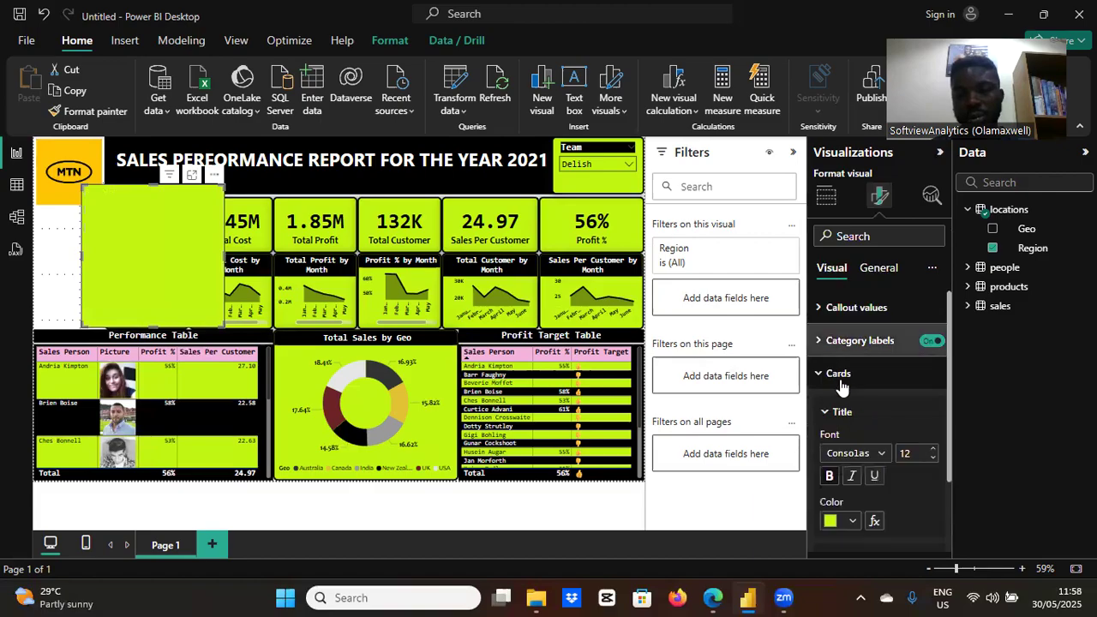
left_click(850, 525)
left_click(862, 454)
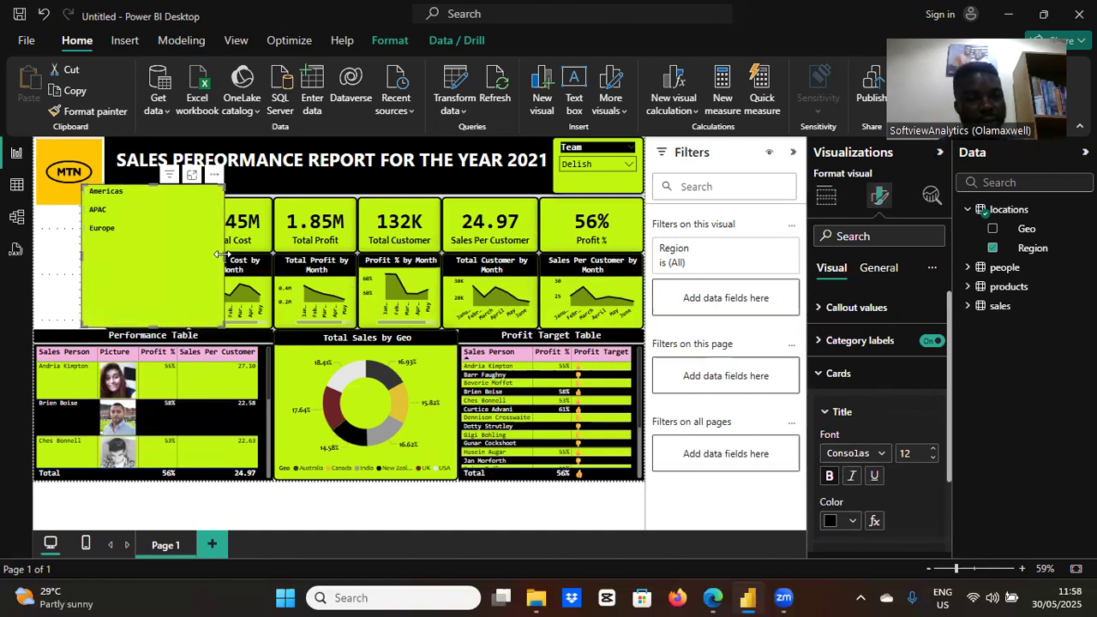
- Shrink and move the Region card to fill the gap under the MTN logo, ending above the Performance Table title
left_click_drag(217, 254, 172, 250)
left_click_drag(132, 209, 95, 223)
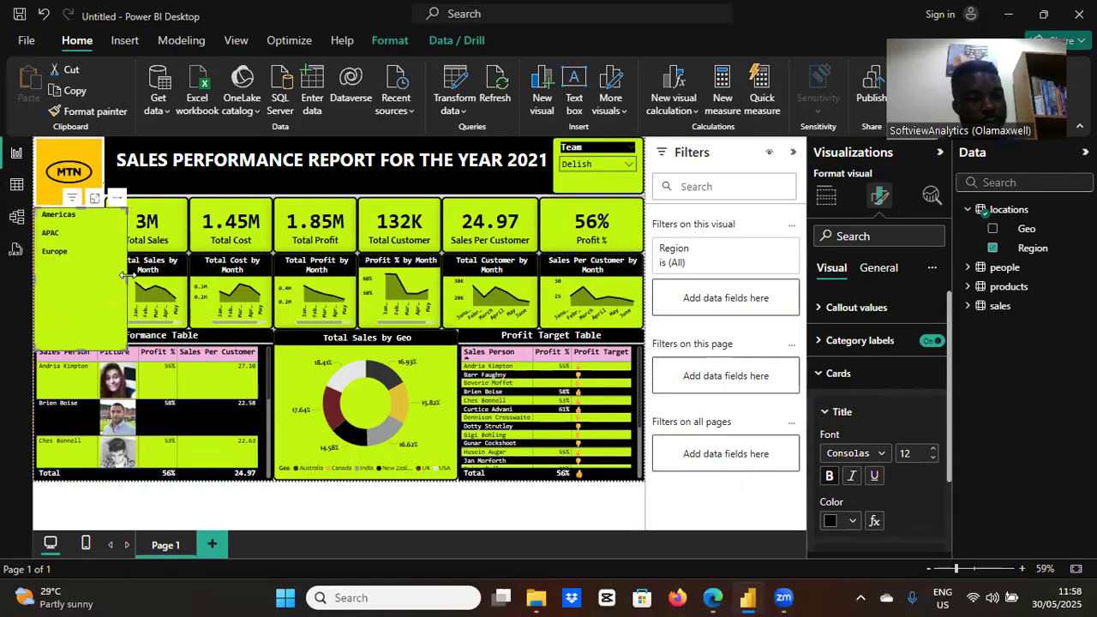
left_click_drag(126, 274, 97, 277)
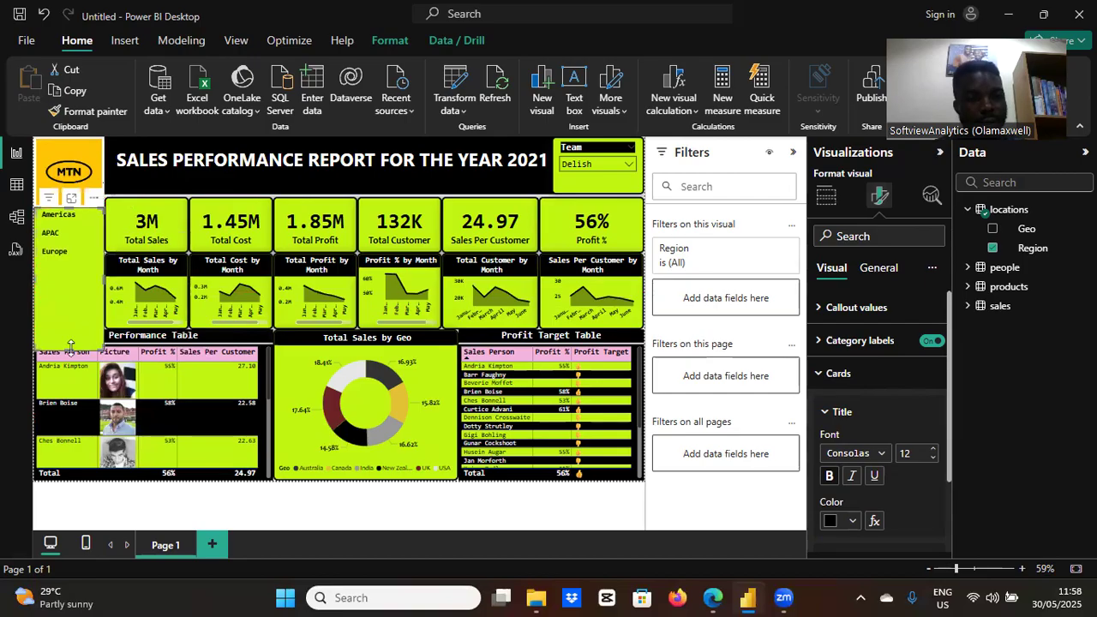
left_click_drag(70, 344, 67, 330)
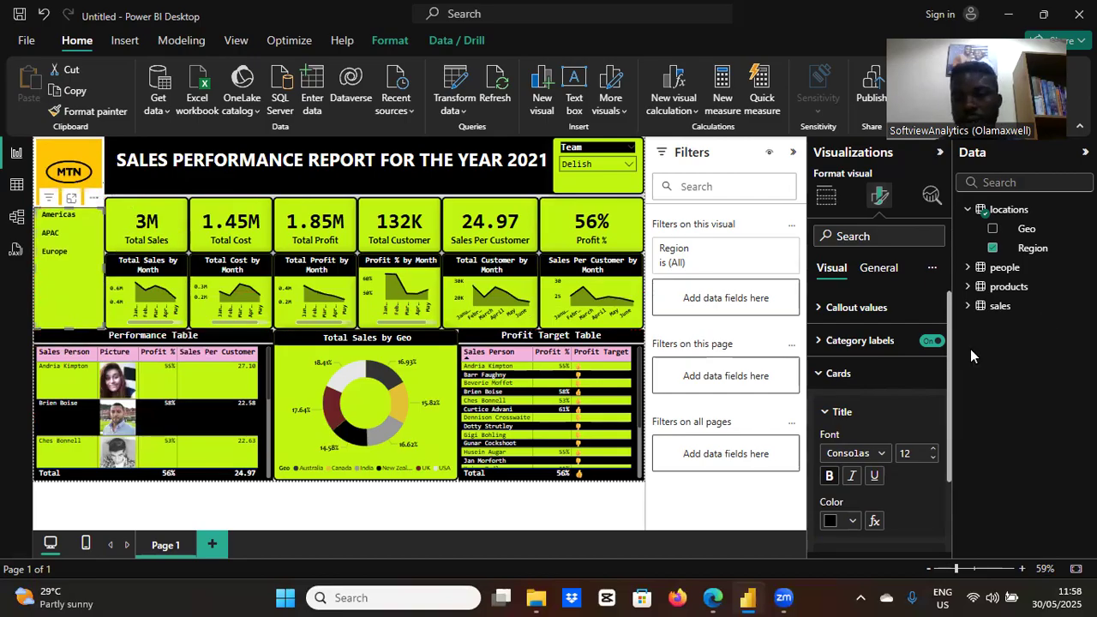
- Add the Profit % measure from the sales table to the Region card
left_click(968, 211)
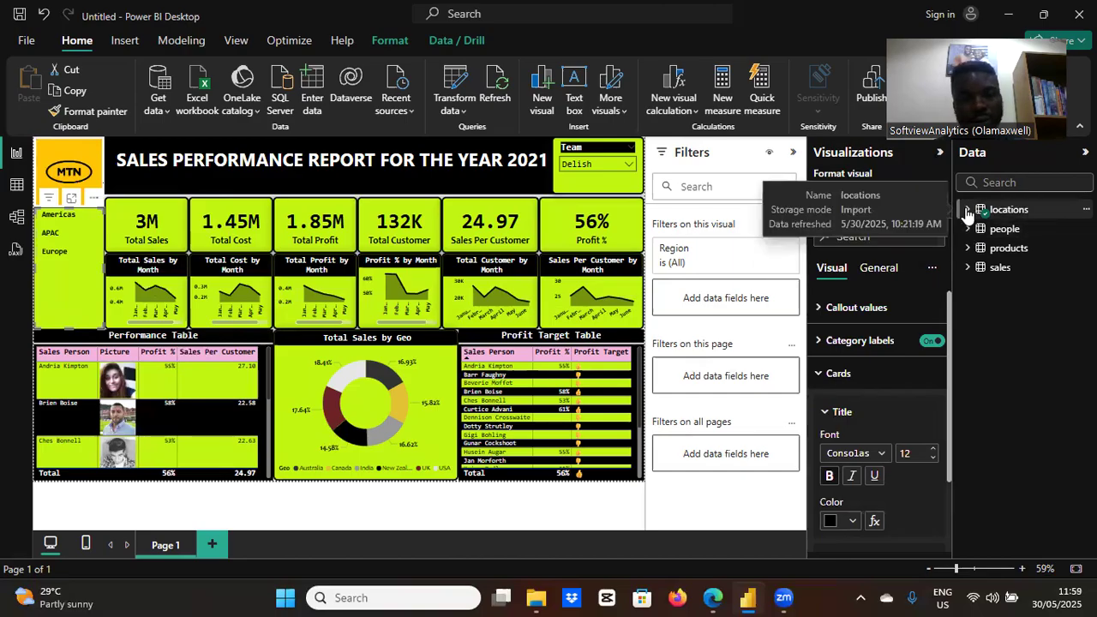
left_click(969, 269)
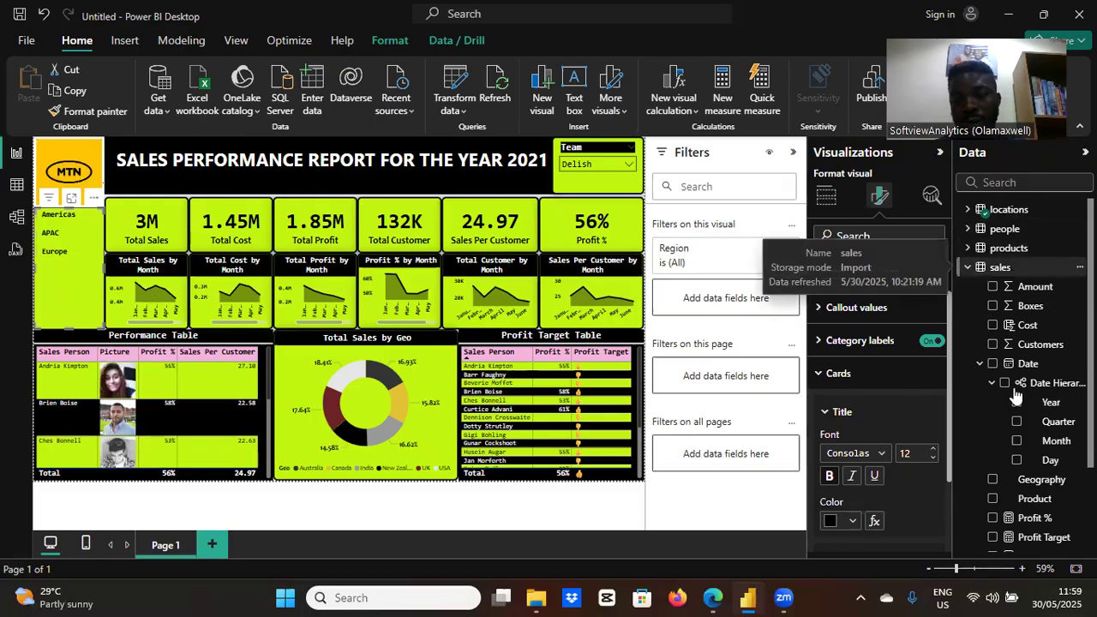
left_click(992, 519)
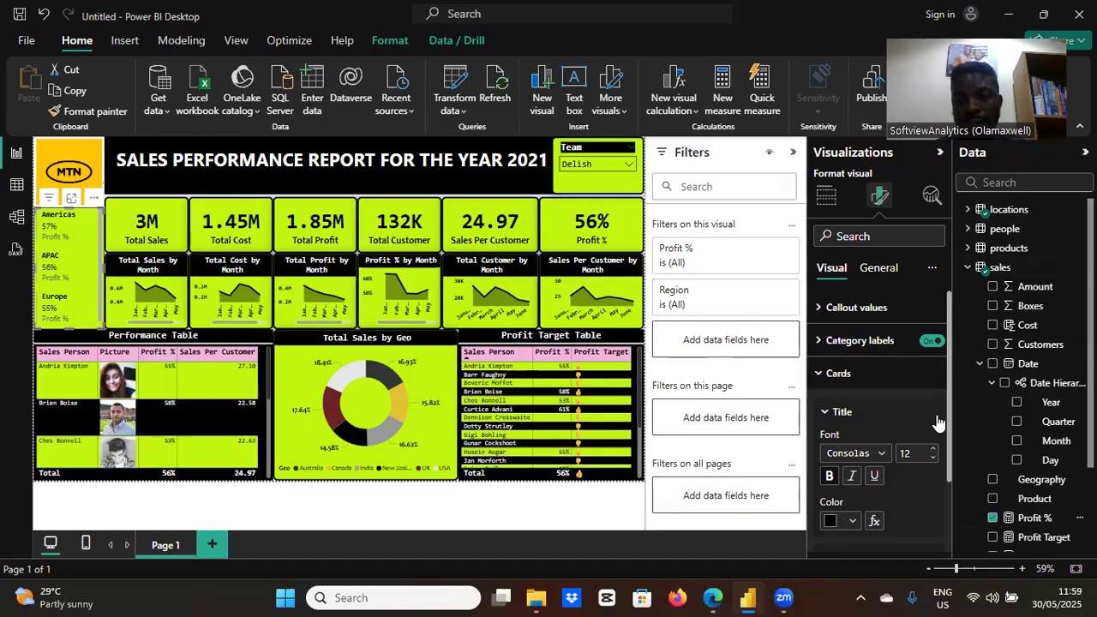
- Set the Region card's callout values to the Consolas font in a near-black shade
mouse_move(948, 426)
left_mouse_down()
mouse_move(954, 485)
mouse_move(943, 414)
left_mouse_up()
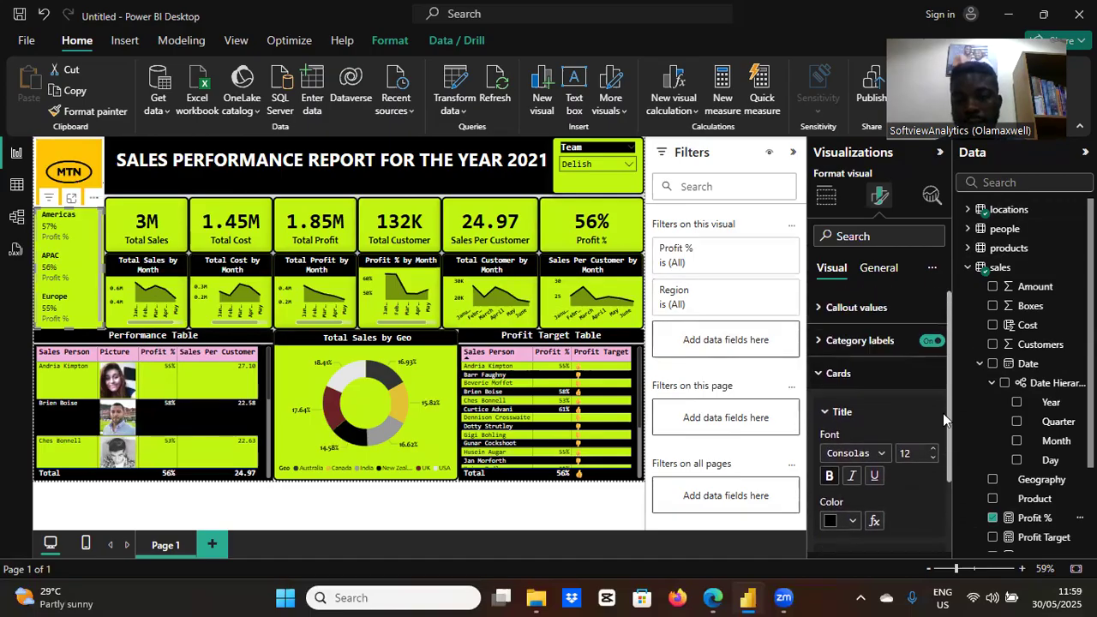
left_click(816, 376)
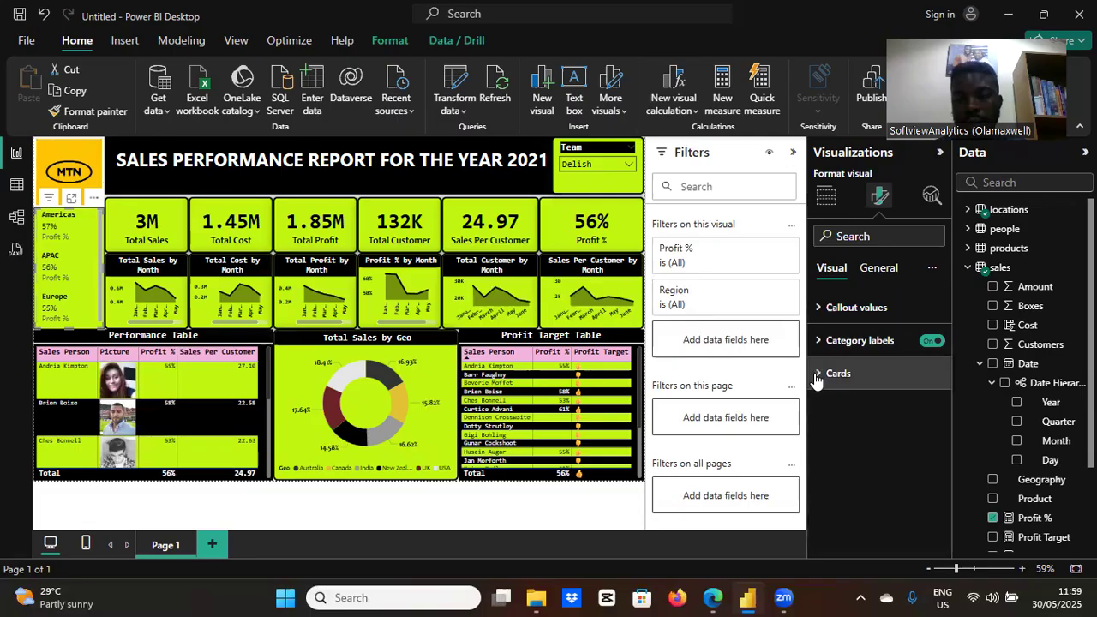
left_click(814, 308)
left_click(878, 363)
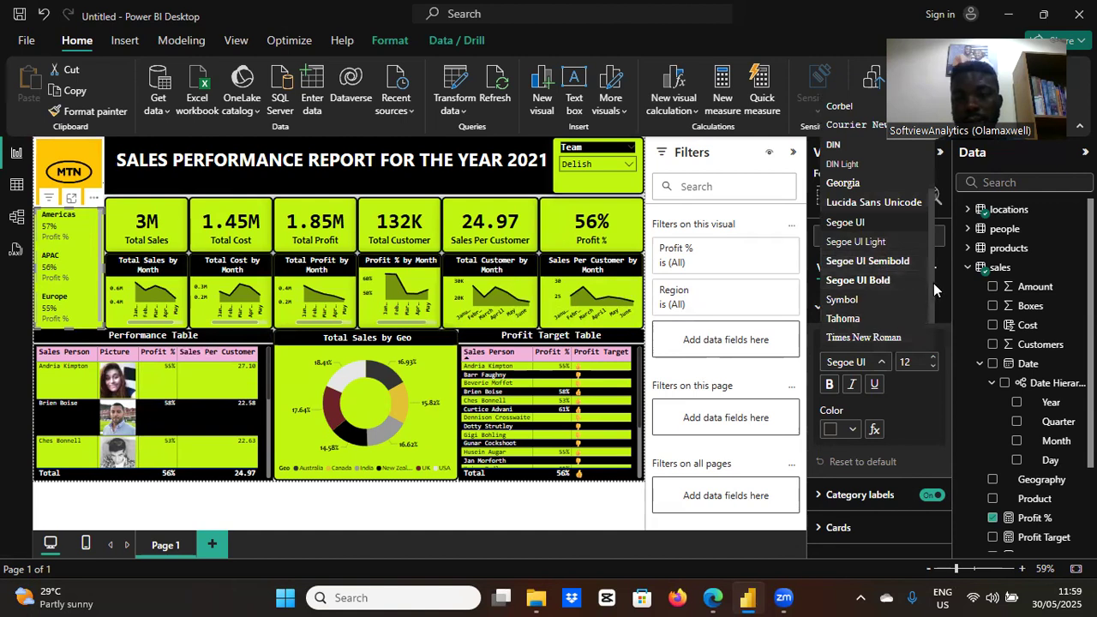
left_click_drag(932, 290, 930, 217)
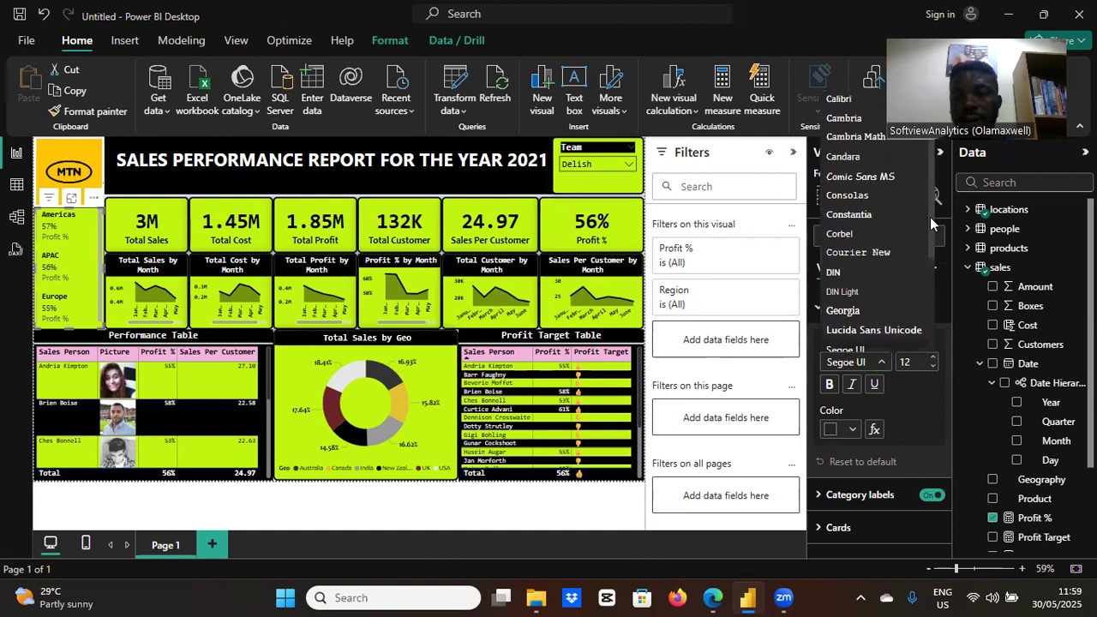
left_click(858, 196)
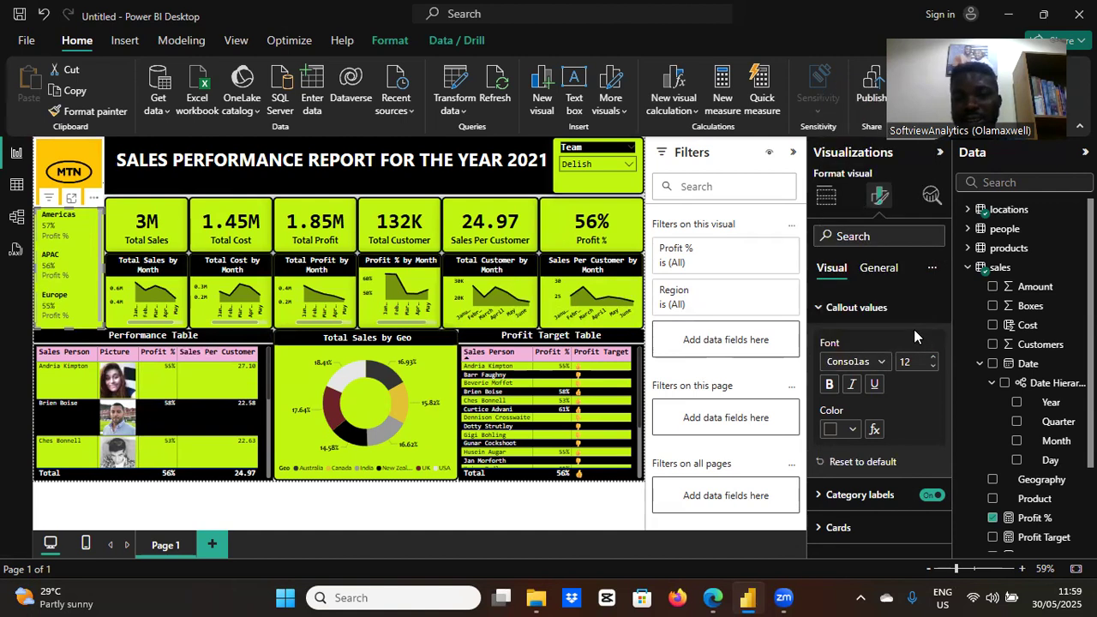
left_click(853, 428)
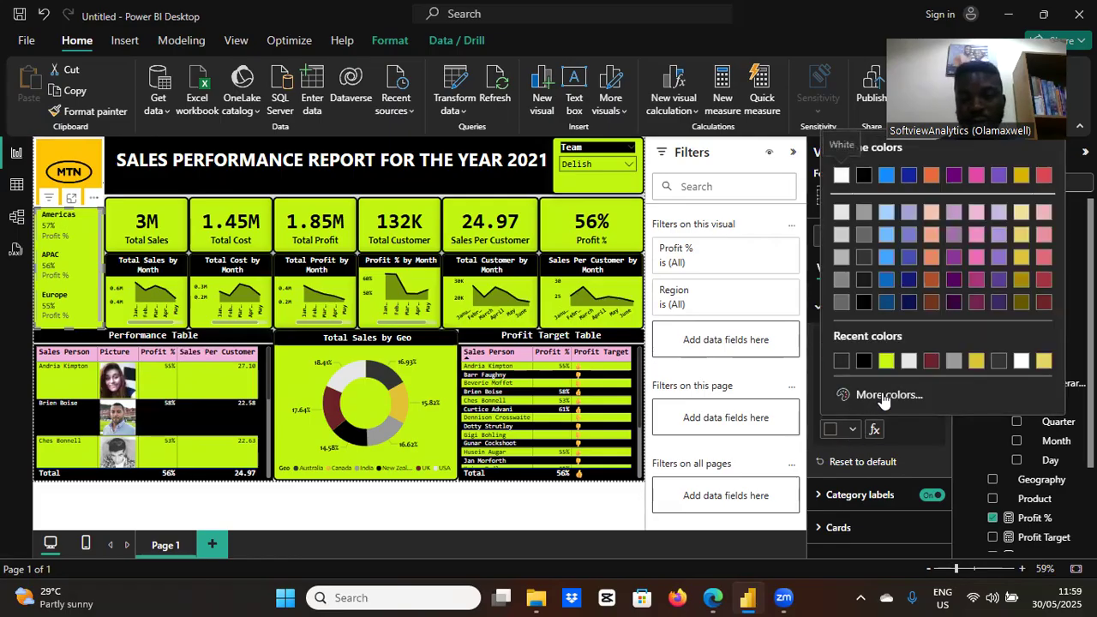
left_click(864, 281)
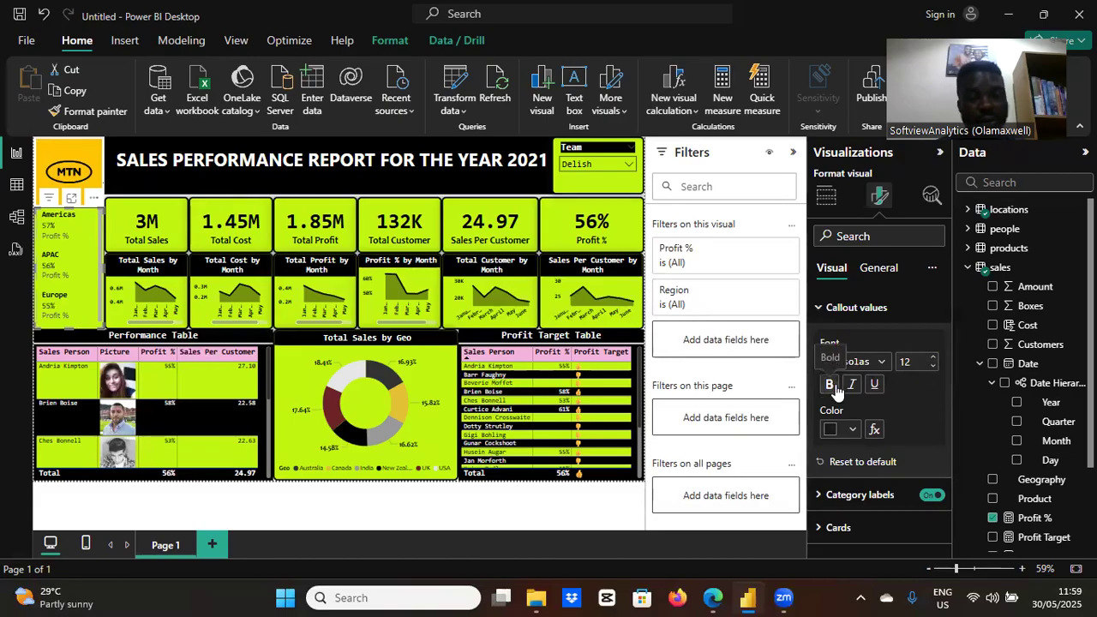
- Set the color of the Region card's callout values to black
left_click(814, 310)
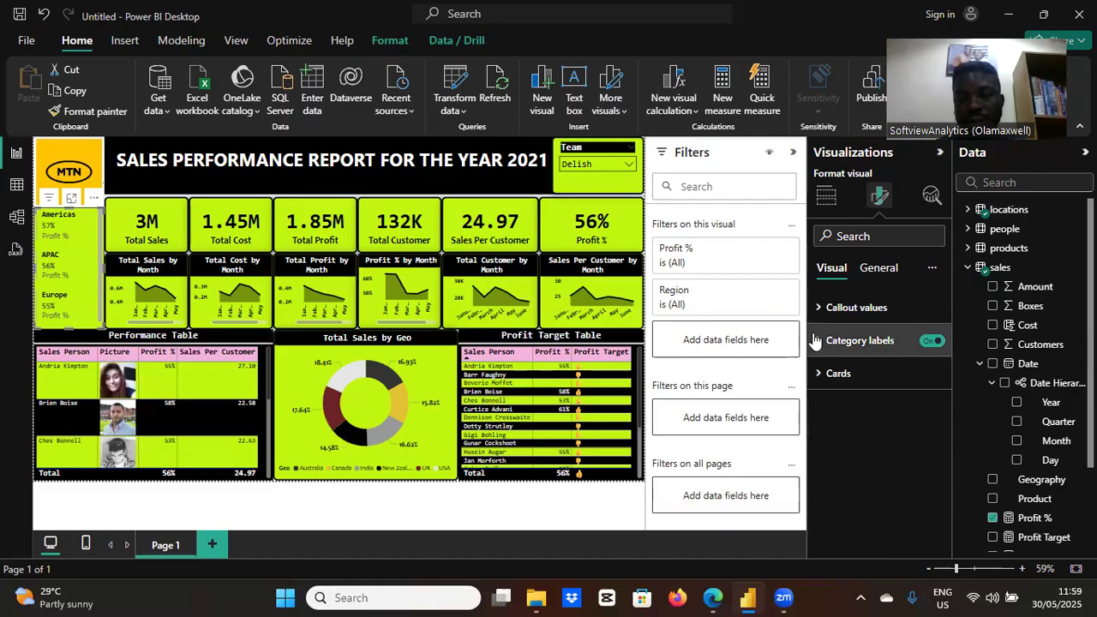
left_click(816, 341)
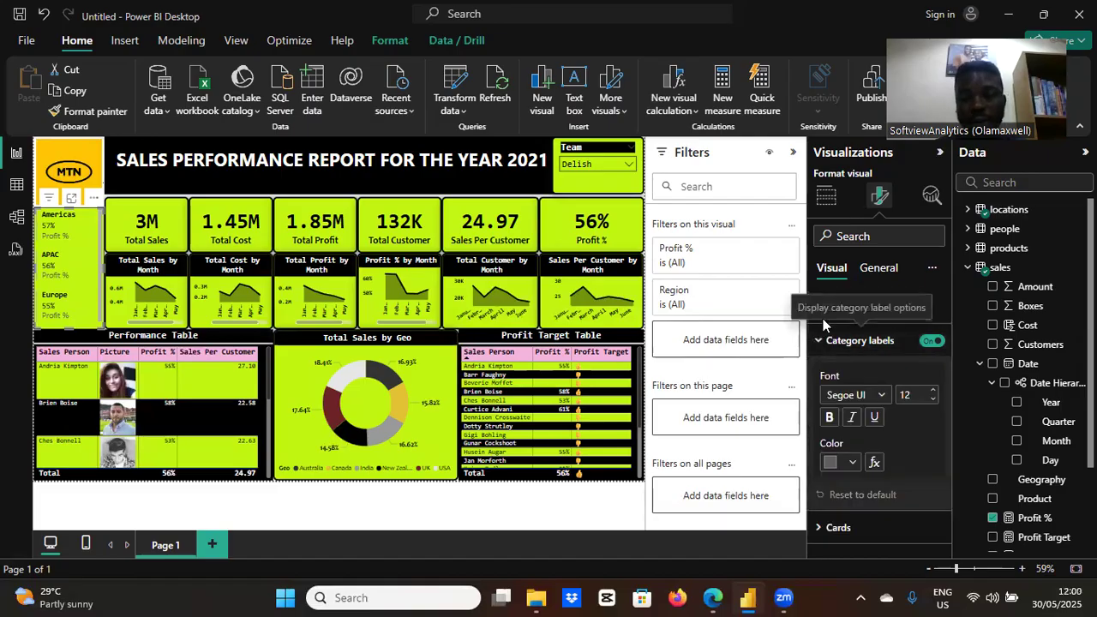
left_click(819, 309)
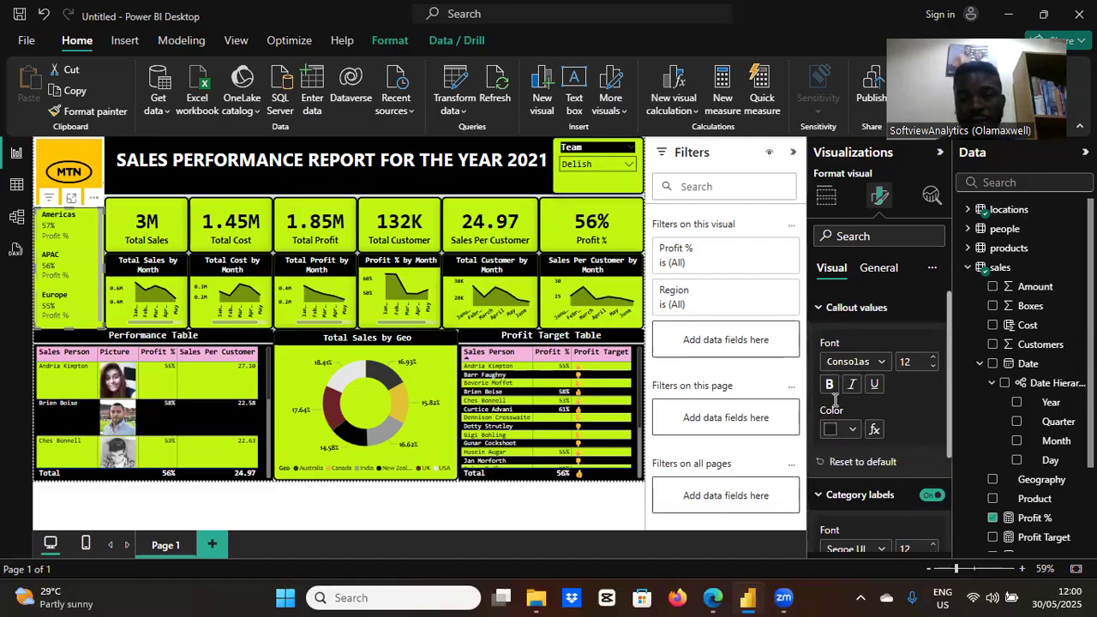
left_click(852, 433)
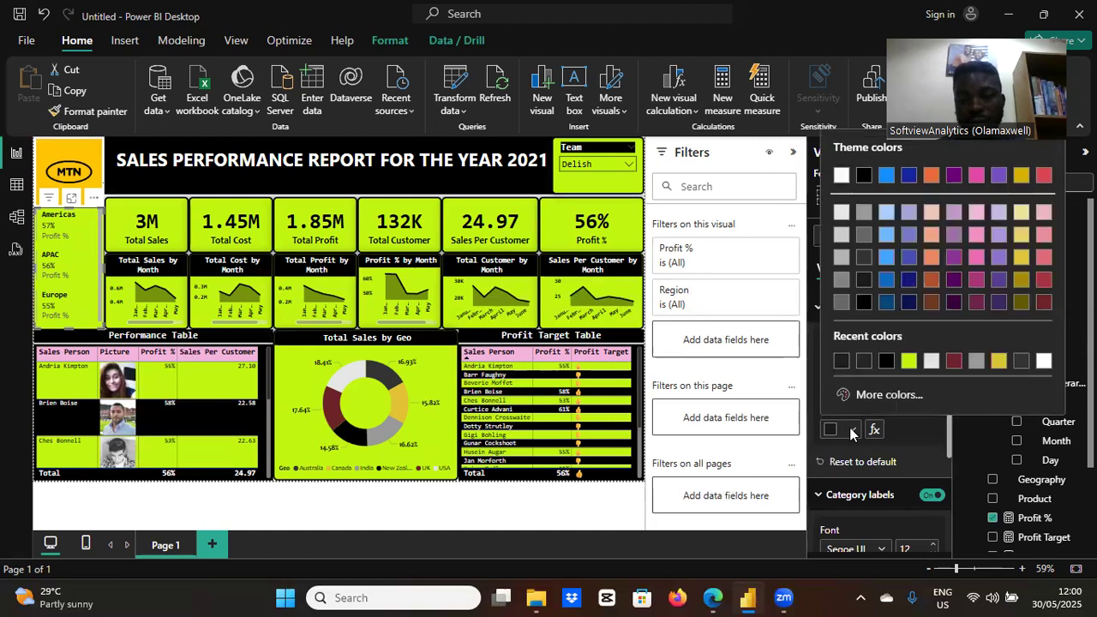
left_click(886, 361)
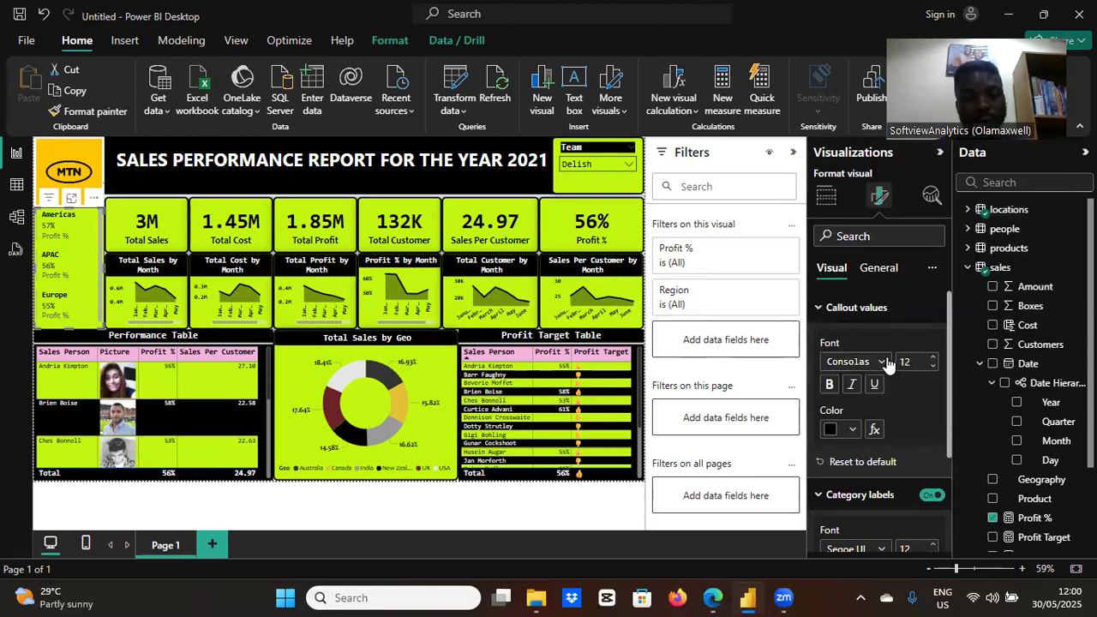
left_click(823, 309)
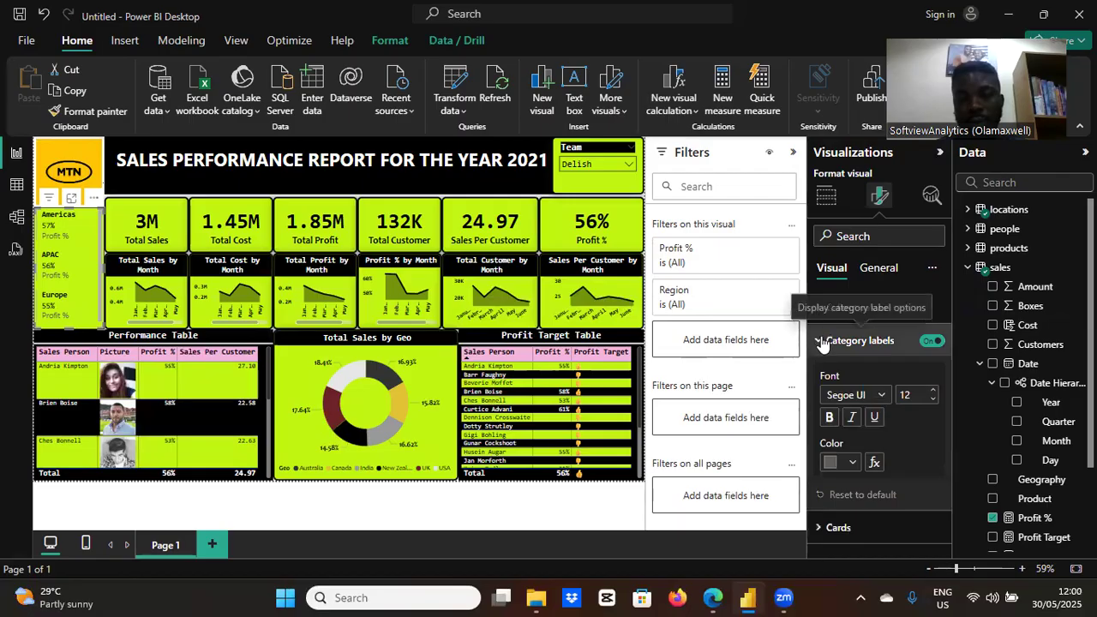
- Color the Region card's category labels in a near-black shade
left_click(821, 341)
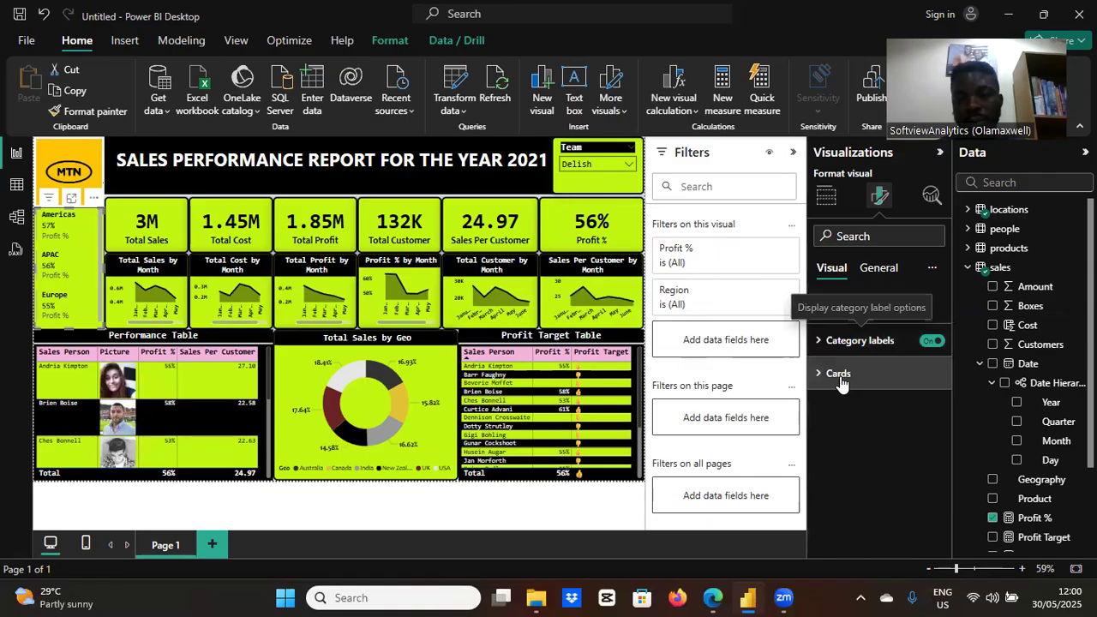
left_click(840, 341)
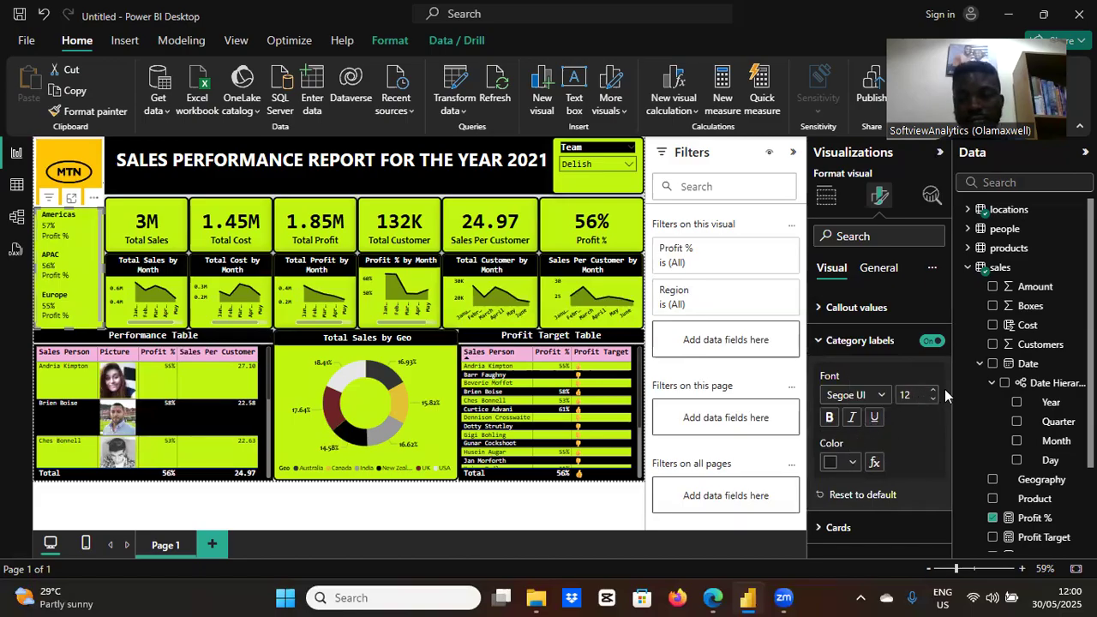
left_click(822, 343)
- Add a top border to the individual cards in the Region visual and set their background color to black
left_click(820, 375)
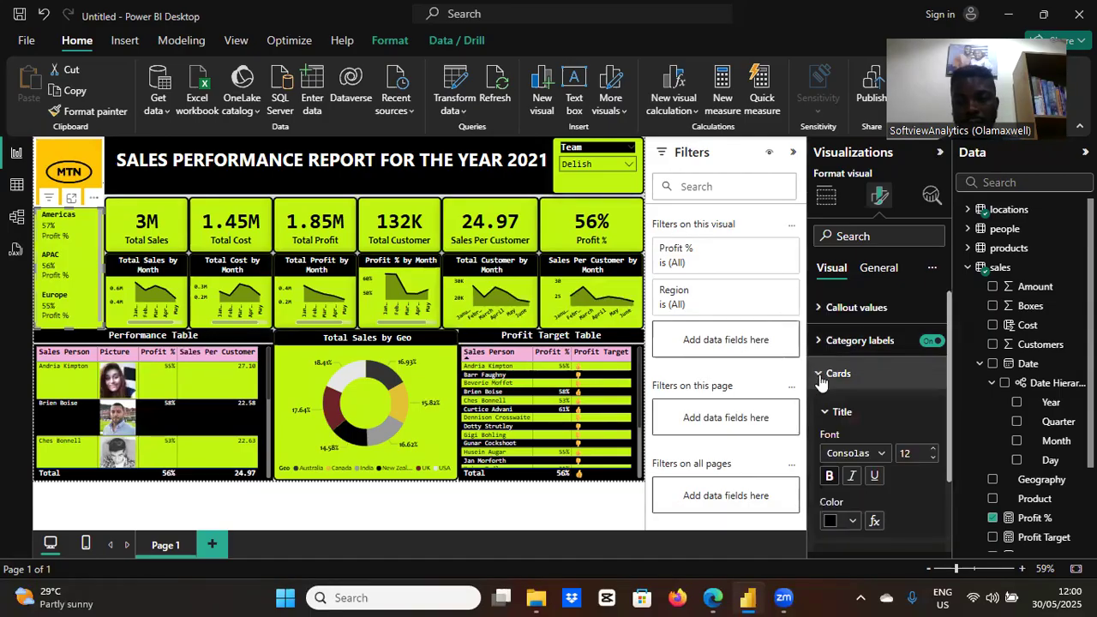
left_click_drag(950, 389, 964, 468)
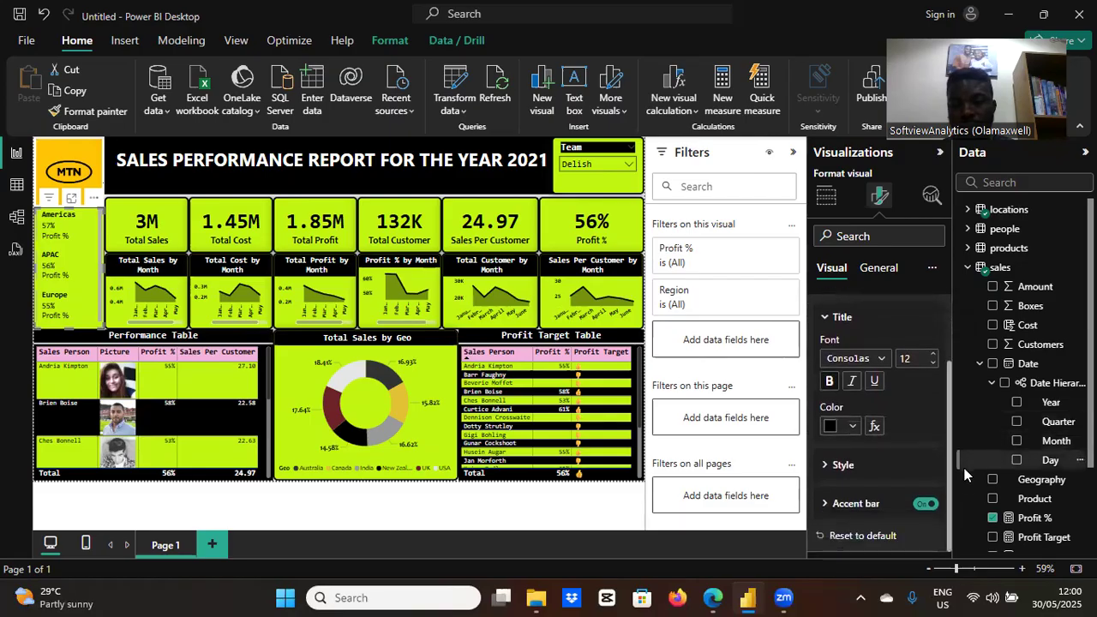
left_click(826, 467)
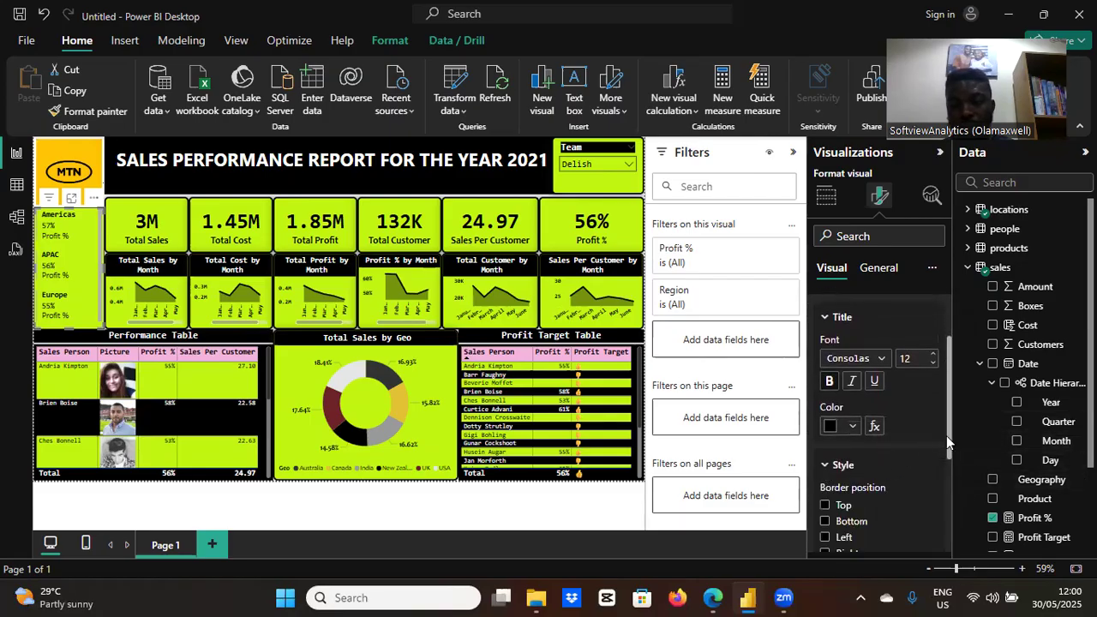
left_click_drag(949, 439, 954, 469)
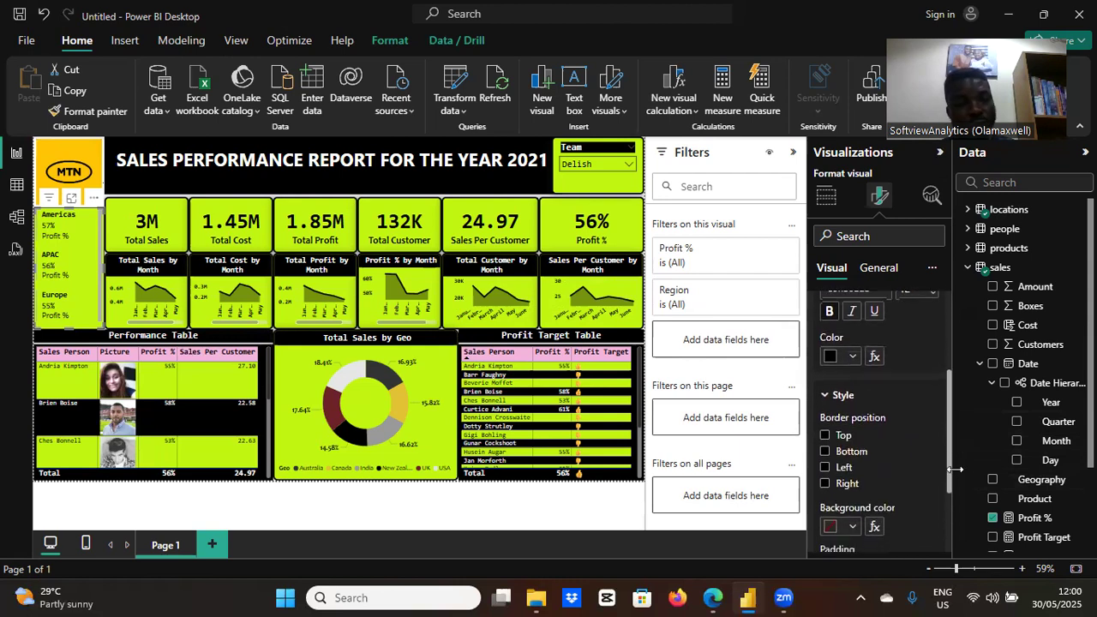
left_click(825, 436)
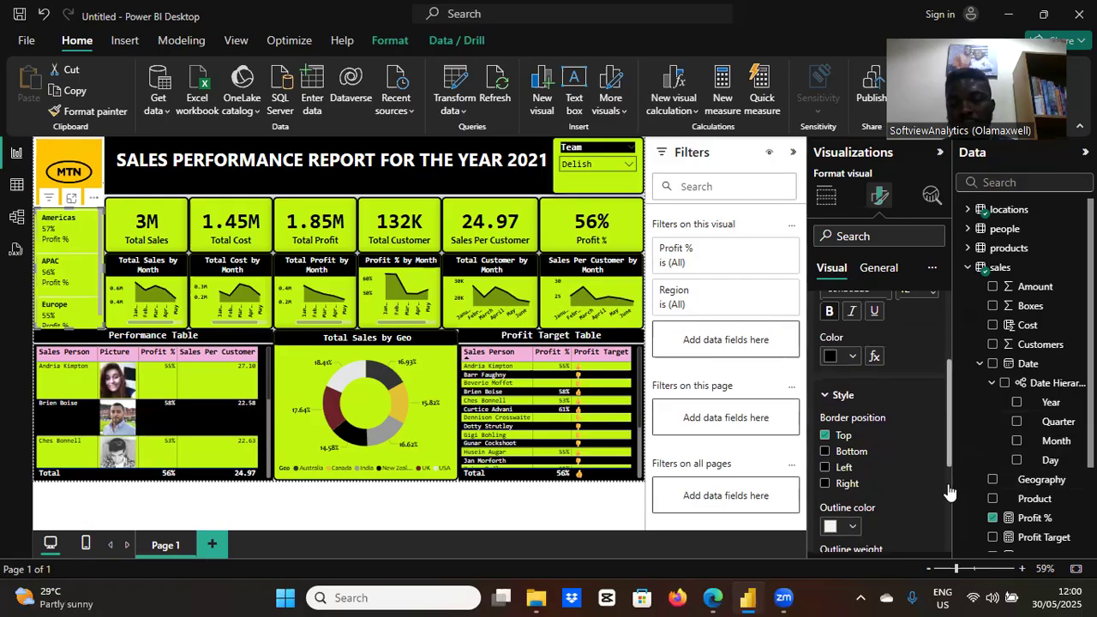
scroll(951, 456, "down", 2)
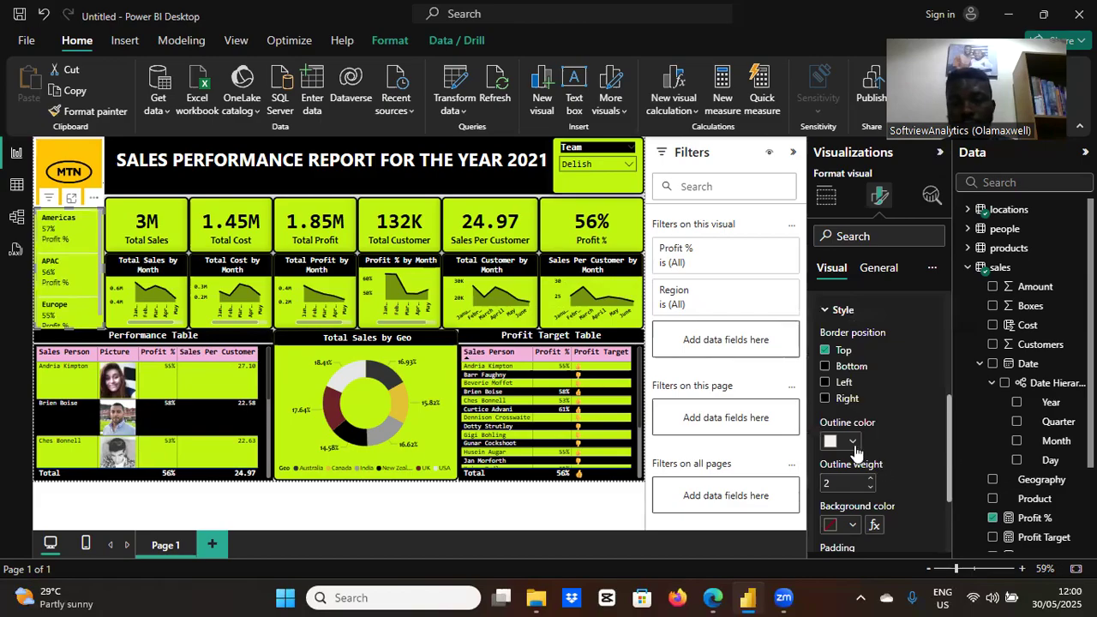
left_click(853, 525)
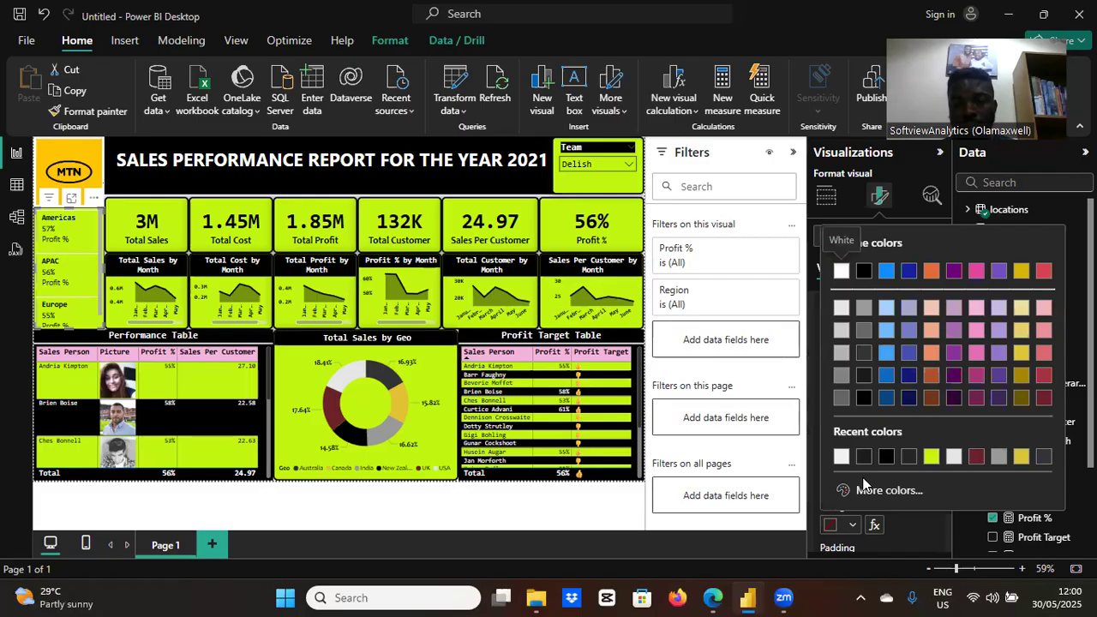
left_click(887, 456)
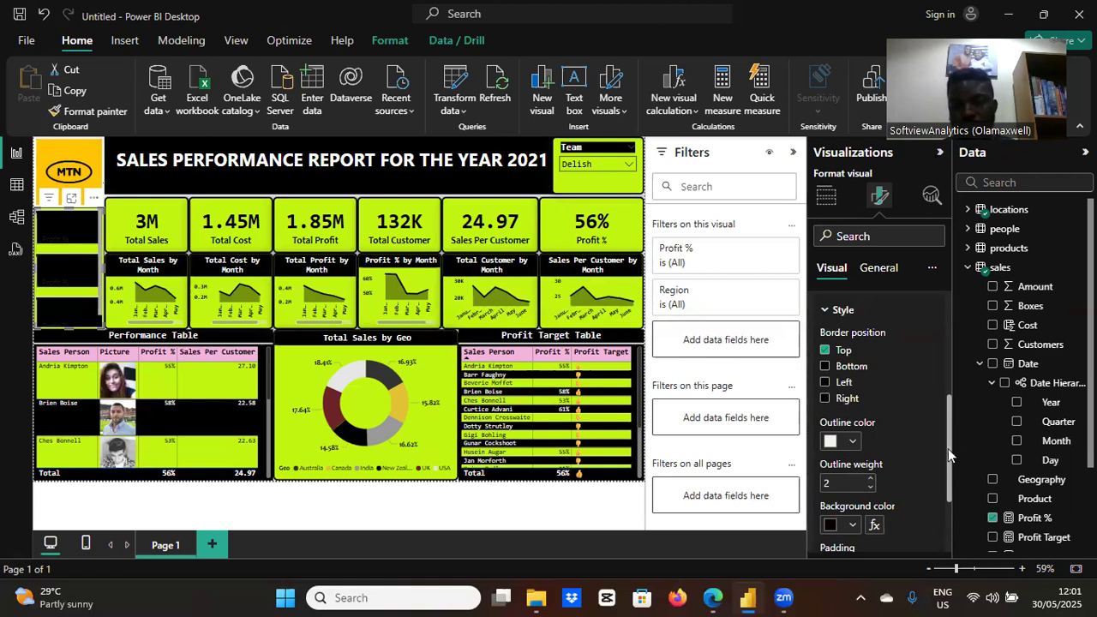
- Color the Region card's title text white so it contrasts with the black background
scroll(948, 446, "up", 3)
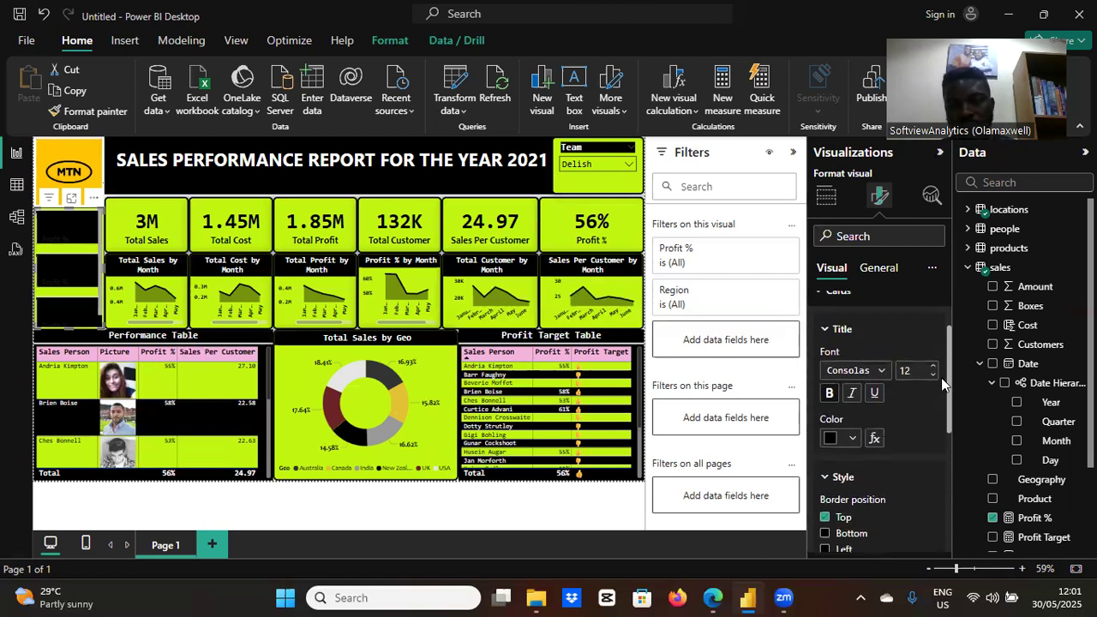
left_click(852, 443)
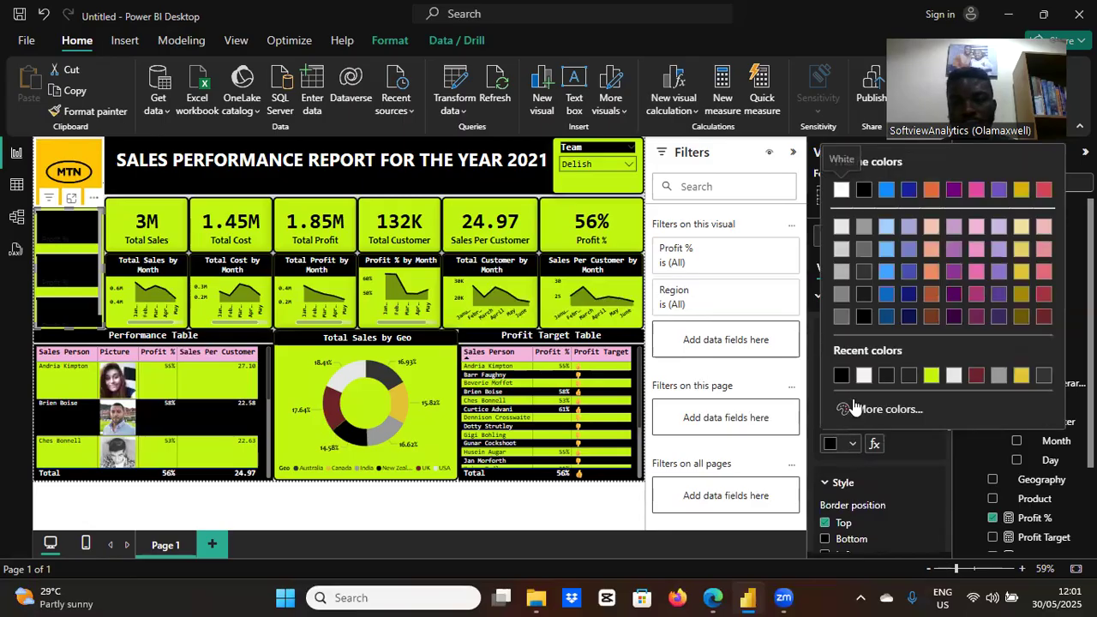
left_click(863, 376)
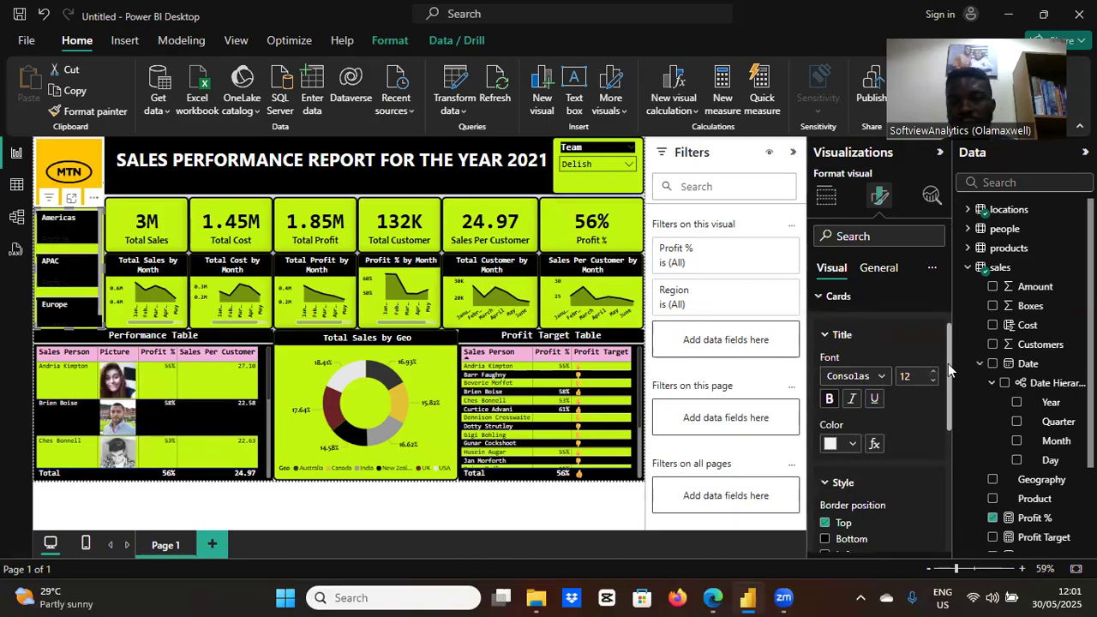
- Set the Region card's callout values to the report's lime green color
left_click_drag(949, 367, 945, 330)
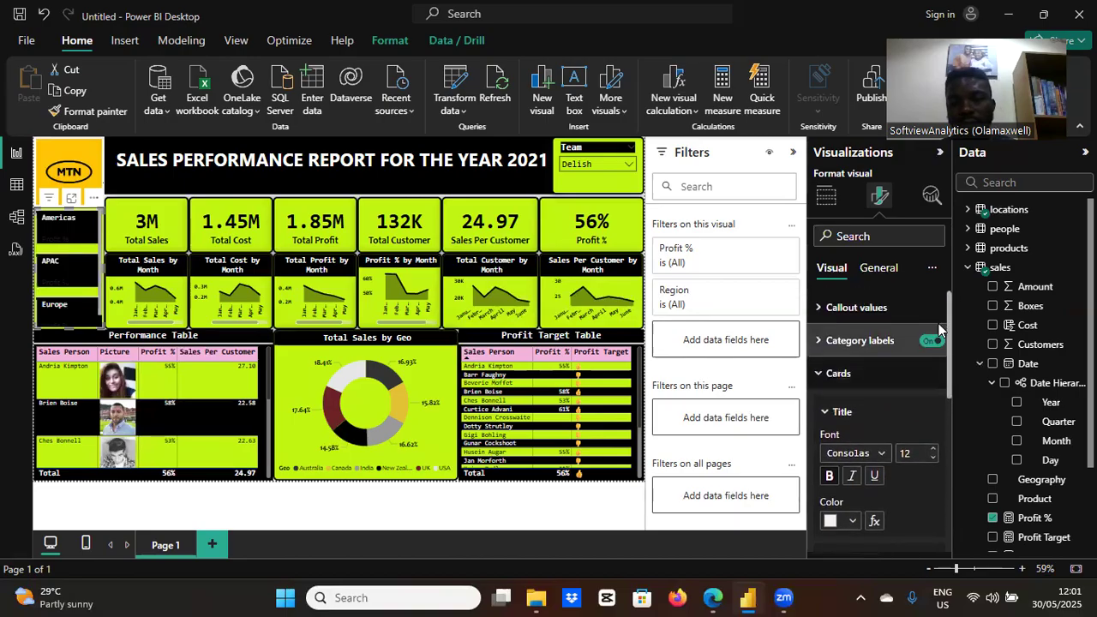
left_click(821, 307)
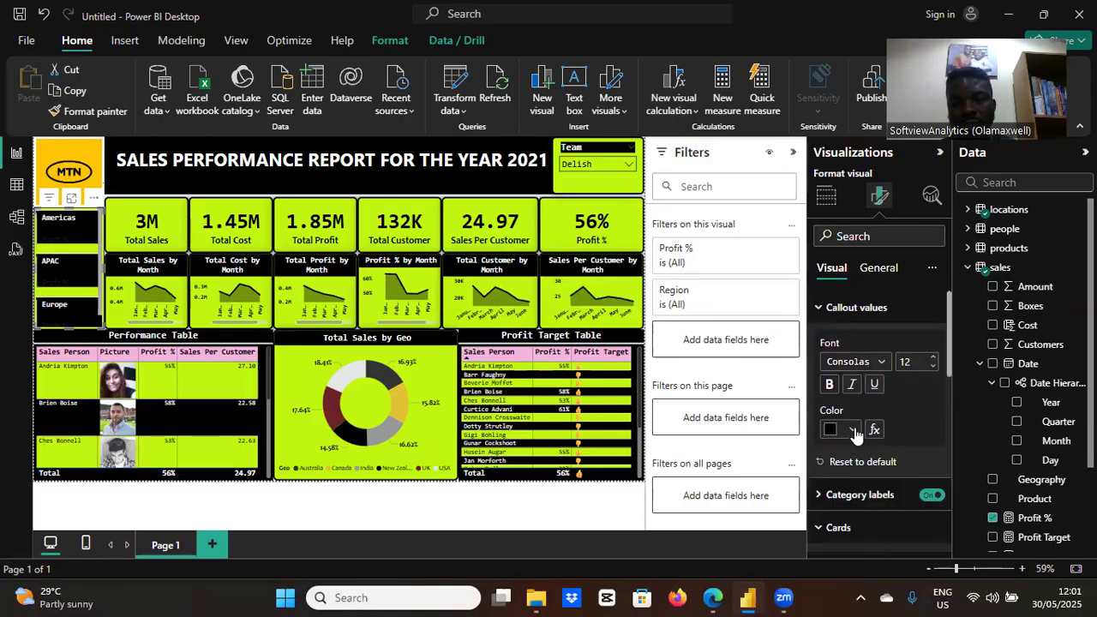
left_click(852, 429)
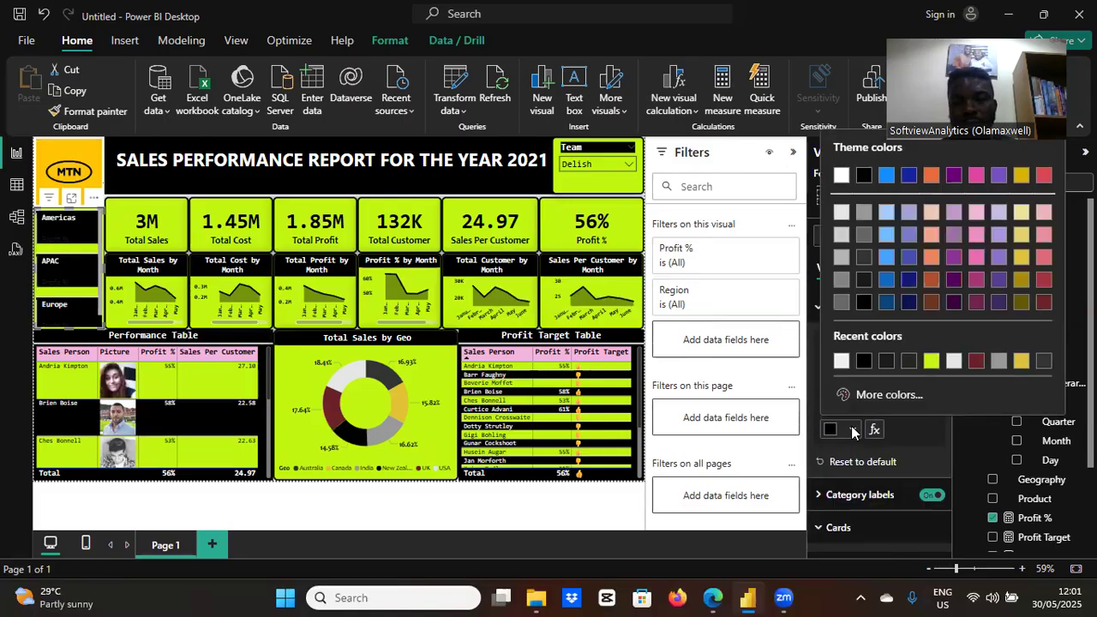
left_click(932, 360)
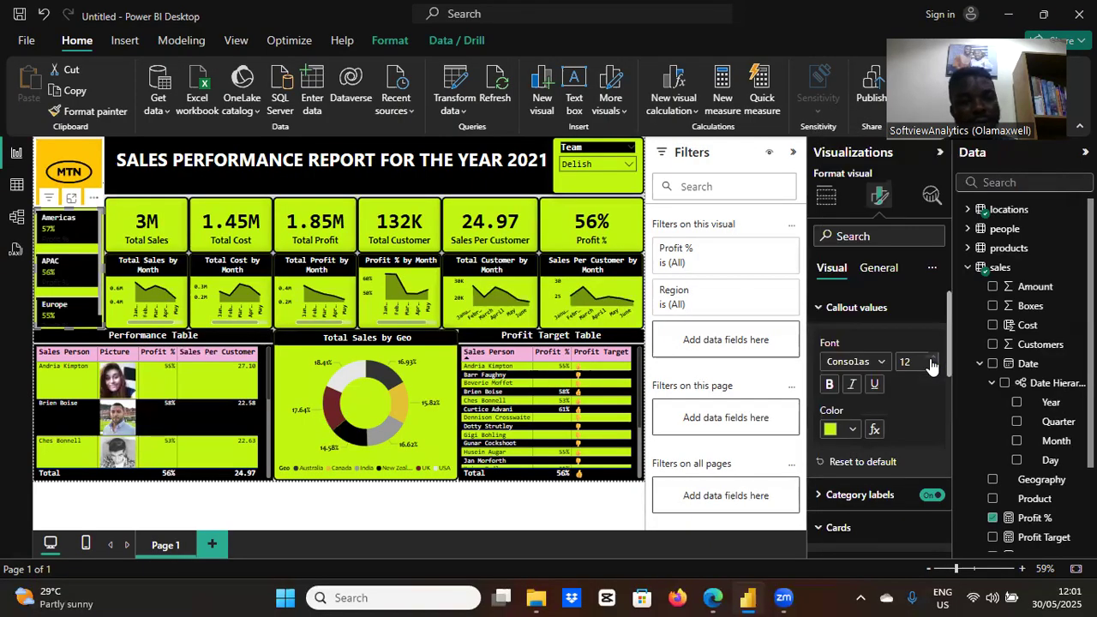
left_click(817, 308)
- Color the Region card's Profit % category labels light blue
left_click(821, 340)
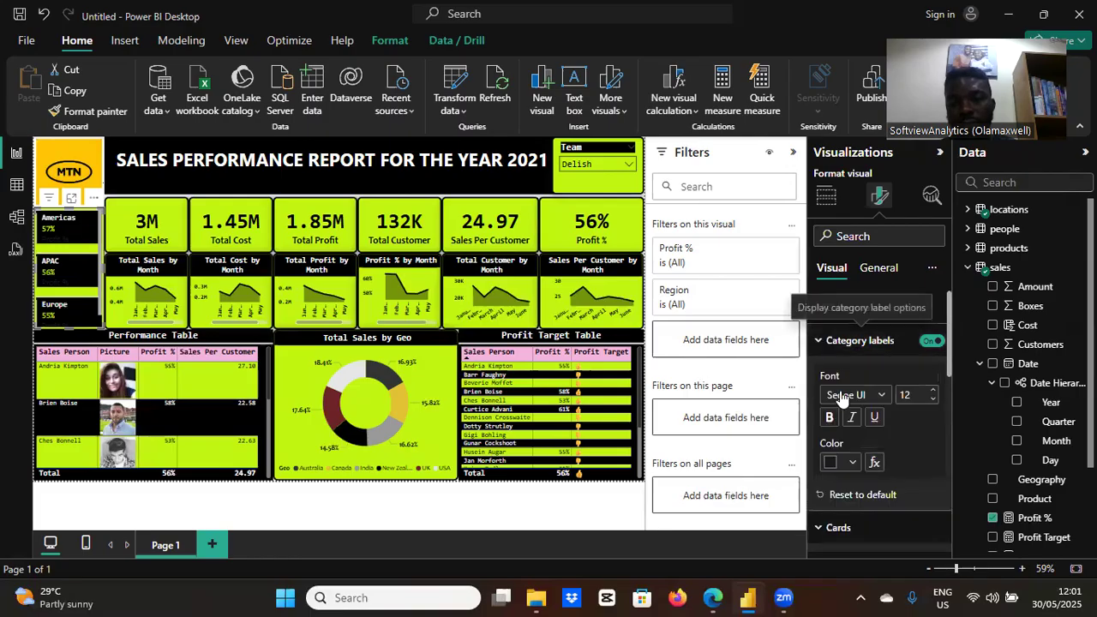
left_click(852, 463)
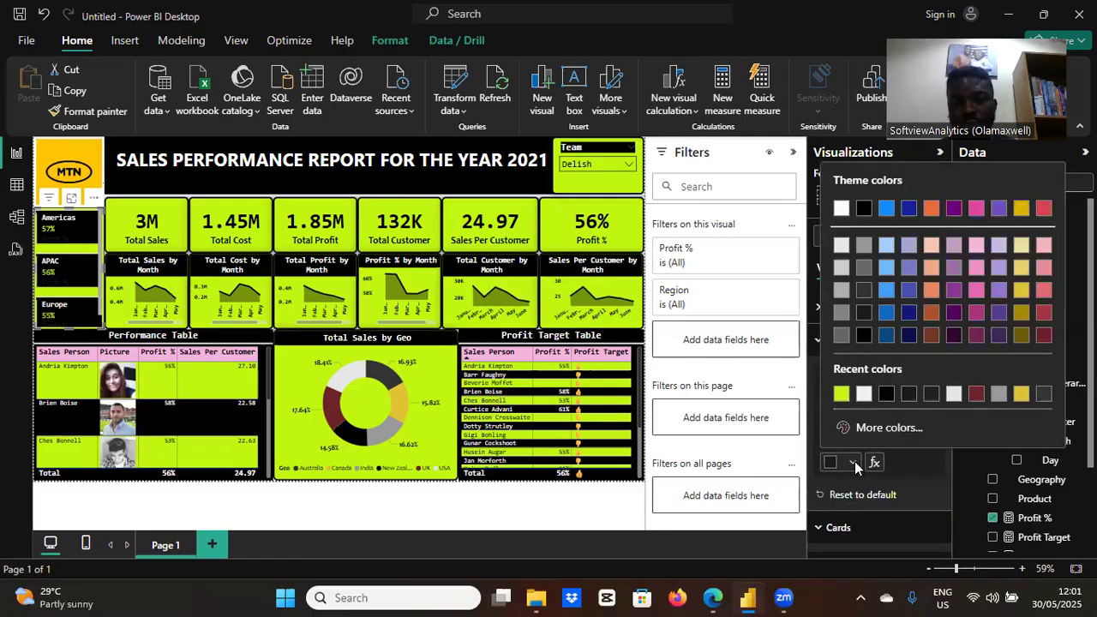
left_click(884, 249)
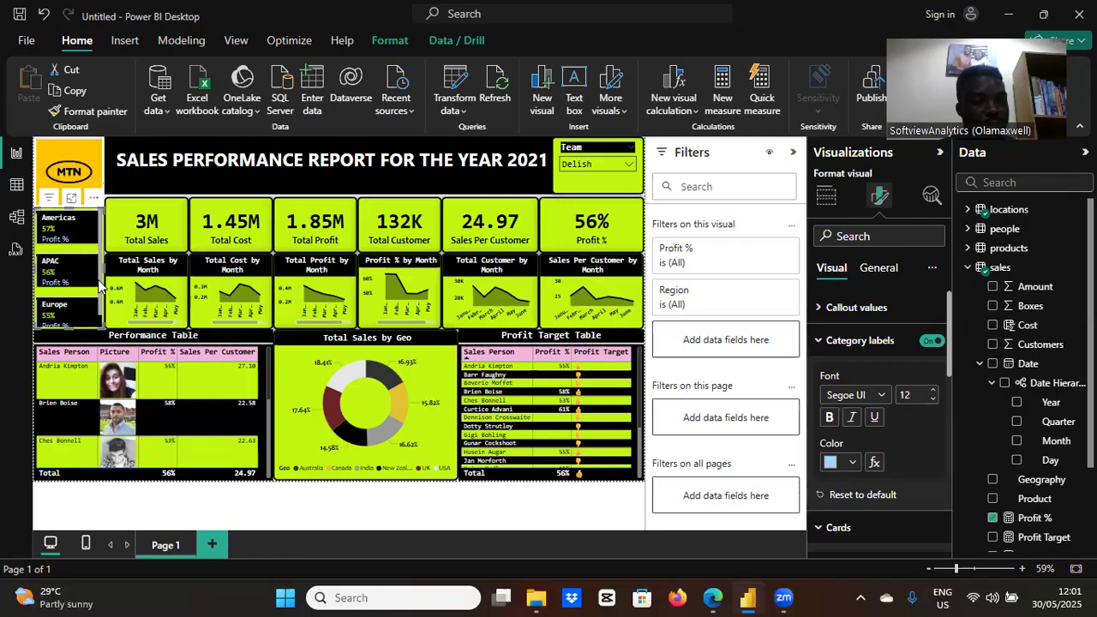
left_click(820, 342)
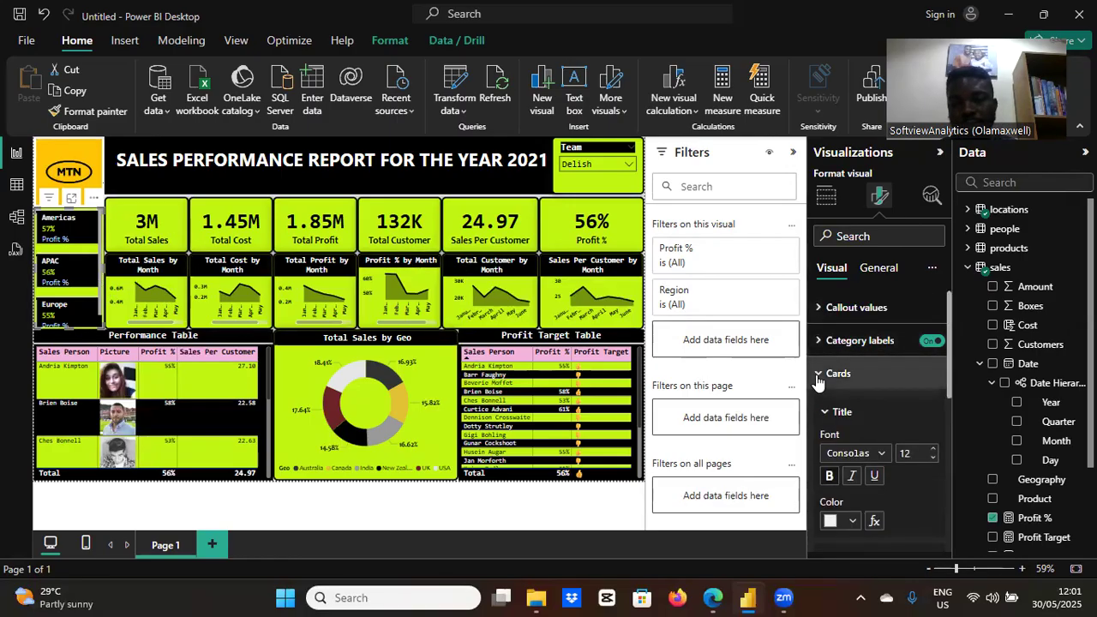
left_click(818, 377)
left_click(818, 377)
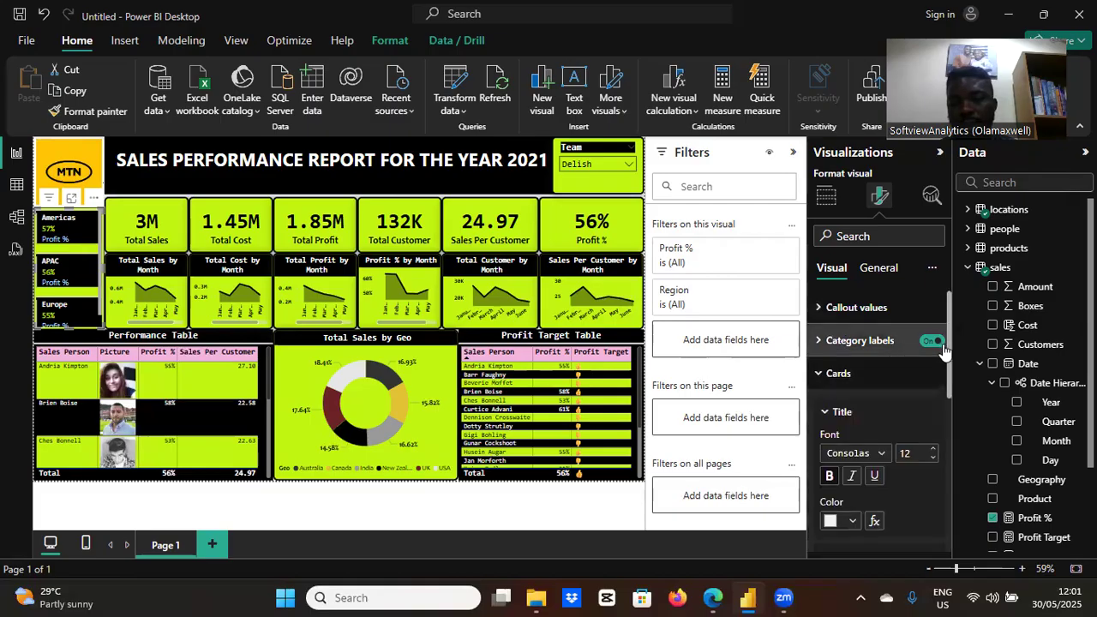
mouse_move(948, 357)
left_mouse_down()
mouse_move(982, 517)
mouse_move(962, 349)
left_mouse_up()
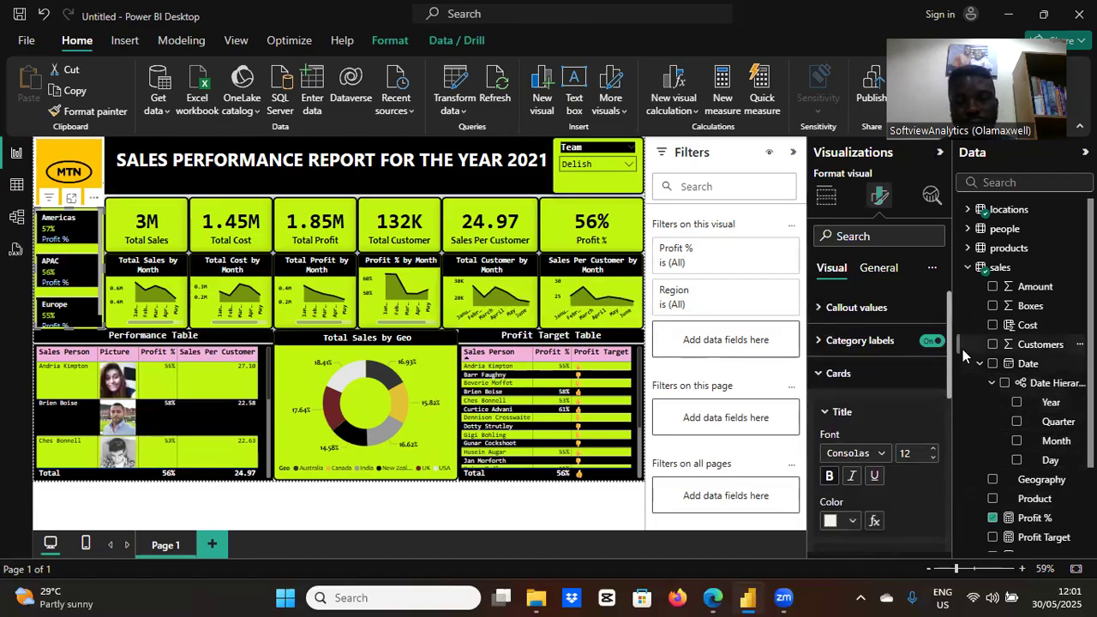
left_click(820, 374)
- Turn on the shadow and the visual border for the Region card
left_click(868, 270)
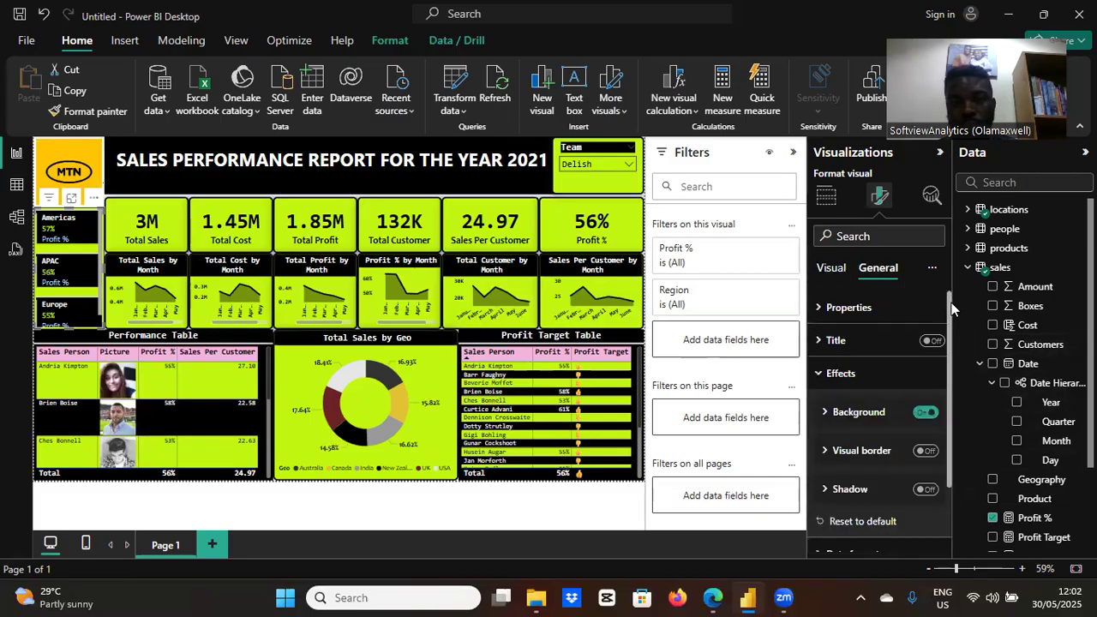
left_click_drag(954, 309, 958, 356)
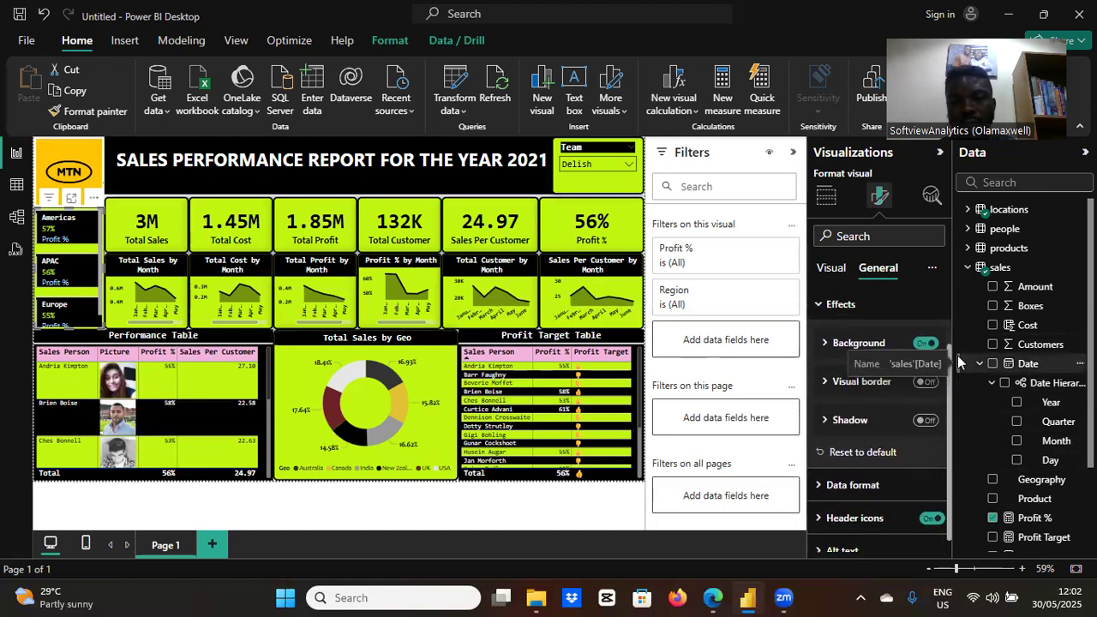
left_click(917, 420)
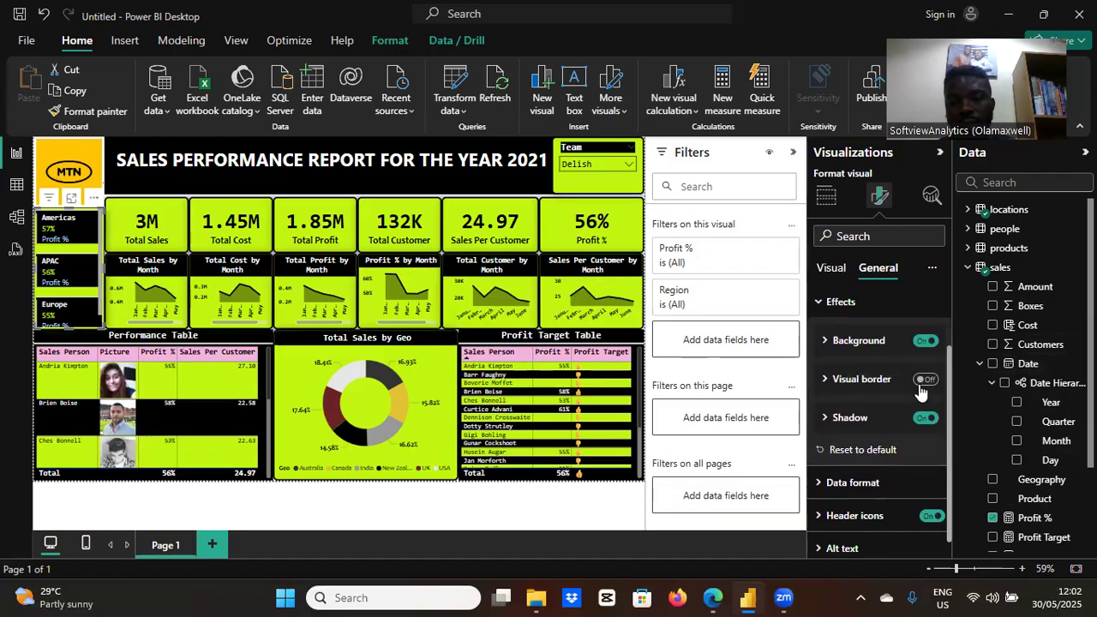
left_click(924, 383)
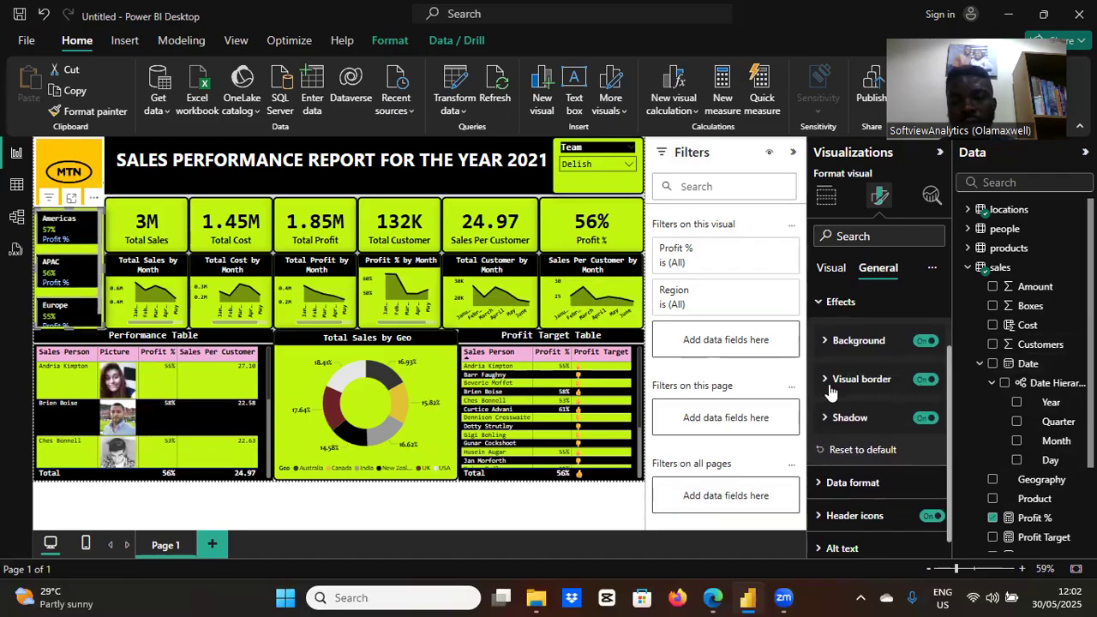
- Set the Region card's visual border to a 3 px width with 9 px rounded corners, and deselect the card
left_click(826, 384)
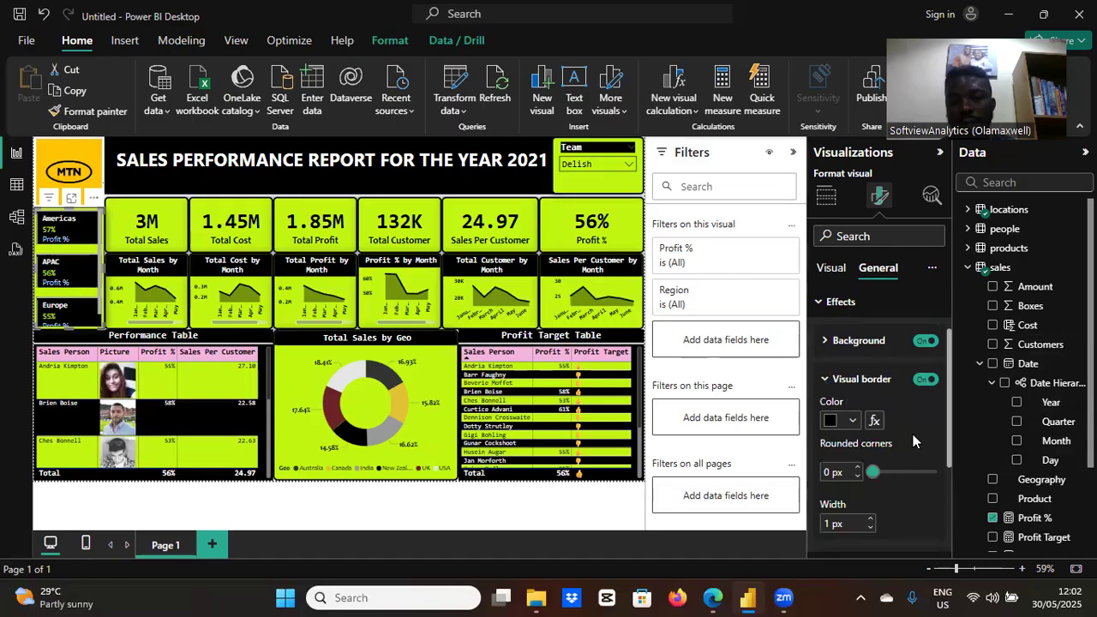
scroll(950, 441, "down", 2)
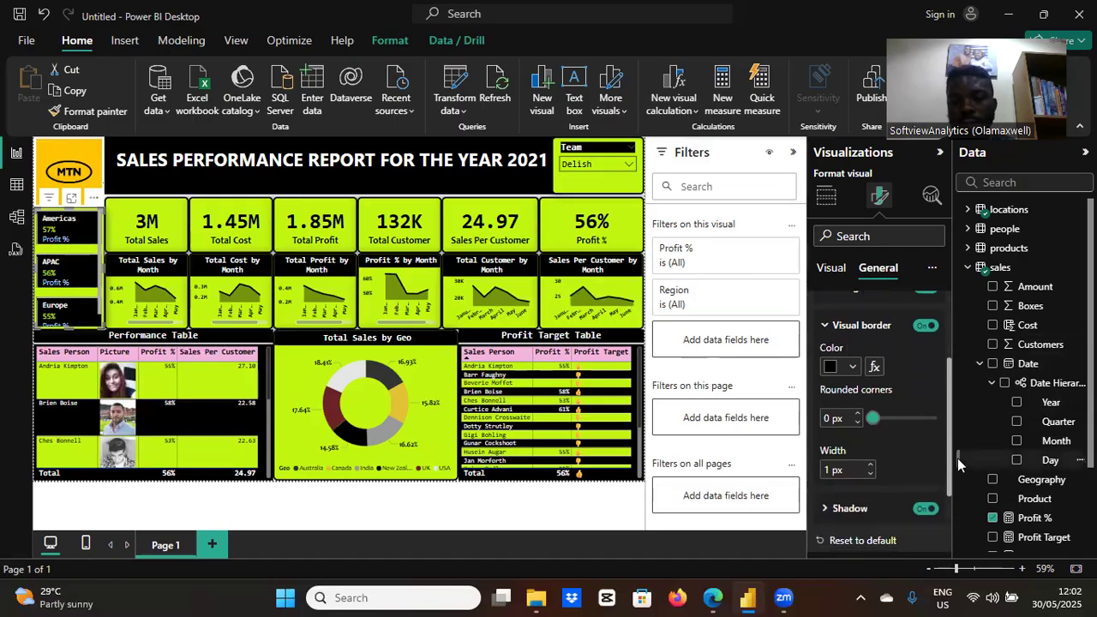
left_click(871, 461)
left_click(871, 461)
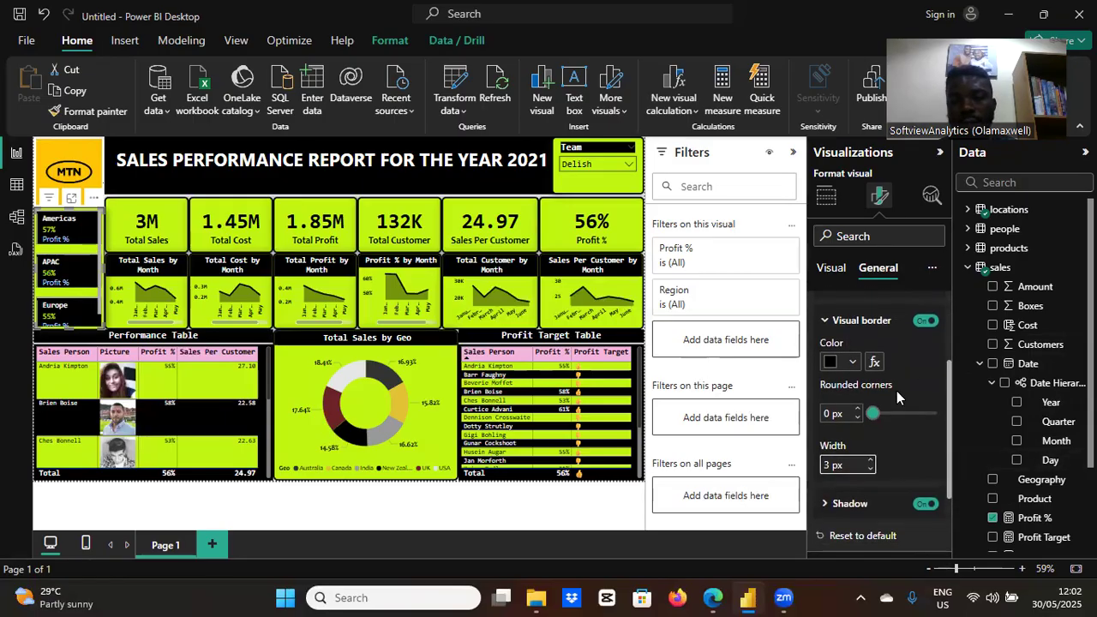
left_click(899, 414)
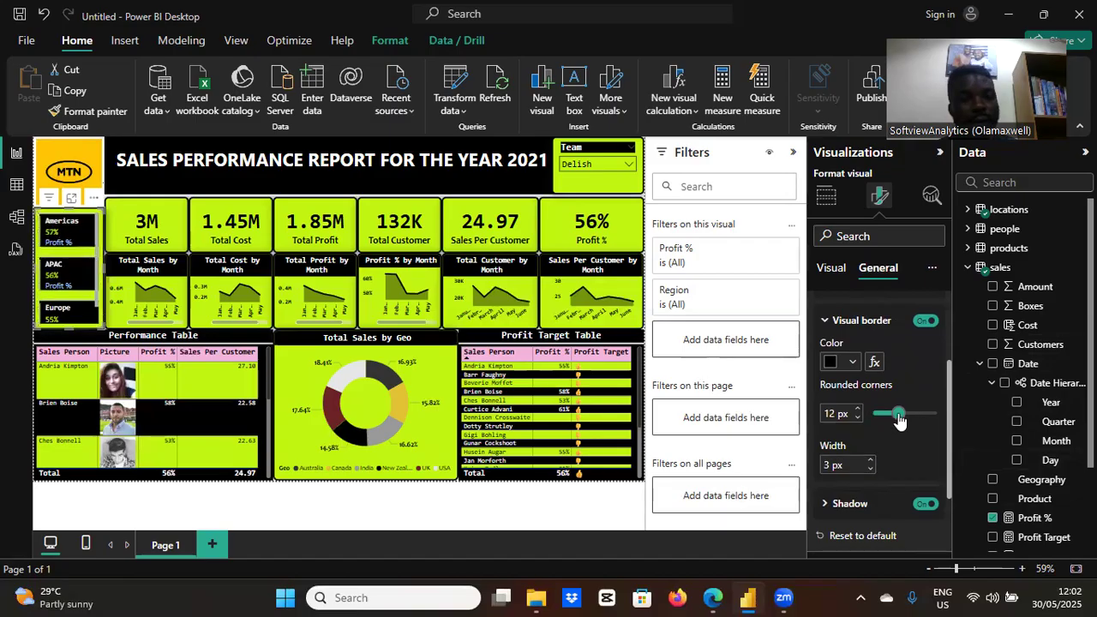
left_click_drag(896, 419, 893, 423)
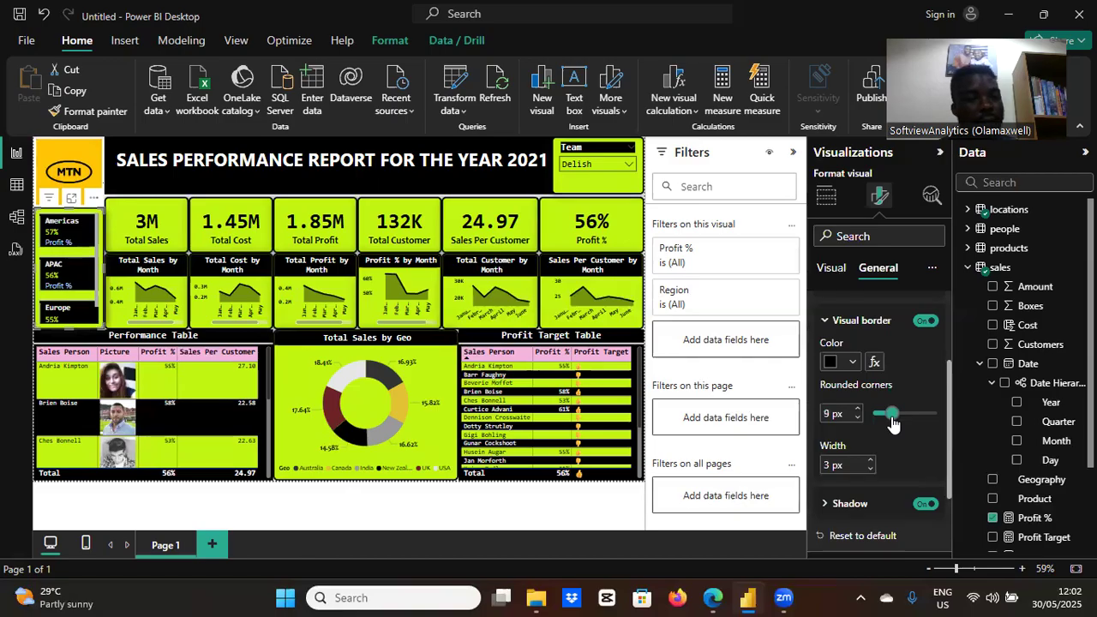
left_click(506, 525)
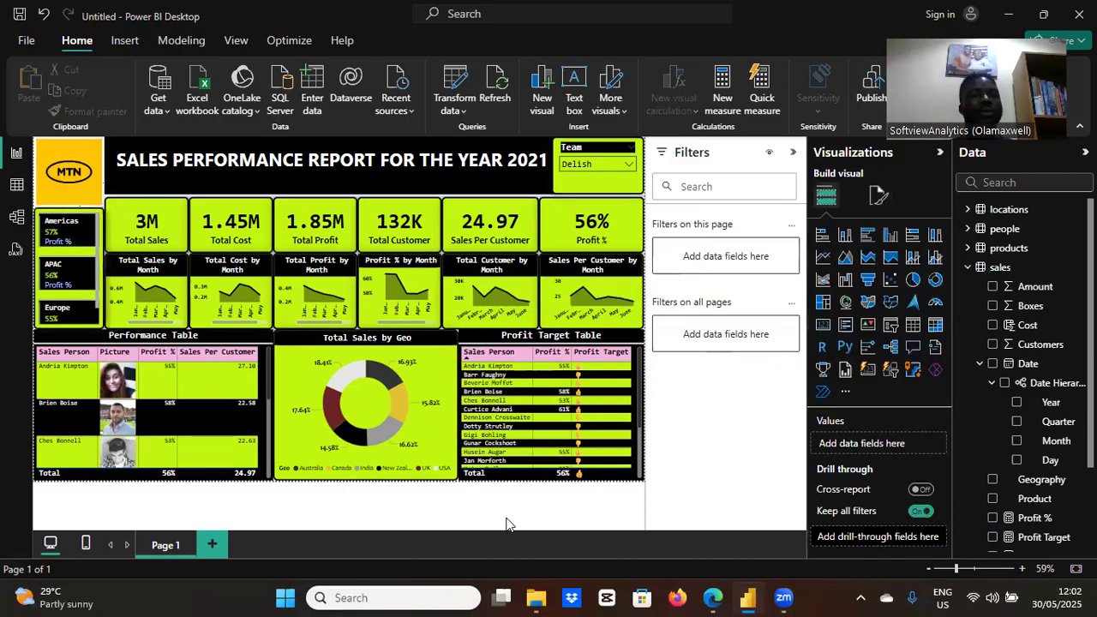